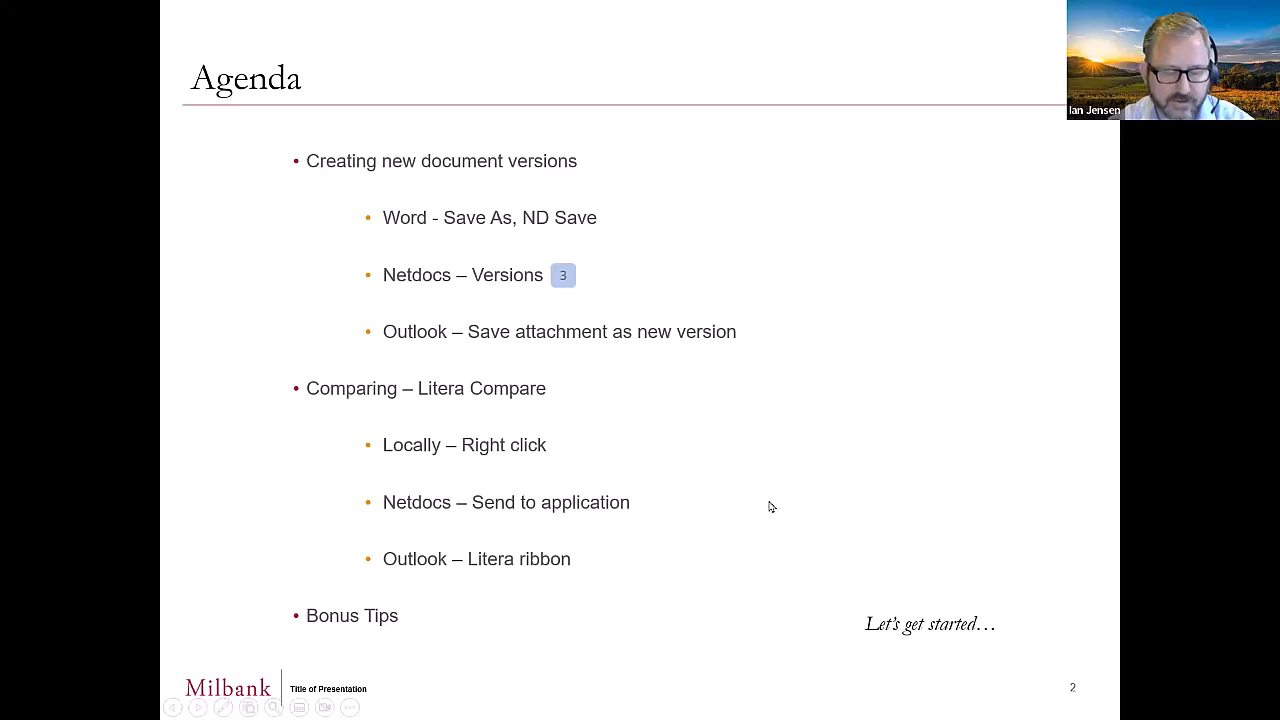
# End the slide show and switch to the NetDocuments home page in the browser
pyautogui.press('Escape')
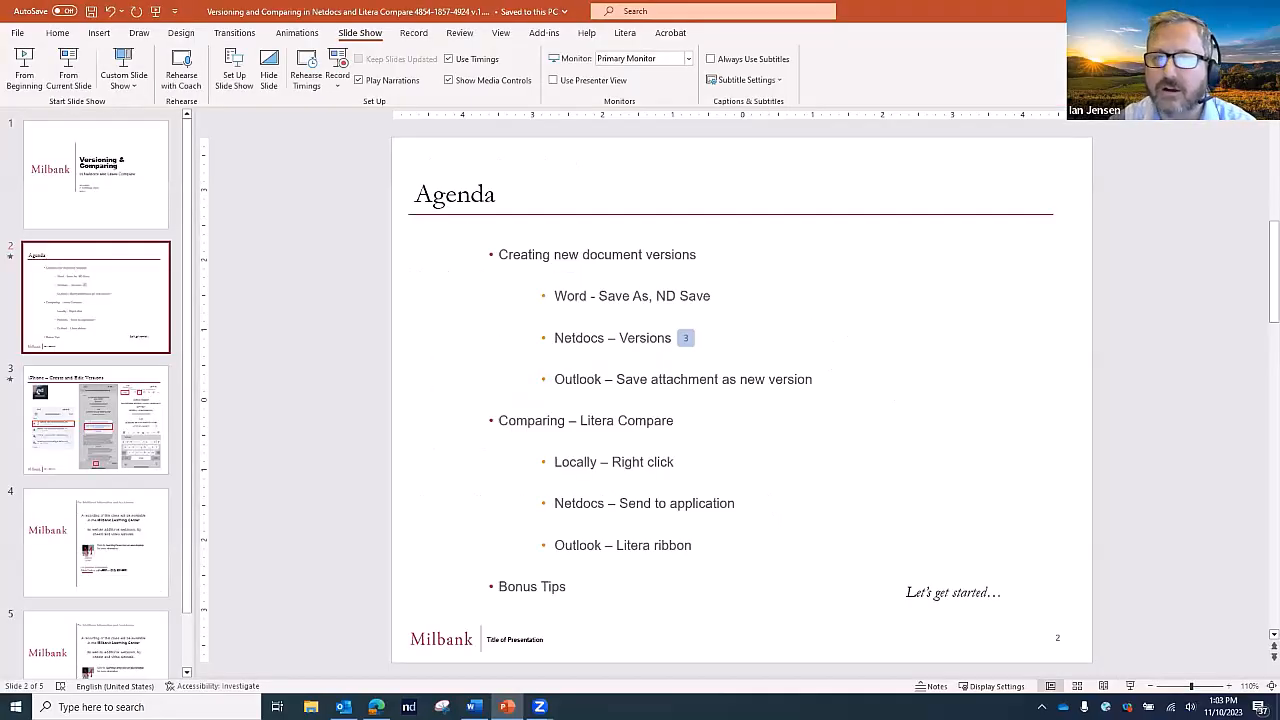
pyautogui.hotkey('alt', 'Tab')
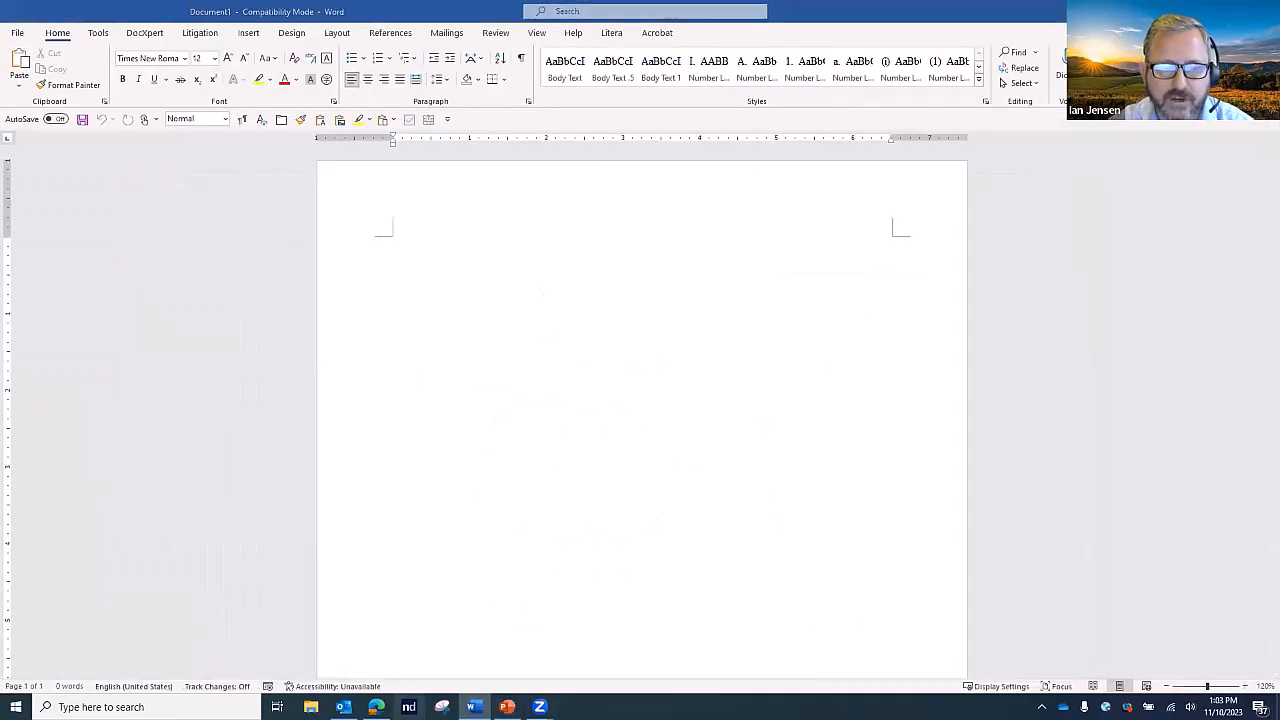
pyautogui.hotkey('alt', 'Tab')
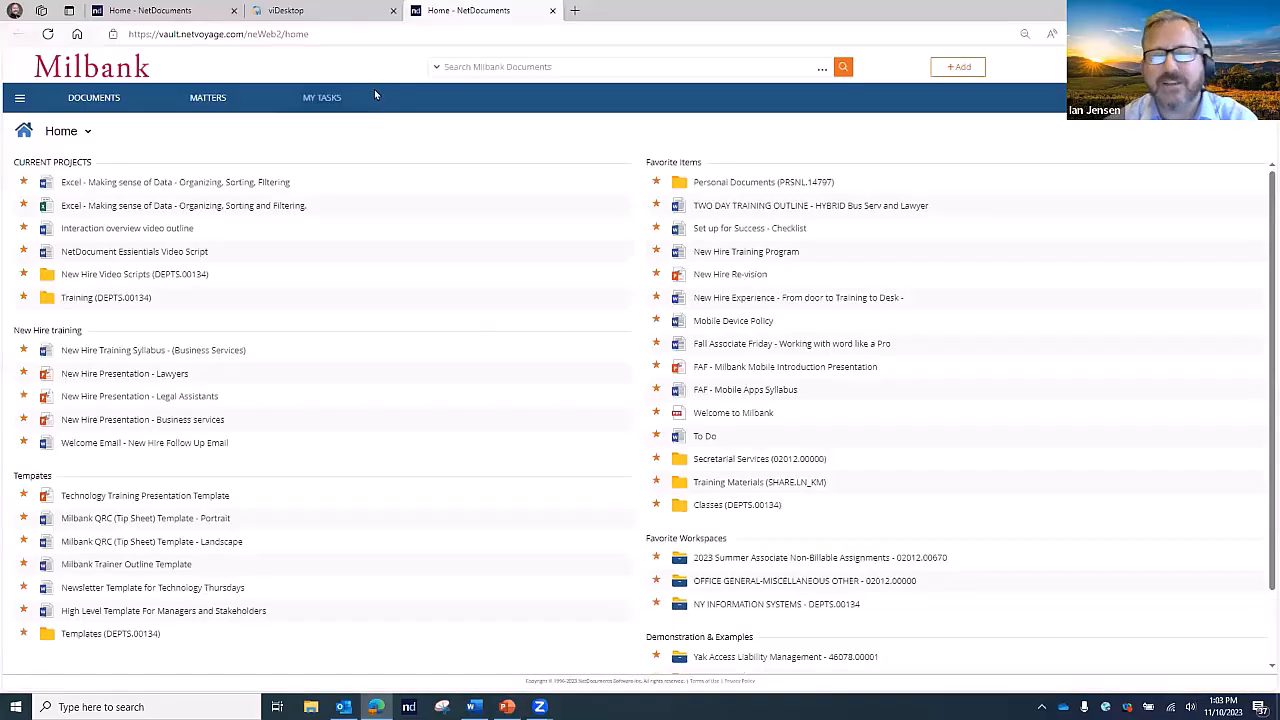
pyautogui.click(822, 70)
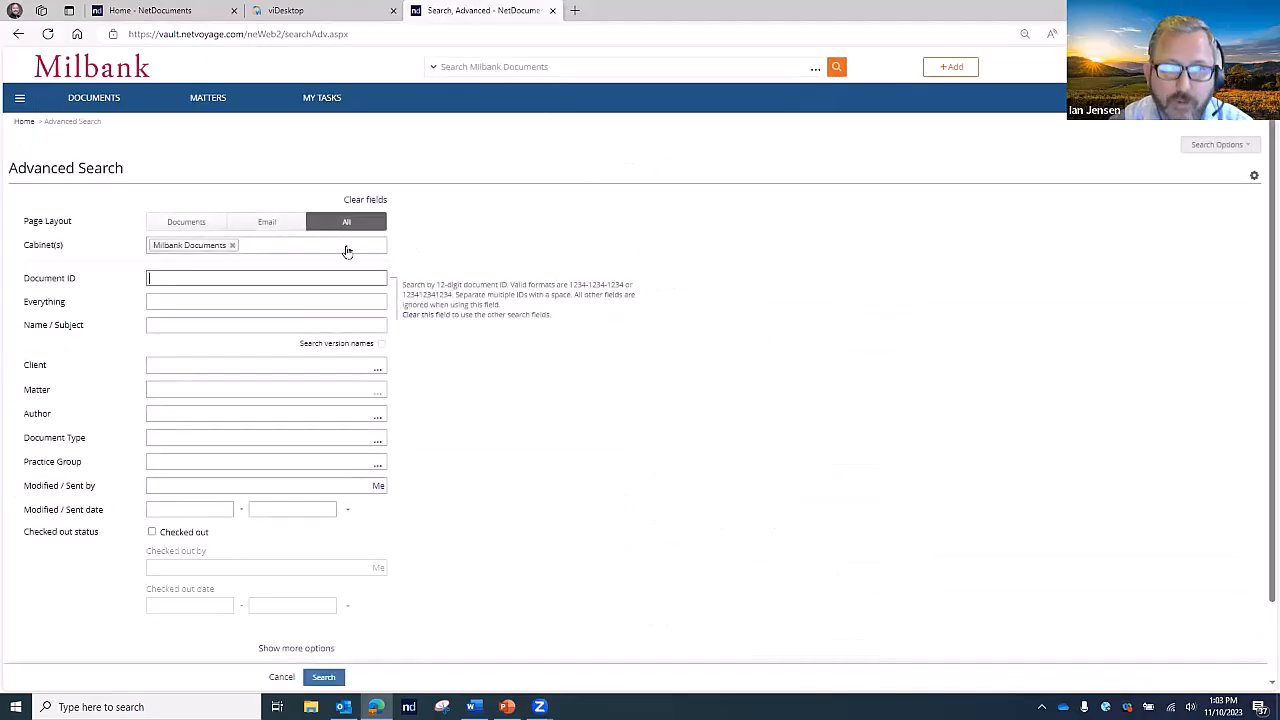
pyautogui.click(212, 322)
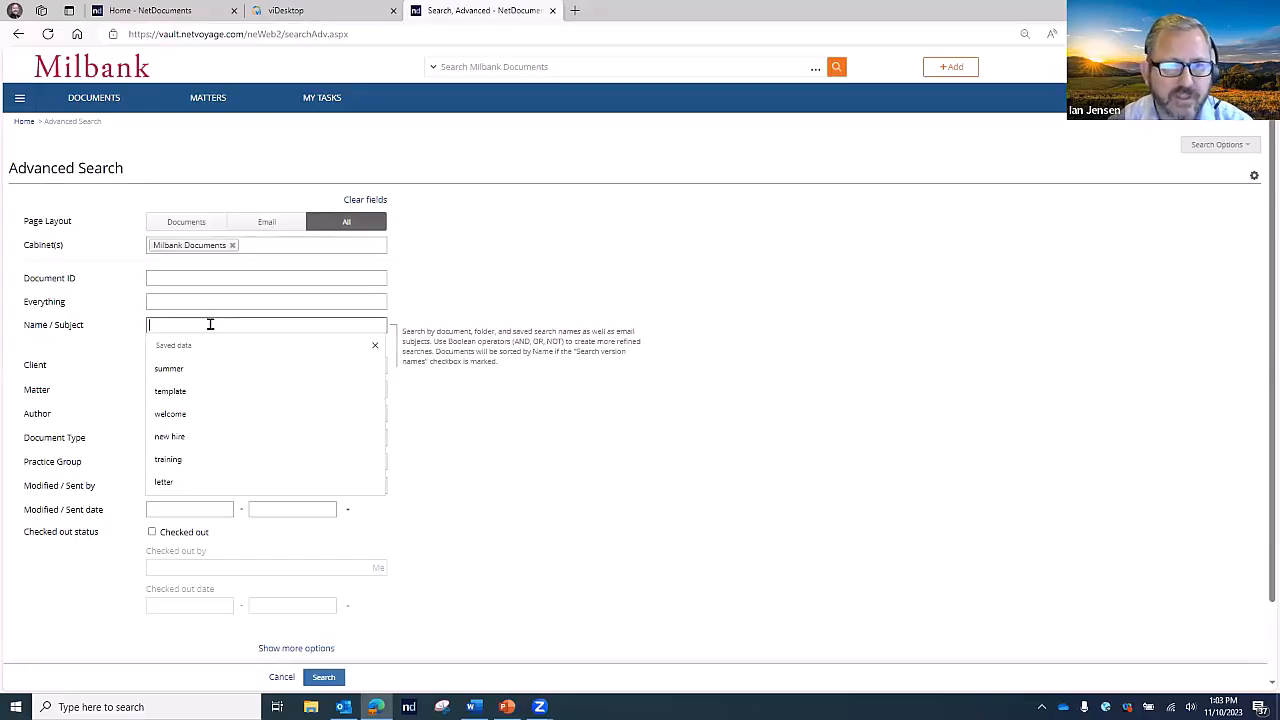
pyautogui.click(188, 277)
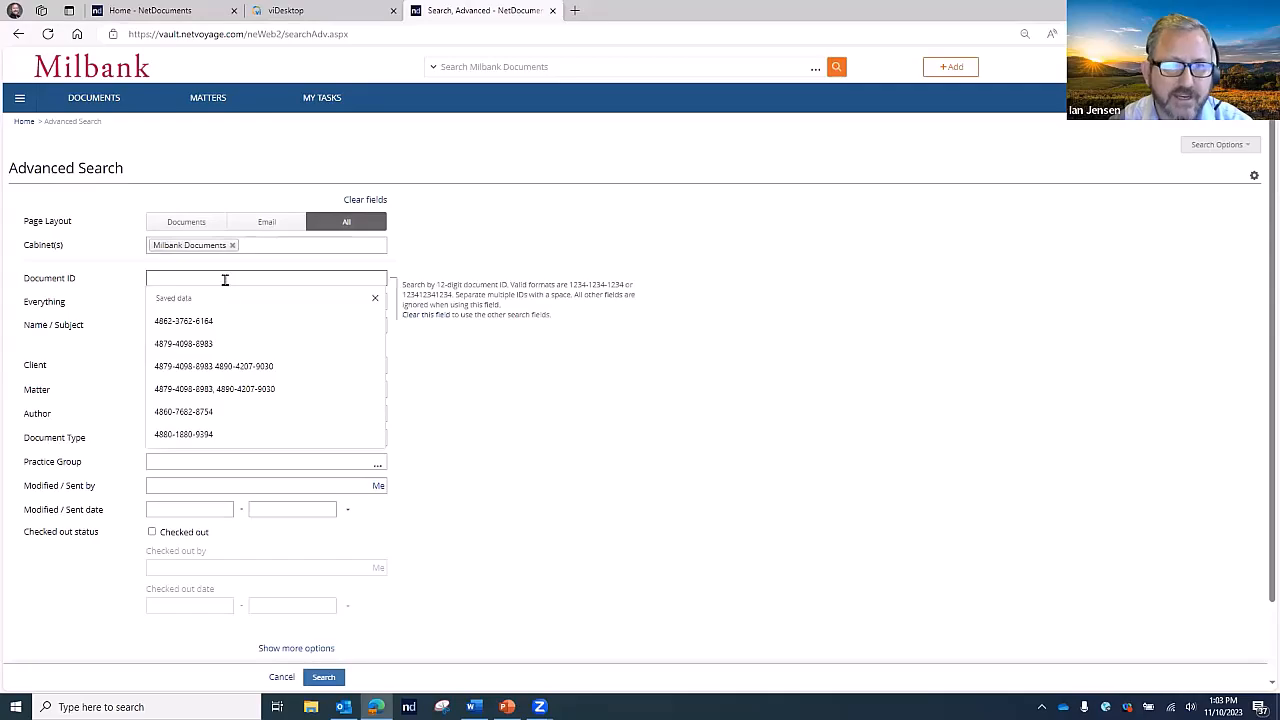
pyautogui.click(213, 322)
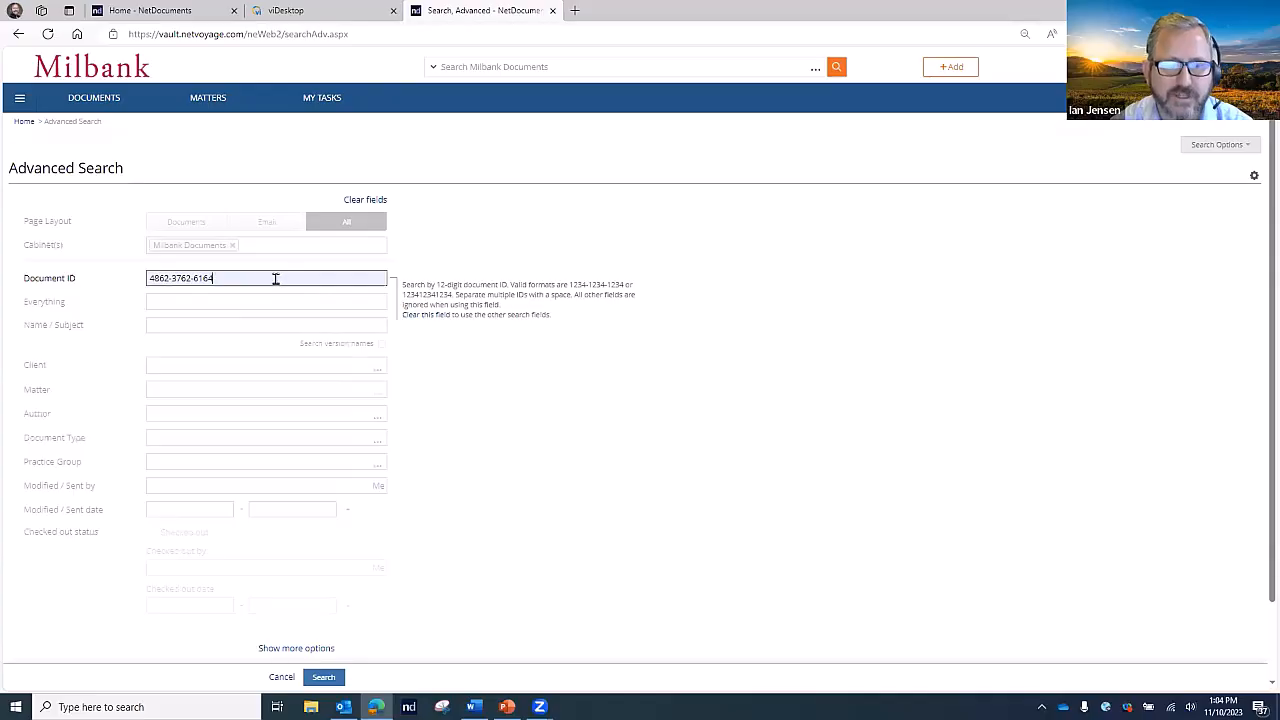
pyautogui.click(323, 678)
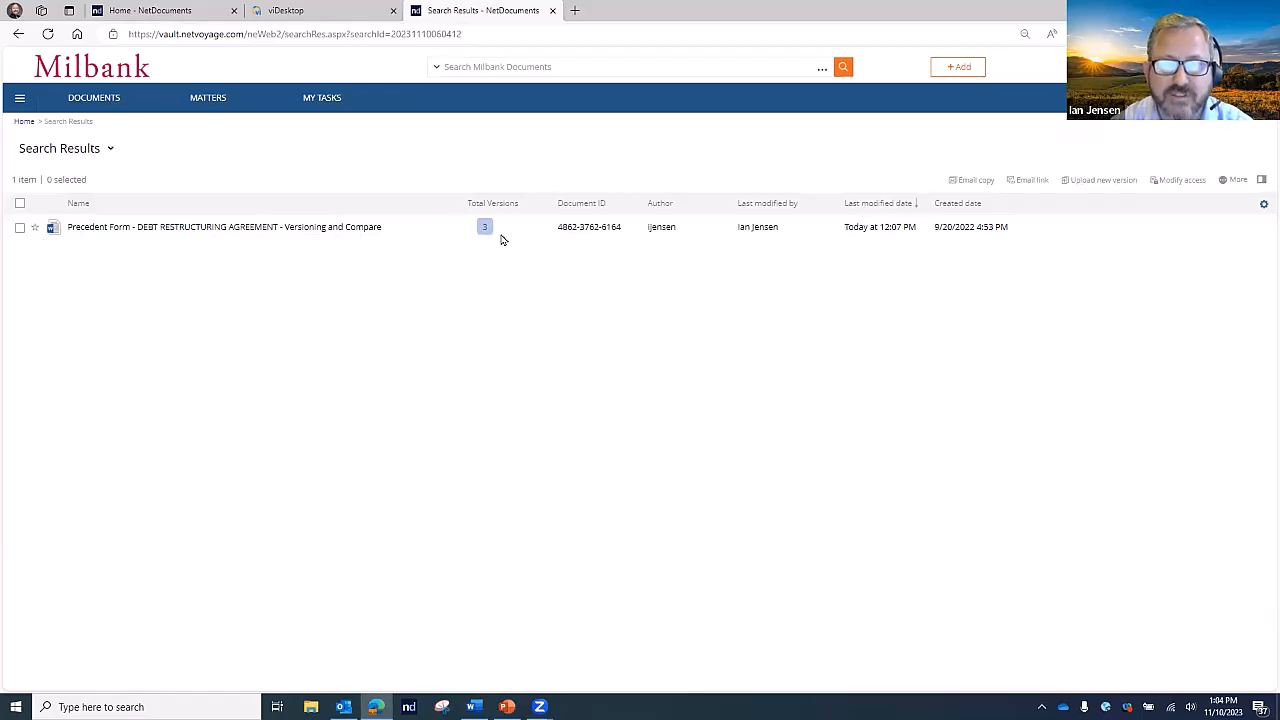
# Open the "Precedent Form - DEBT RESTRUCTURING AGREEMENT - Versioning and Compare" document as read only in Word
pyautogui.click(19, 230)
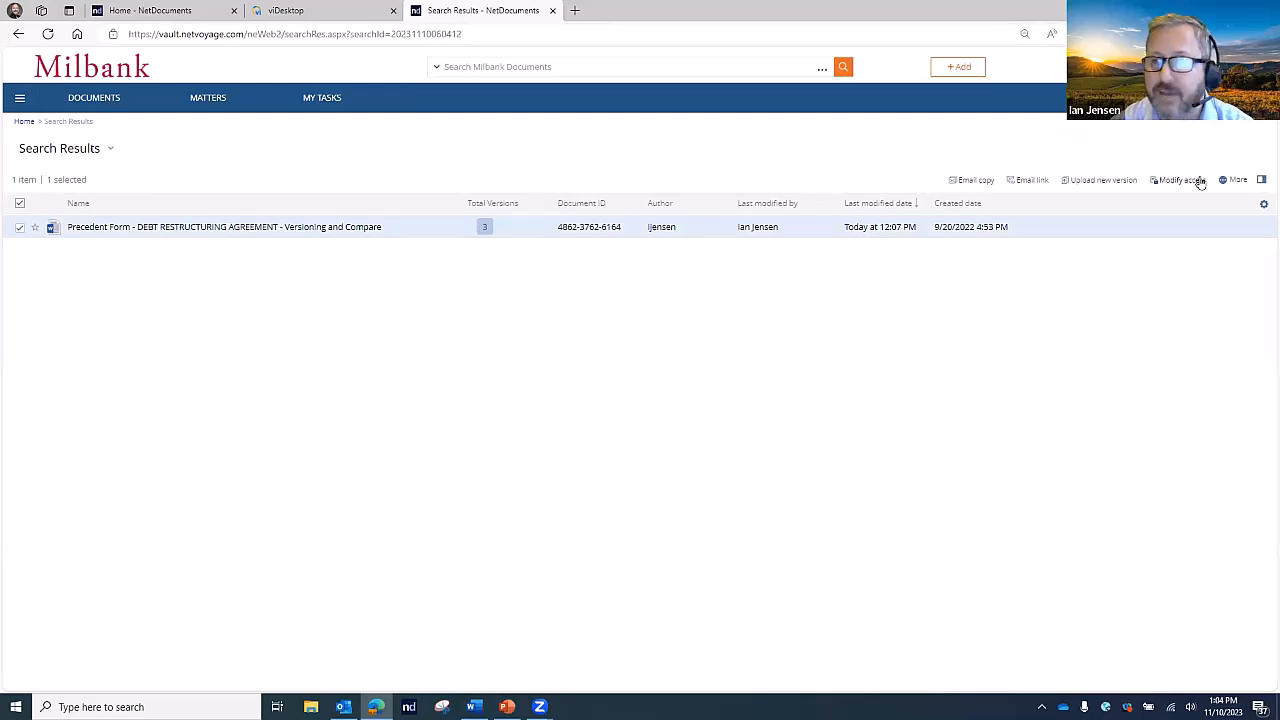
pyautogui.click(1232, 181)
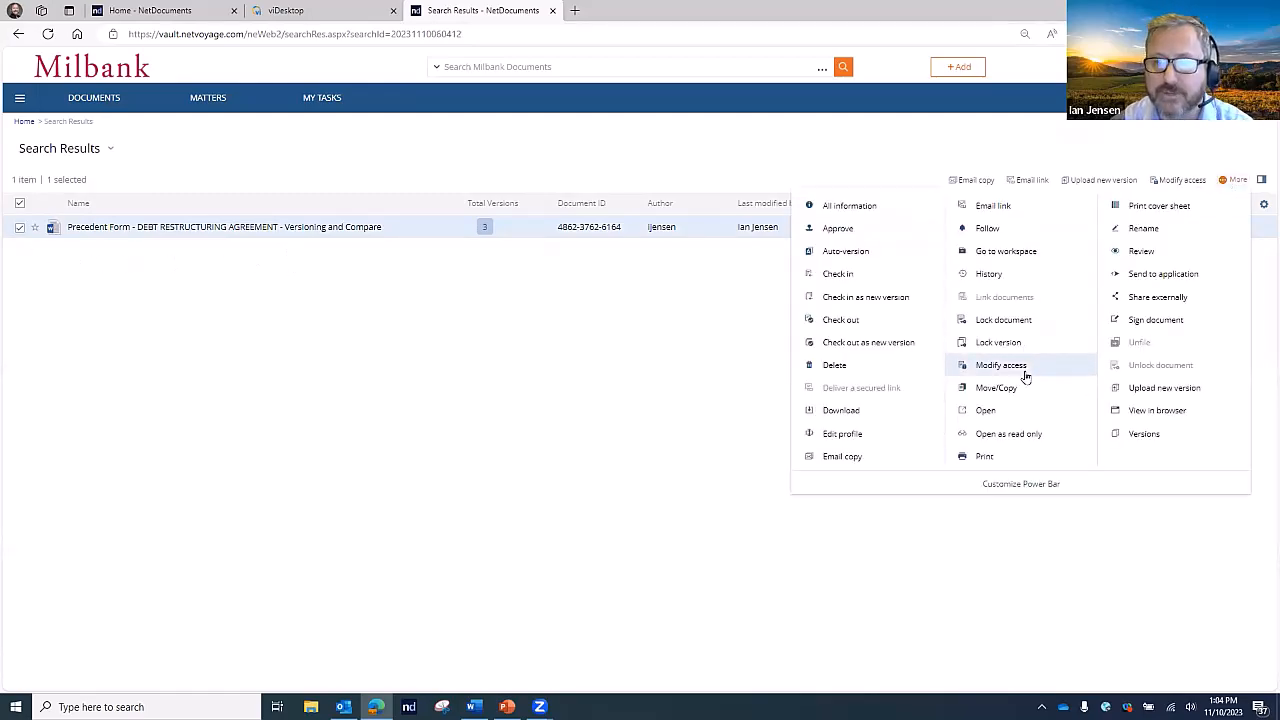
pyautogui.click(1025, 437)
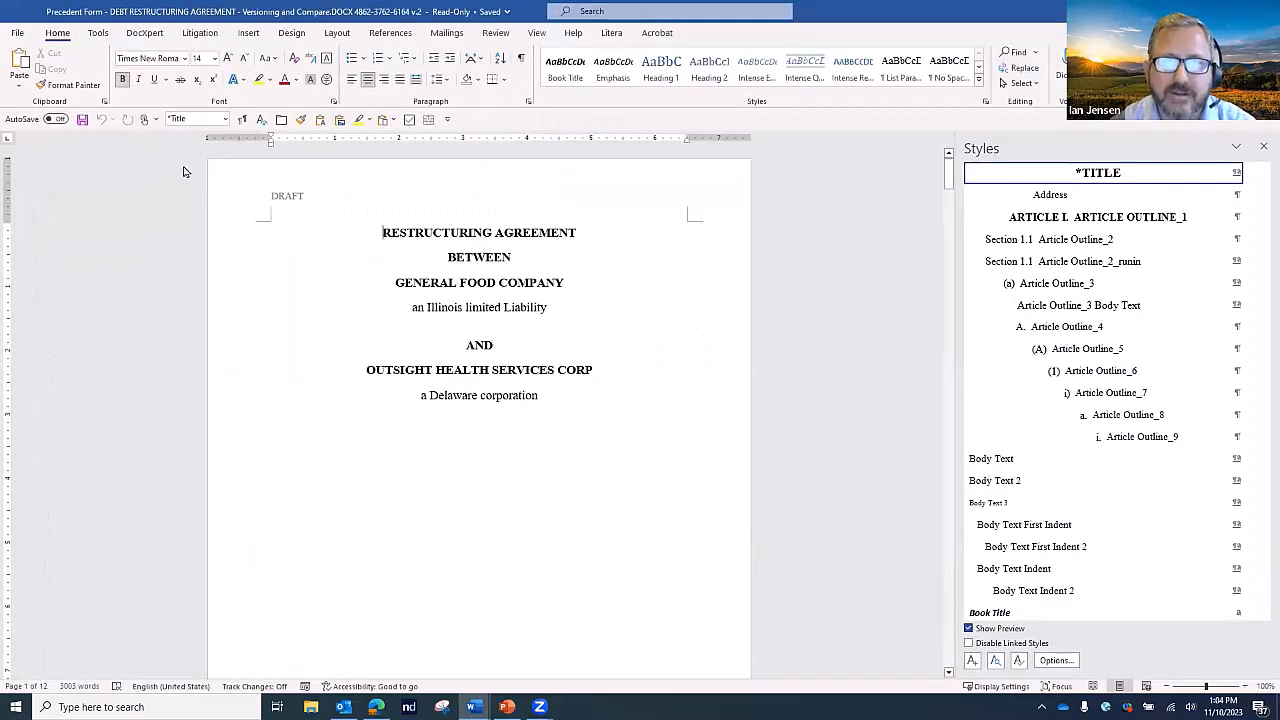
pyautogui.click(17, 33)
pyautogui.click(46, 216)
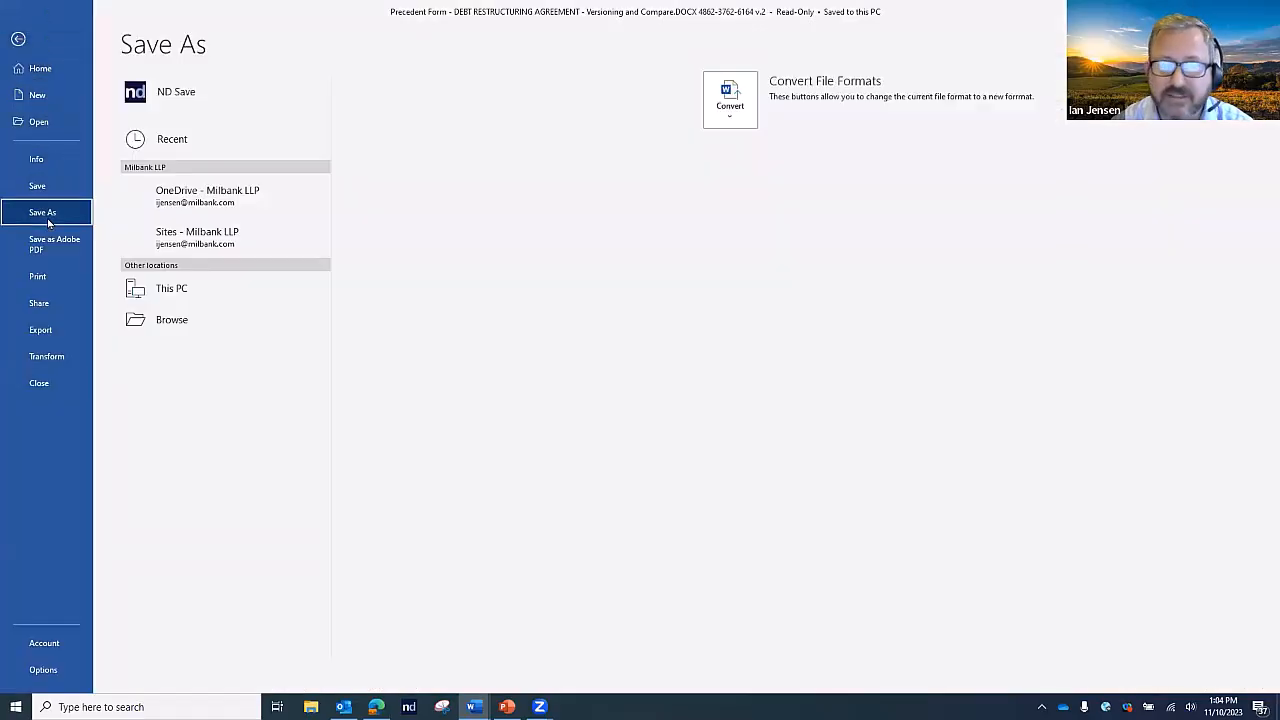
pyautogui.click(162, 100)
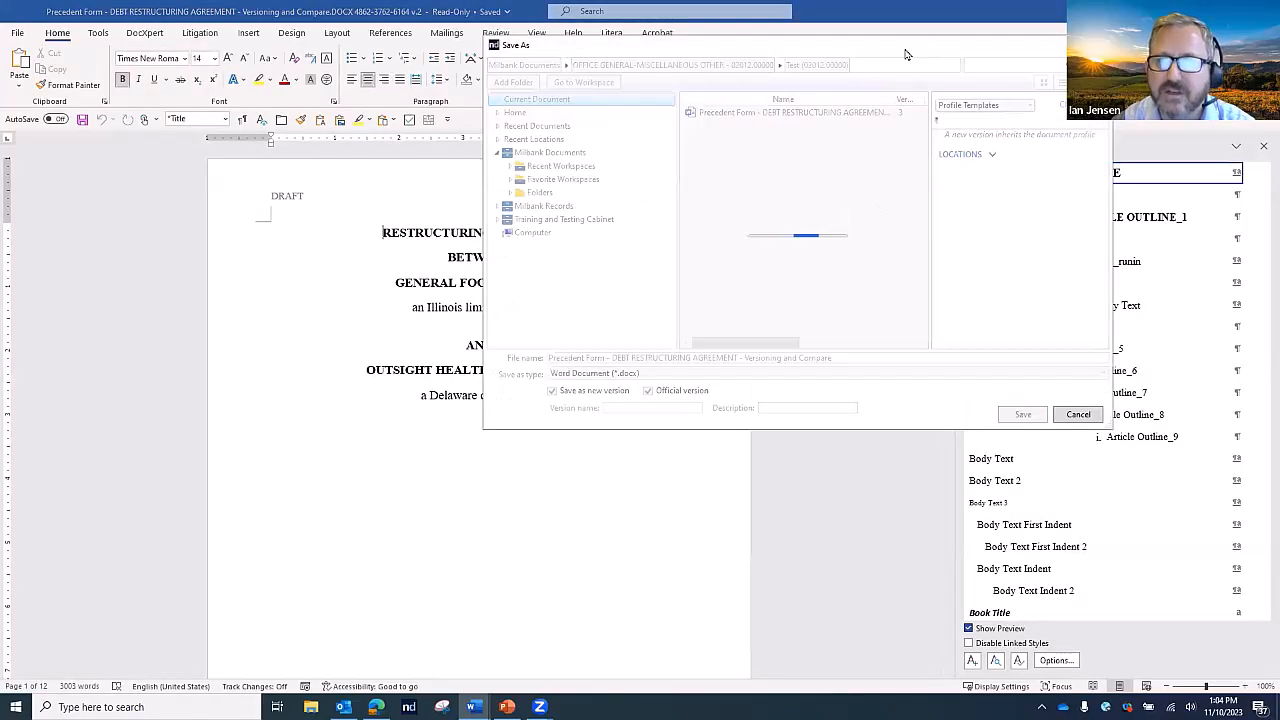
pyautogui.click(868, 550)
pyautogui.press('F12')
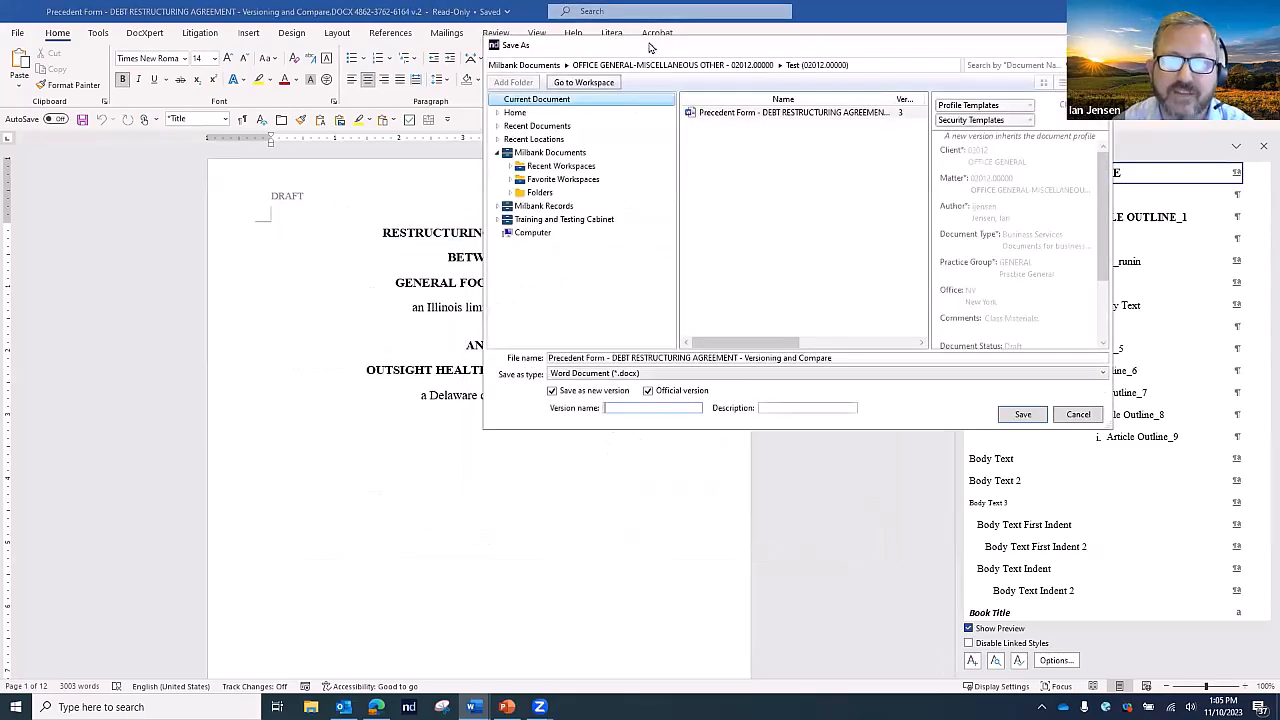
pyautogui.moveTo(645, 50); pyautogui.dragTo(391, 212)
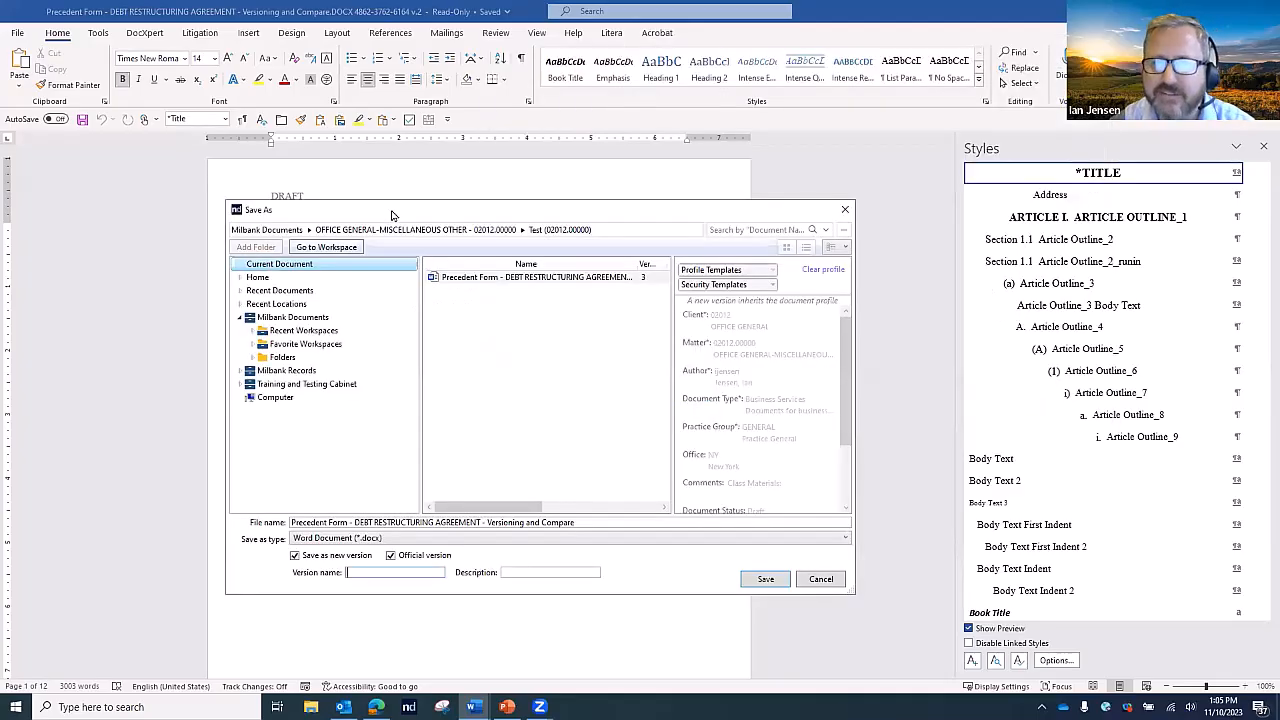
pyautogui.click(822, 581)
pyautogui.click(17, 33)
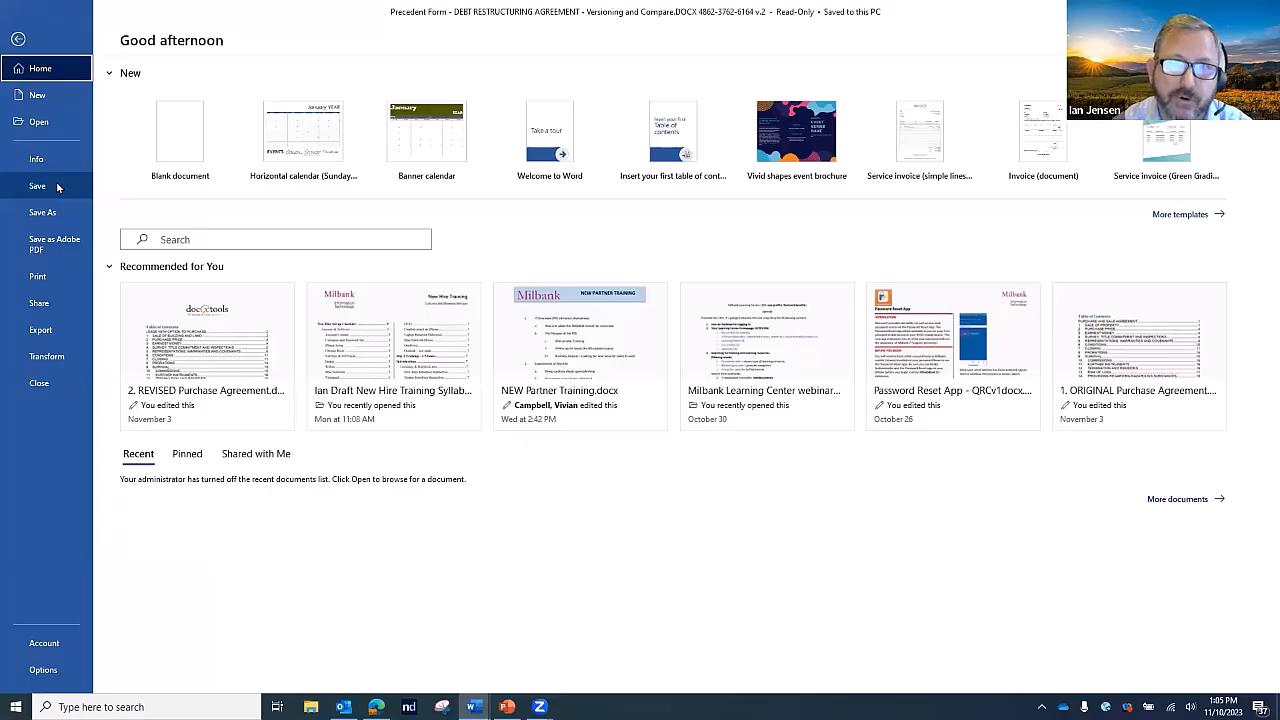
pyautogui.click(20, 40)
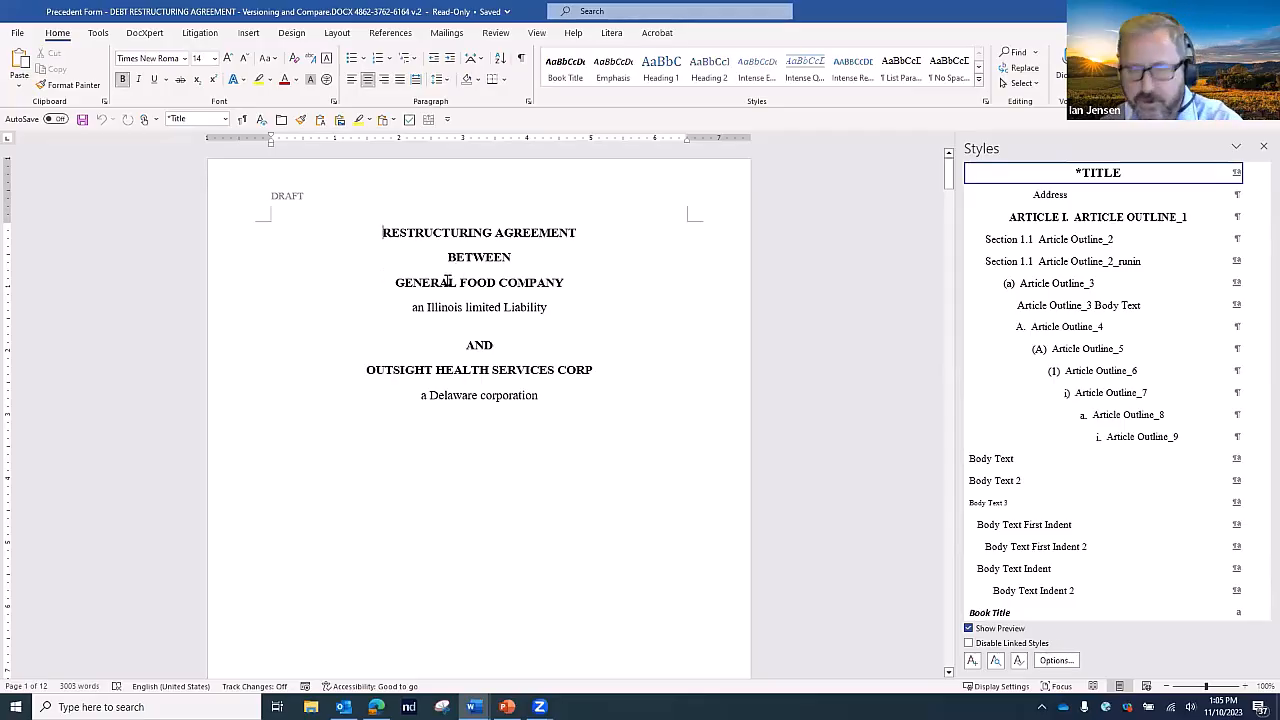
# Start a NetDocuments Save As for the agreement and turn off saving it as a new version
pyautogui.press('F12')
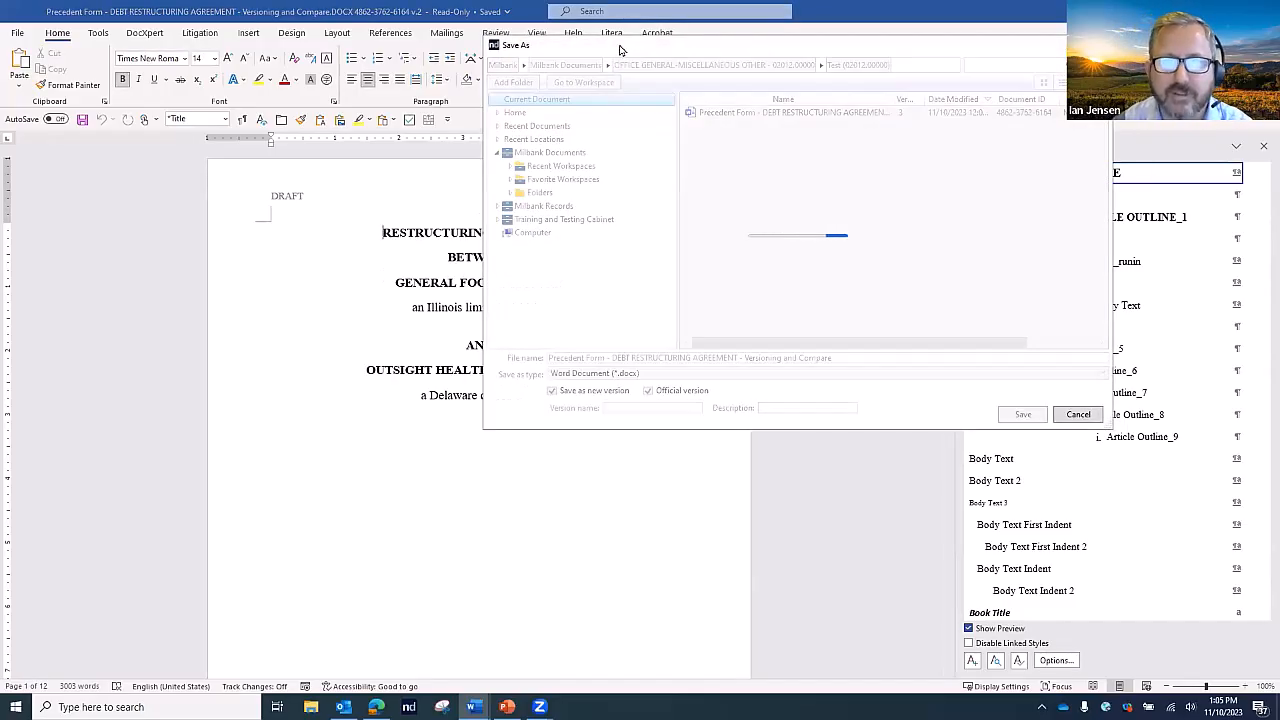
pyautogui.moveTo(620, 50); pyautogui.dragTo(400, 195)
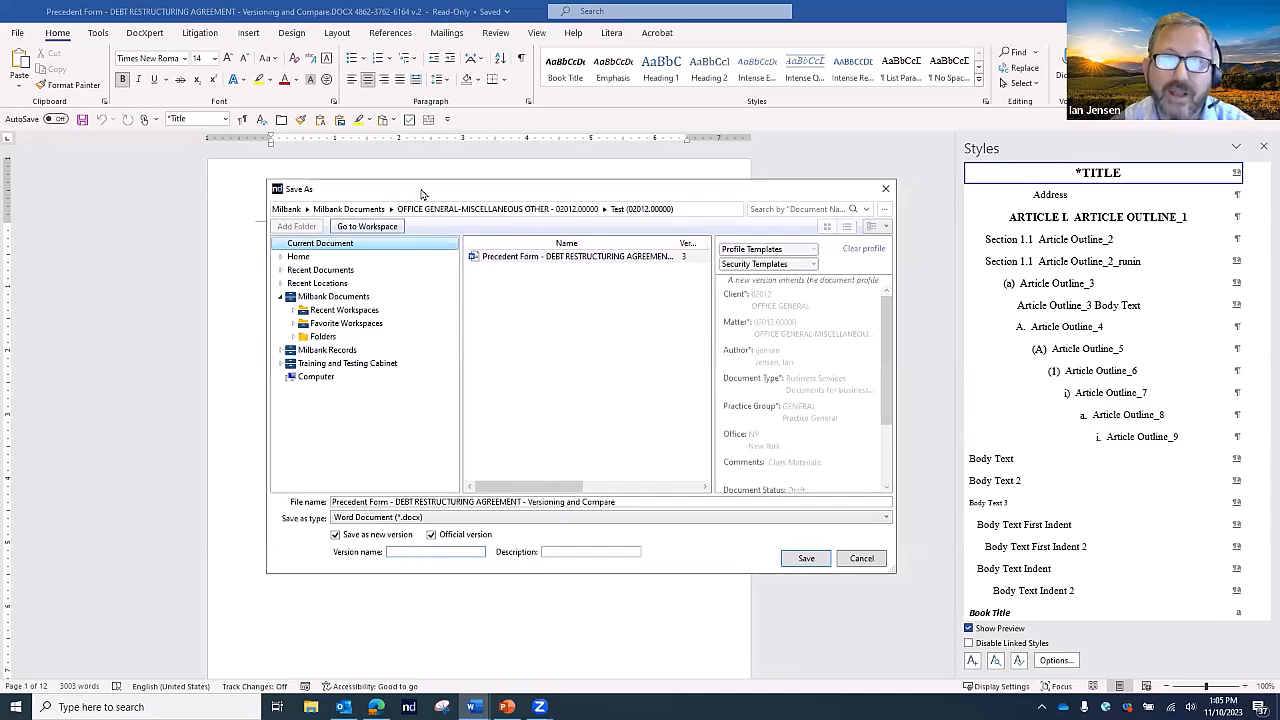
pyautogui.moveTo(421, 193); pyautogui.dragTo(419, 189)
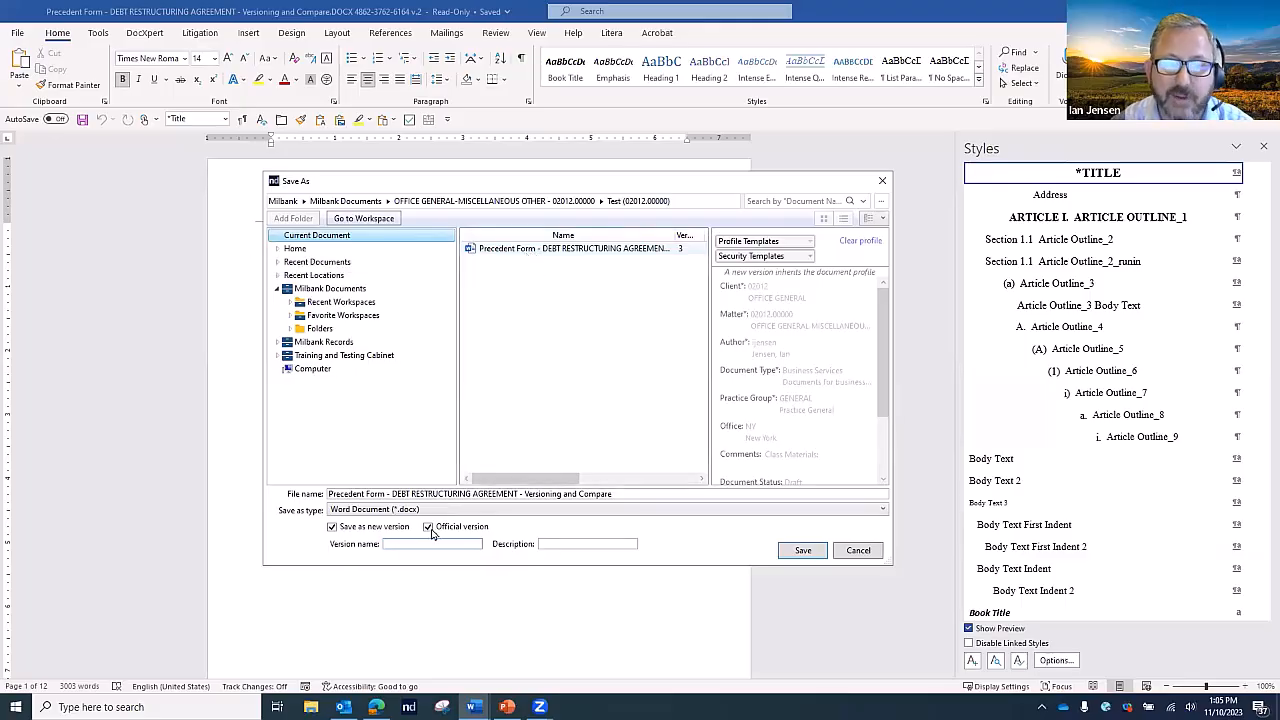
pyautogui.click(332, 527)
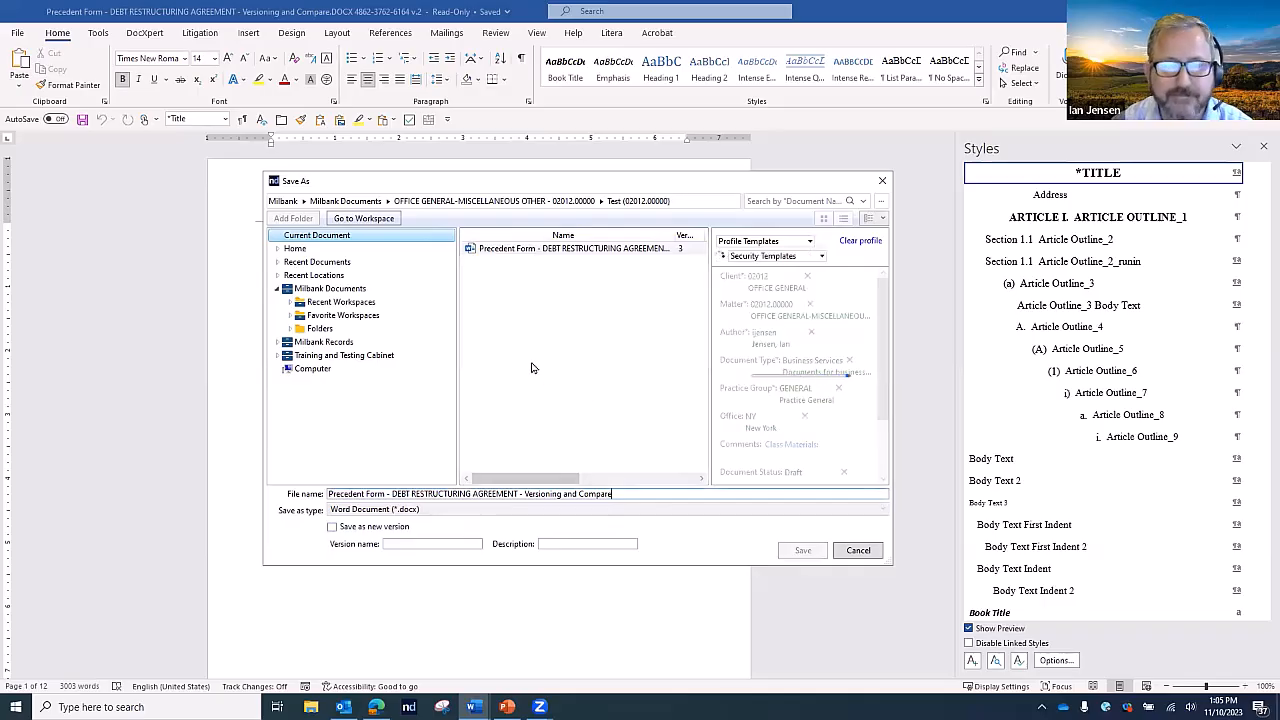
# Save the copy in the personal workspace's Personal Documents folder, replacing "Precedent Form -" in the file name with the author's surname
pyautogui.click(278, 249)
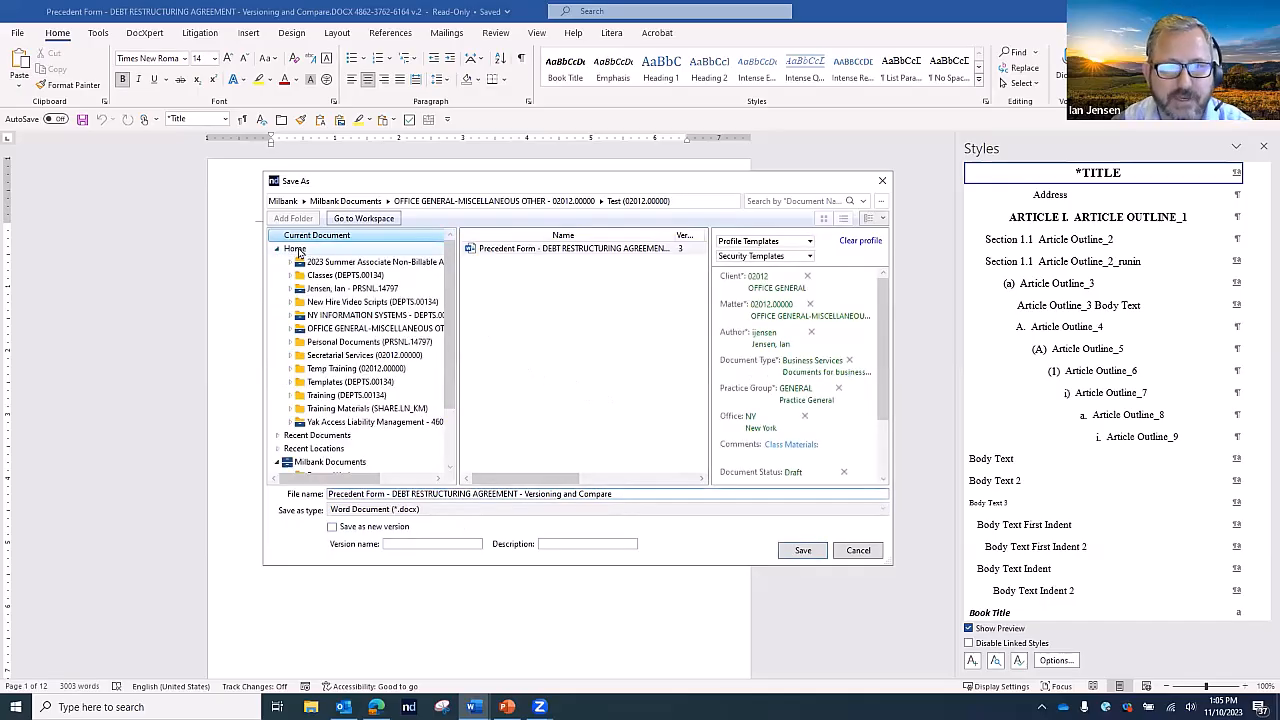
pyautogui.click(289, 289)
pyautogui.click(340, 346)
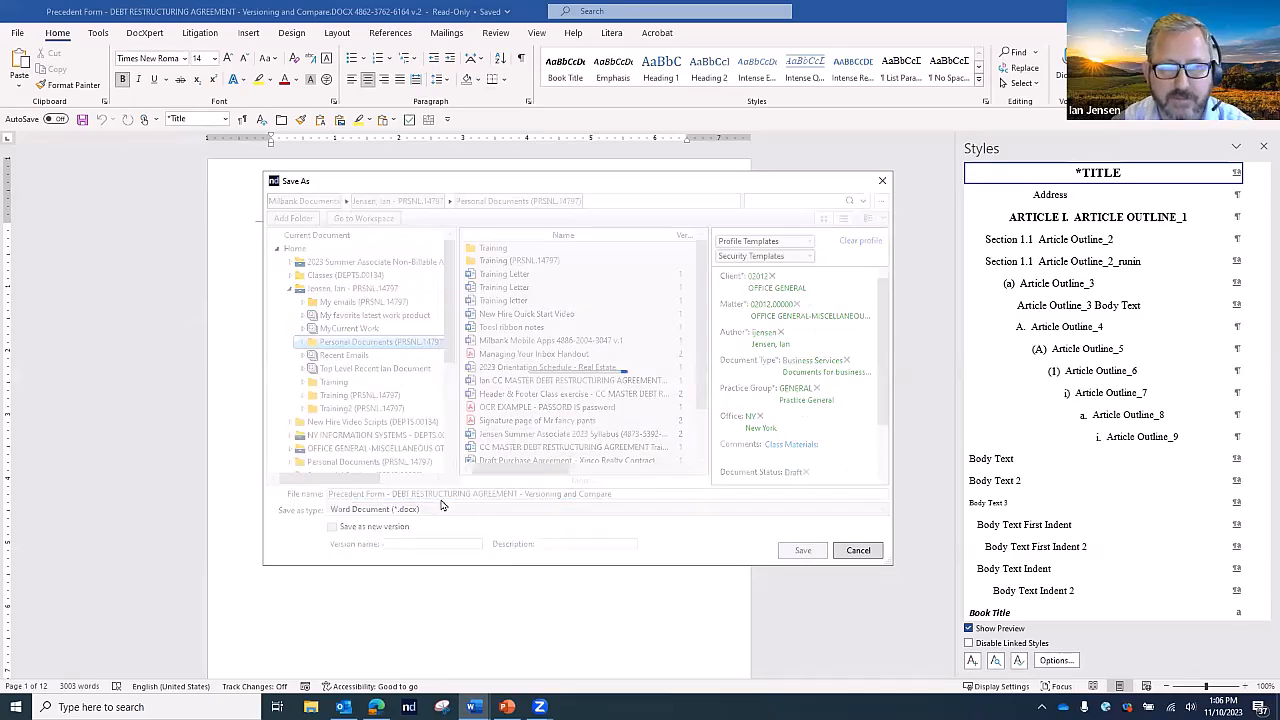
pyautogui.moveTo(389, 494); pyautogui.dragTo(320, 498)
pyautogui.write('Jensen')
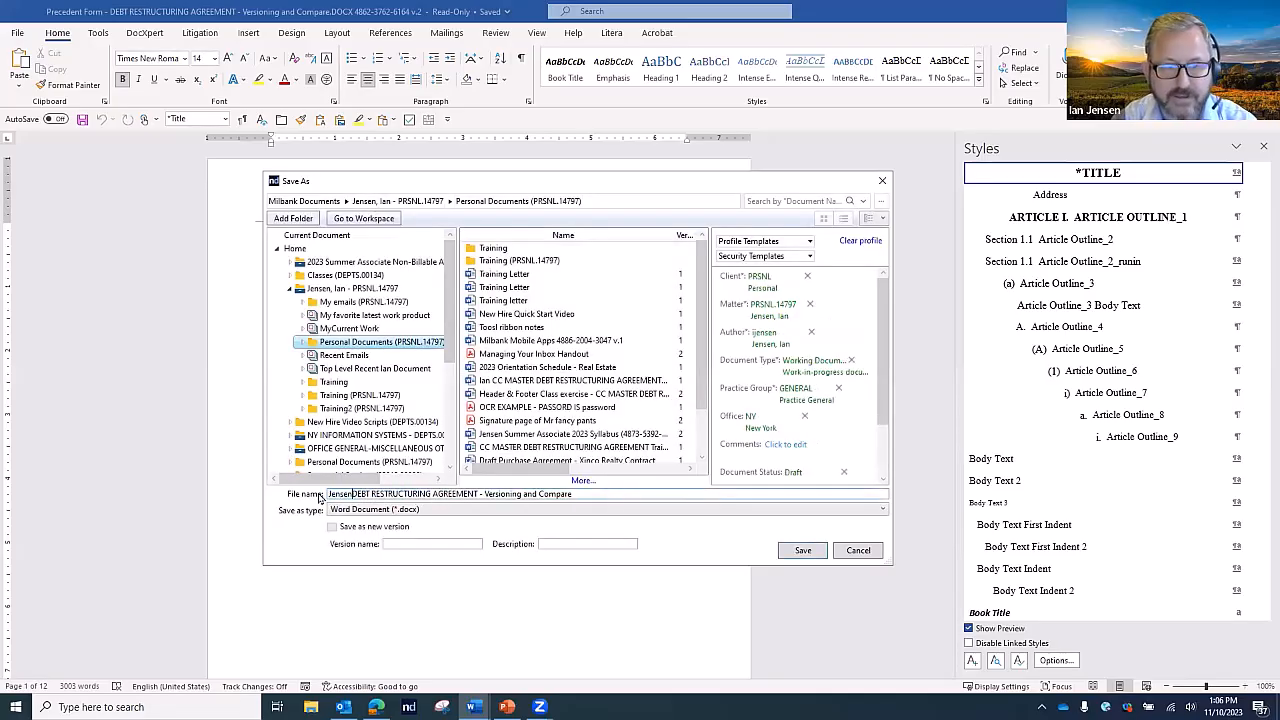
pyautogui.click(802, 551)
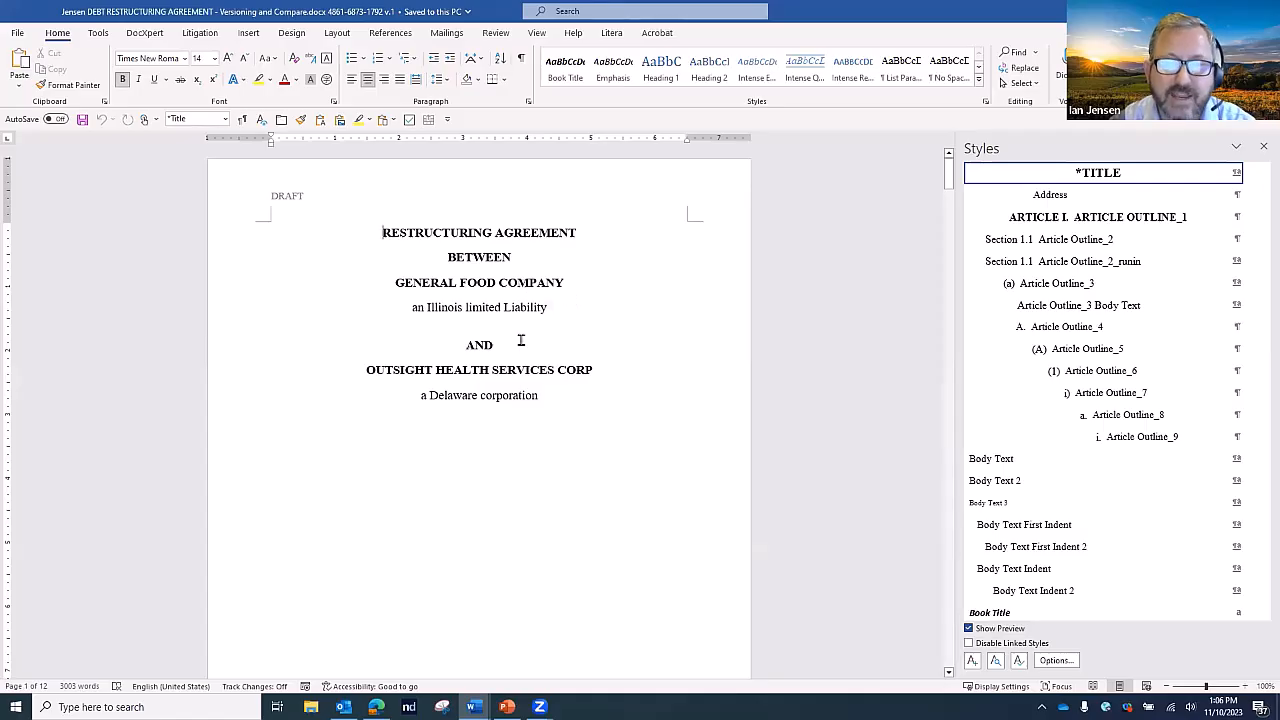
# Move recital B, about GG Medical's installment sales contracts with AHF, above recital A
pyautogui.scroll(-5, 540, 335)
pyautogui.scroll(-10, 542, 345)
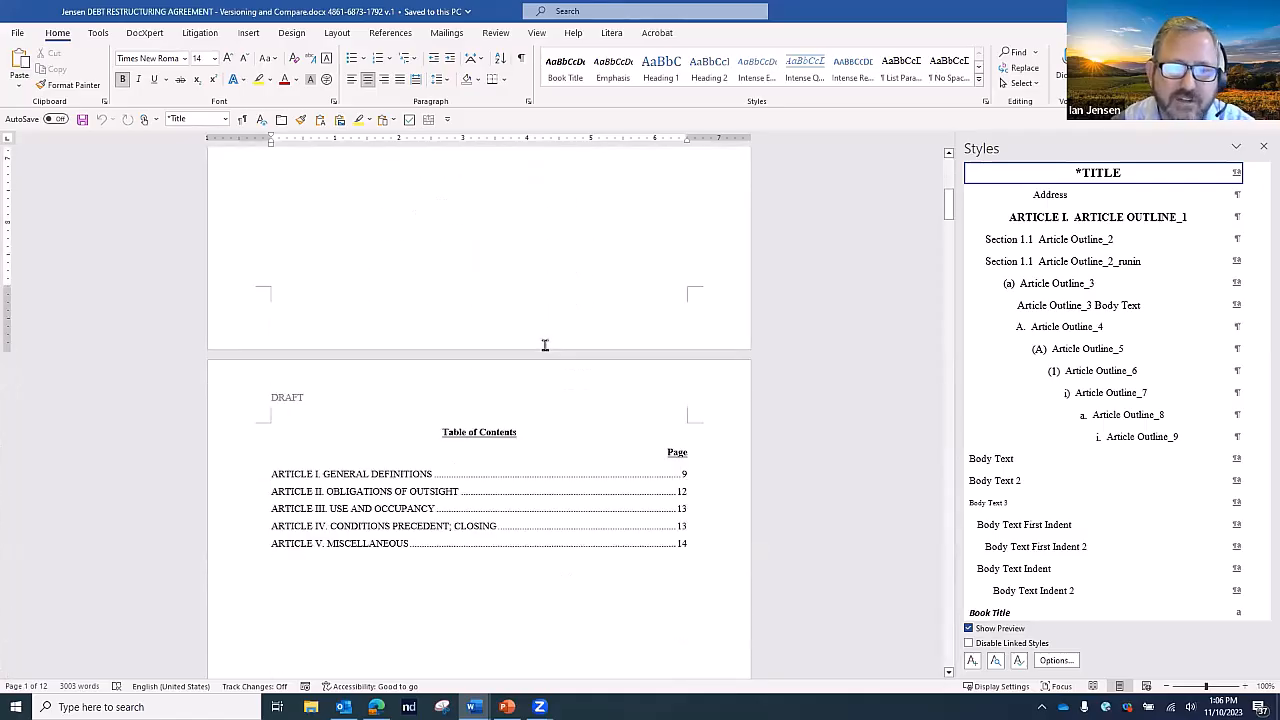
pyautogui.scroll(-6, 540, 355)
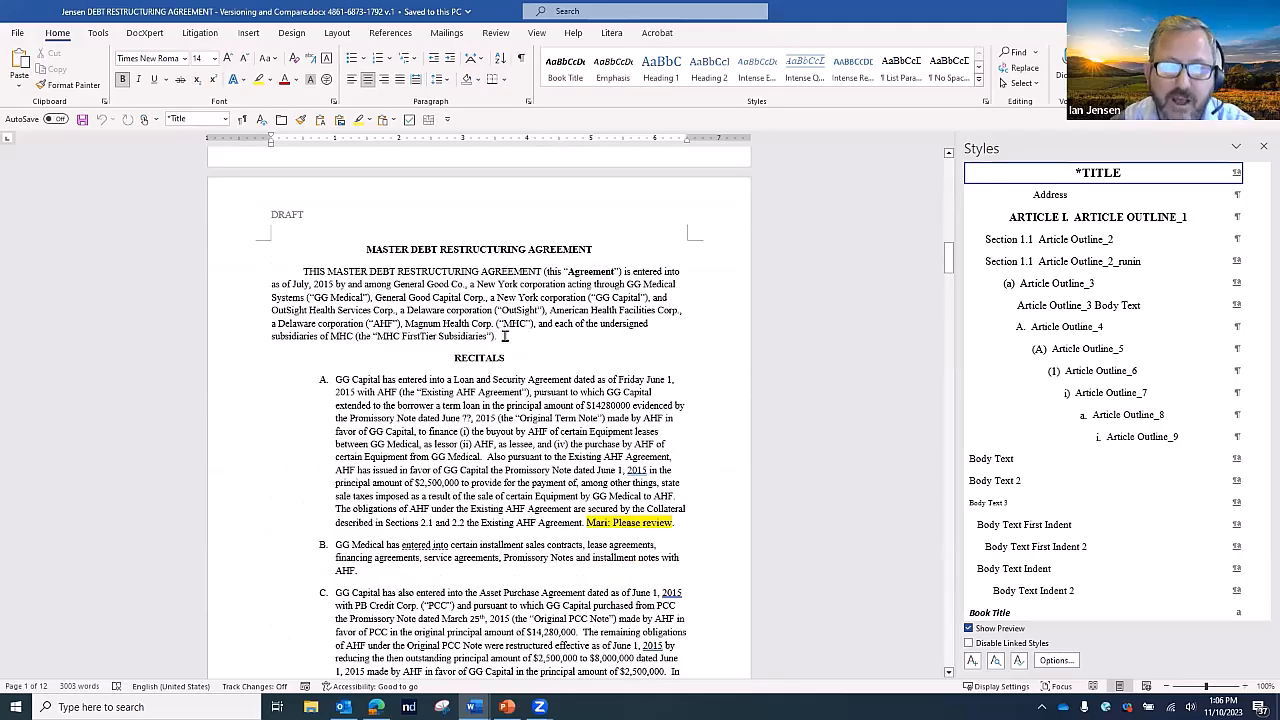
pyautogui.scroll(-3, 503, 340)
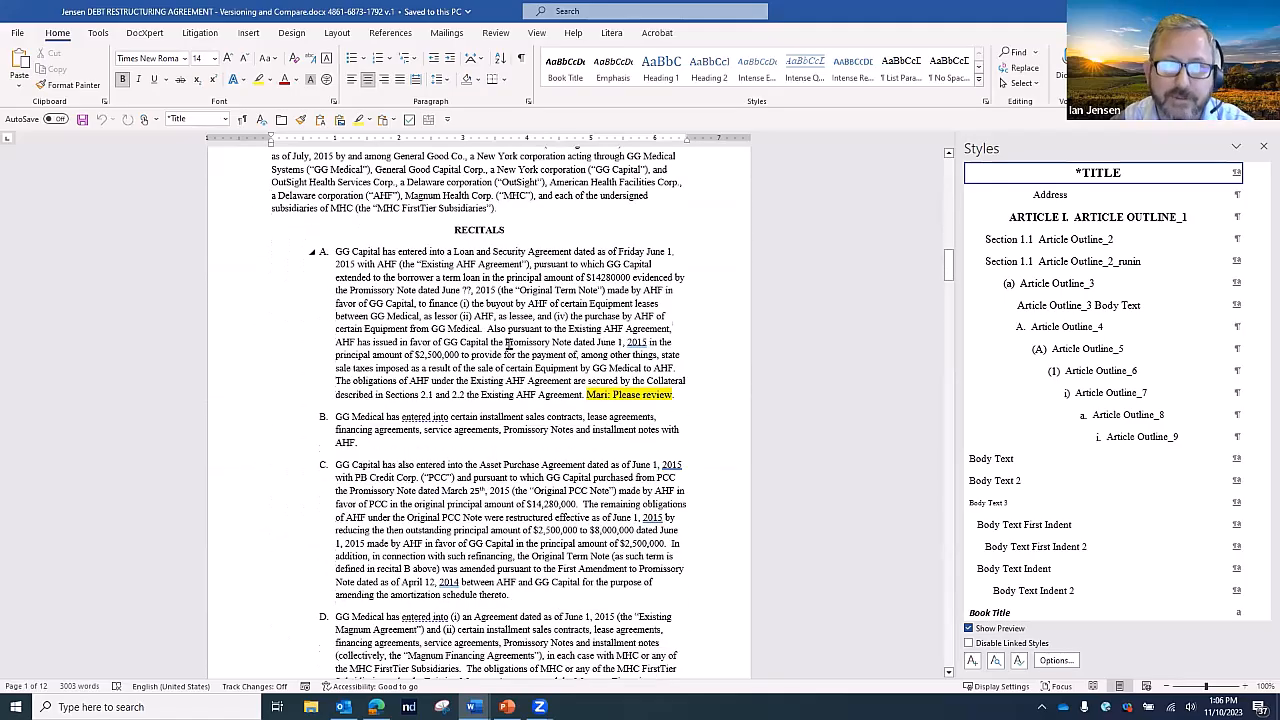
pyautogui.click(338, 430)
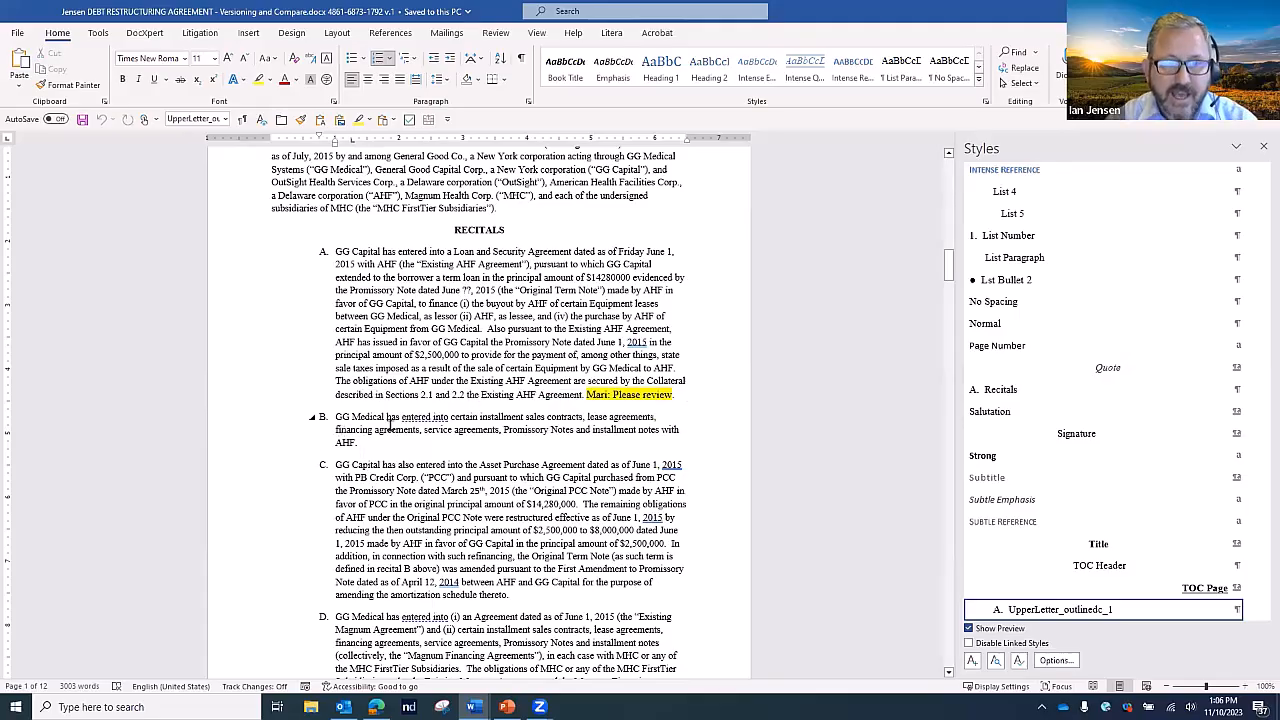
pyautogui.hotkey('alt', 'shift', 'Down')
pyautogui.hotkey('alt', 'shift', 'Up')
pyautogui.hotkey('alt', 'shift', 'Up')
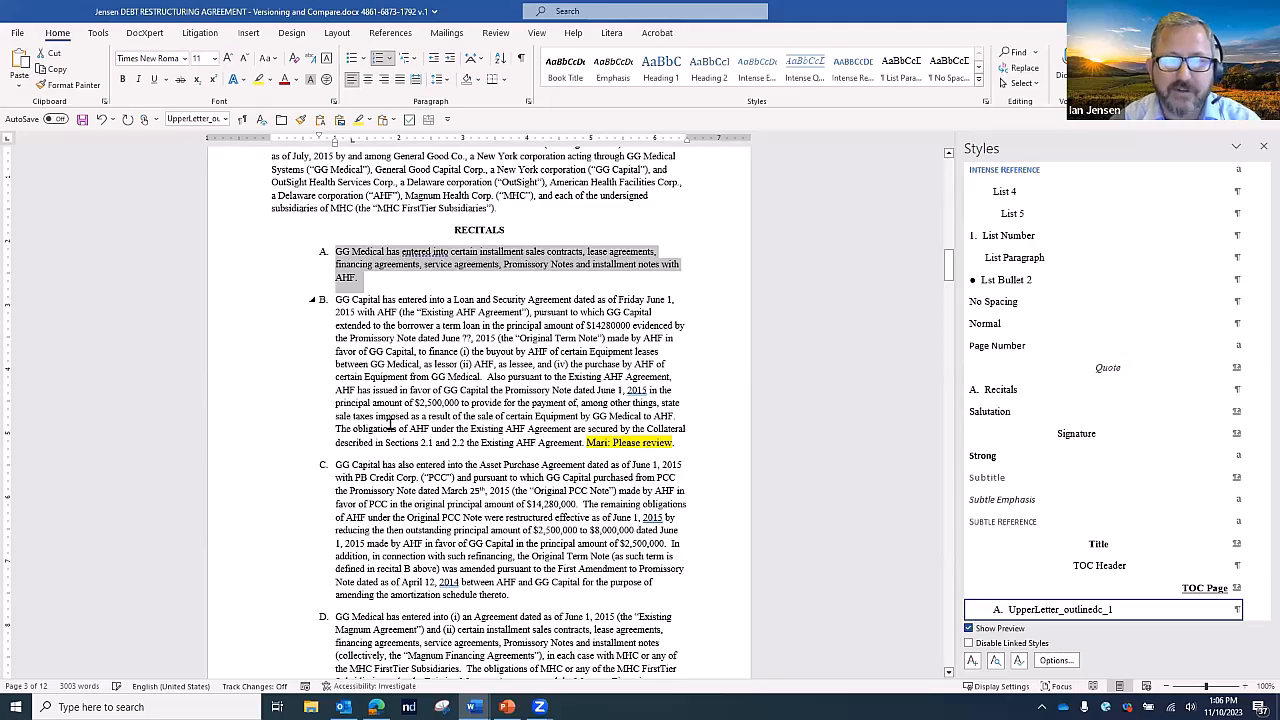
# Delete recital C, the paragraph about GG Capital entering into the Asset Purchase Agreement
pyautogui.scroll(-4, 390, 425)
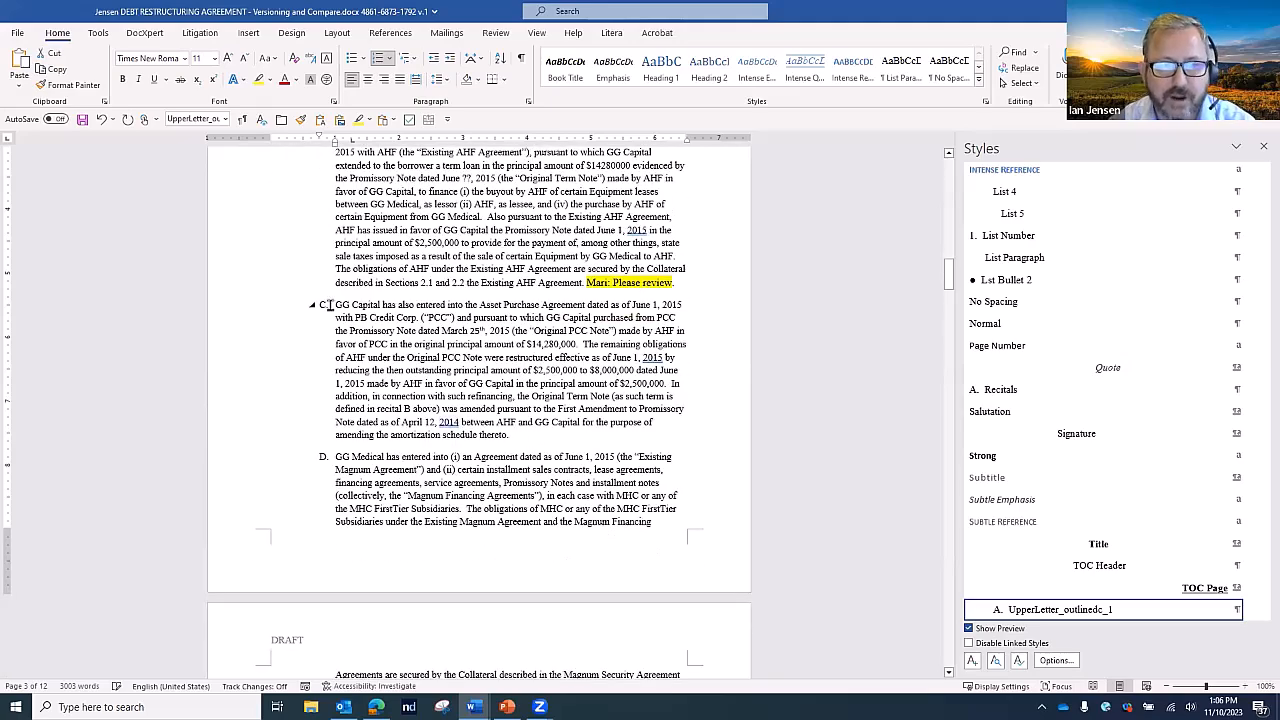
pyautogui.tripleClick(330, 305)
pyautogui.press('Delete')
pyautogui.scroll(-2, 298, 313)
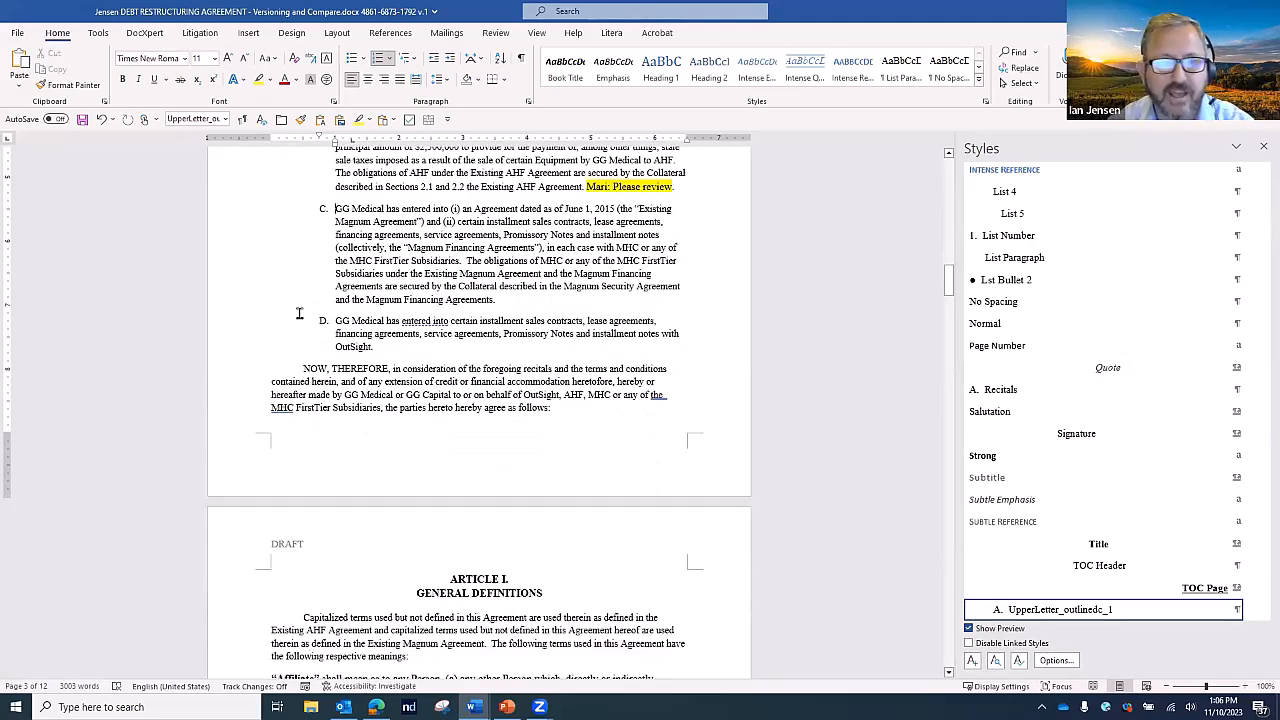
# Copy recital D and paste it as a new paragraph below the introductory paragraph of Article I, General Definitions
pyautogui.tripleClick(365, 350)
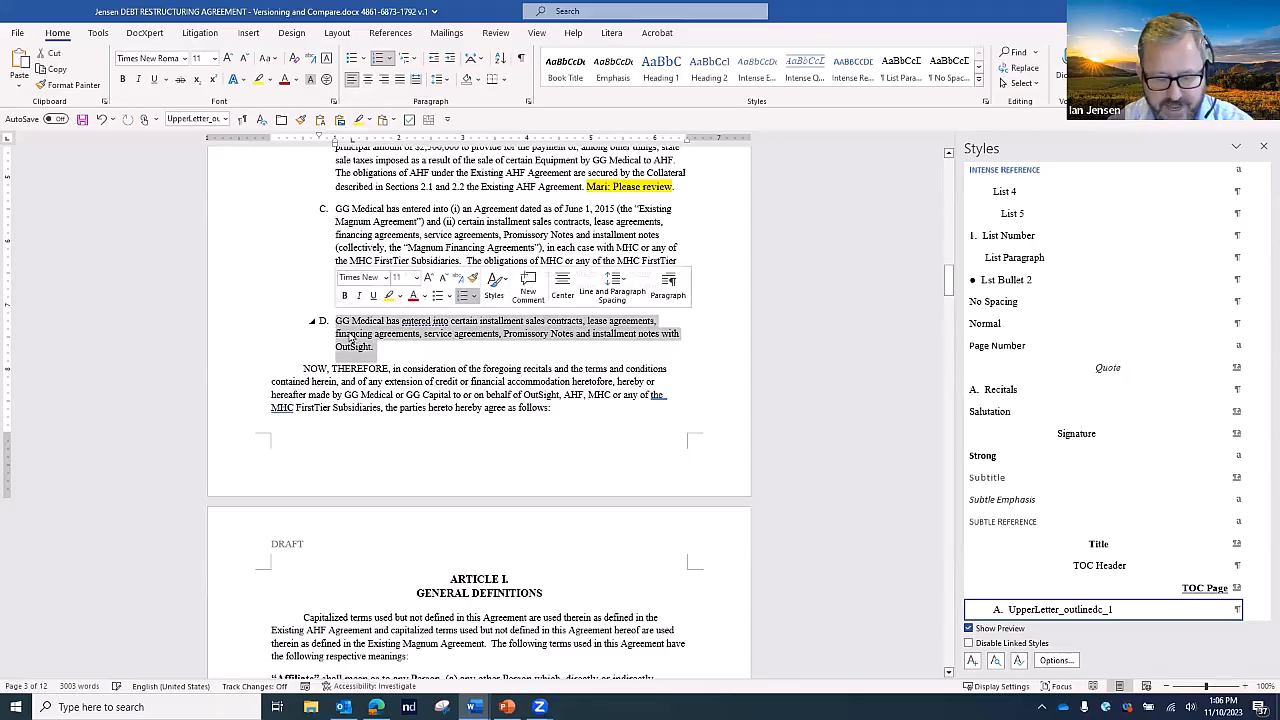
pyautogui.scroll(-2, 545, 578)
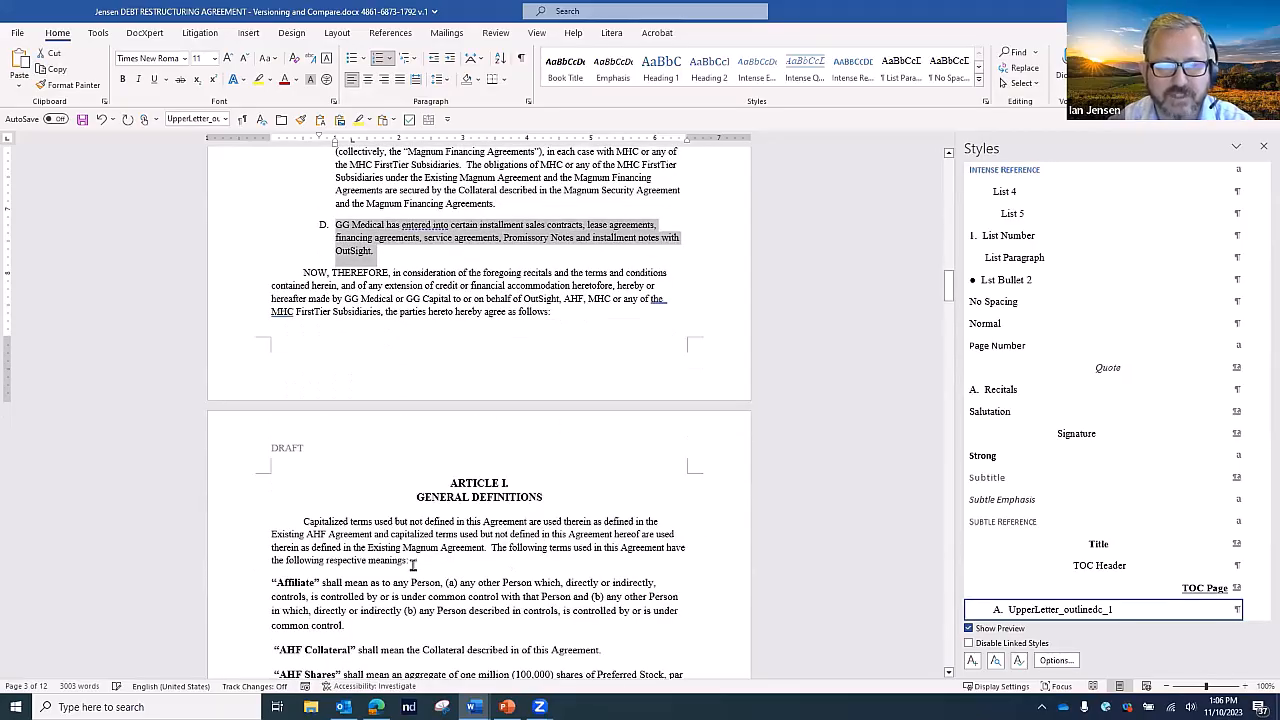
pyautogui.hotkey('ctrl', 'c')
pyautogui.click(412, 562)
pyautogui.press('Return')
pyautogui.hotkey('ctrl', 'v')
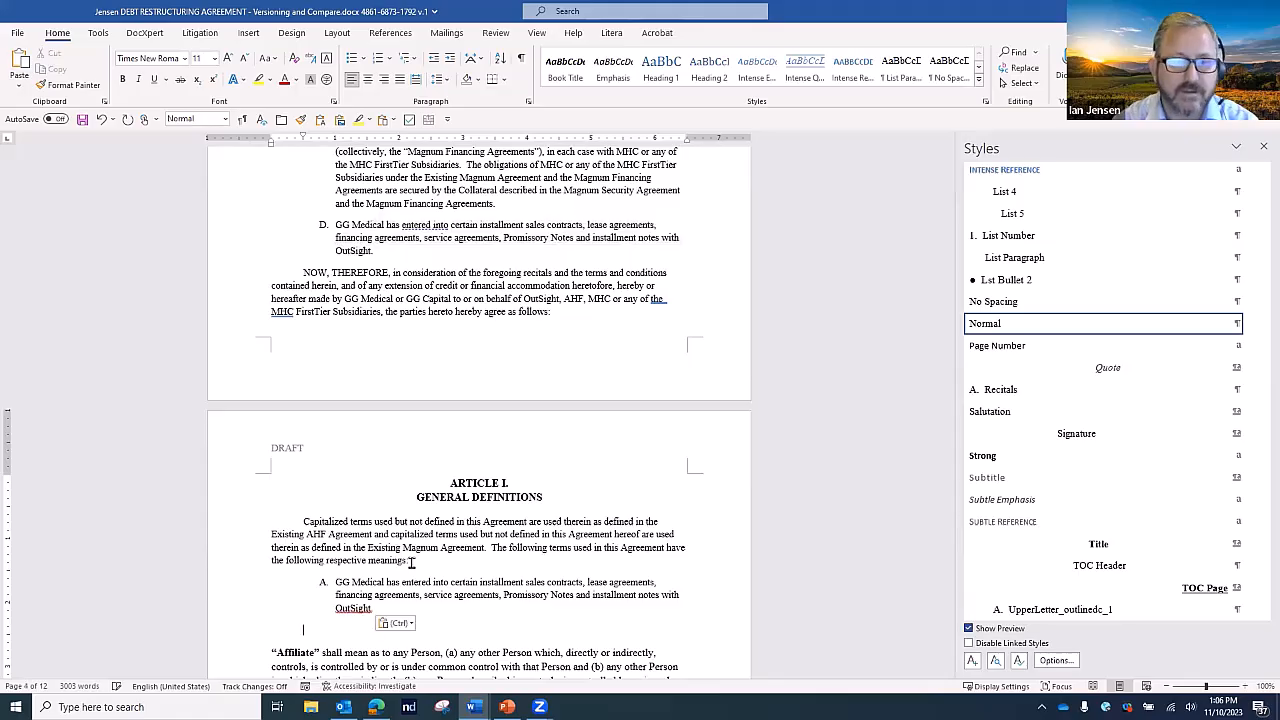
# Delete the lines "an Illinois limited Liability" and "a Delaware corporation" from the agreement's title page
pyautogui.scroll(15, 549, 449)
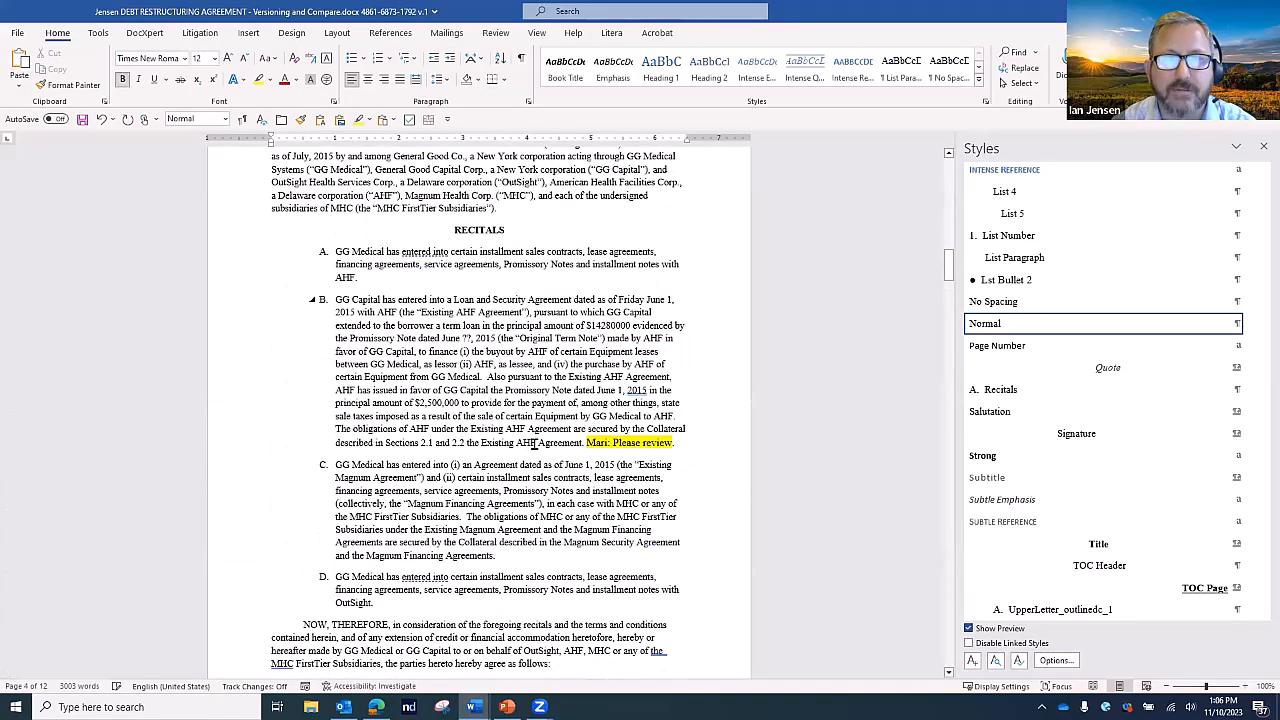
pyautogui.scroll(20, 530, 449)
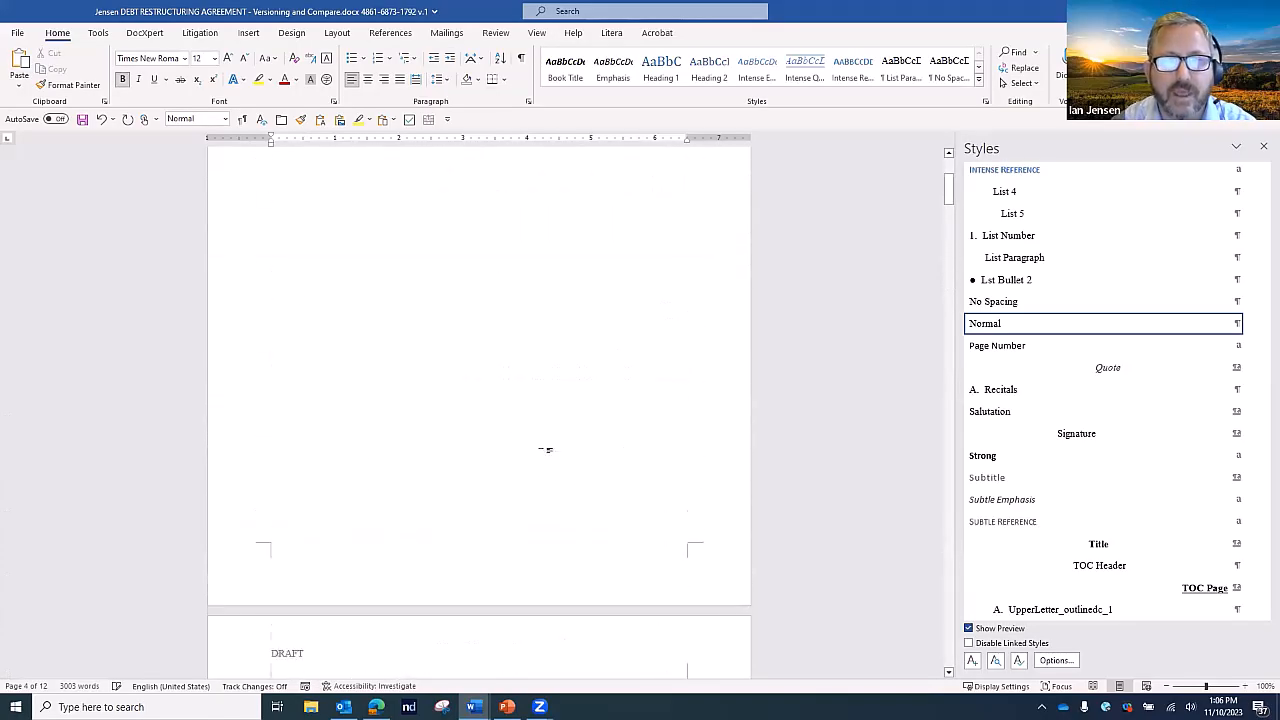
pyautogui.scroll(1, 531, 457)
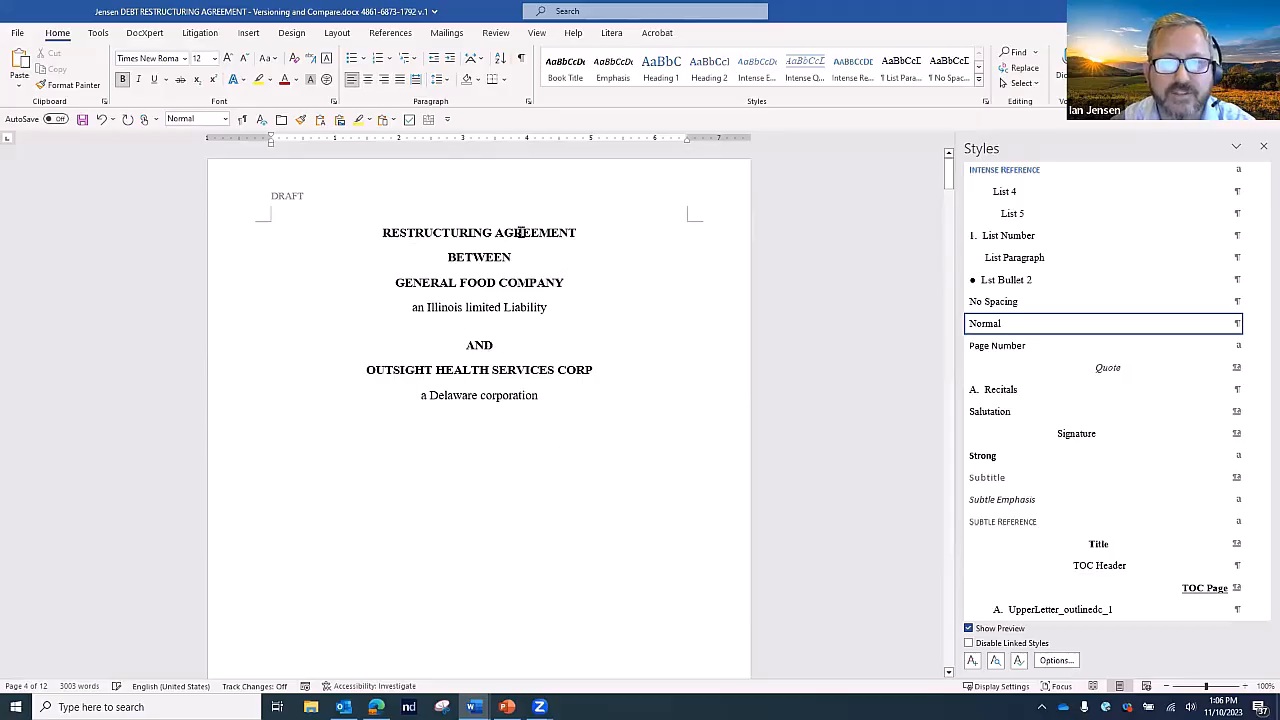
pyautogui.moveTo(551, 309); pyautogui.dragTo(409, 308)
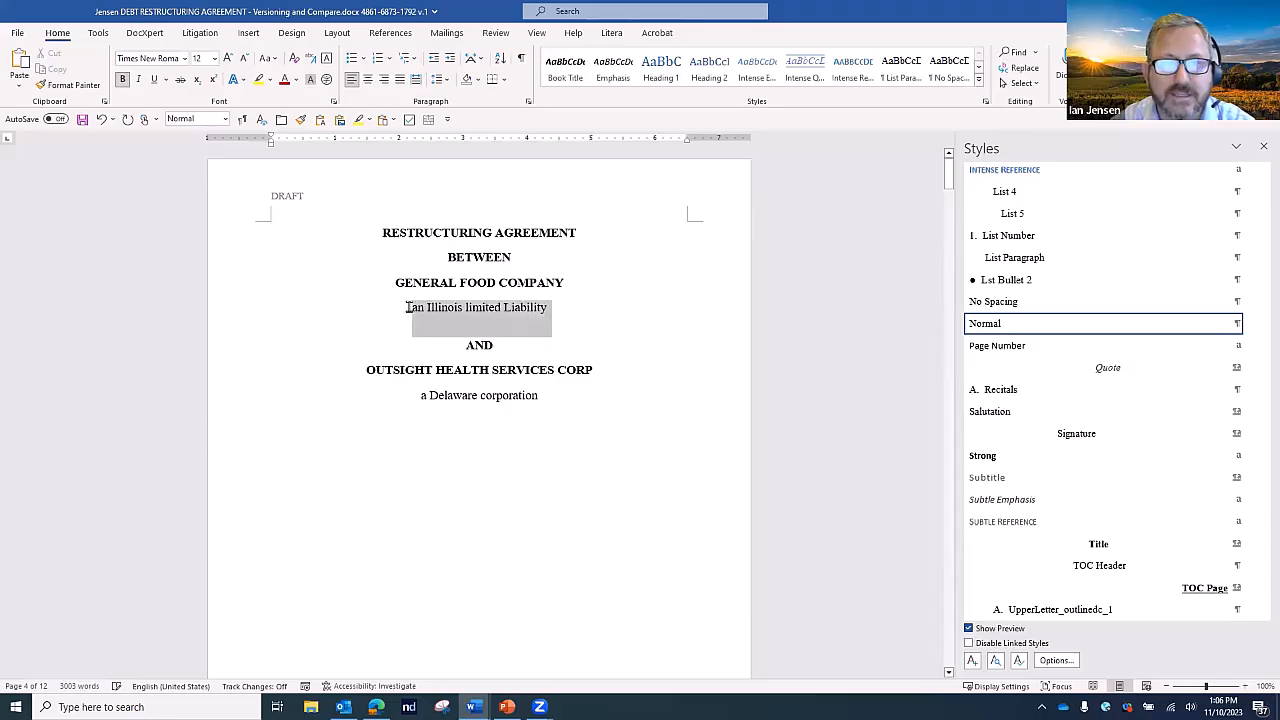
pyautogui.press('Delete')
pyautogui.moveTo(558, 357); pyautogui.dragTo(421, 357)
pyautogui.press('Delete')
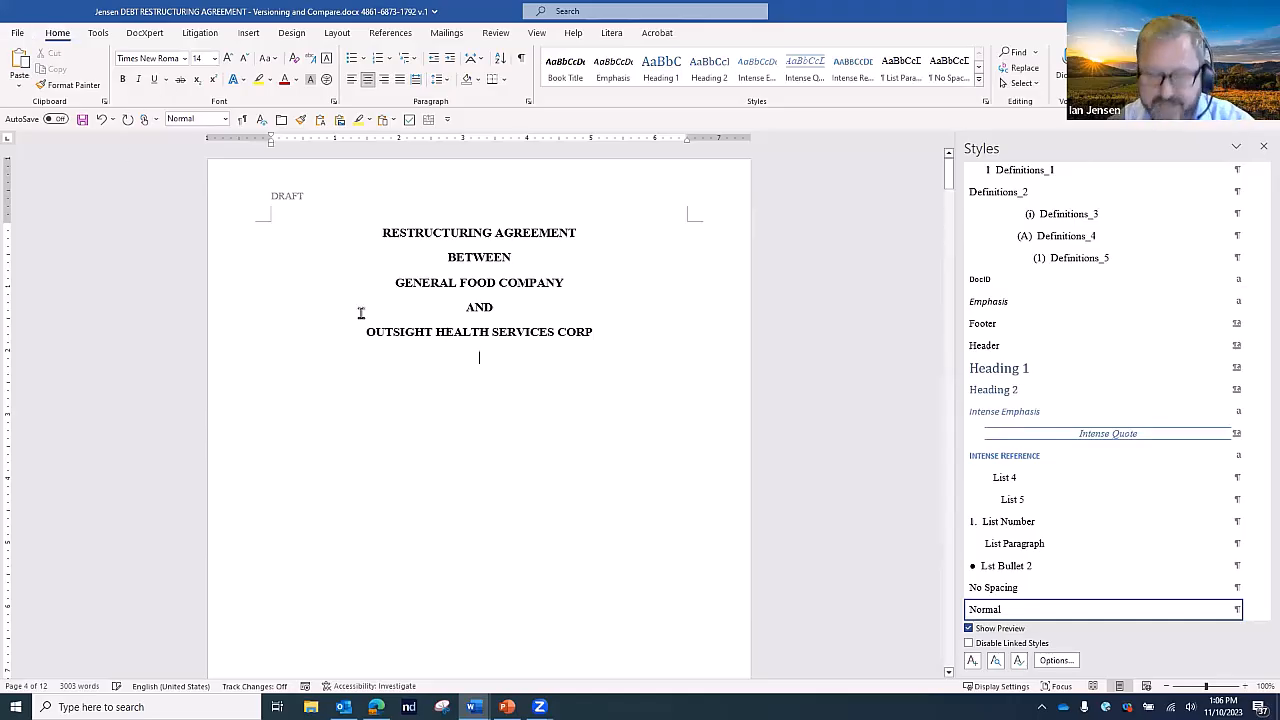
# Start saving the agreement as a new official version and enter the version description "Changes made 11/10/2023"
pyautogui.click(16, 36)
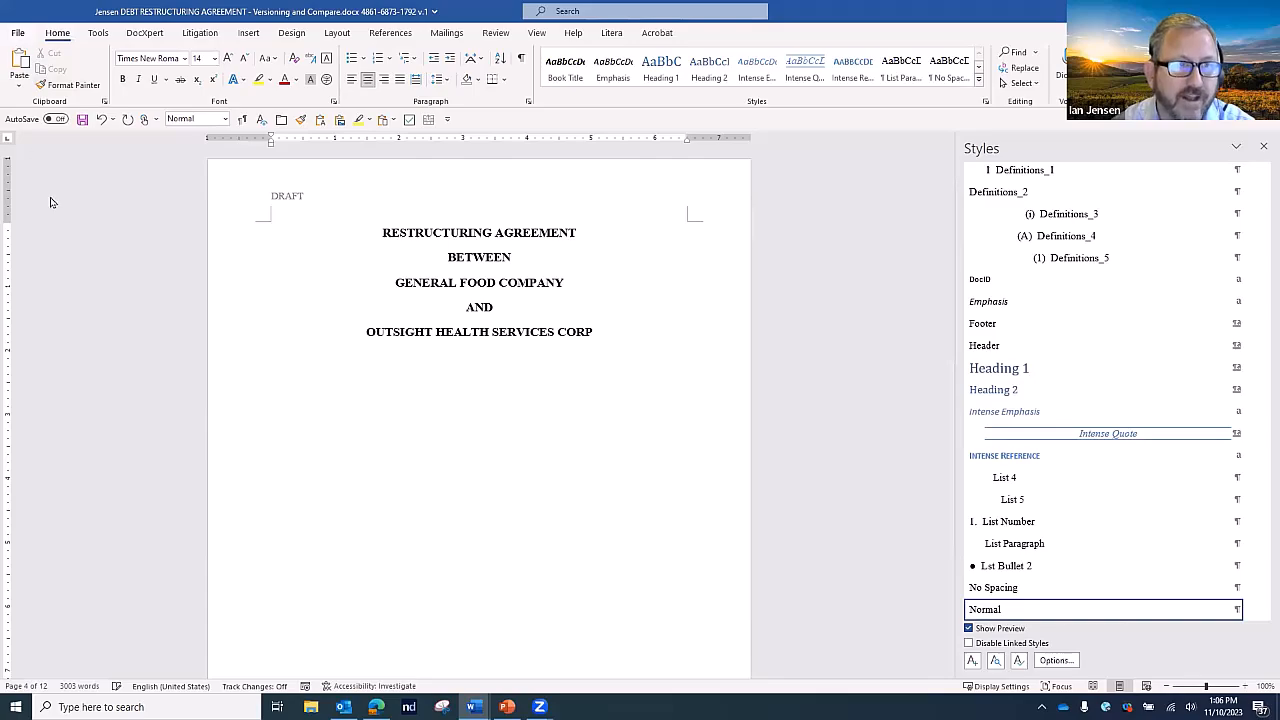
pyautogui.click(43, 210)
pyautogui.click(163, 104)
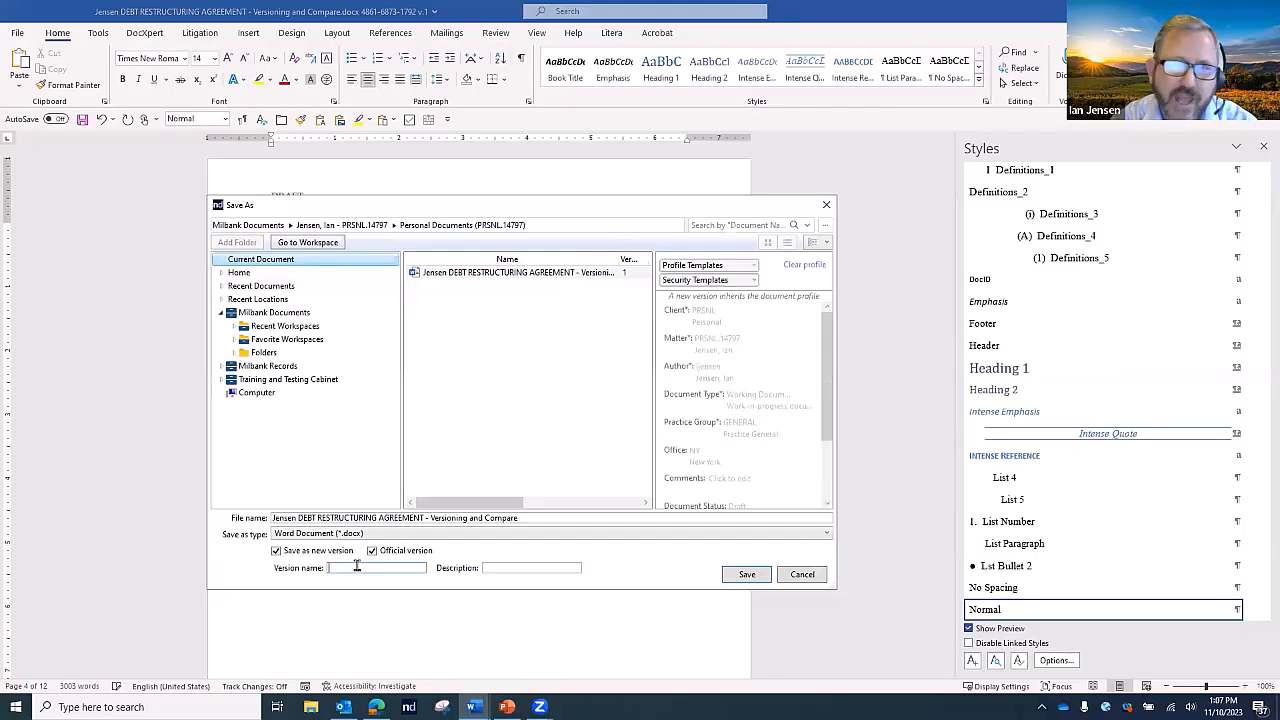
pyautogui.click(509, 567)
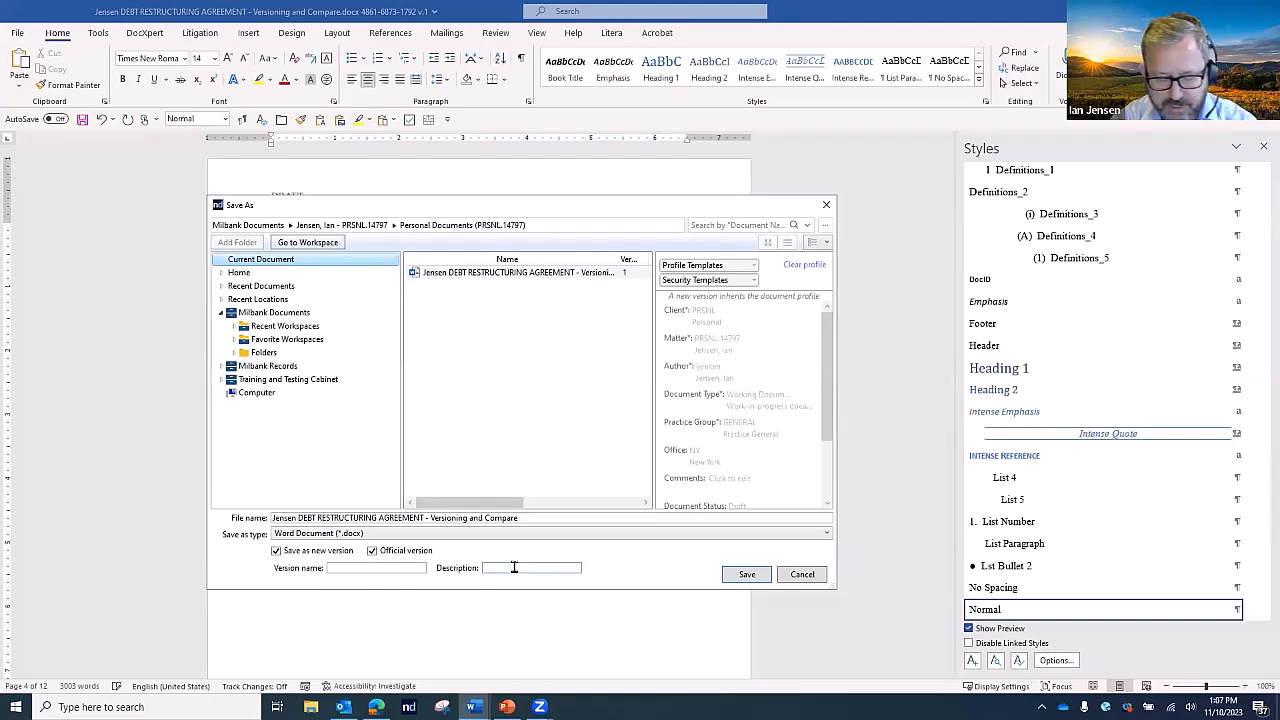
pyautogui.write('anges made 11/10/2023')
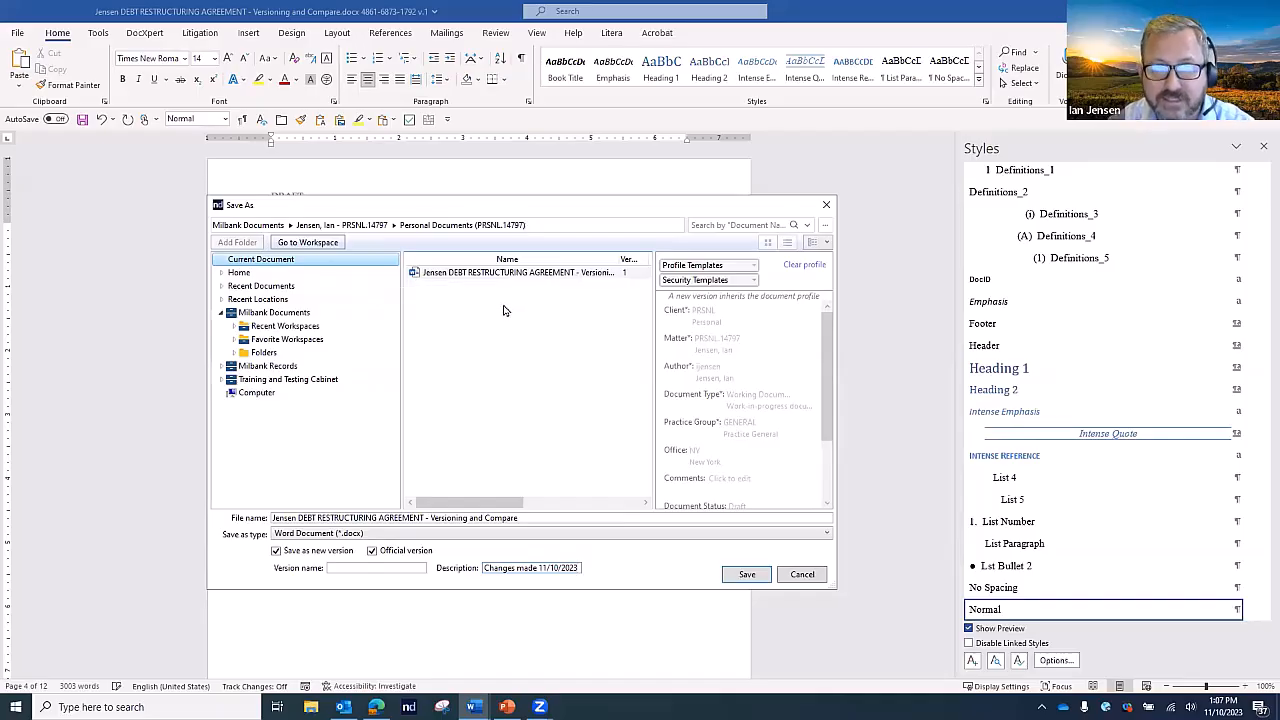
# Search the Milbank Documents cabinet by document name for the author's surname followed by "Debt Restruction"
pyautogui.click(825, 229)
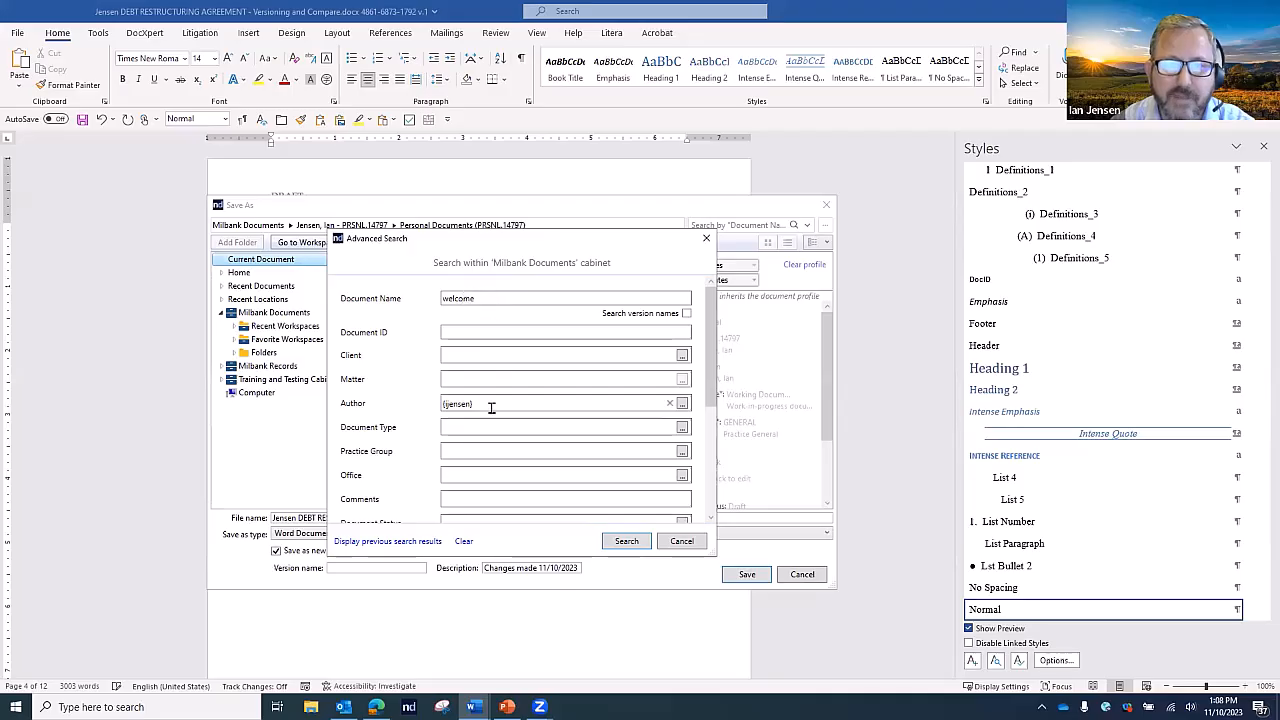
pyautogui.doubleClick(446, 299)
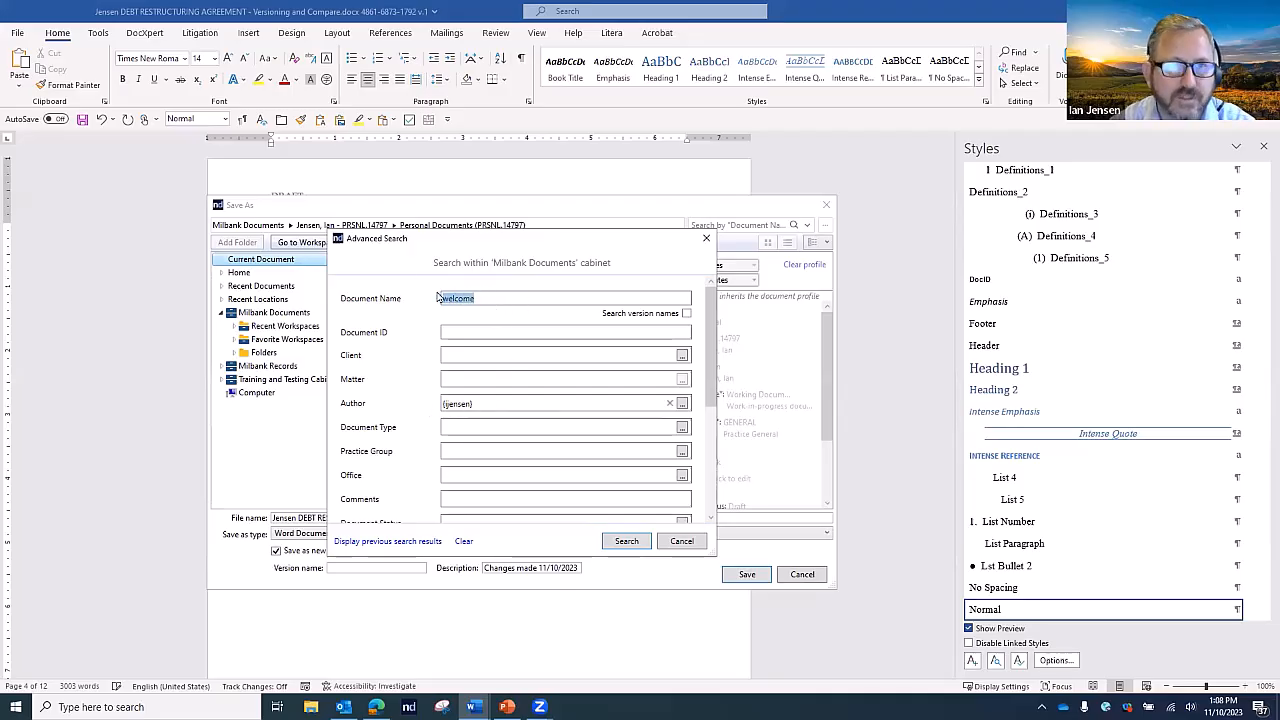
pyautogui.write('Jensen Debt')
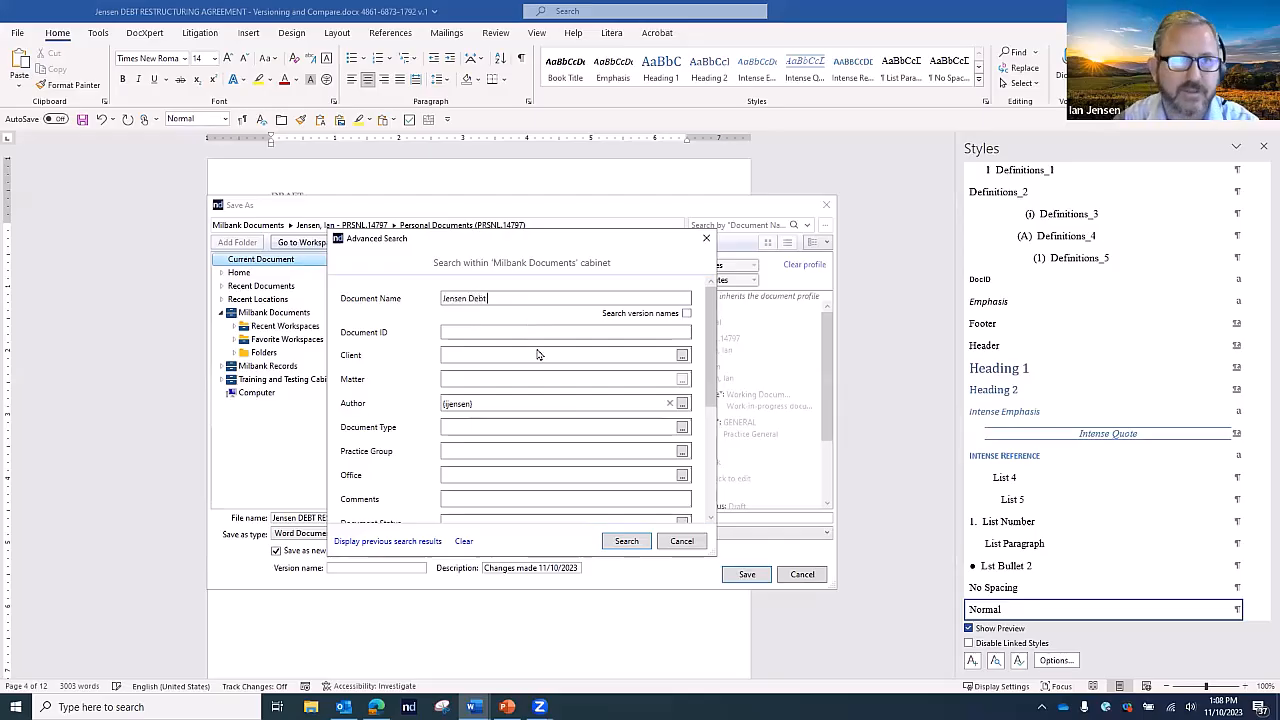
pyautogui.write(' Restructio')
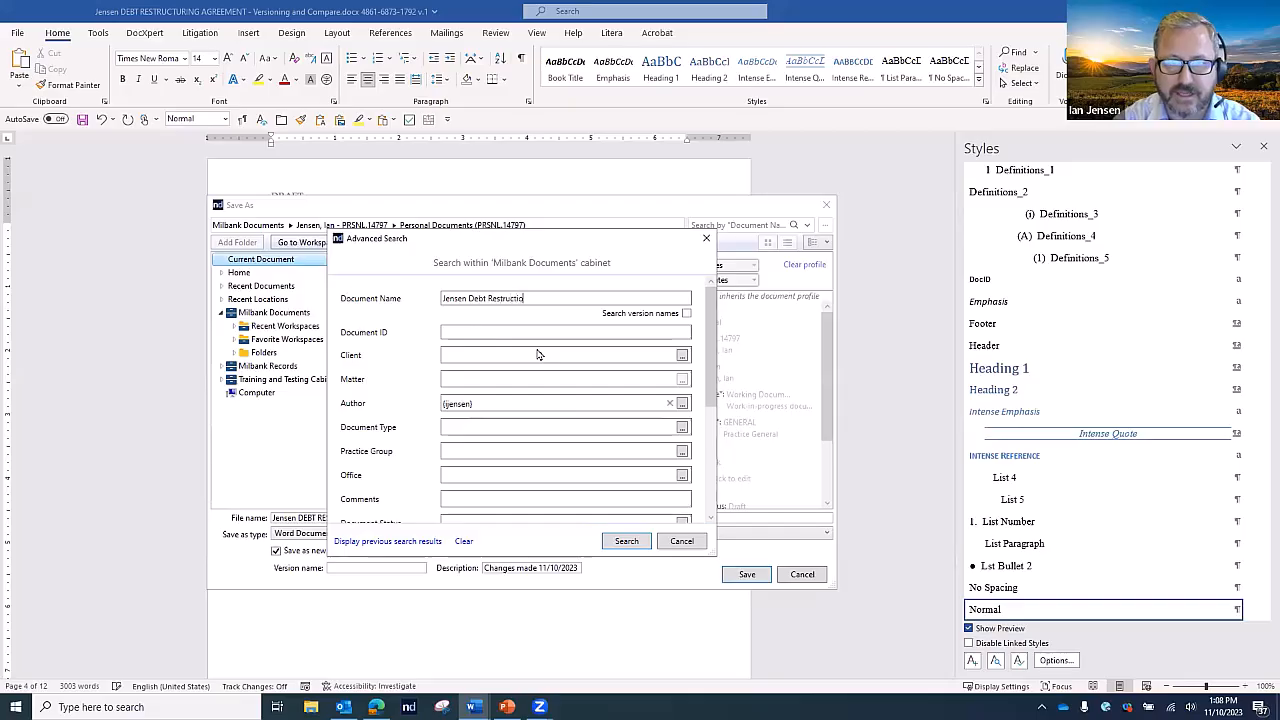
pyautogui.write('n')
pyautogui.click(626, 541)
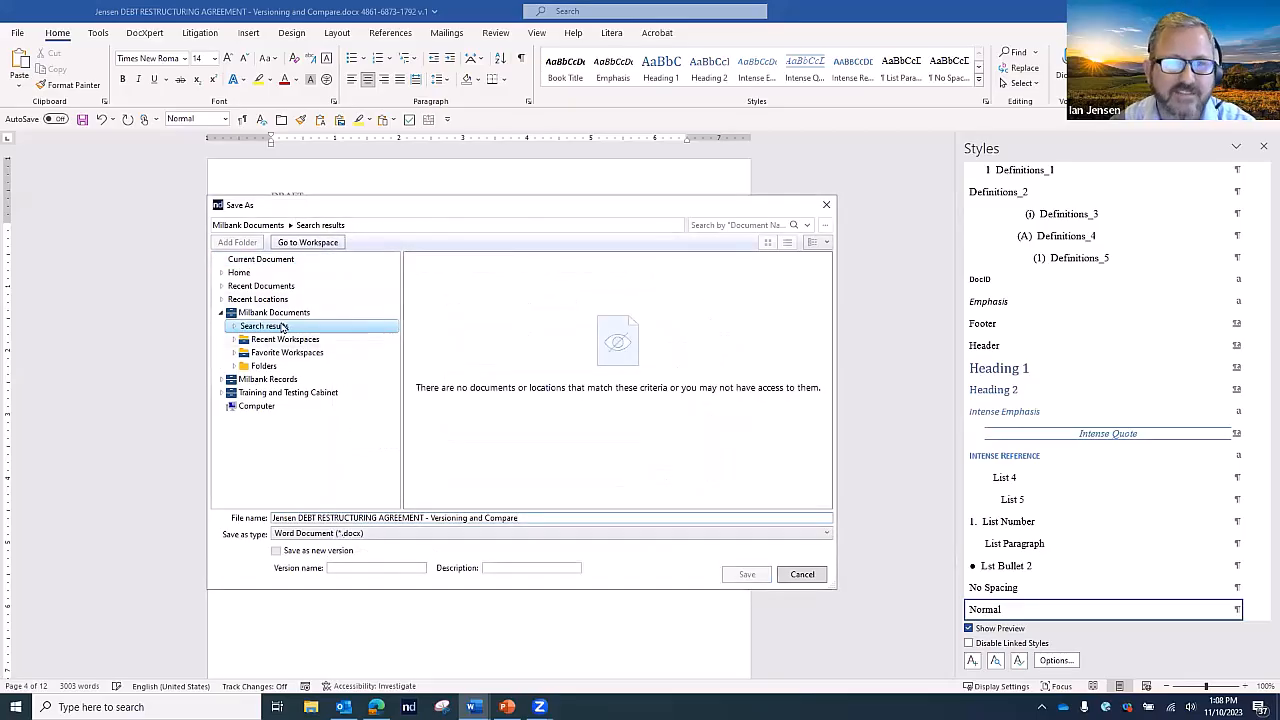
# Return to the current document's location and save the agreement as a new official version without a name or description
pyautogui.click(257, 261)
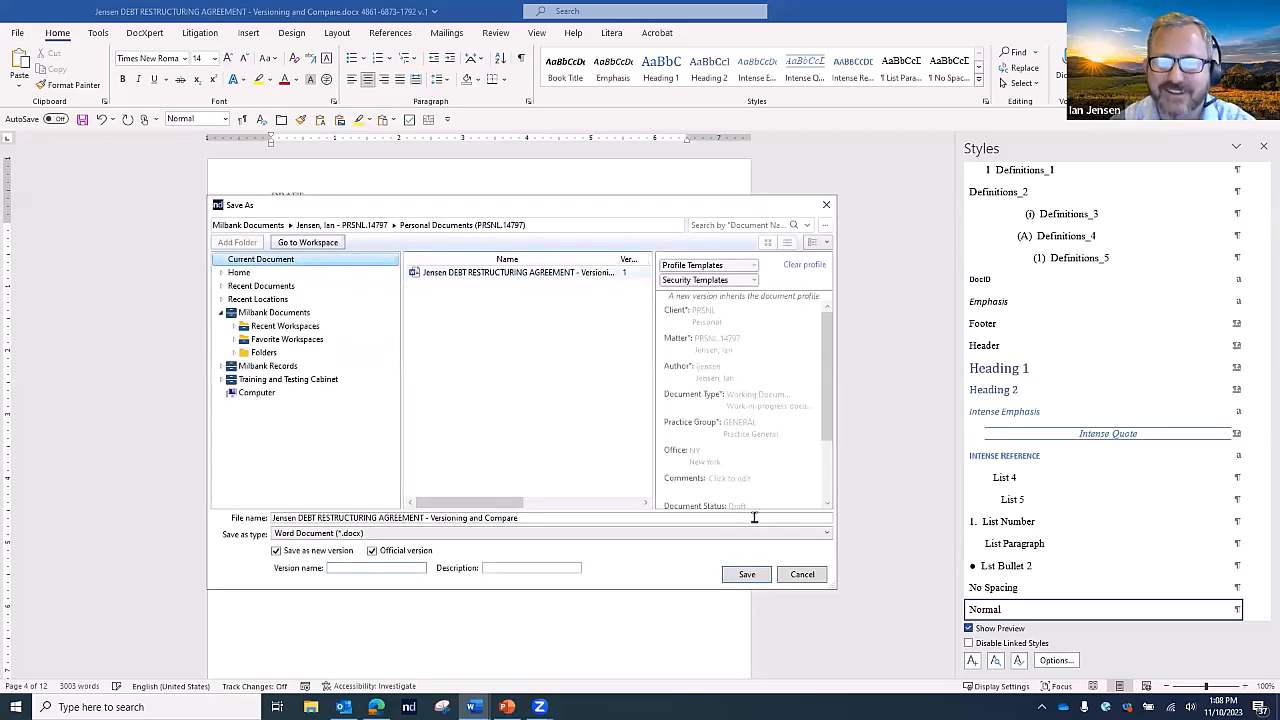
pyautogui.click(747, 577)
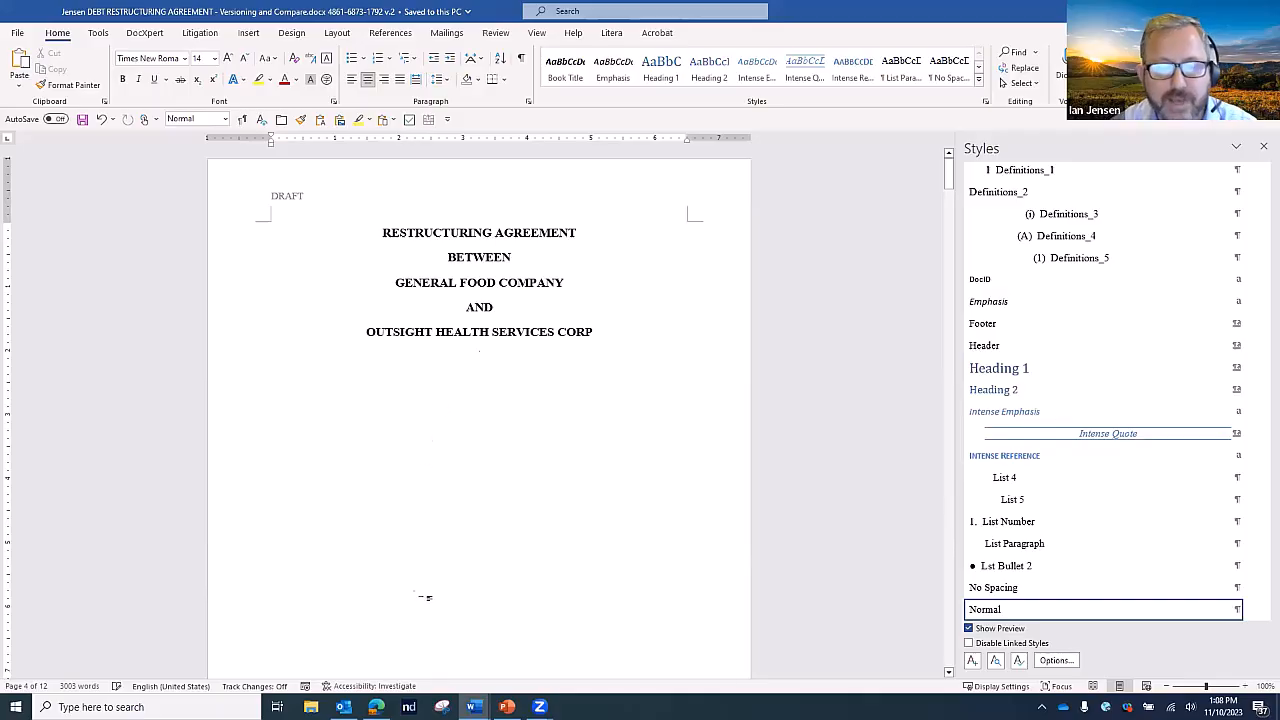
# Switch to NetDocuments in the browser and list the recent documents
pyautogui.click(409, 707)
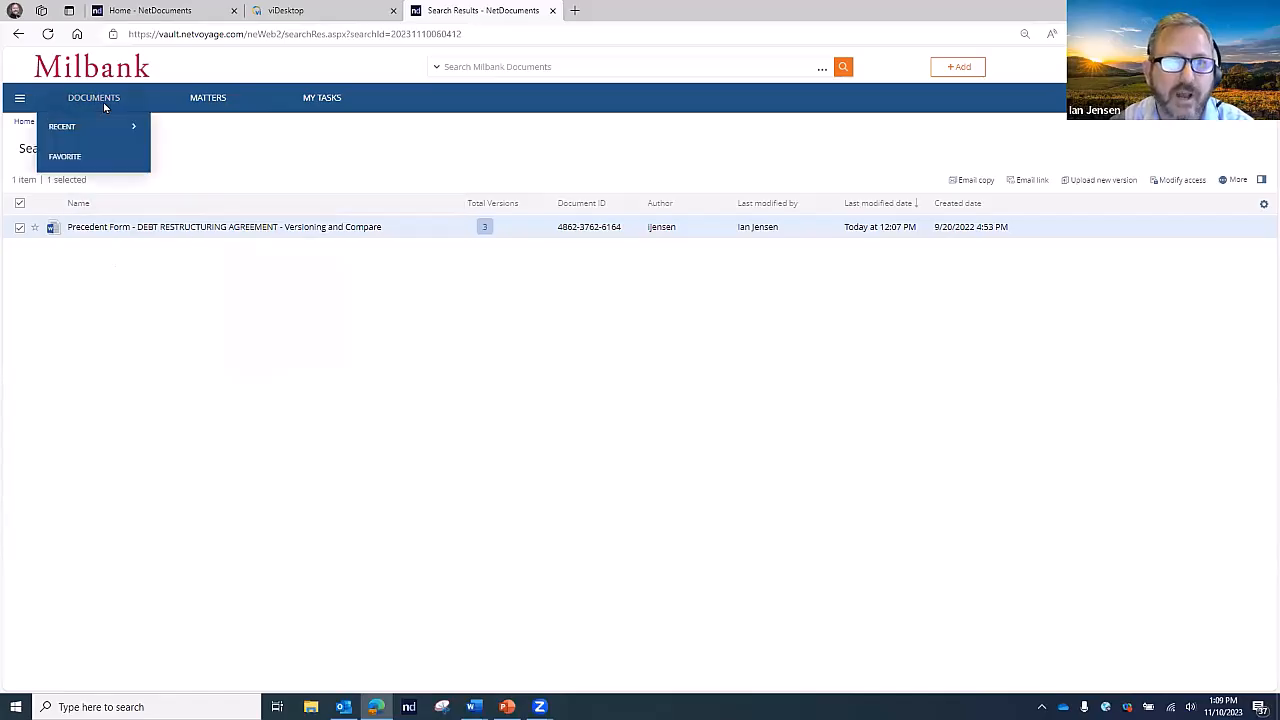
pyautogui.click(64, 127)
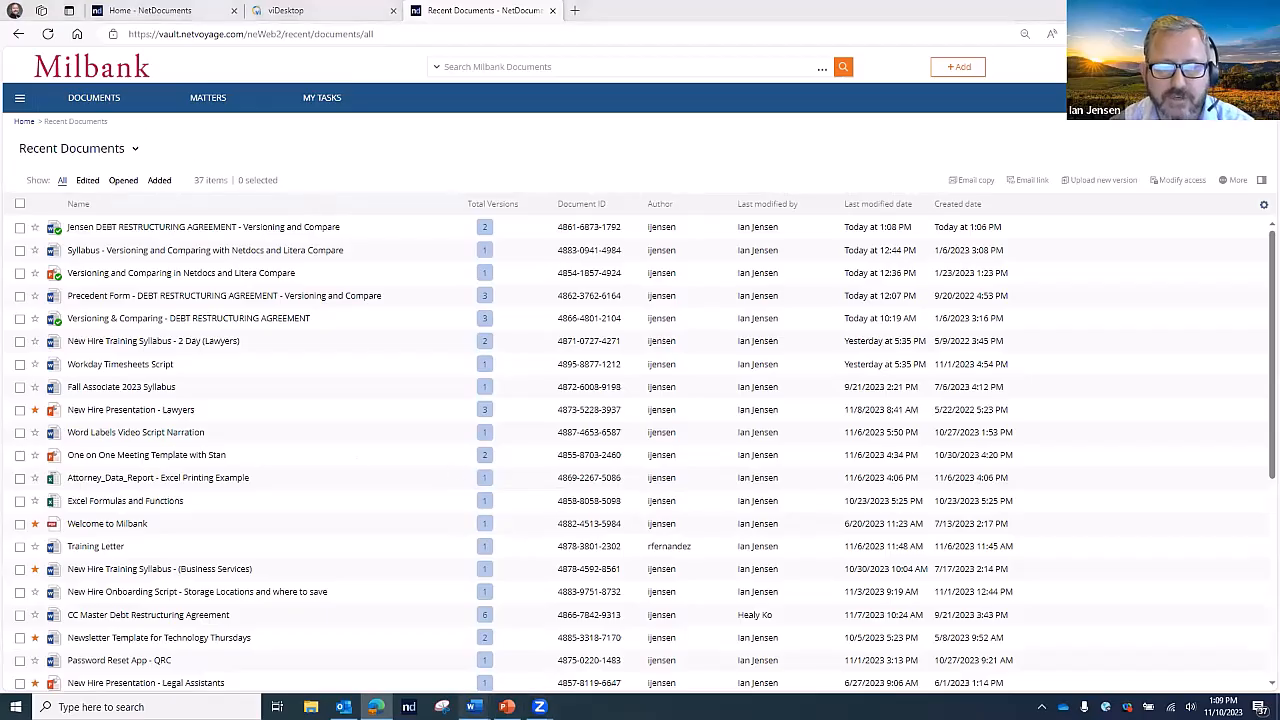
# Switch back to the agreement in Word and close version 2 of the document
pyautogui.moveTo(474, 705)
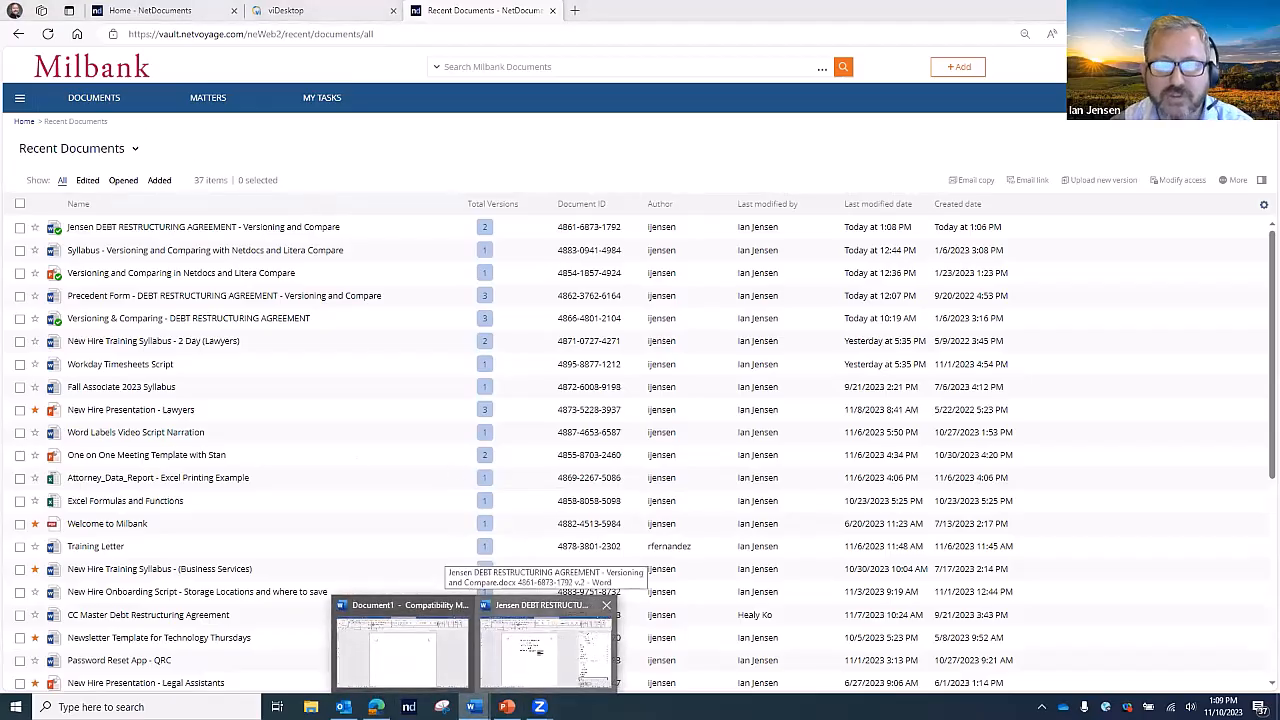
pyautogui.click(550, 649)
pyautogui.click(20, 35)
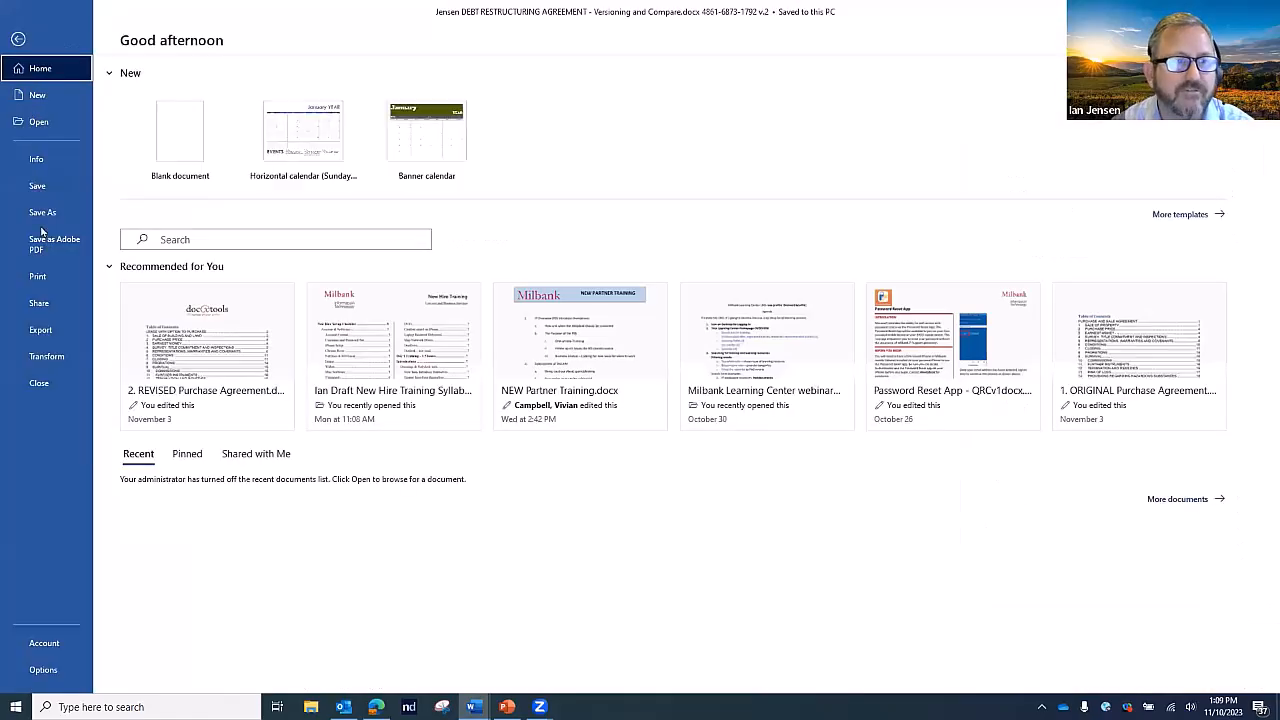
pyautogui.click(47, 381)
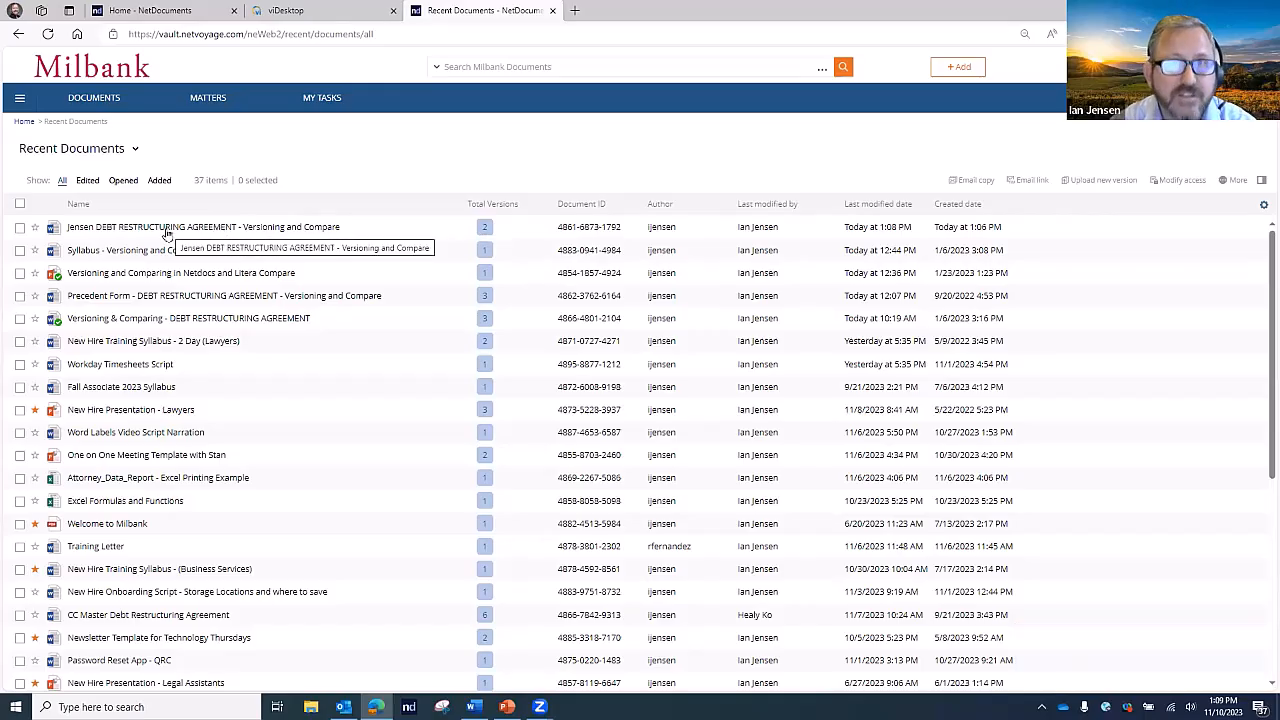
# Select the surname-prefixed "DEBT RESTRUCTURING AGREEMENT - Versioning and Compare" among the recent documents, review its available actions and open its version list
pyautogui.click(19, 229)
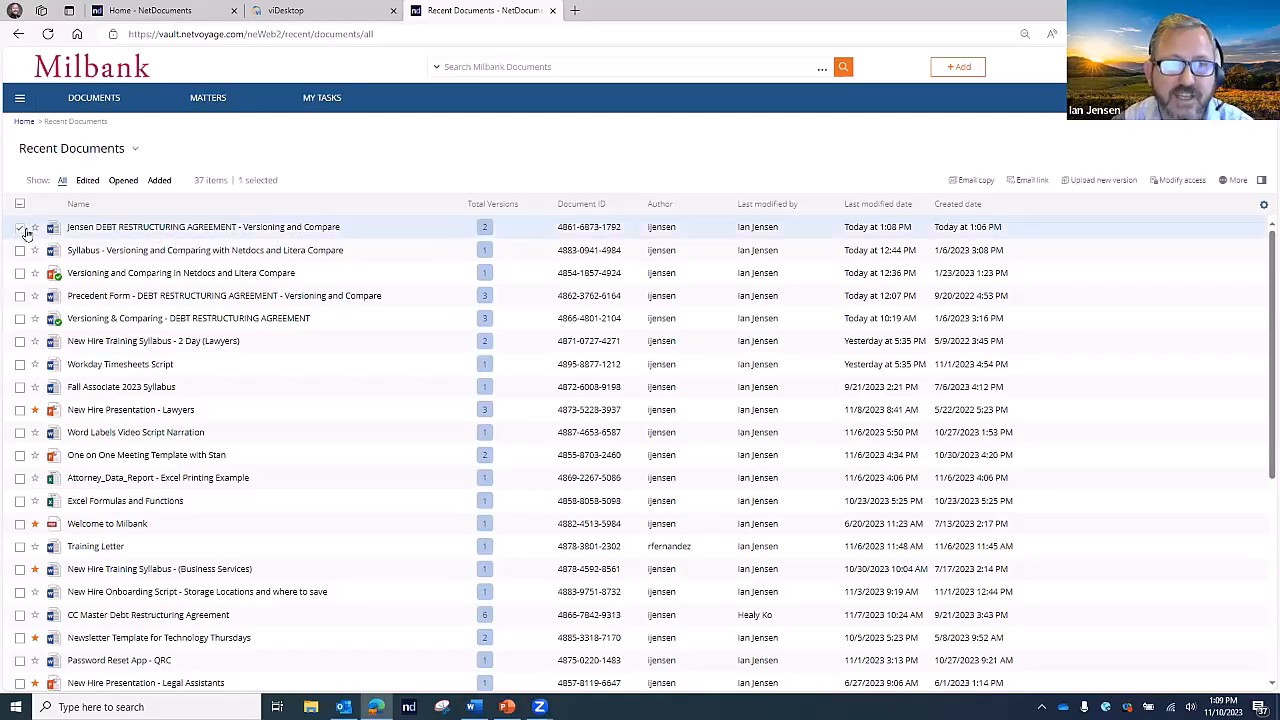
pyautogui.click(1234, 184)
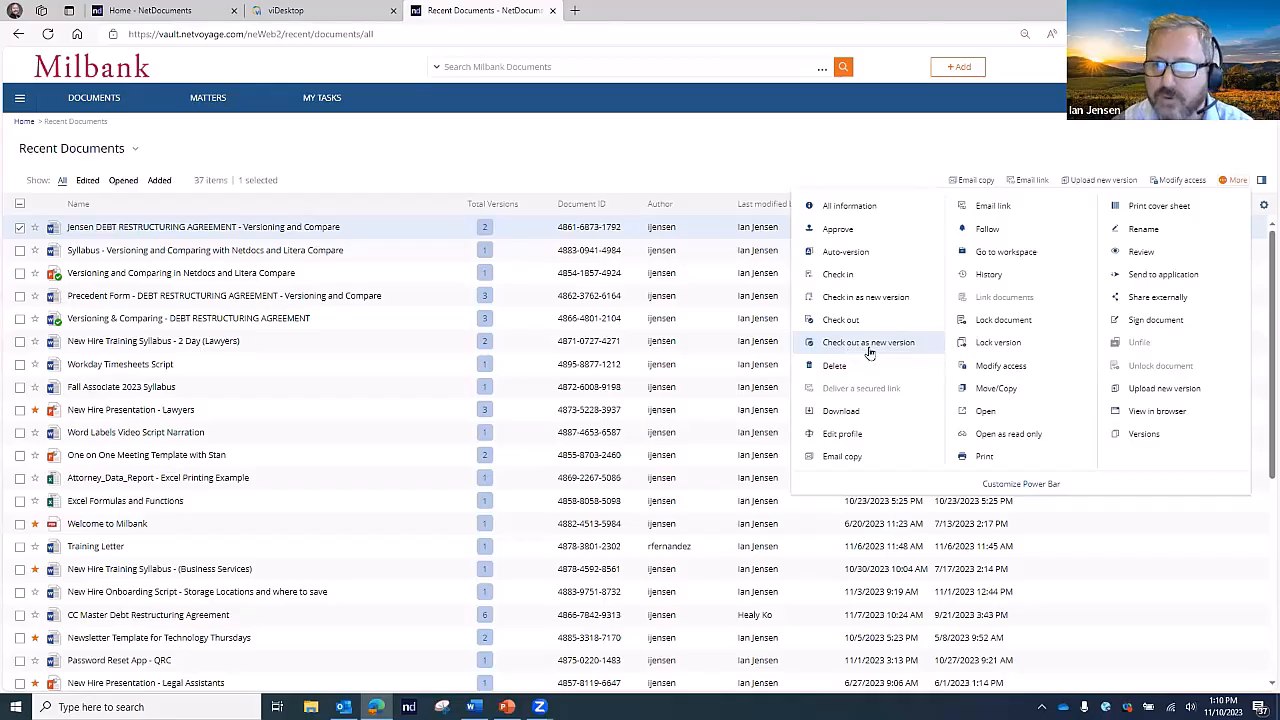
pyautogui.click(634, 144)
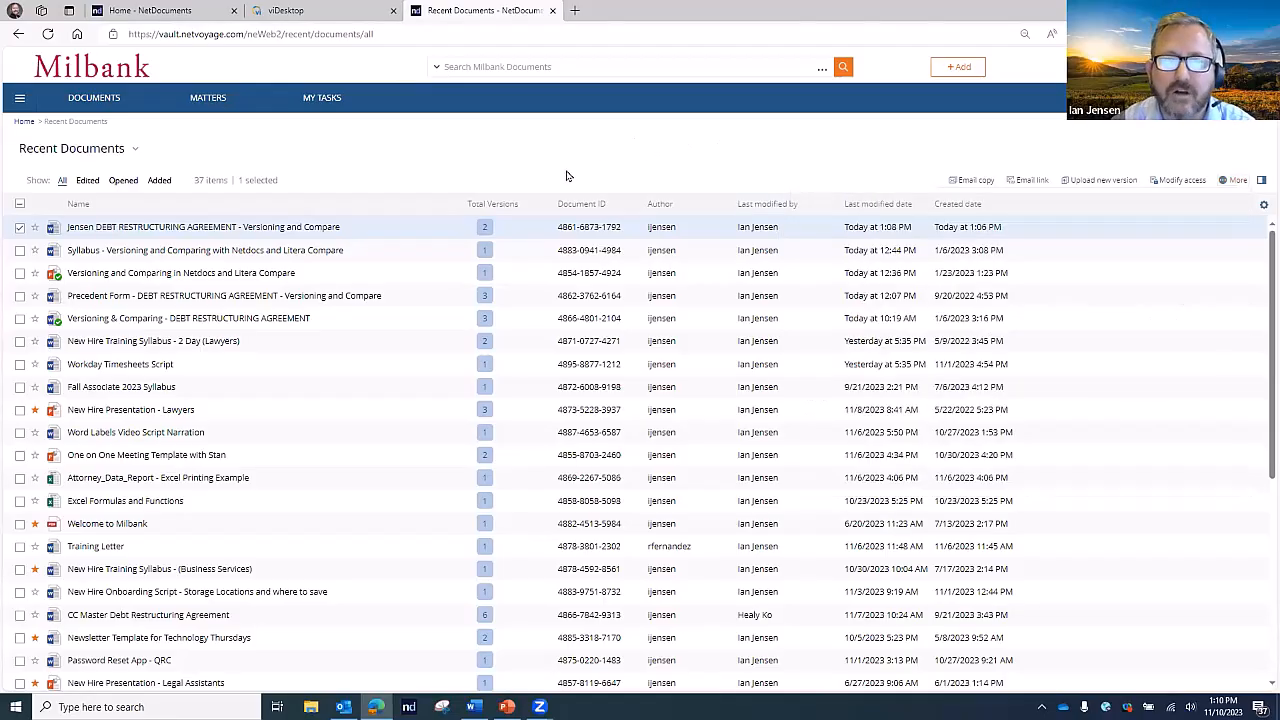
pyautogui.click(485, 230)
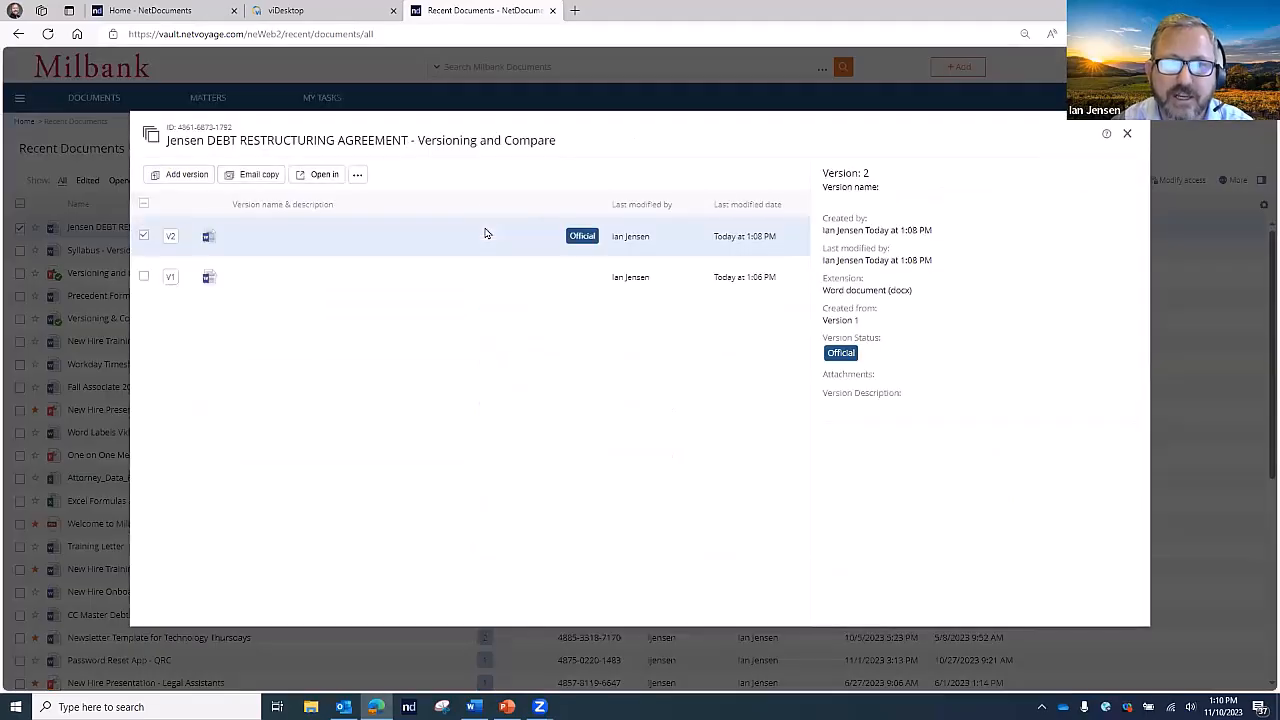
pyautogui.moveTo(472, 128); pyautogui.dragTo(478, 114)
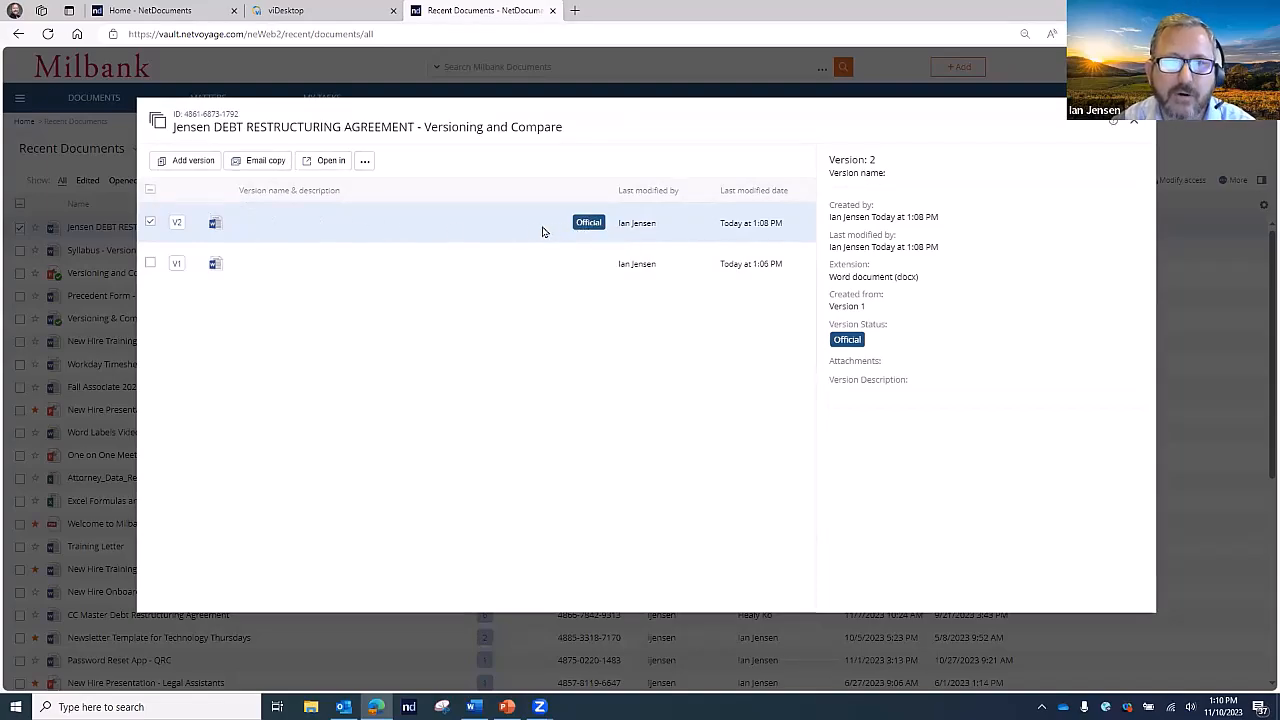
# Select only version 1 of the agreement and convert it to the official version
pyautogui.click(366, 161)
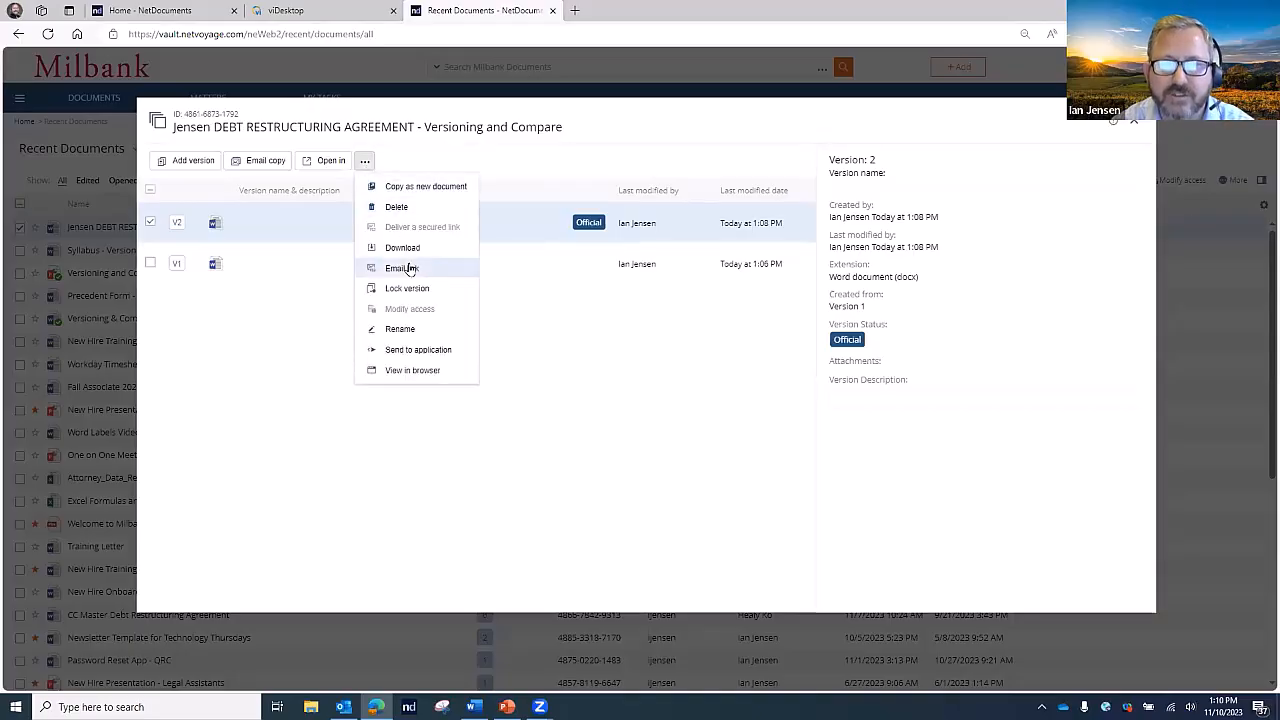
pyautogui.click(188, 274)
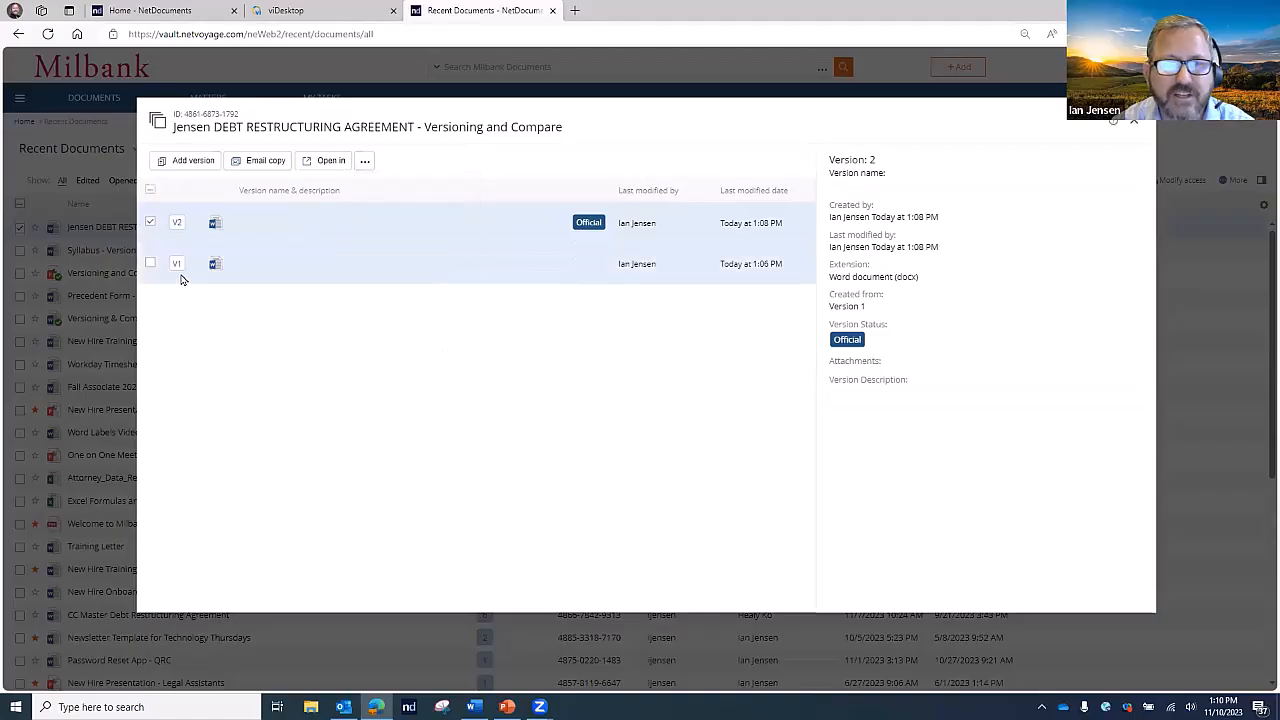
pyautogui.click(150, 266)
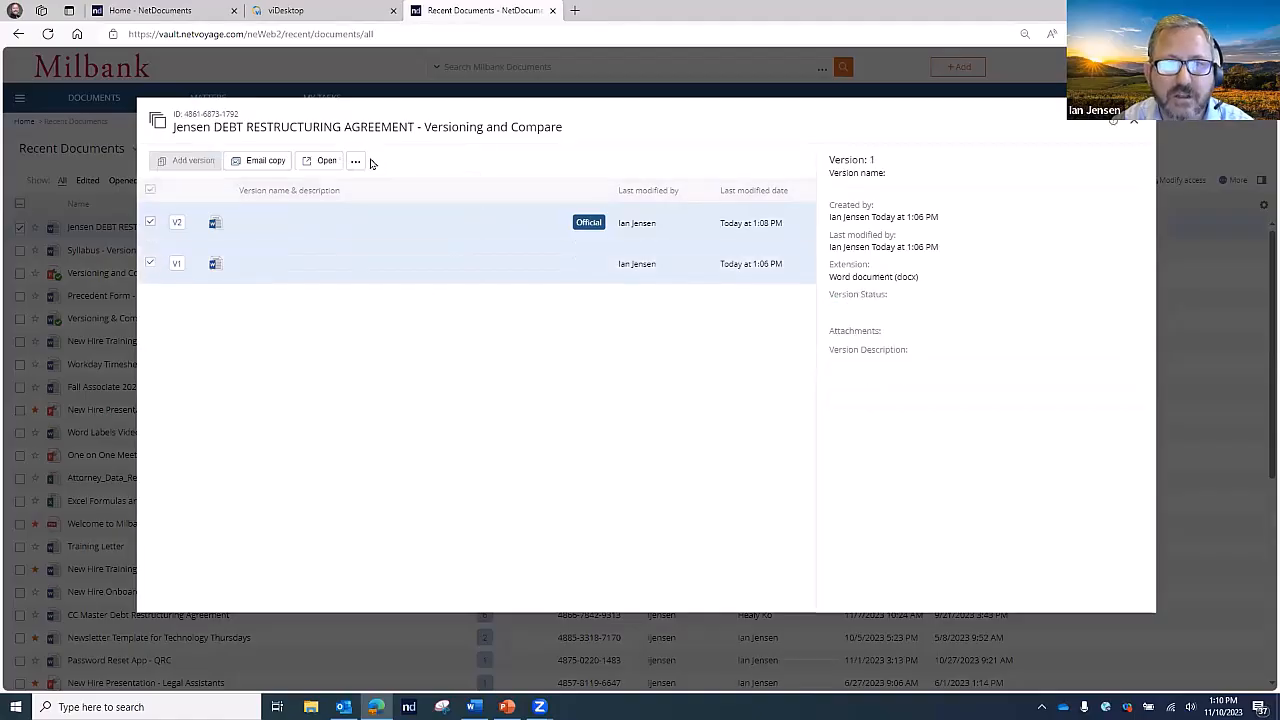
pyautogui.click(357, 164)
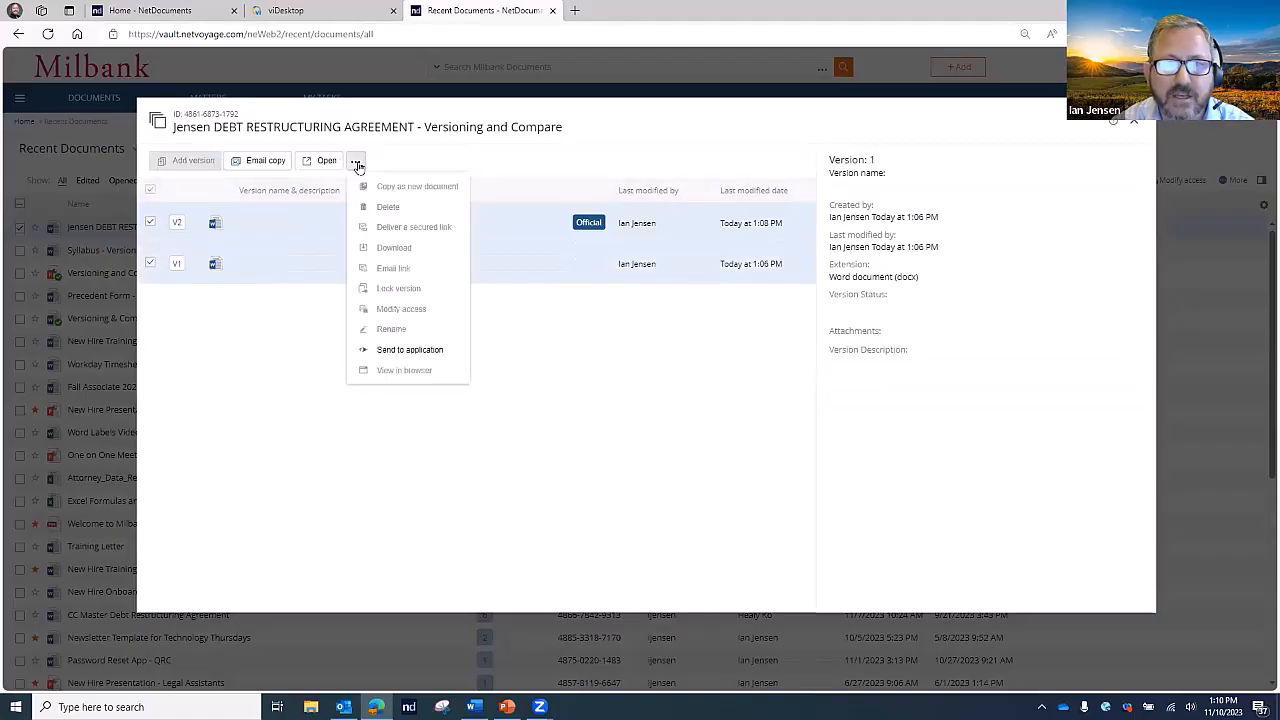
pyautogui.click(150, 222)
pyautogui.click(367, 161)
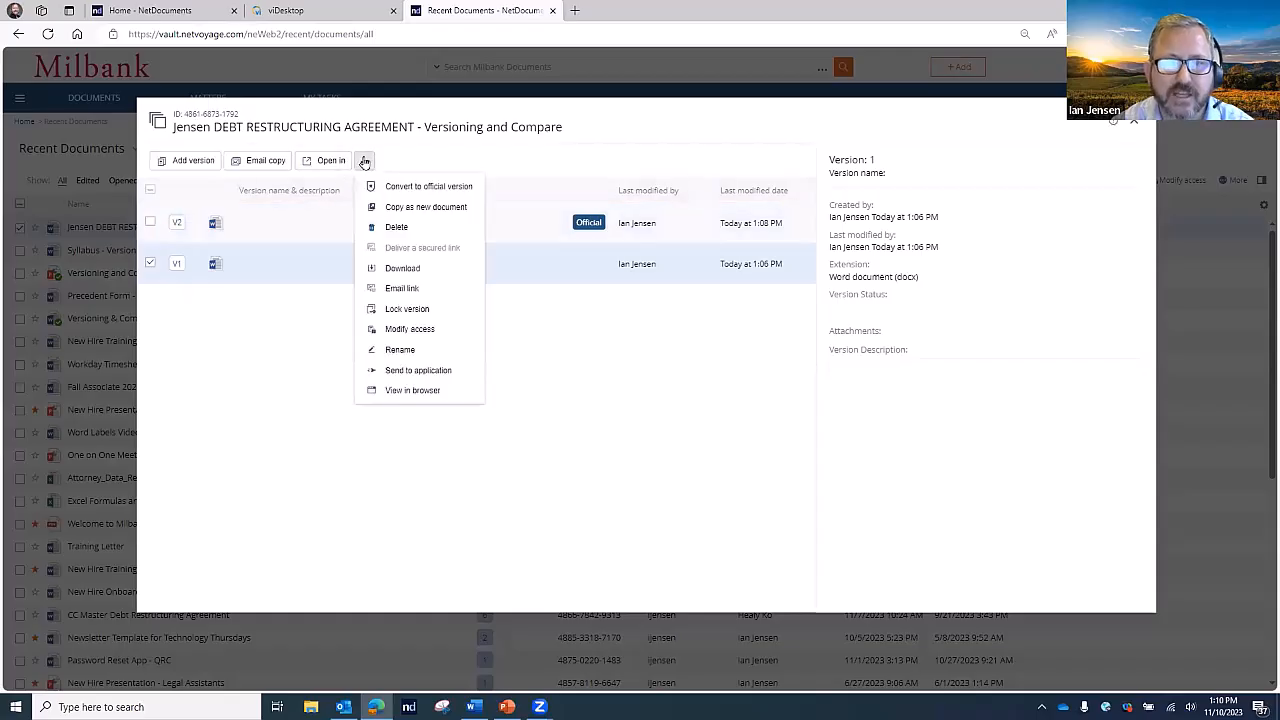
pyautogui.click(431, 188)
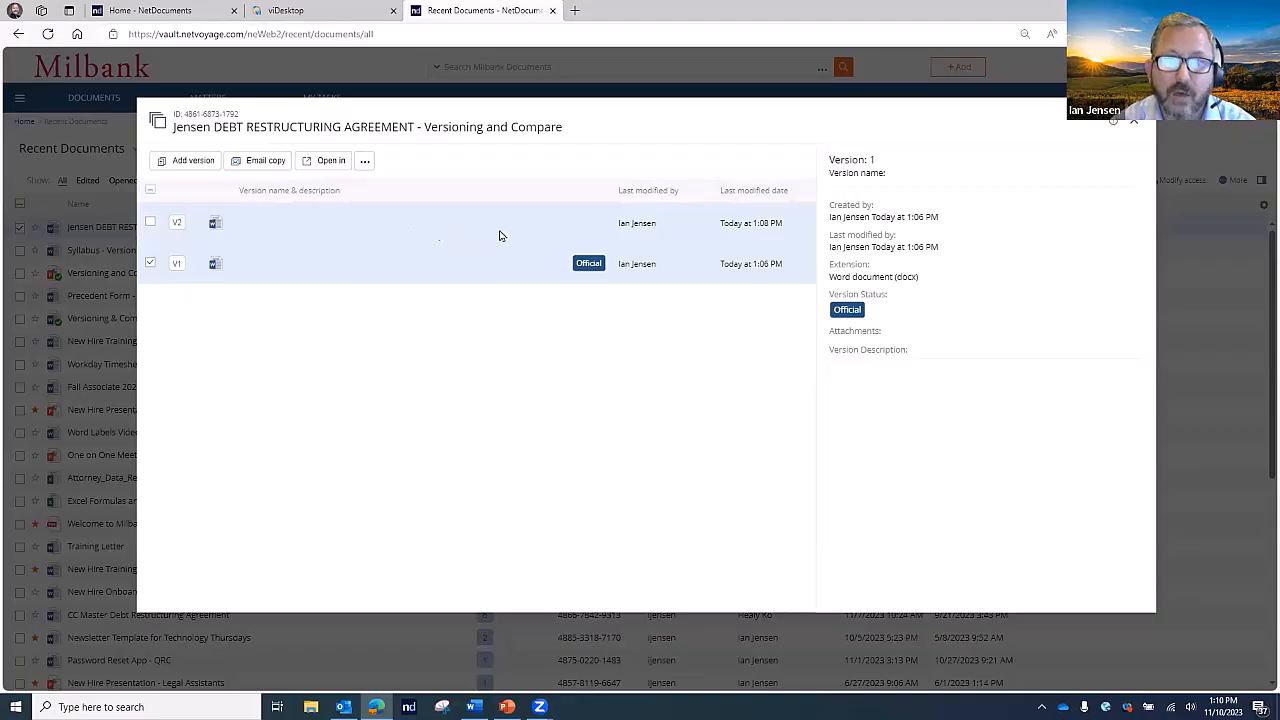
# Select only version 2 of the agreement and convert it to the official version
pyautogui.moveTo(489, 114); pyautogui.dragTo(610, 113)
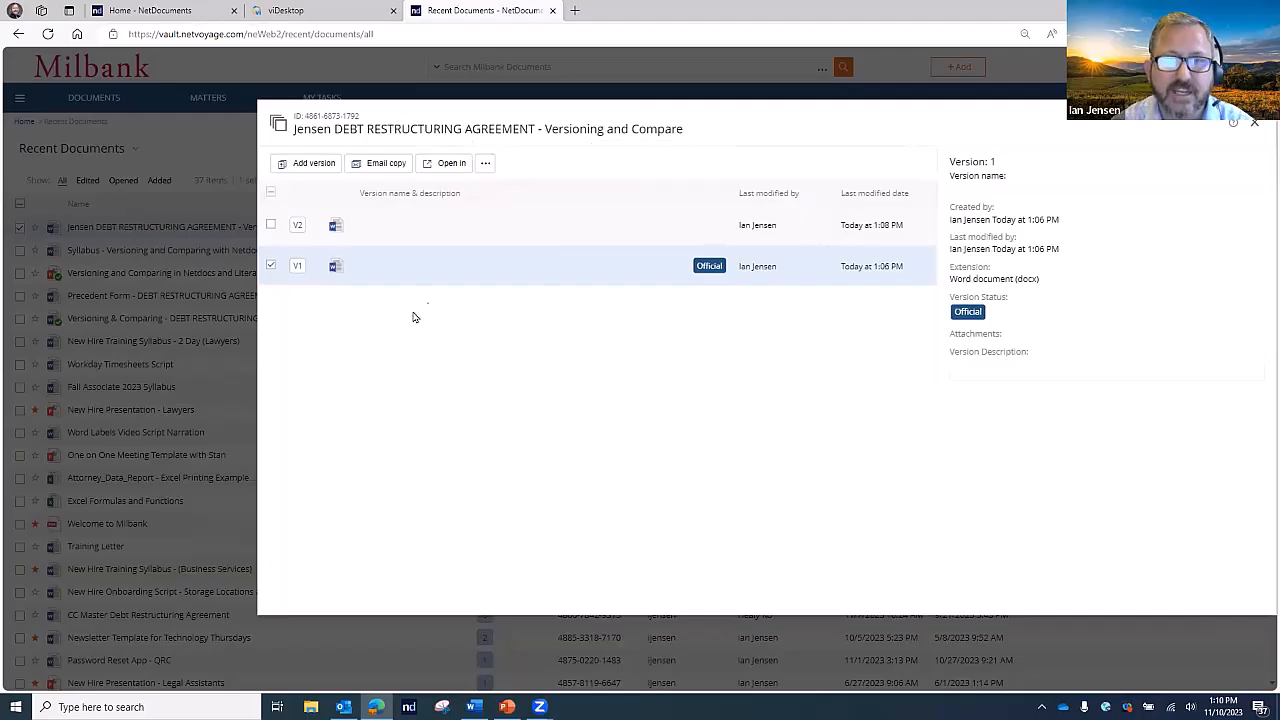
pyautogui.moveTo(689, 110); pyautogui.dragTo(531, 123)
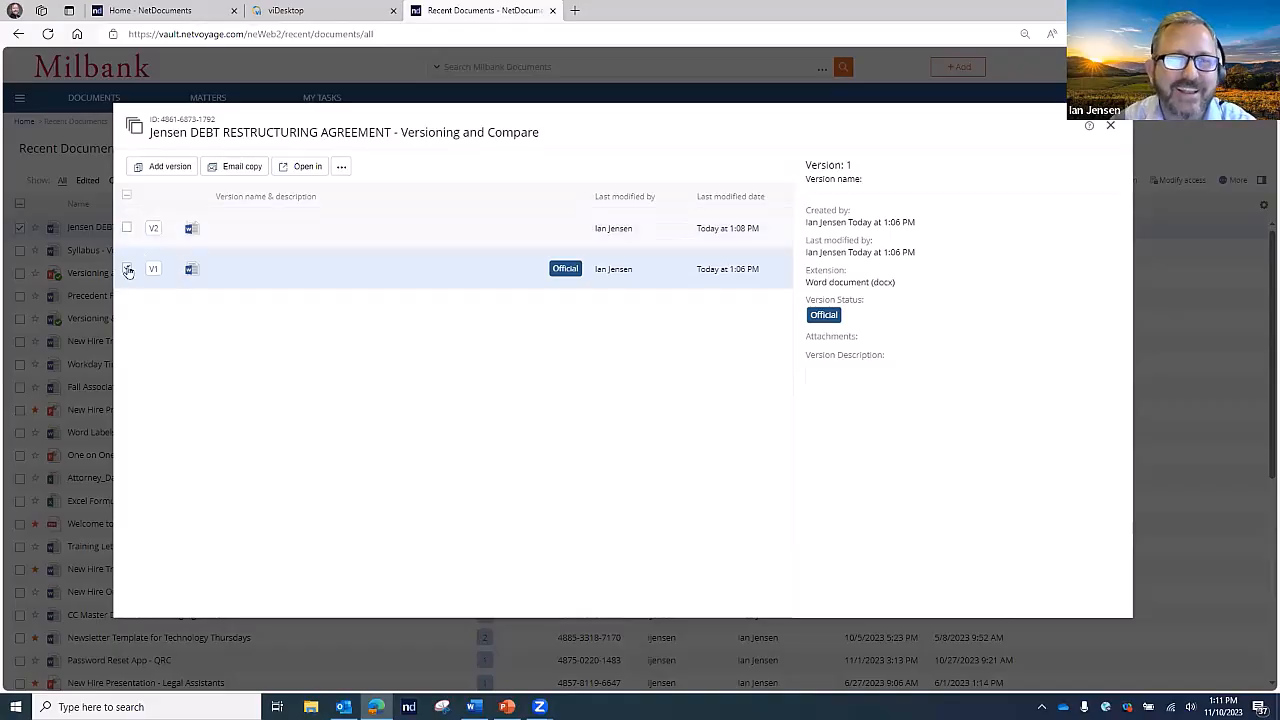
pyautogui.click(127, 229)
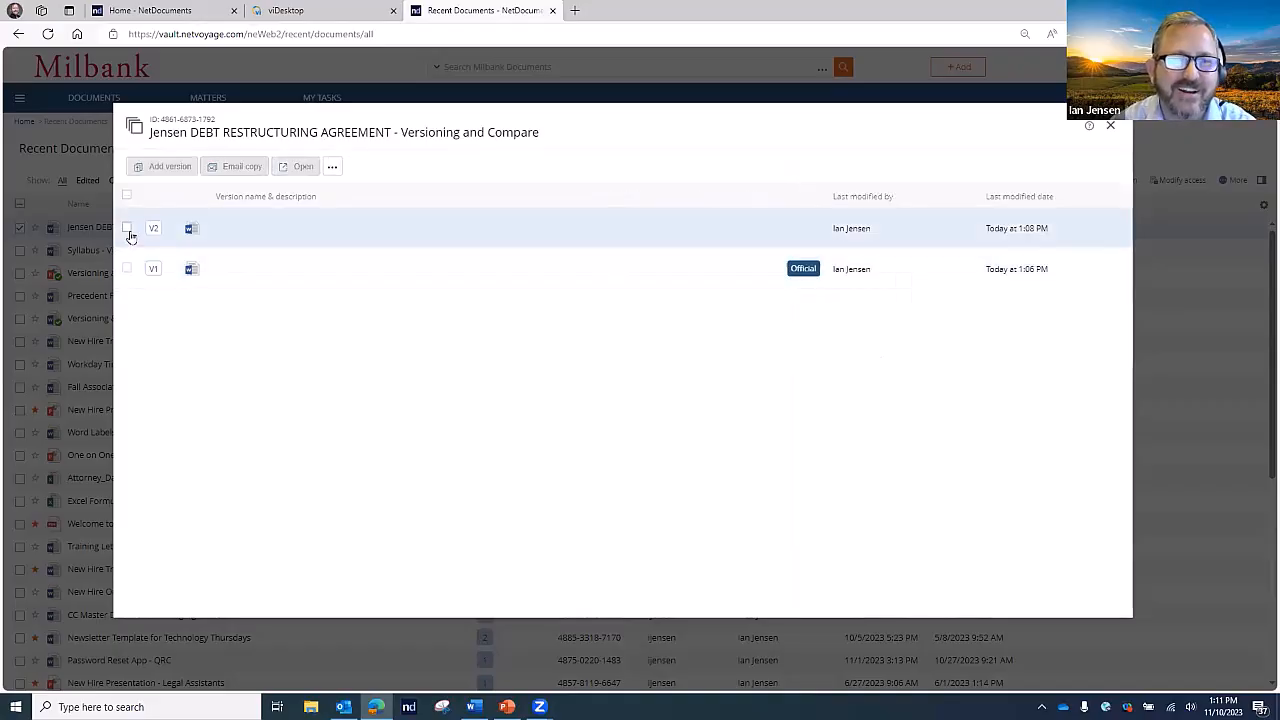
pyautogui.click(341, 167)
pyautogui.click(373, 192)
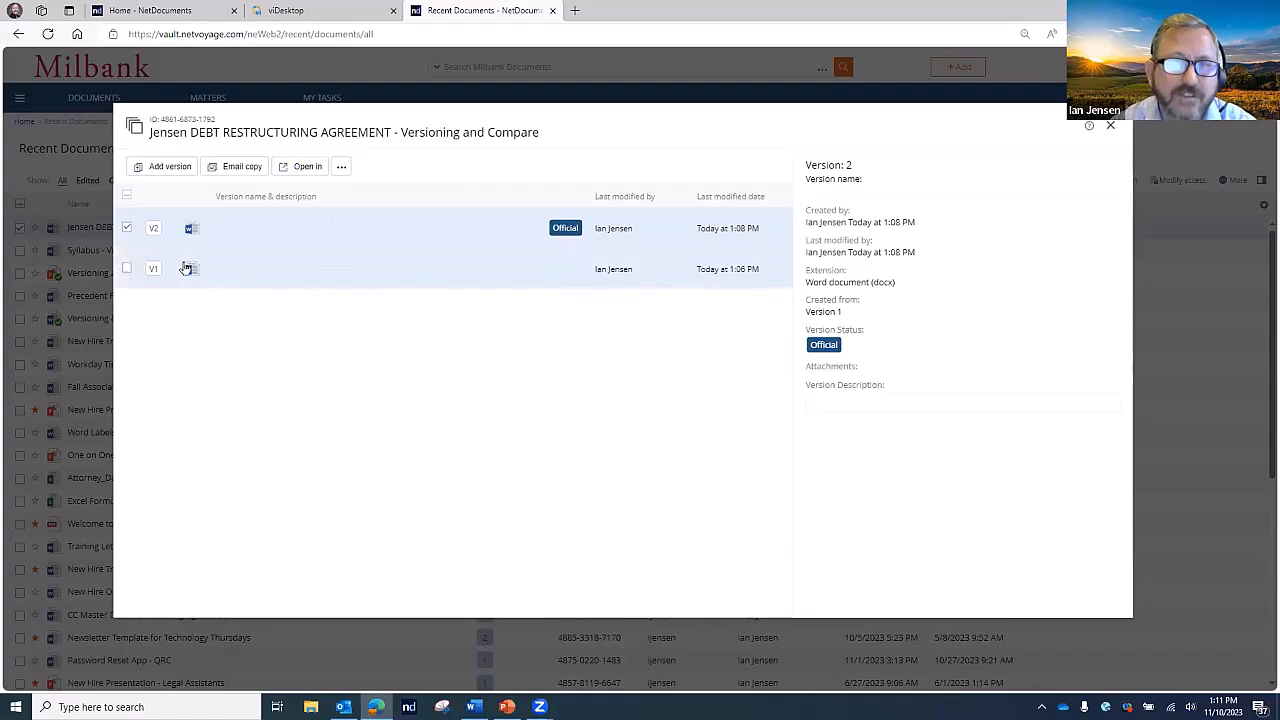
# Select only version 1 and lock it permanently with the lock comment "Client Version was sent"
pyautogui.click(127, 270)
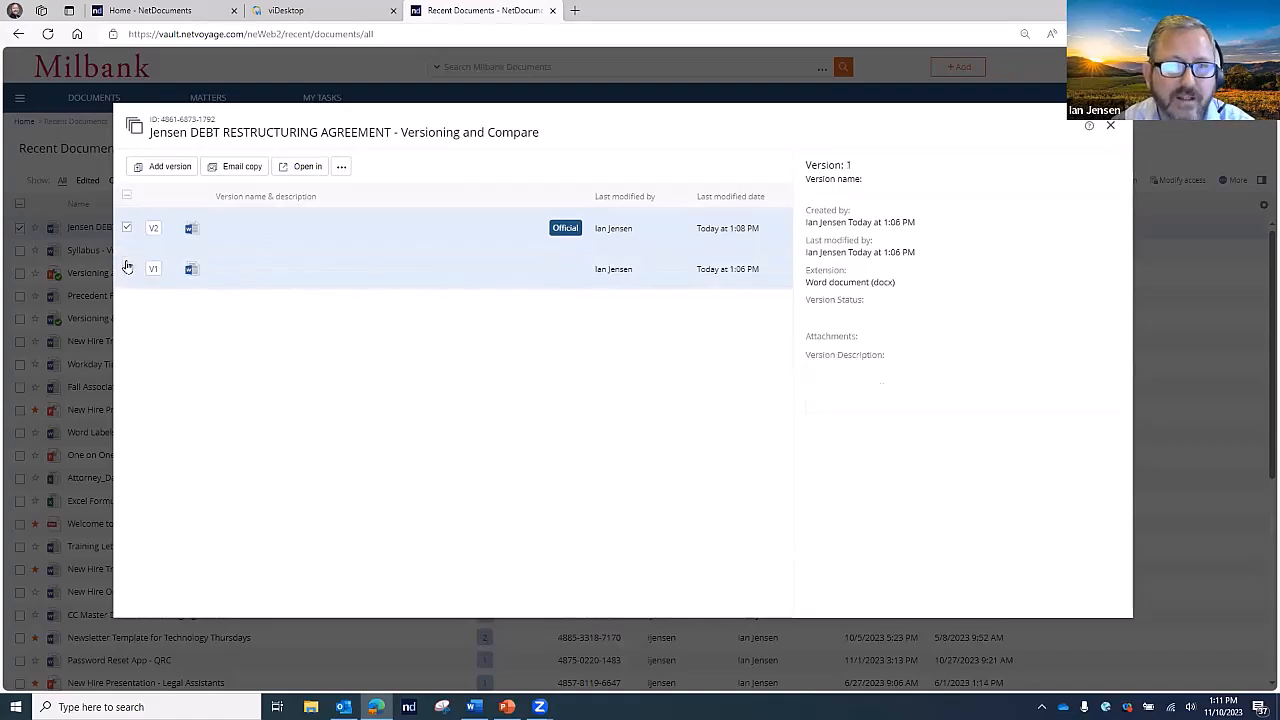
pyautogui.click(126, 228)
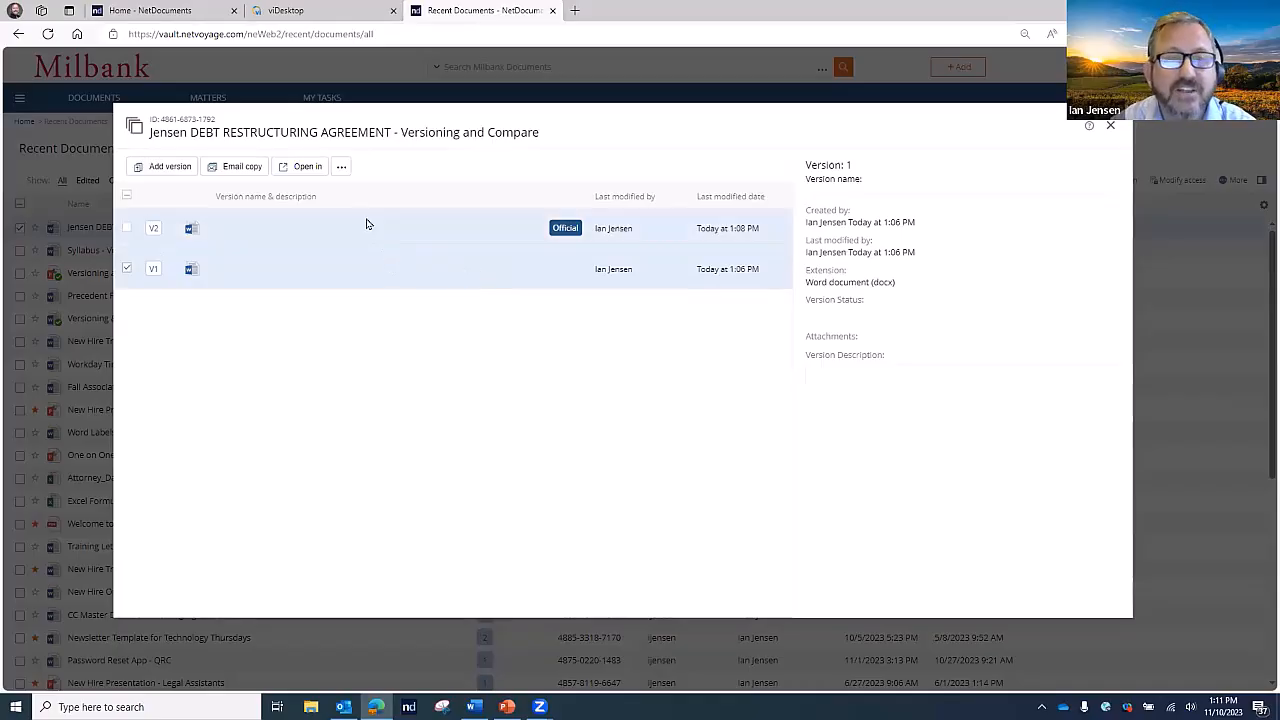
pyautogui.click(341, 168)
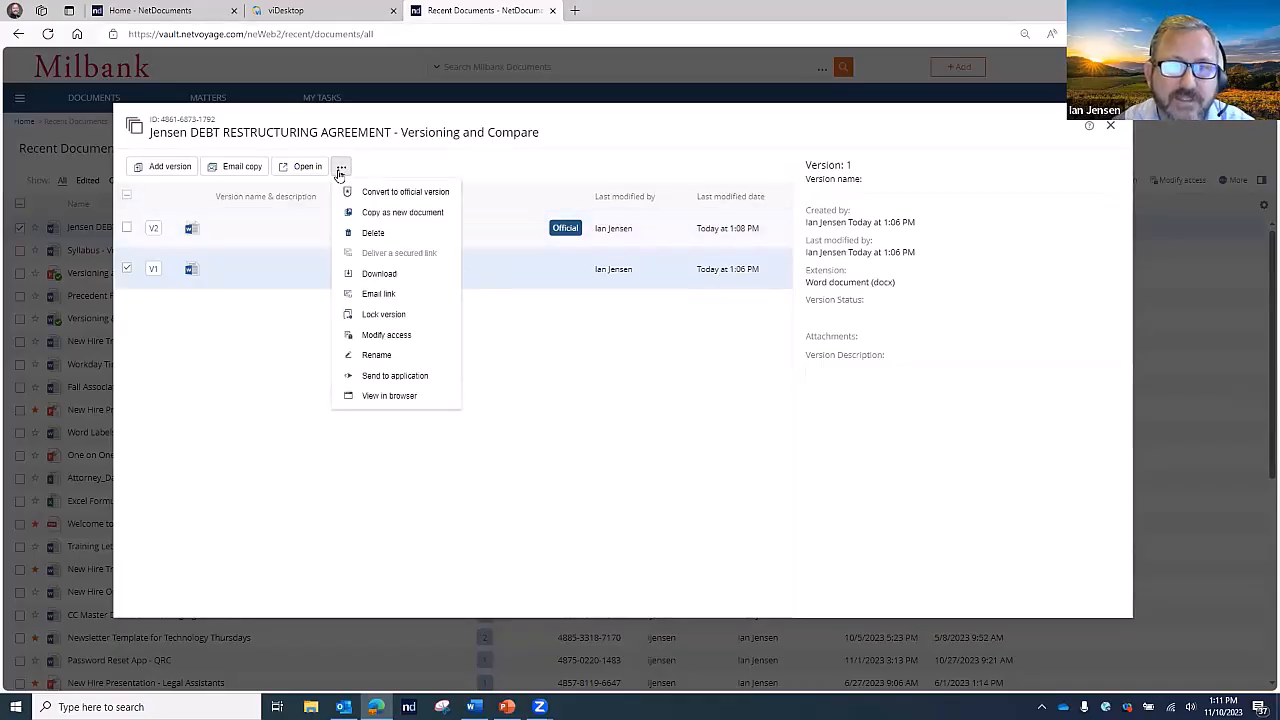
pyautogui.click(404, 316)
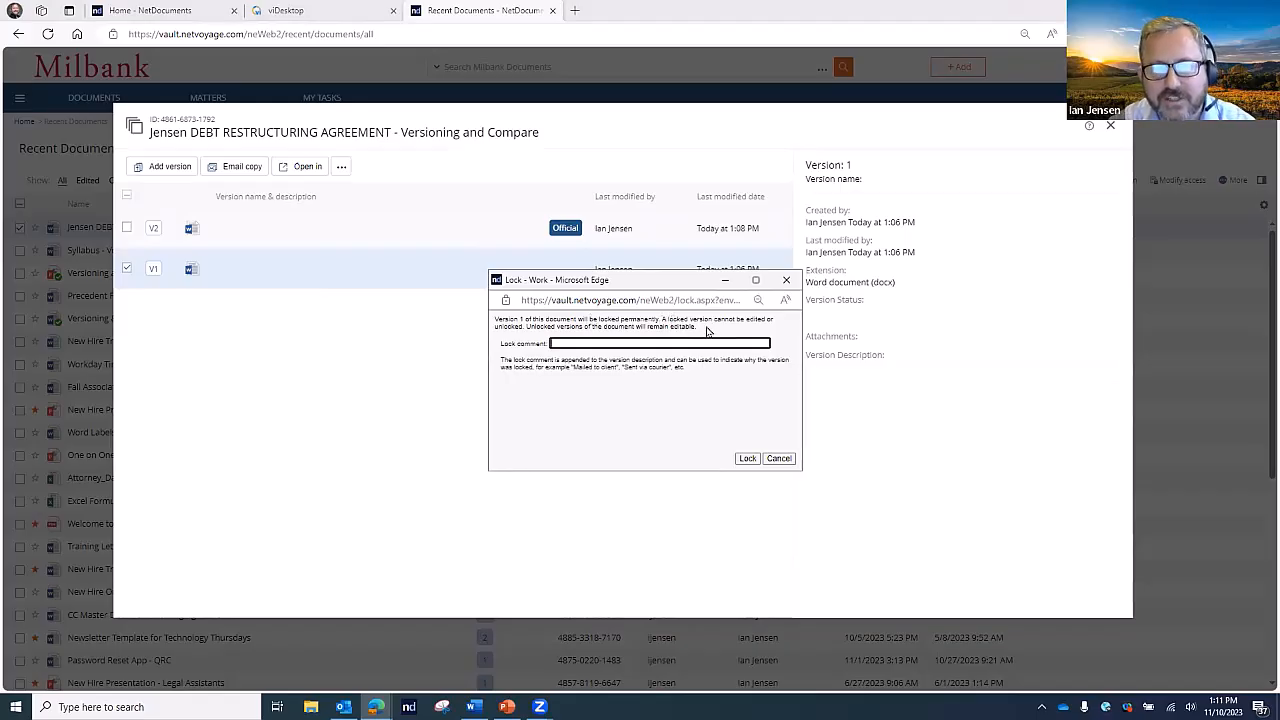
pyautogui.moveTo(650, 280); pyautogui.dragTo(582, 278)
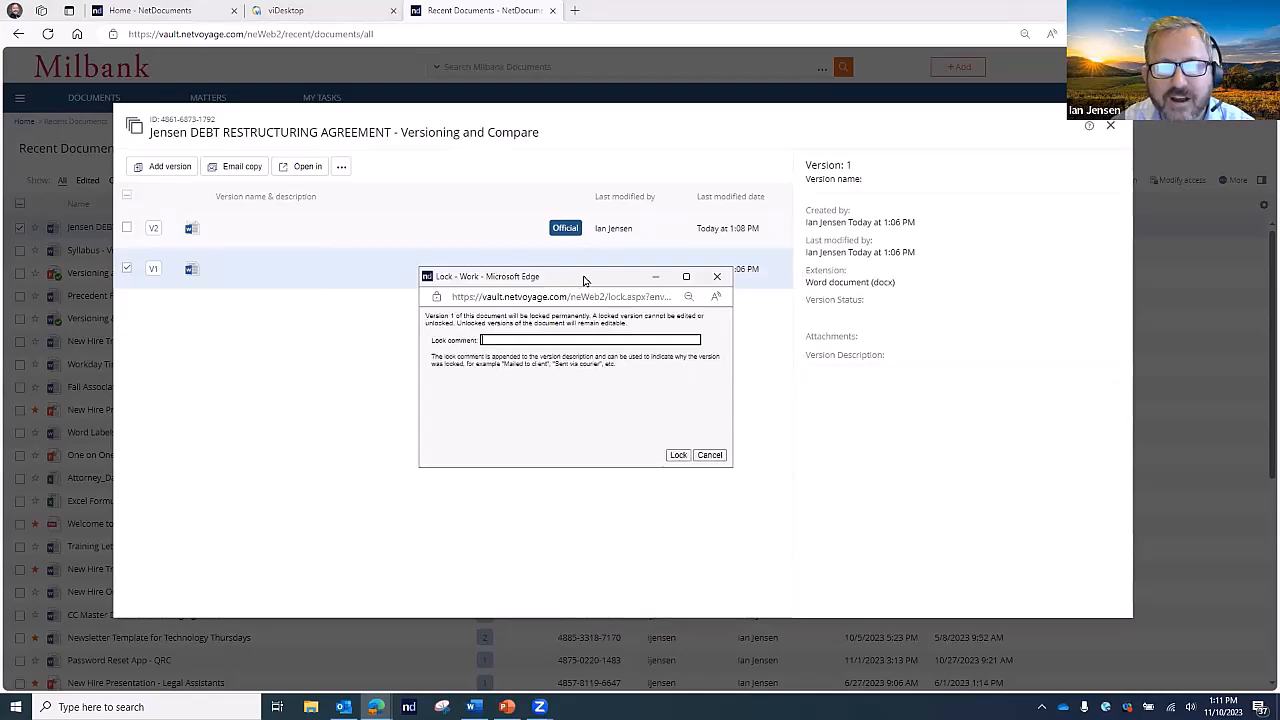
pyautogui.click(599, 340)
pyautogui.write('C')
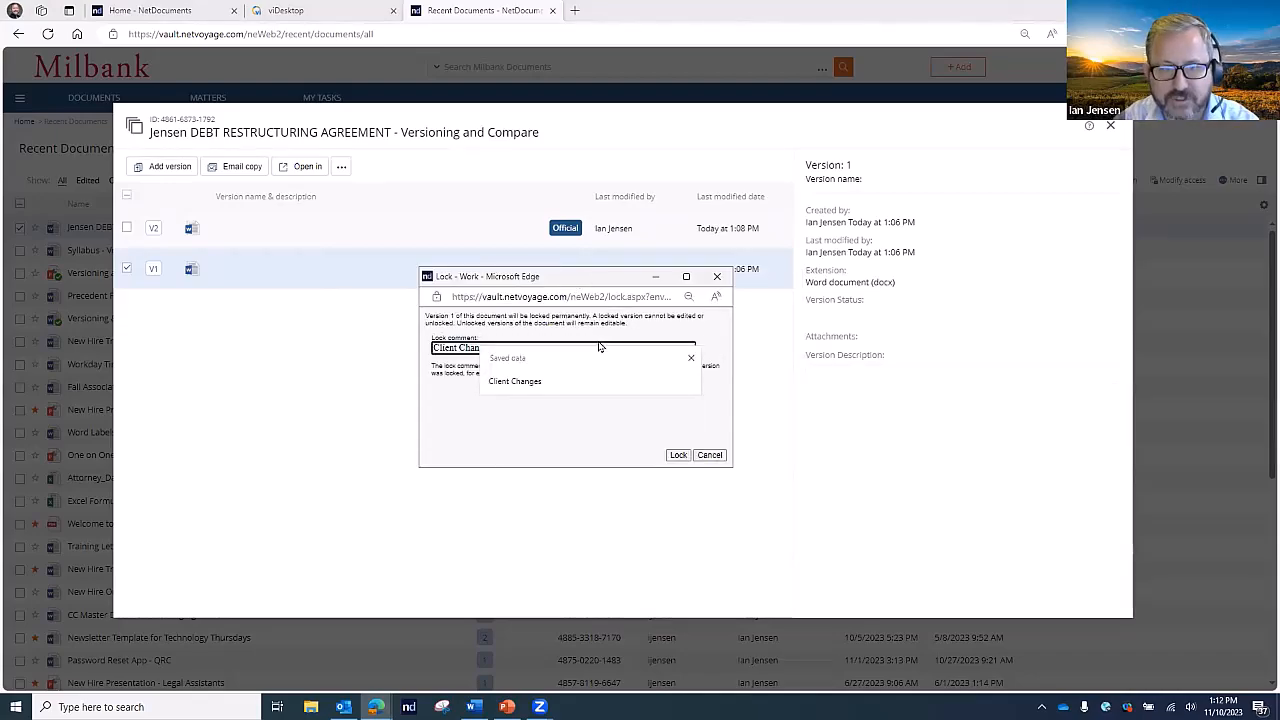
pyautogui.write('lient Version was sent')
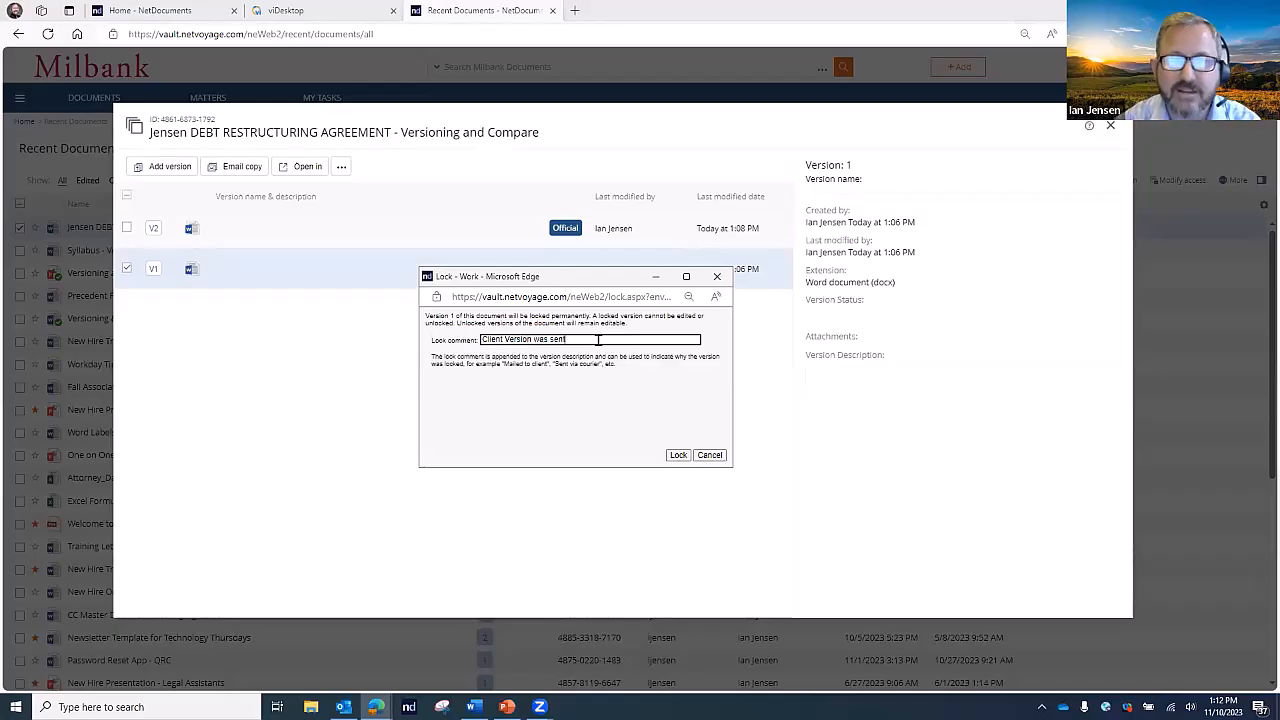
pyautogui.click(677, 455)
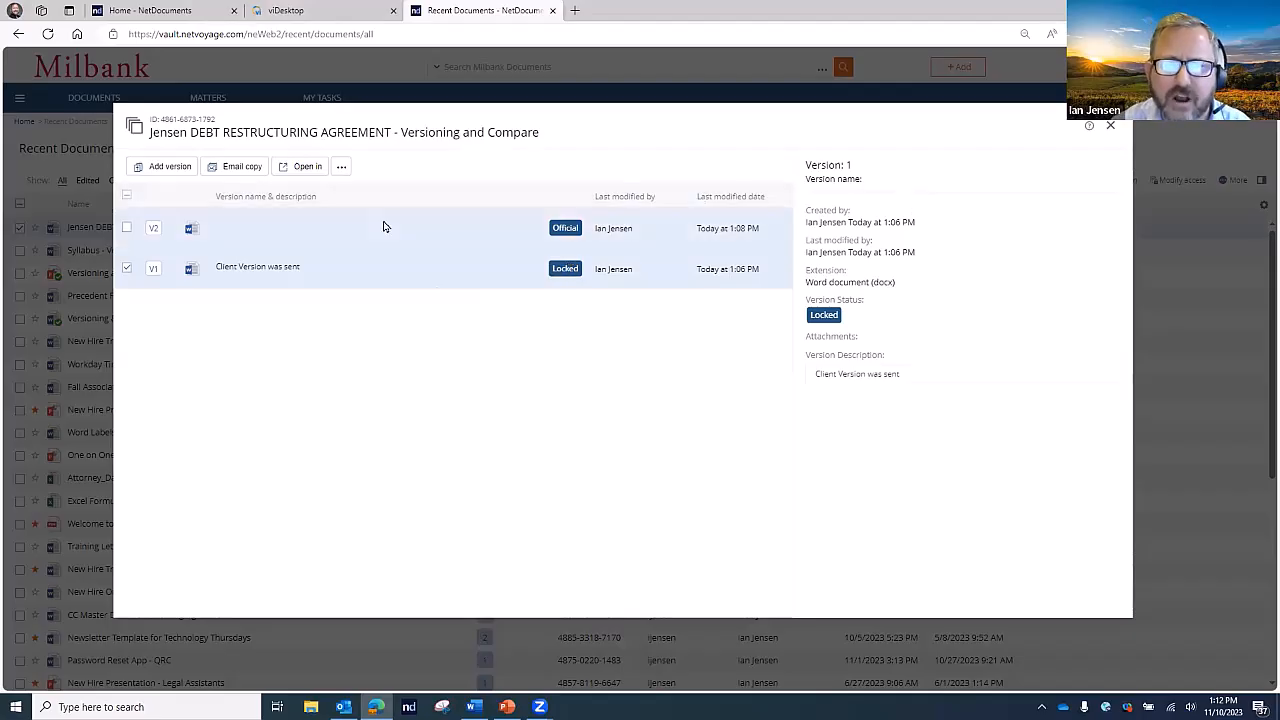
# Review the actions available for locked version 1 alone and for both versions together, clear the selection and close the version list
pyautogui.click(343, 168)
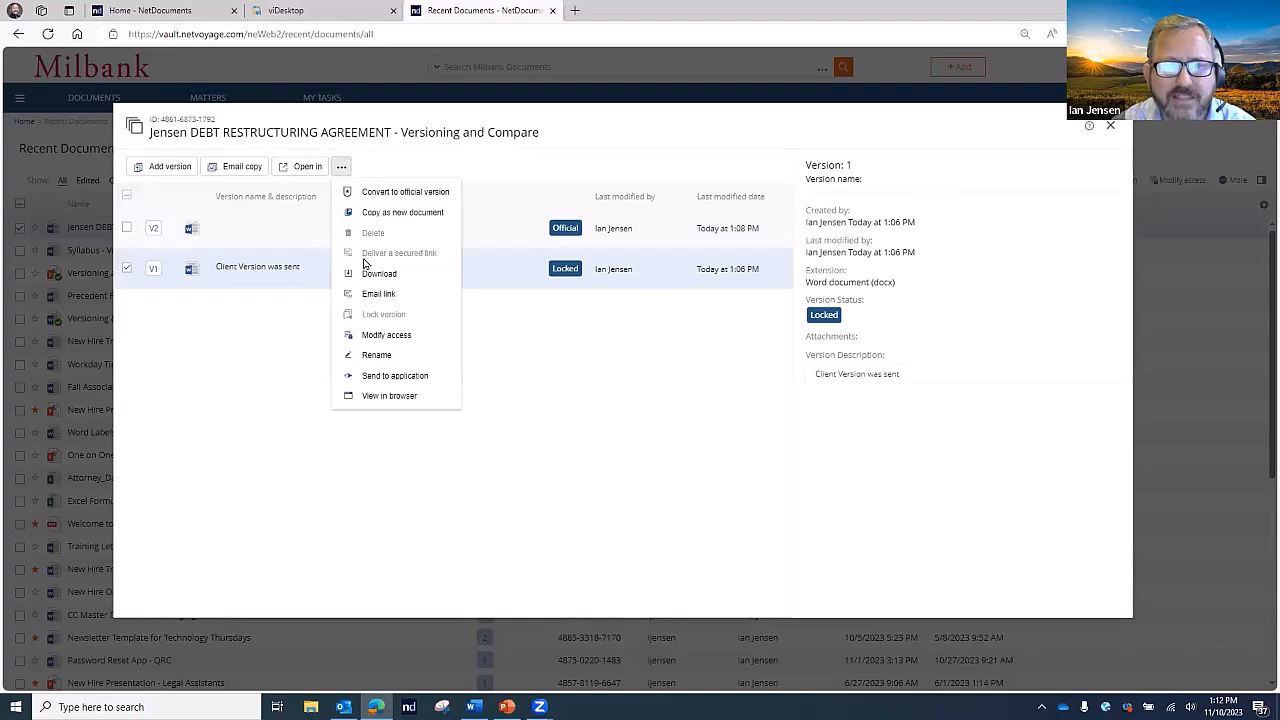
pyautogui.click(126, 228)
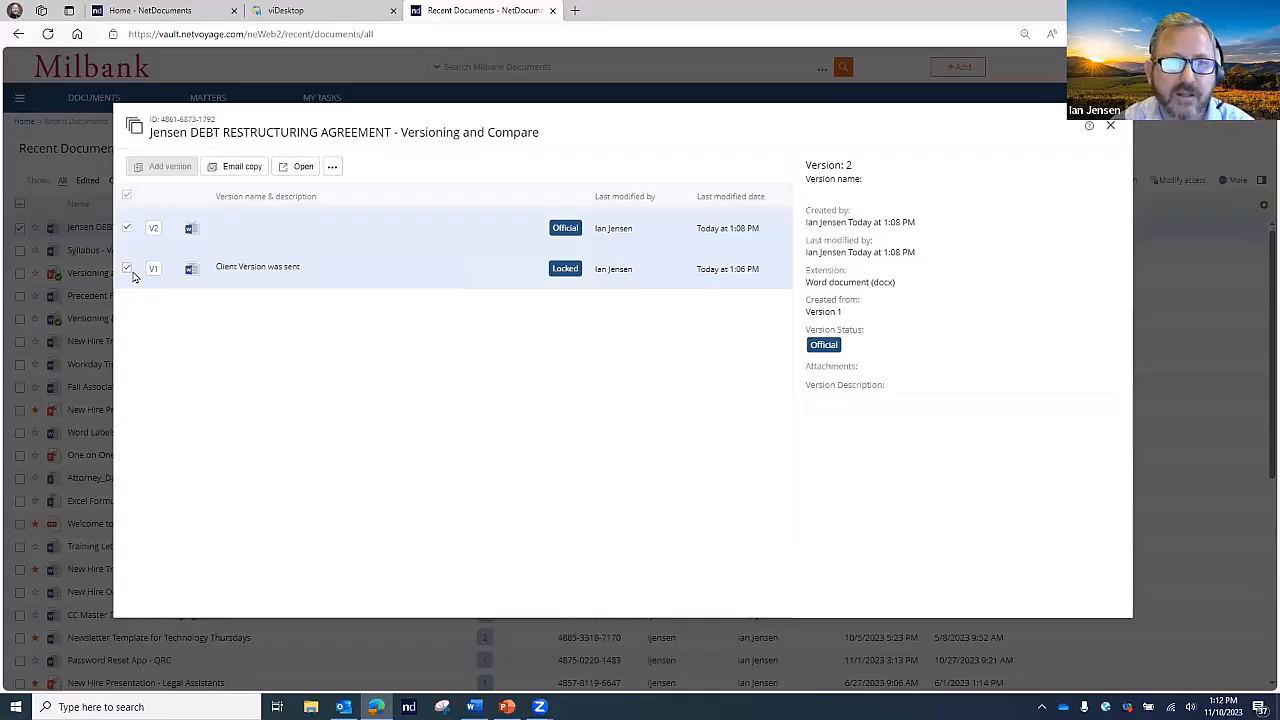
pyautogui.click(332, 167)
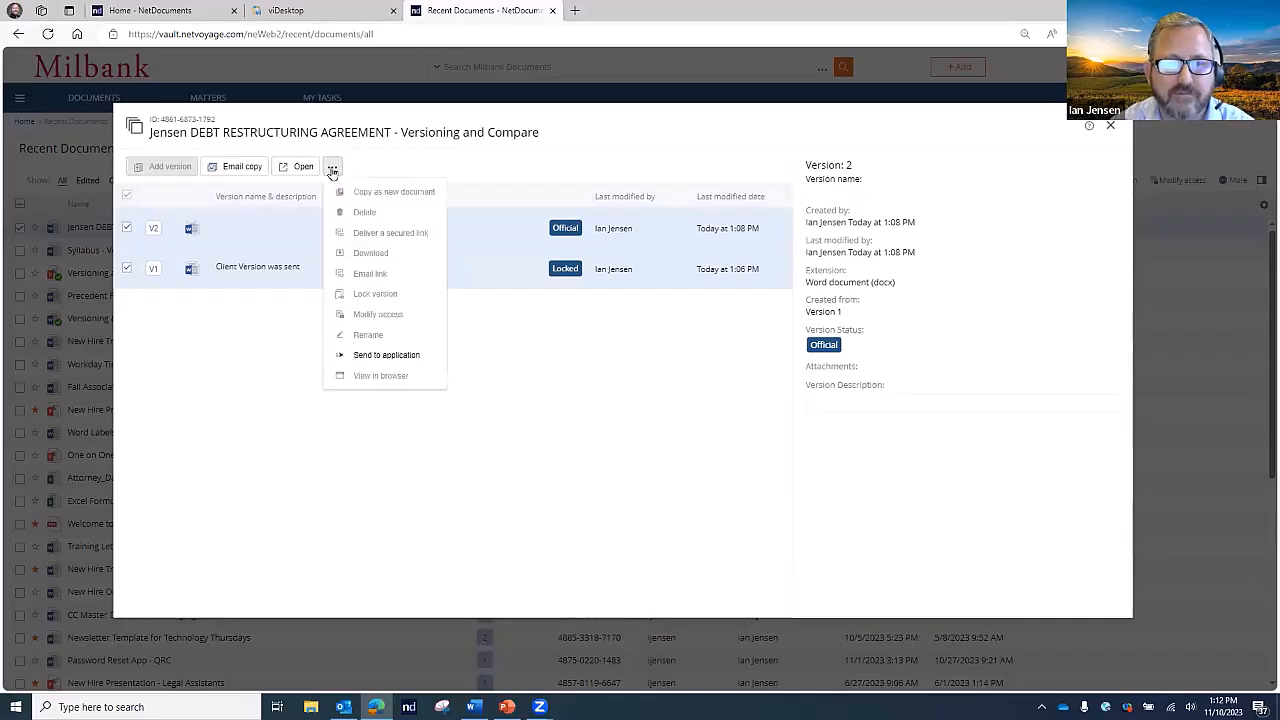
pyautogui.click(581, 354)
pyautogui.click(128, 229)
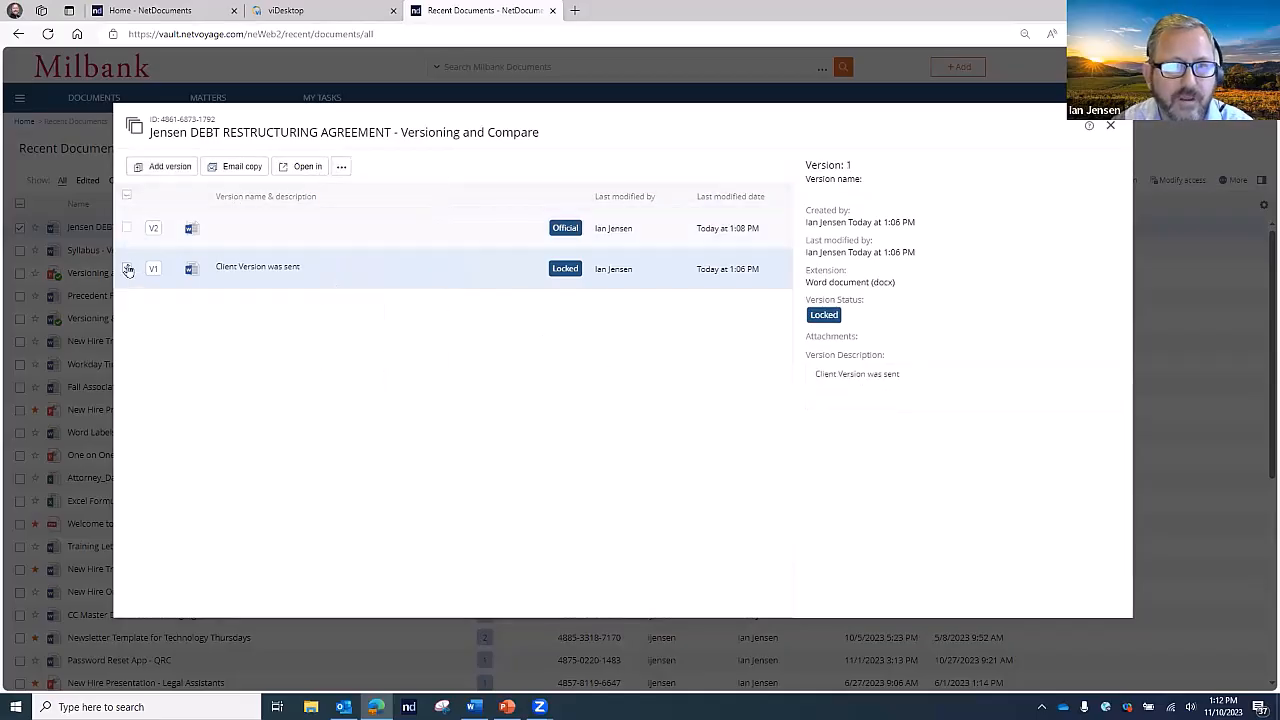
pyautogui.click(126, 268)
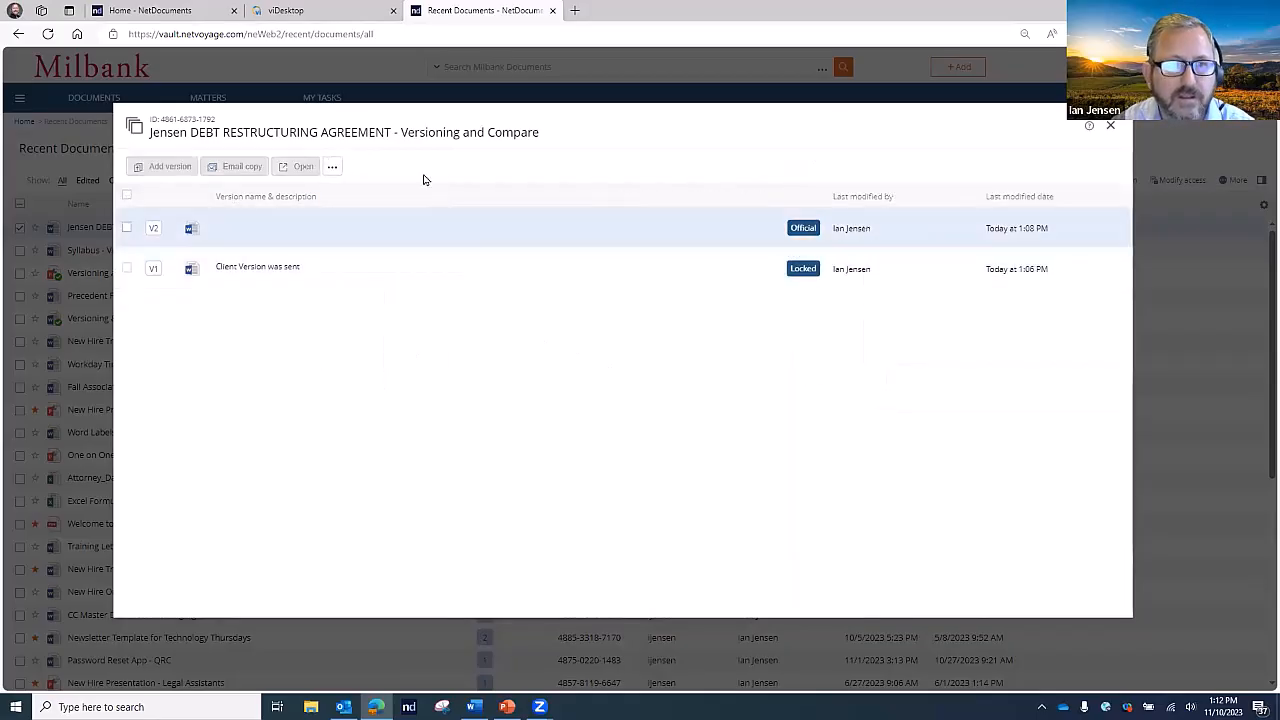
pyautogui.click(1112, 130)
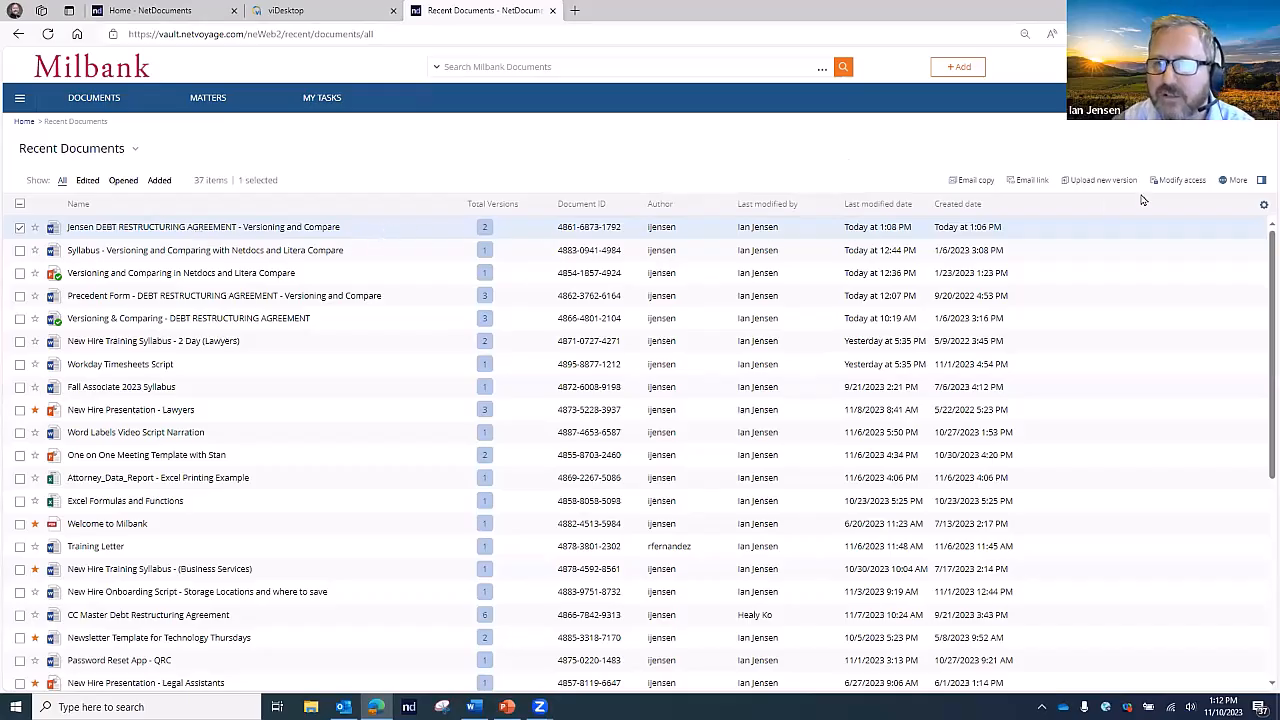
pyautogui.click(1237, 180)
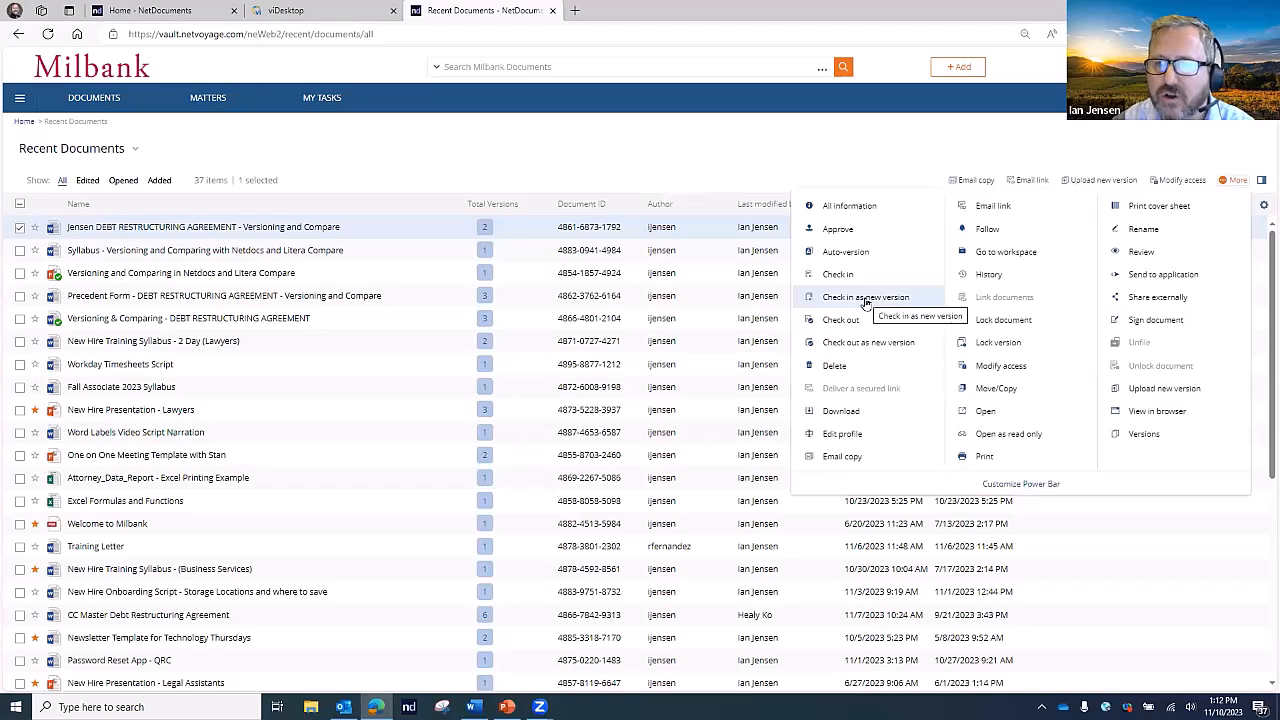
pyautogui.click(1165, 388)
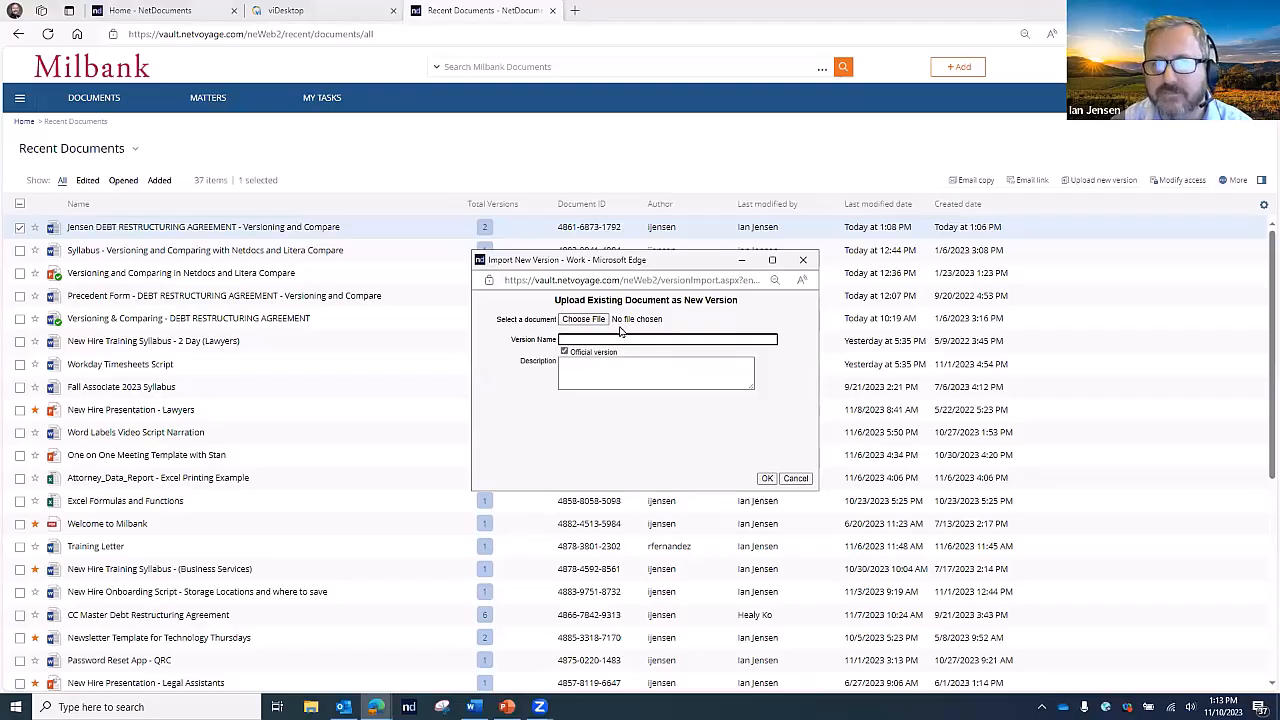
pyautogui.click(590, 320)
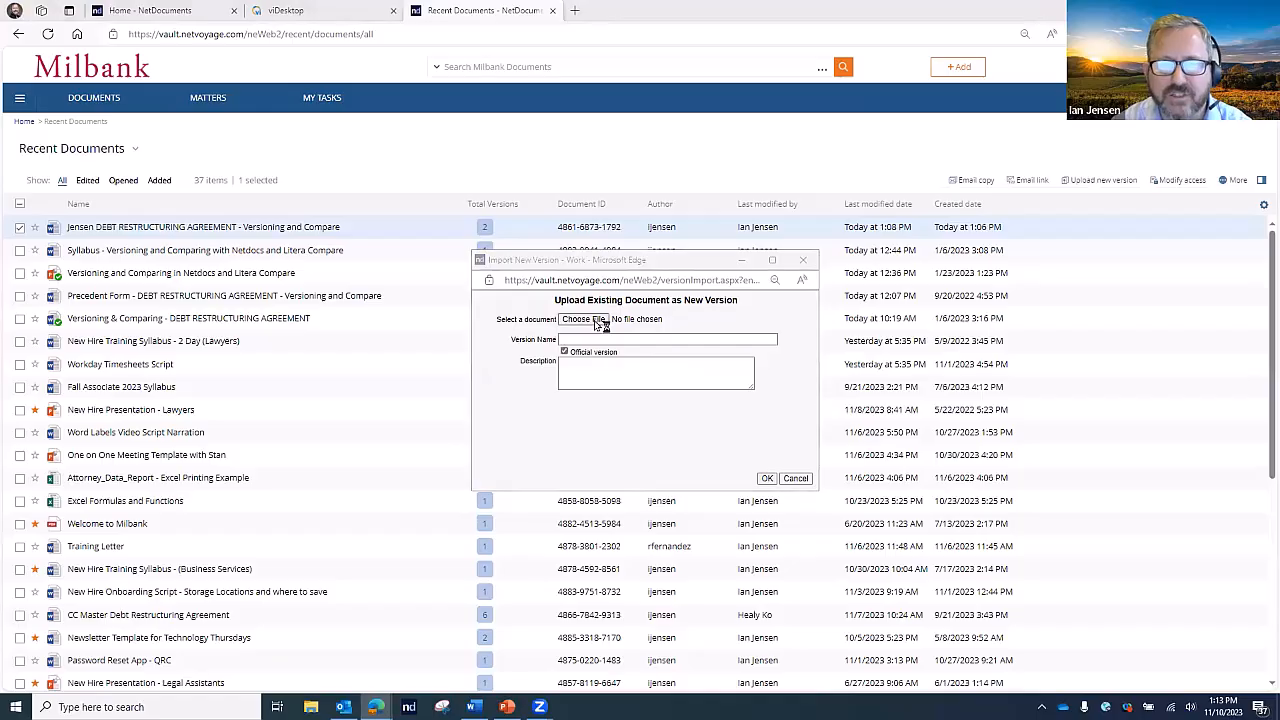
pyautogui.click(526, 444)
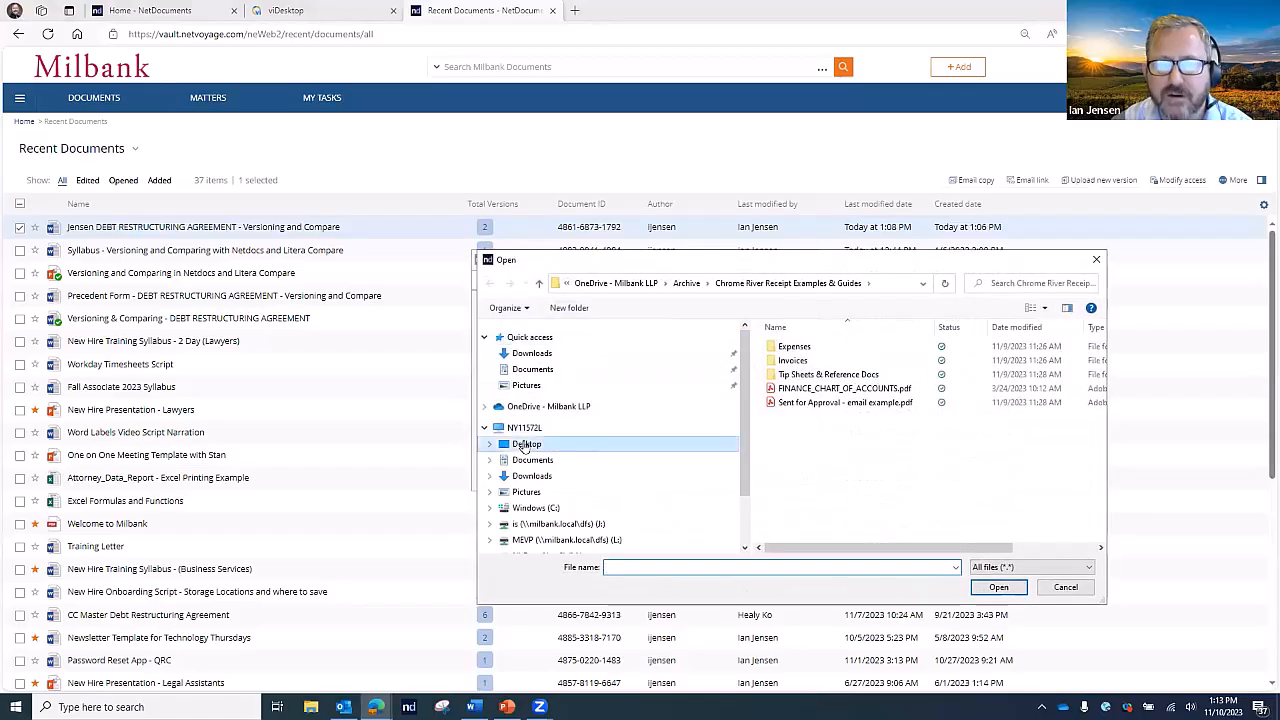
pyautogui.click(820, 361)
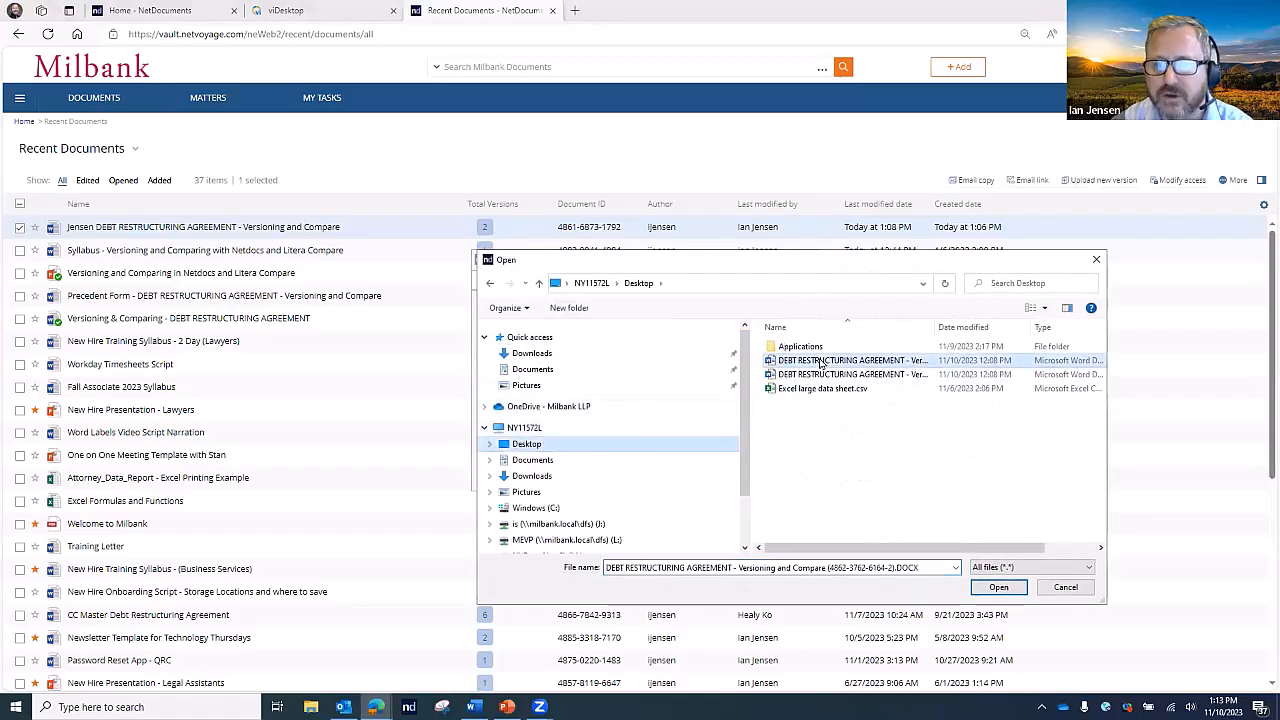
pyautogui.click(998, 587)
pyautogui.click(608, 341)
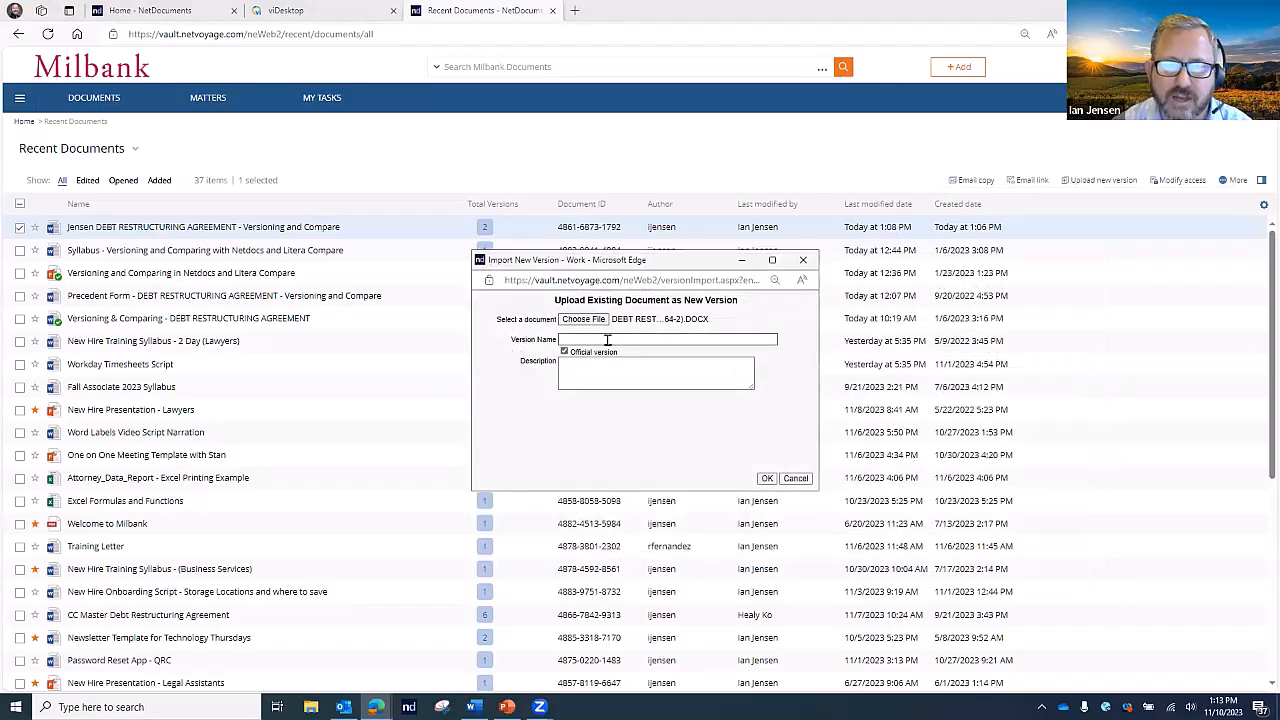
pyautogui.click(796, 479)
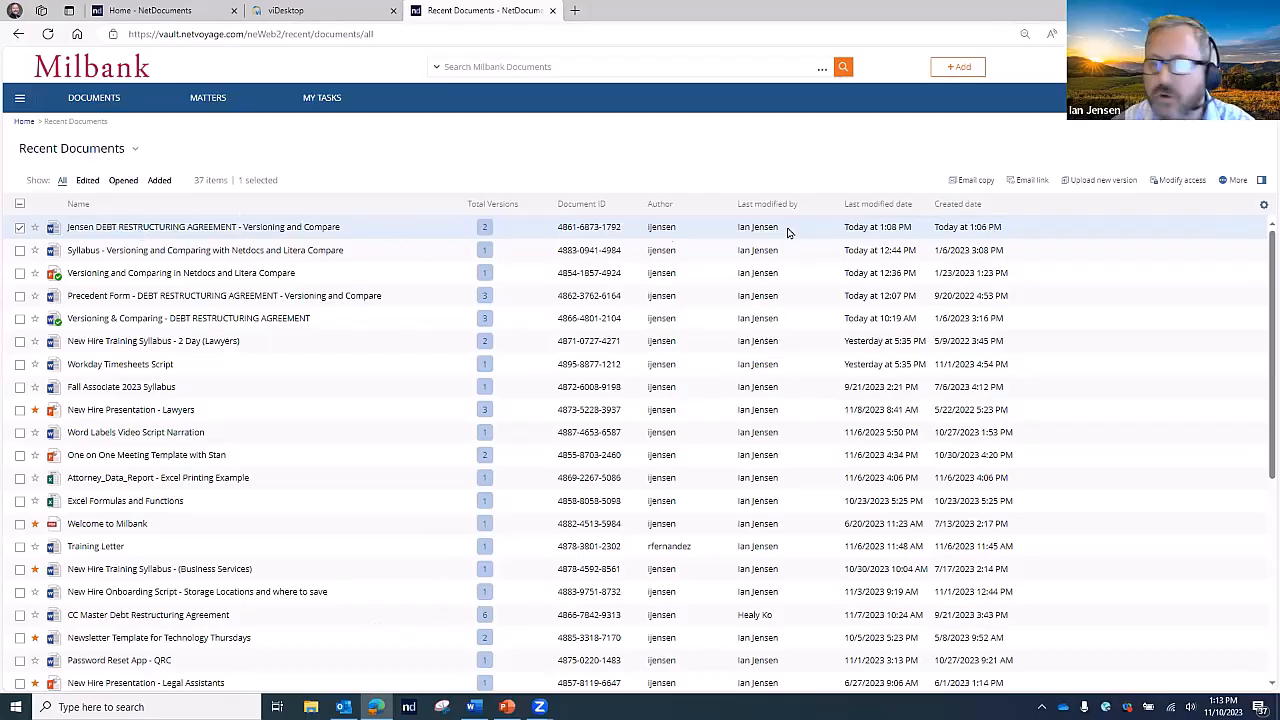
# Open the agreement's version list, select versions 1 and 2 together and create an e-mail with copies of both
pyautogui.click(1235, 182)
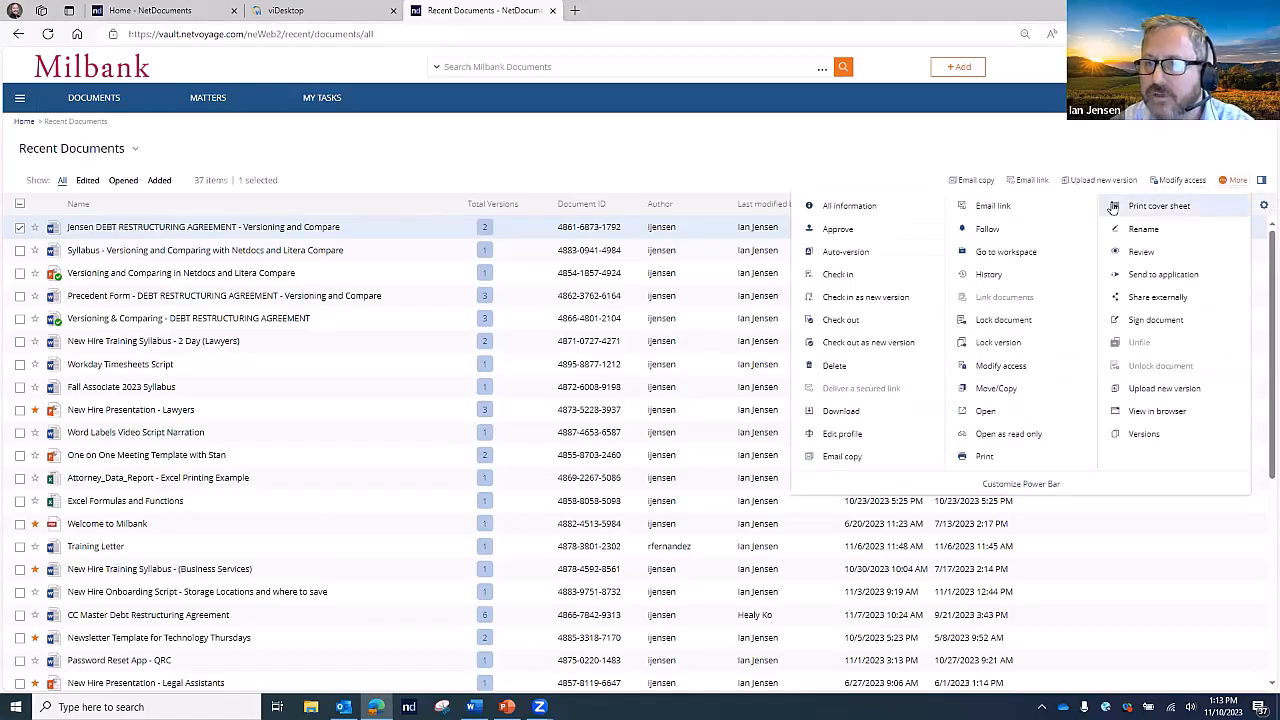
pyautogui.click(555, 152)
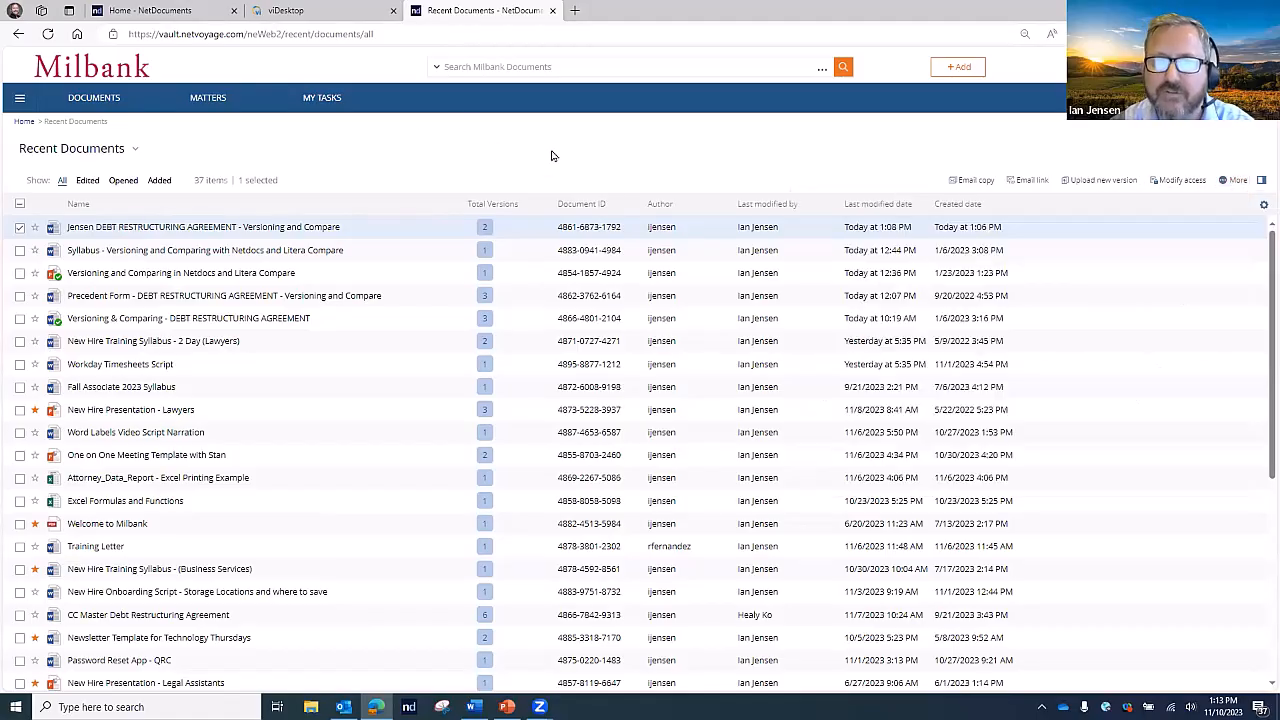
pyautogui.click(483, 229)
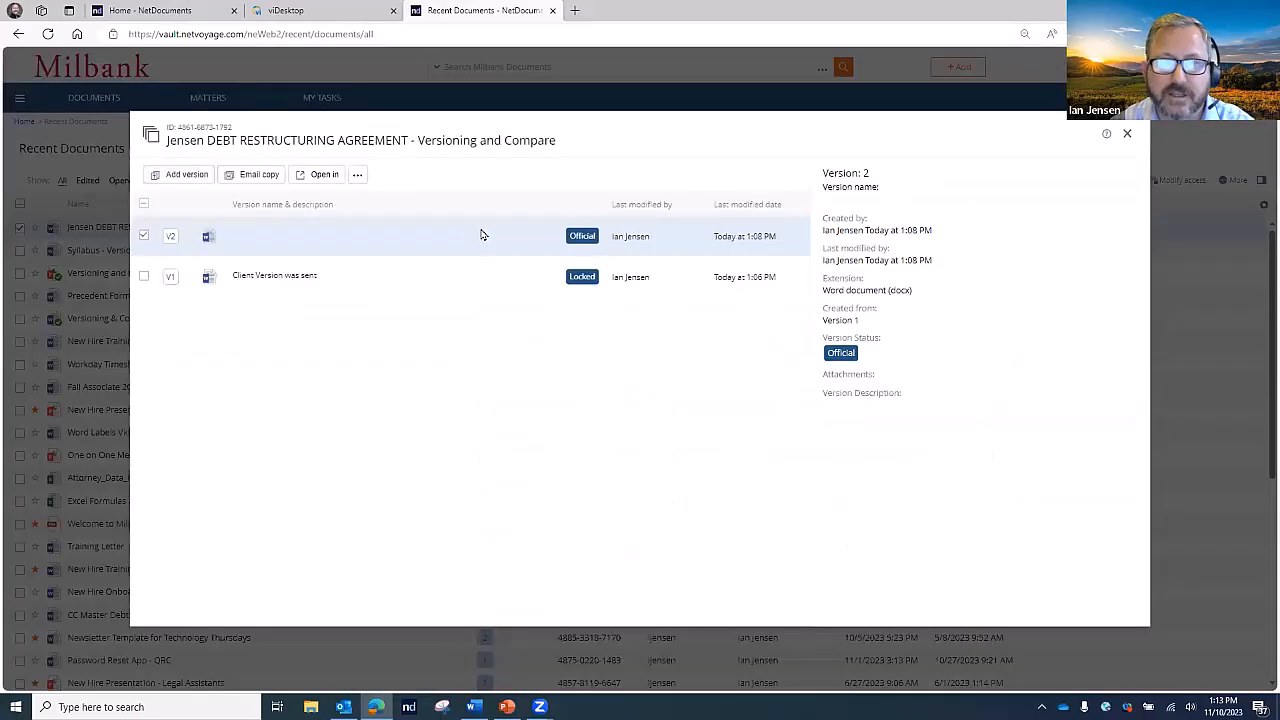
pyautogui.click(144, 278)
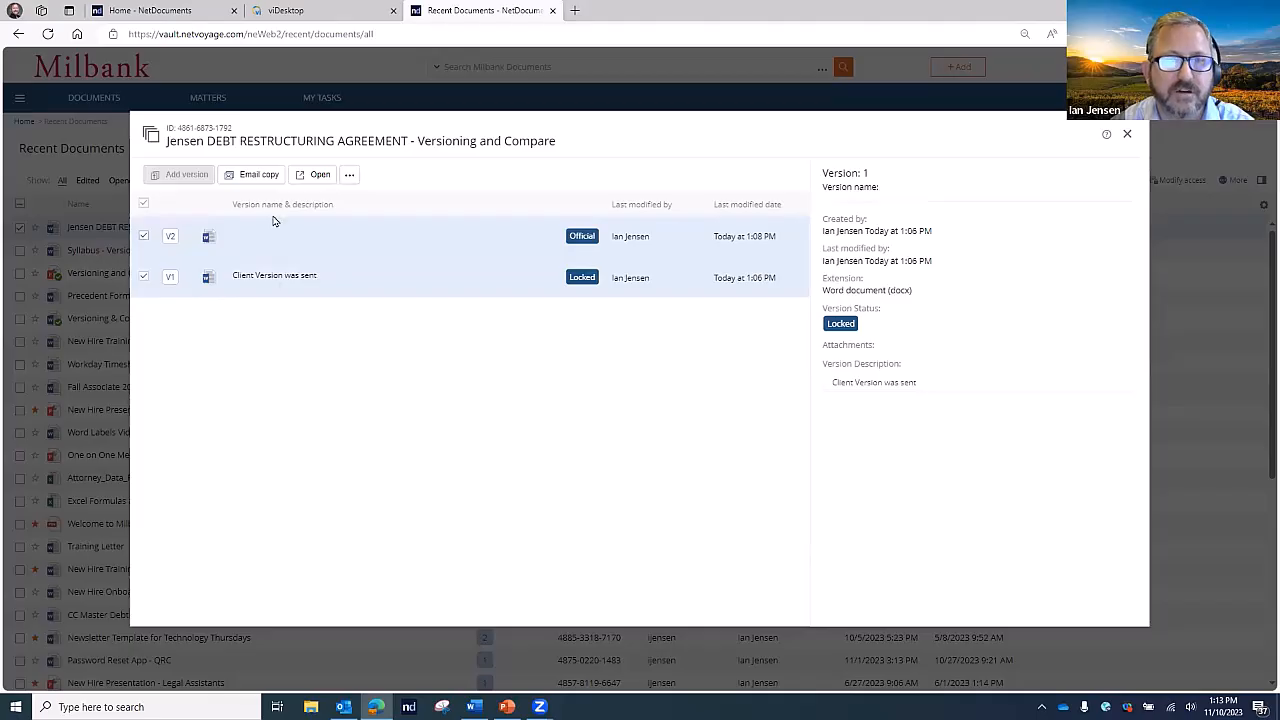
pyautogui.click(259, 175)
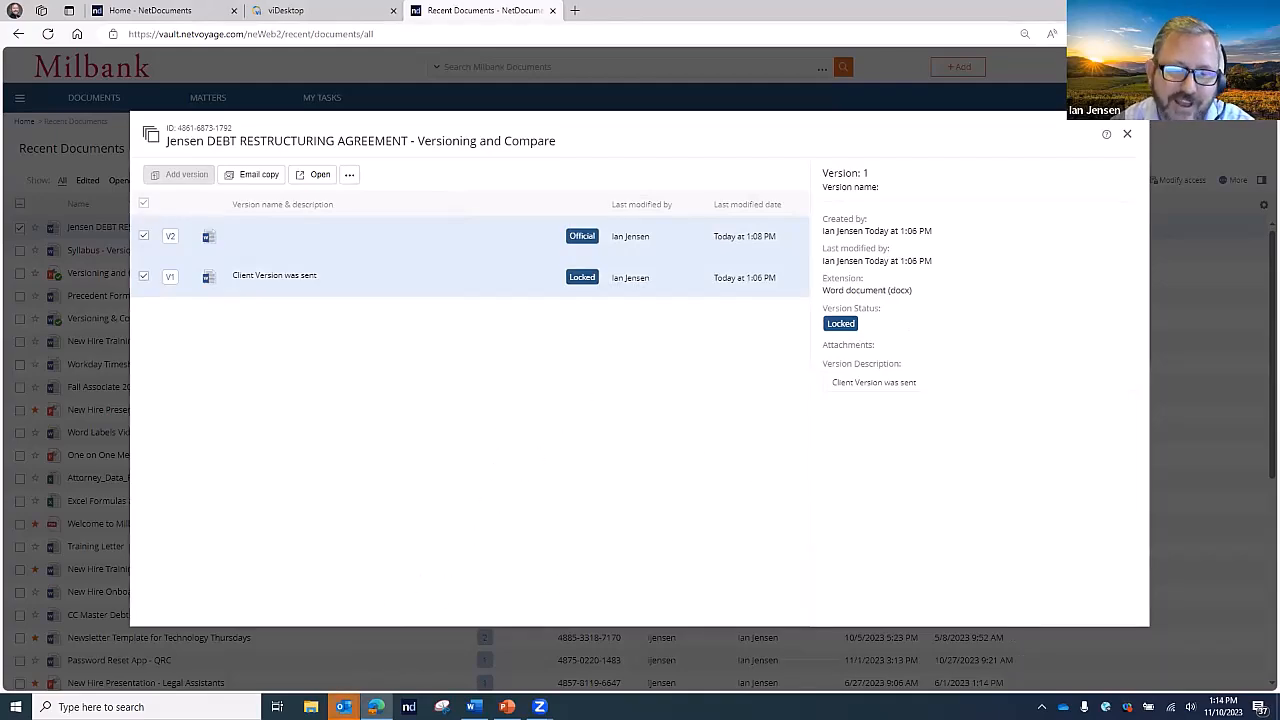
# Switch to the prepared message in Outlook, send it to the sender's own address and go to the inbox
pyautogui.moveTo(345, 705)
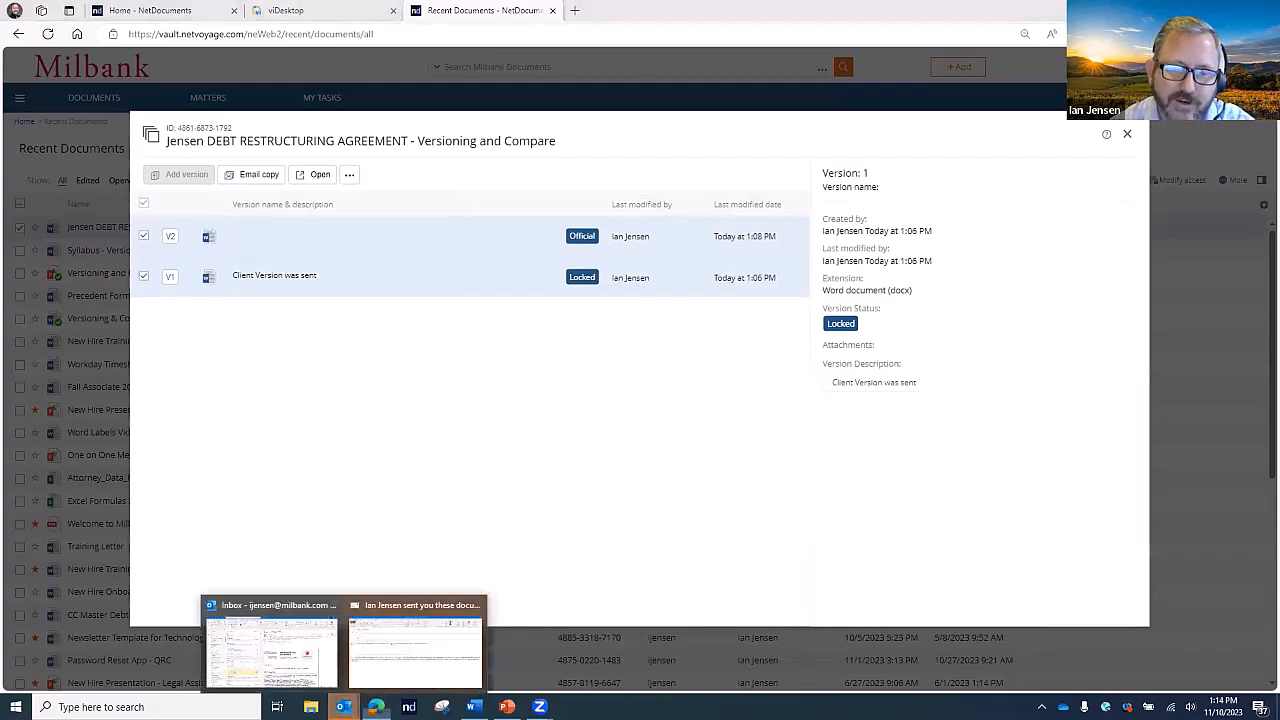
pyautogui.click(416, 652)
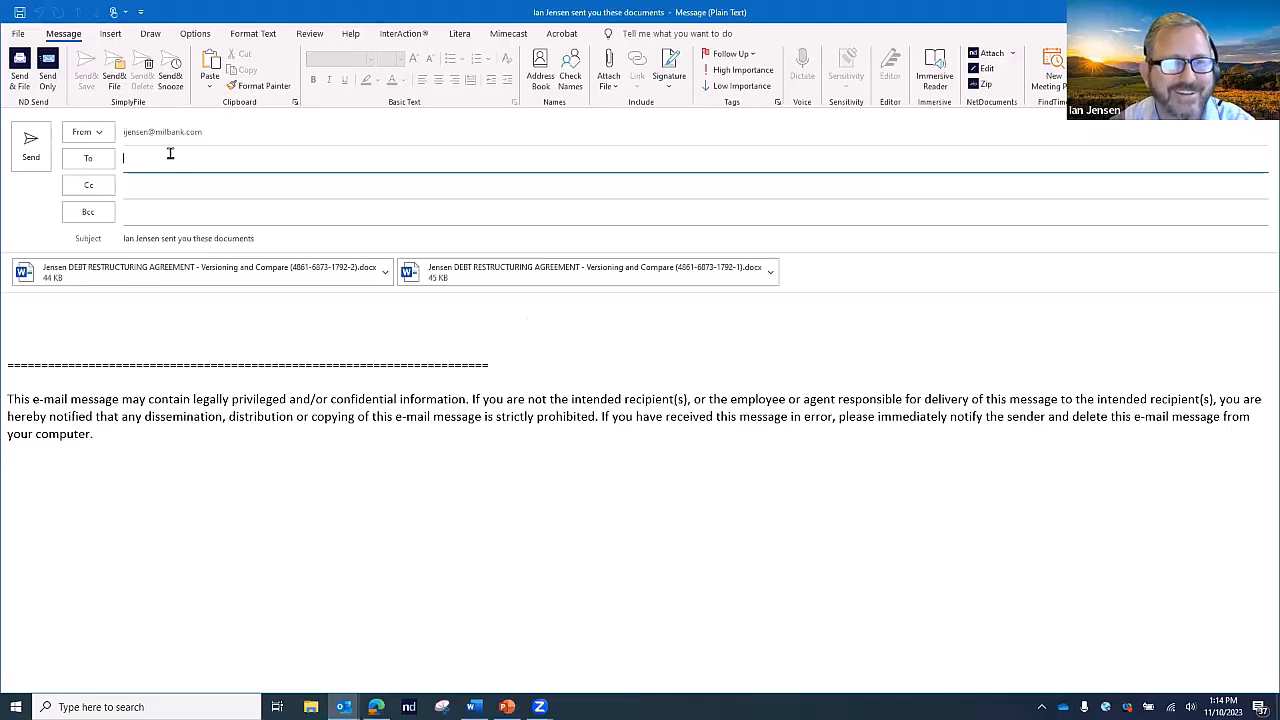
pyautogui.write('jensen')
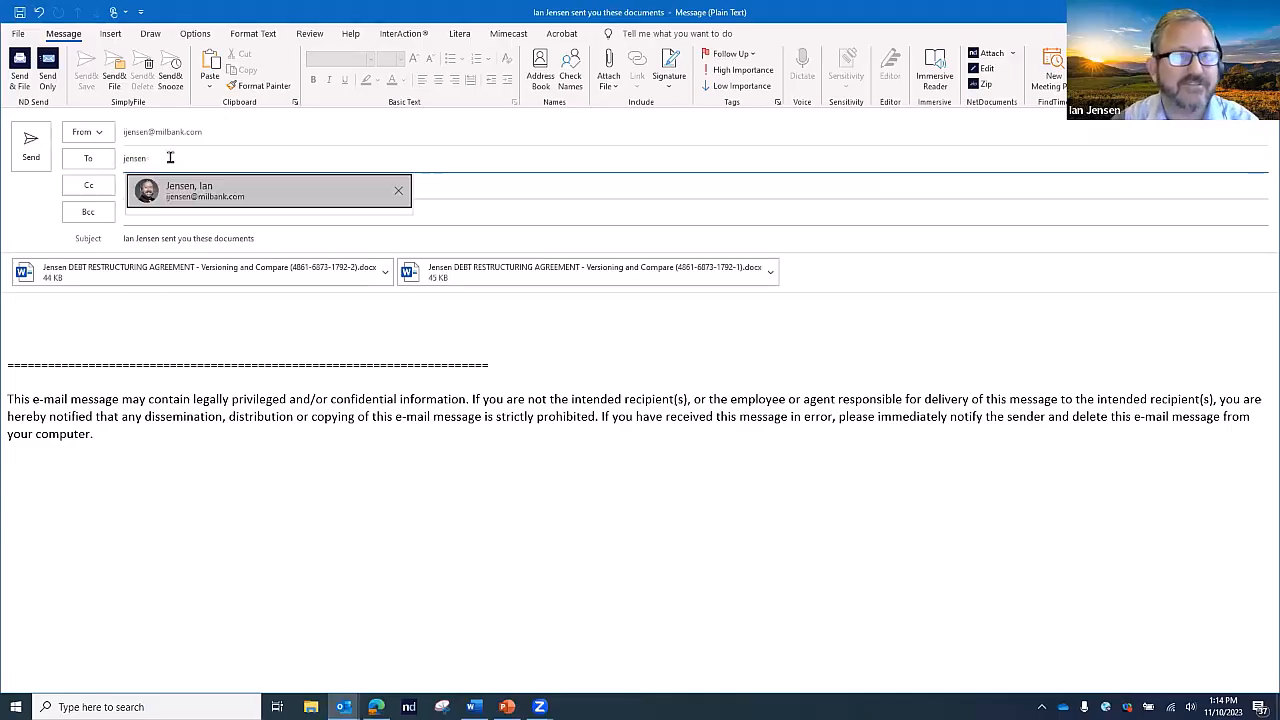
pyautogui.click(31, 145)
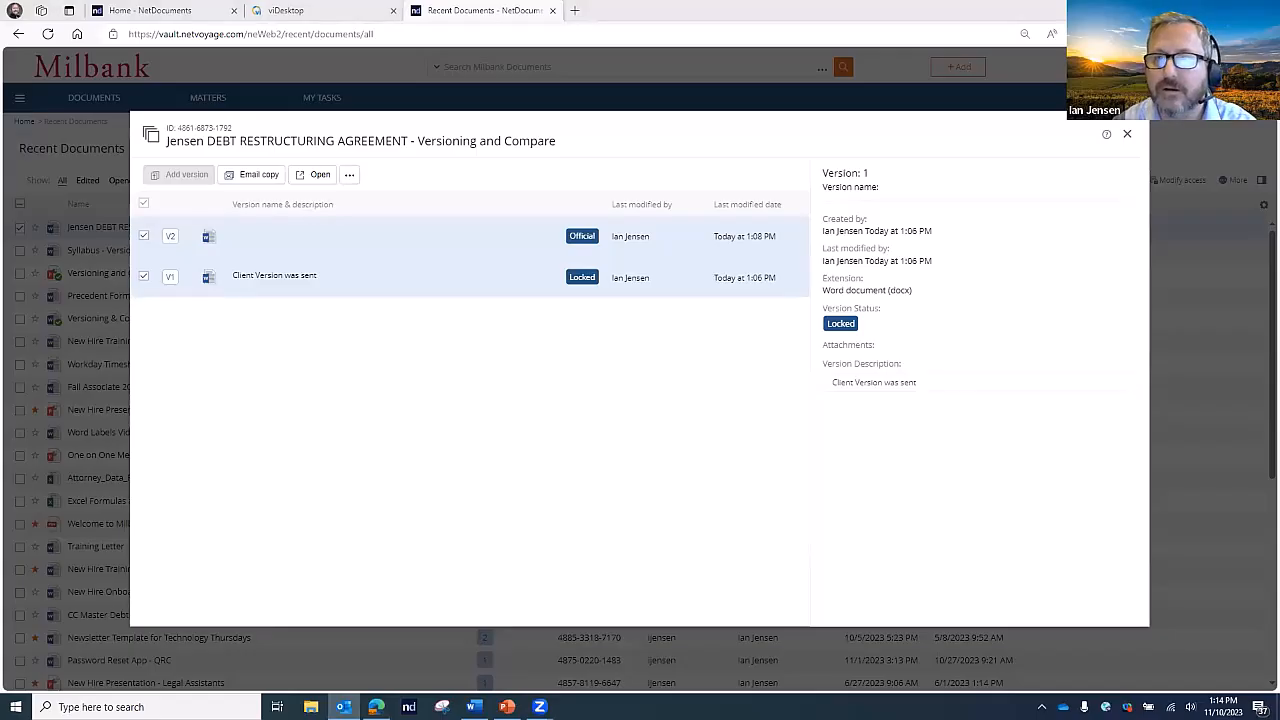
pyautogui.click(1118, 70)
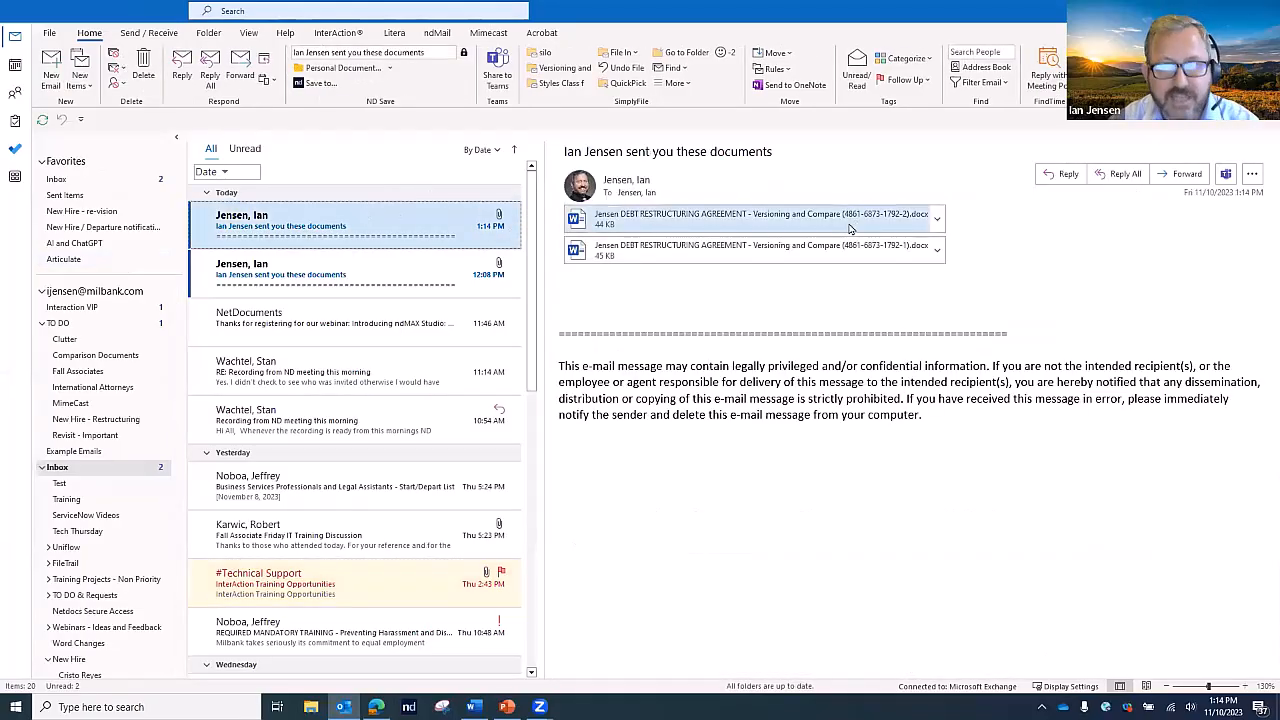
# Start saving the version 2 attachment to NetDocuments, open the advanced search from the save dialog and cancel that search
pyautogui.click(938, 220)
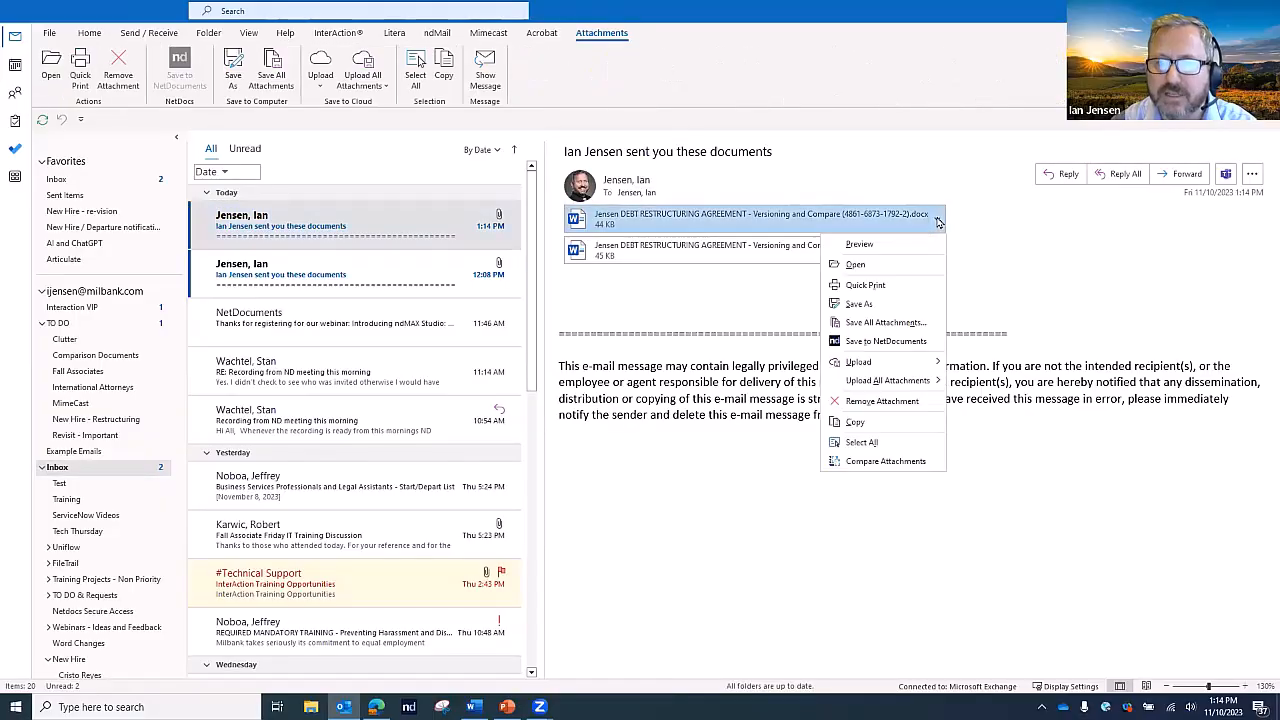
pyautogui.click(891, 342)
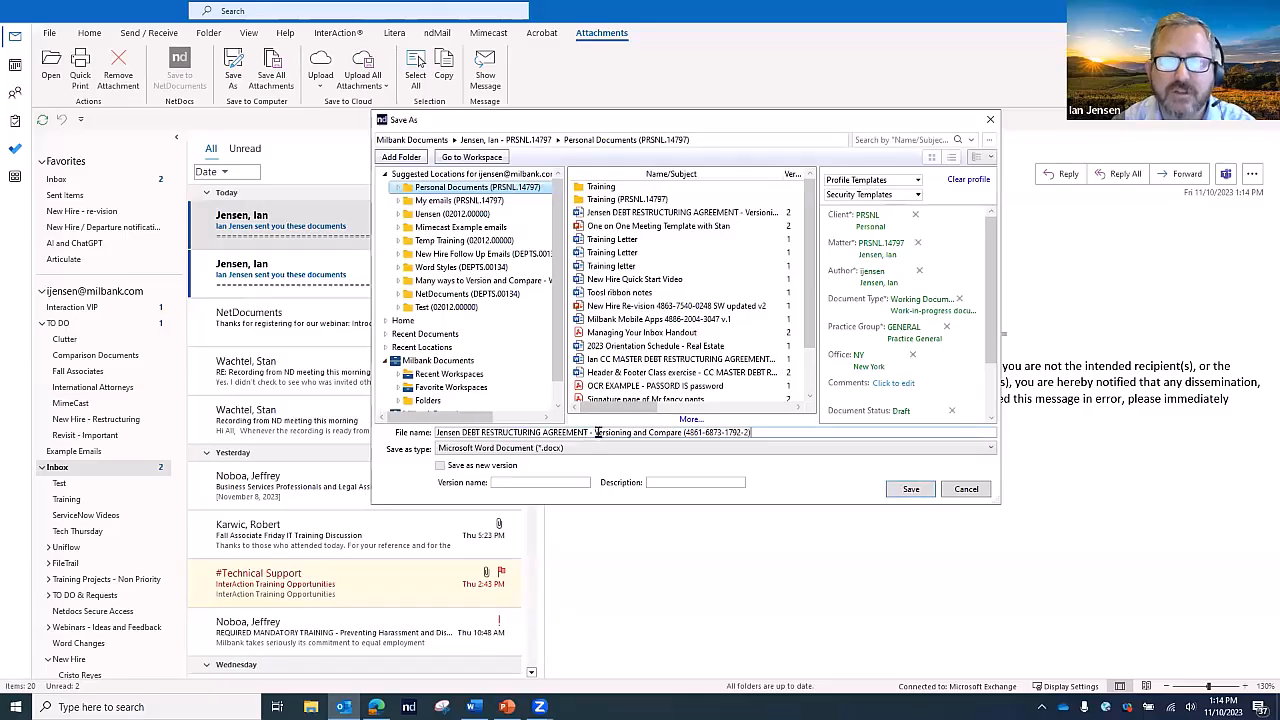
pyautogui.click(990, 143)
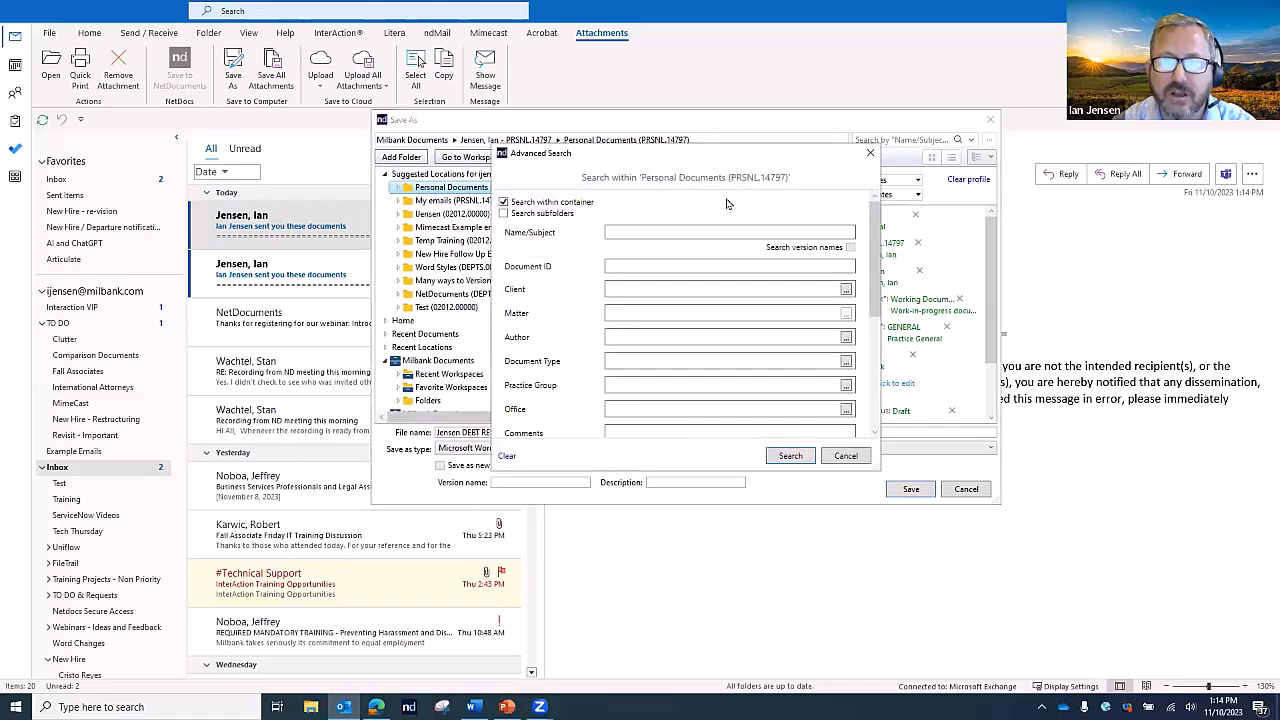
pyautogui.click(846, 456)
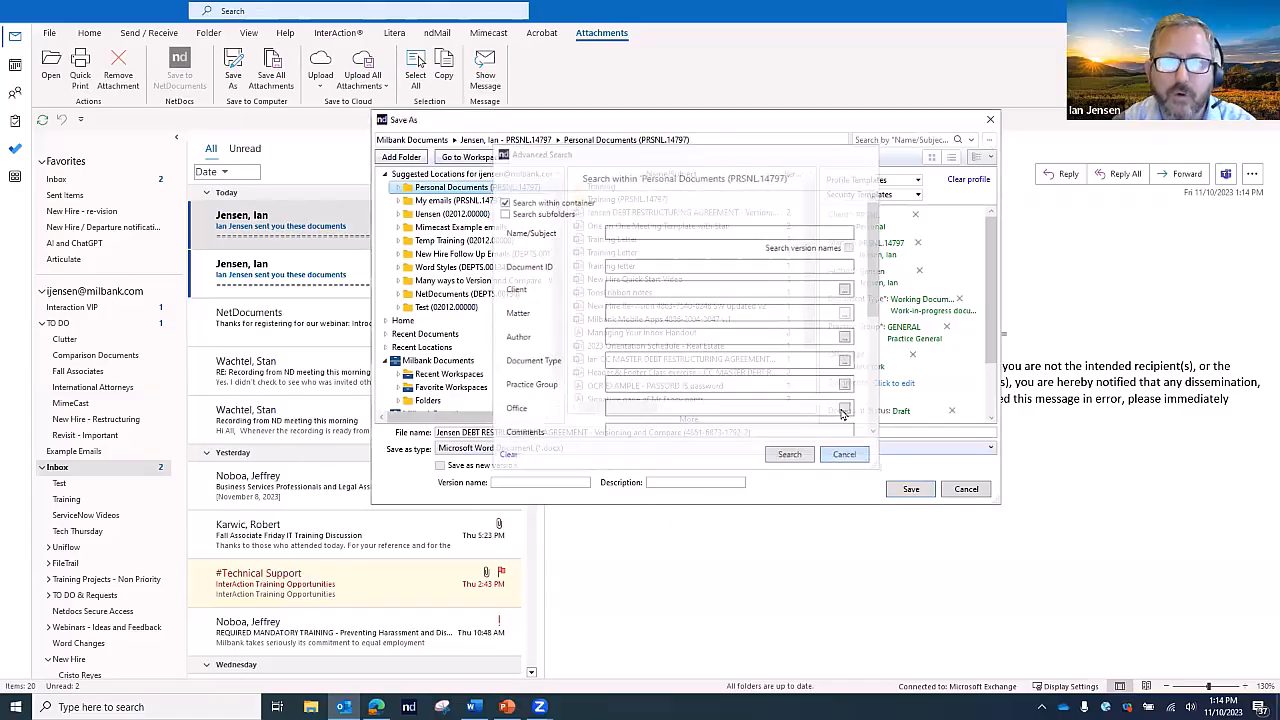
# Choose the debt restructuring agreement among the recently edited documents as the target for a new official version, and cancel the save
pyautogui.click(385, 335)
pyautogui.click(429, 348)
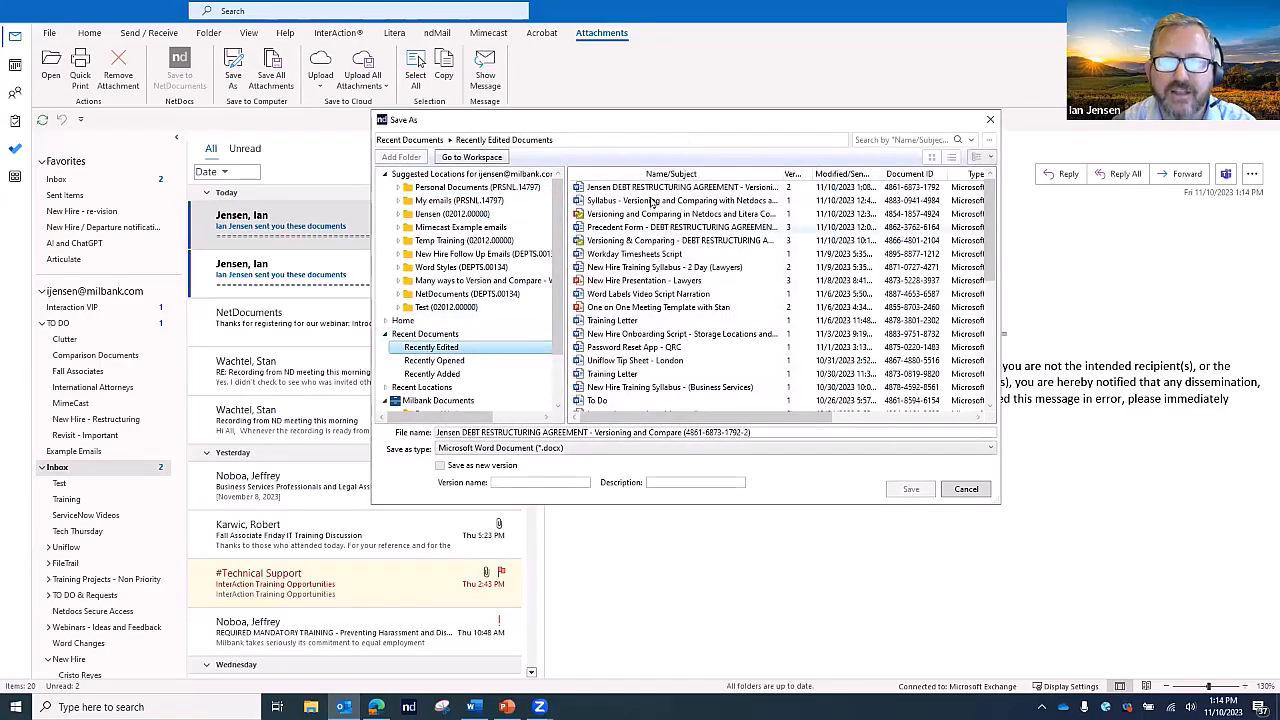
pyautogui.click(645, 190)
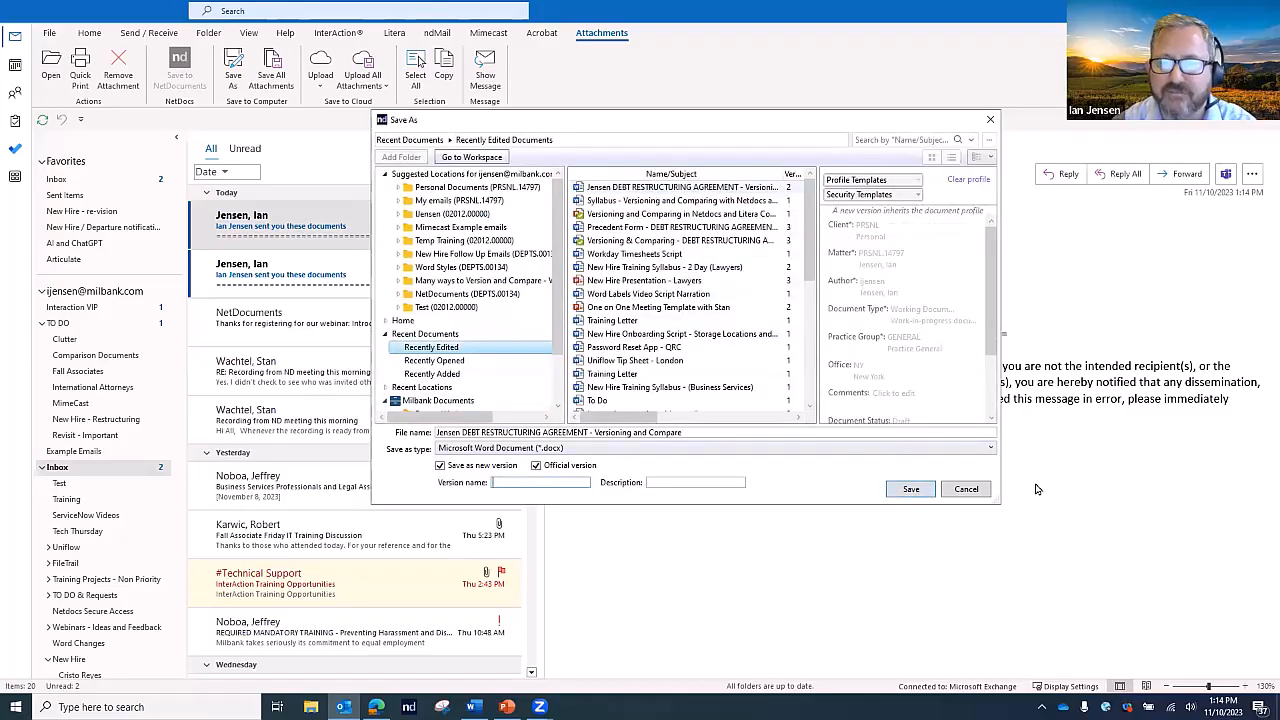
pyautogui.click(966, 489)
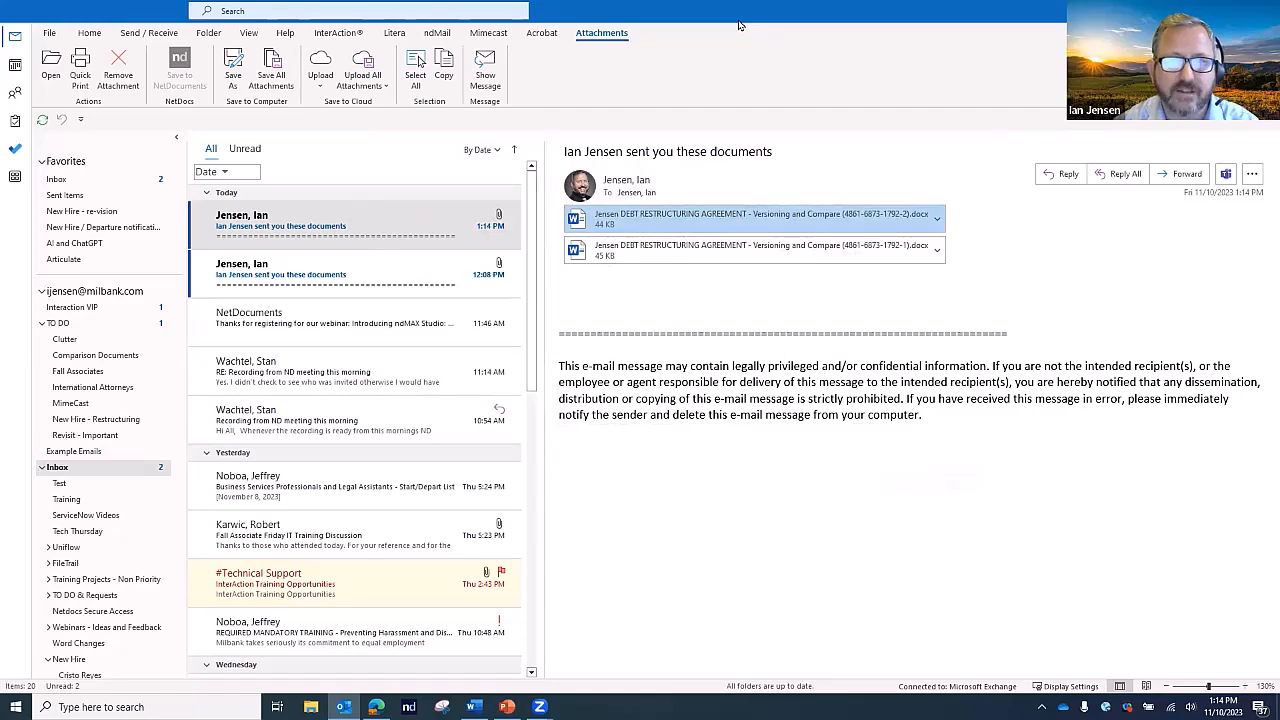
# Place Outlook and NetDocuments side by side, close the version list and drop the version 2 attachment onto the agreement in Recent Documents
pyautogui.press('super+Left')
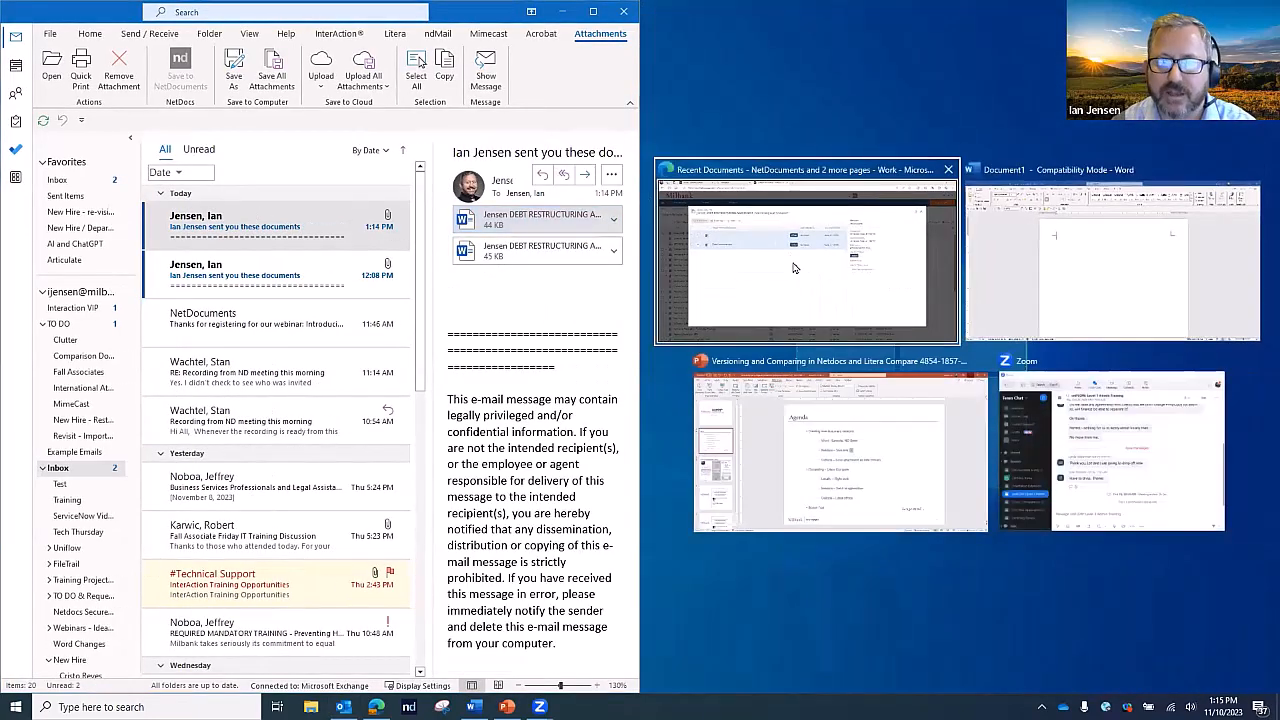
pyautogui.click(787, 284)
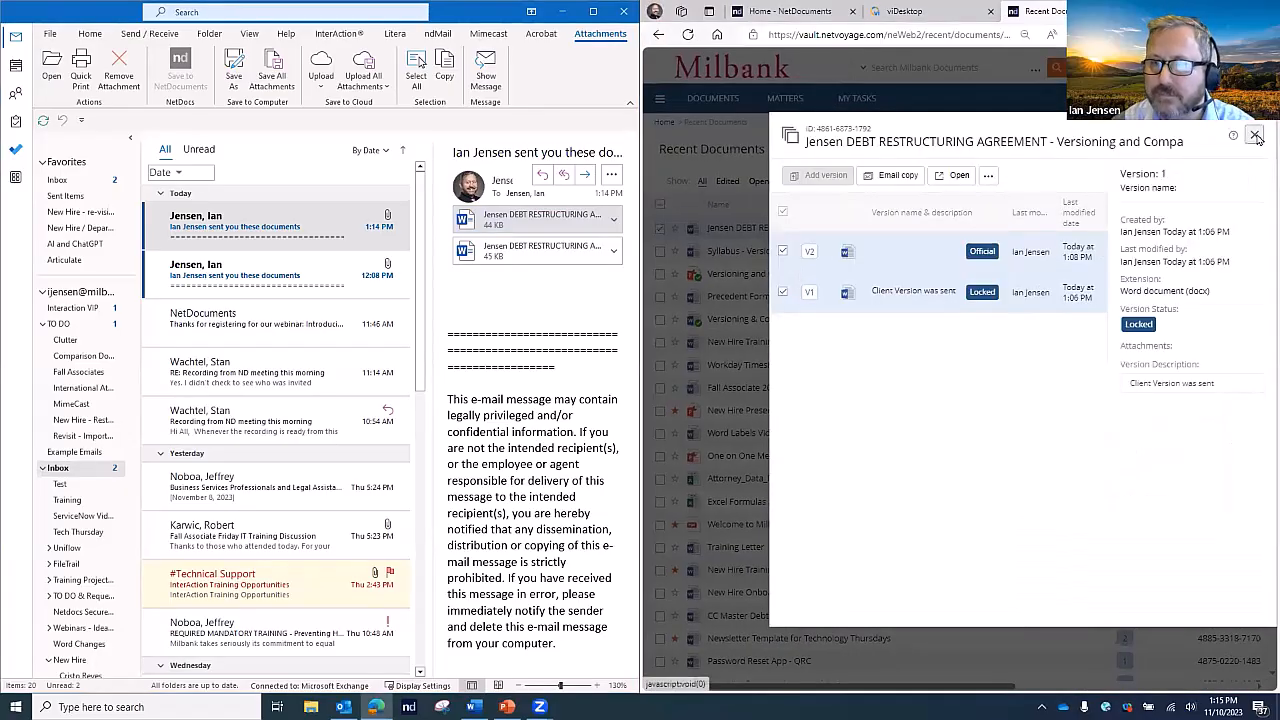
pyautogui.click(1257, 140)
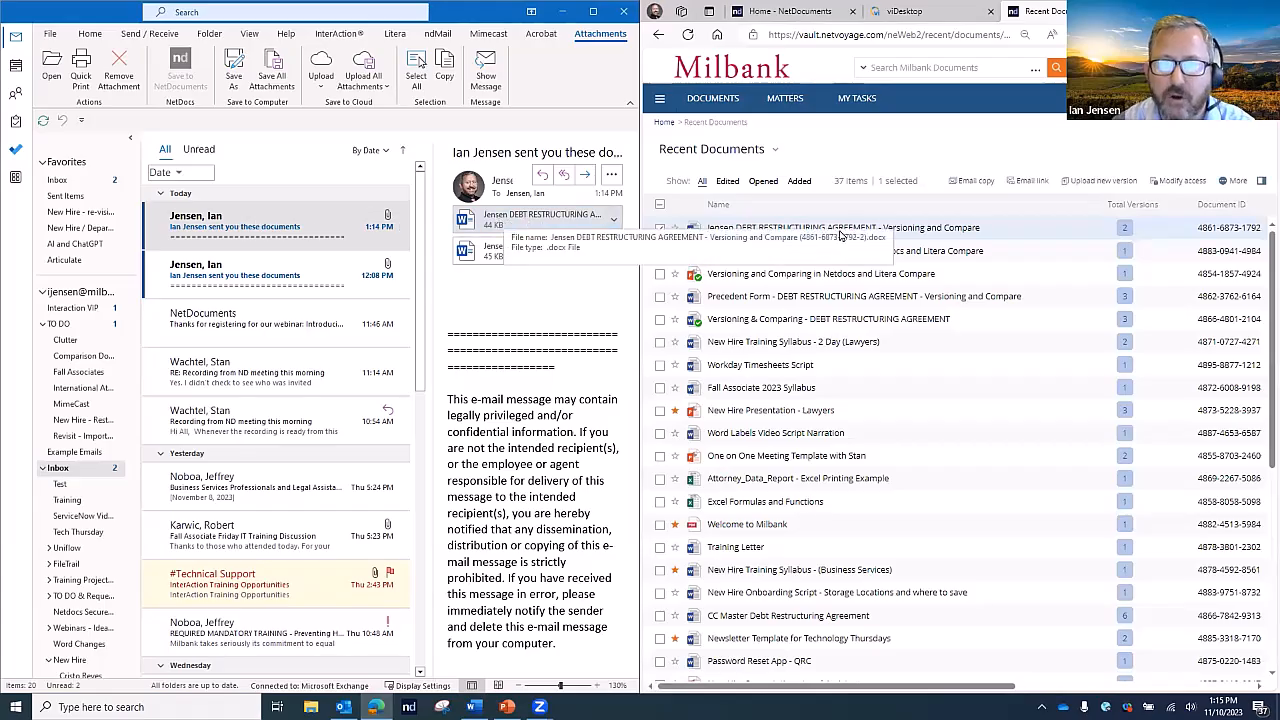
pyautogui.moveTo(523, 222); pyautogui.dragTo(838, 233)
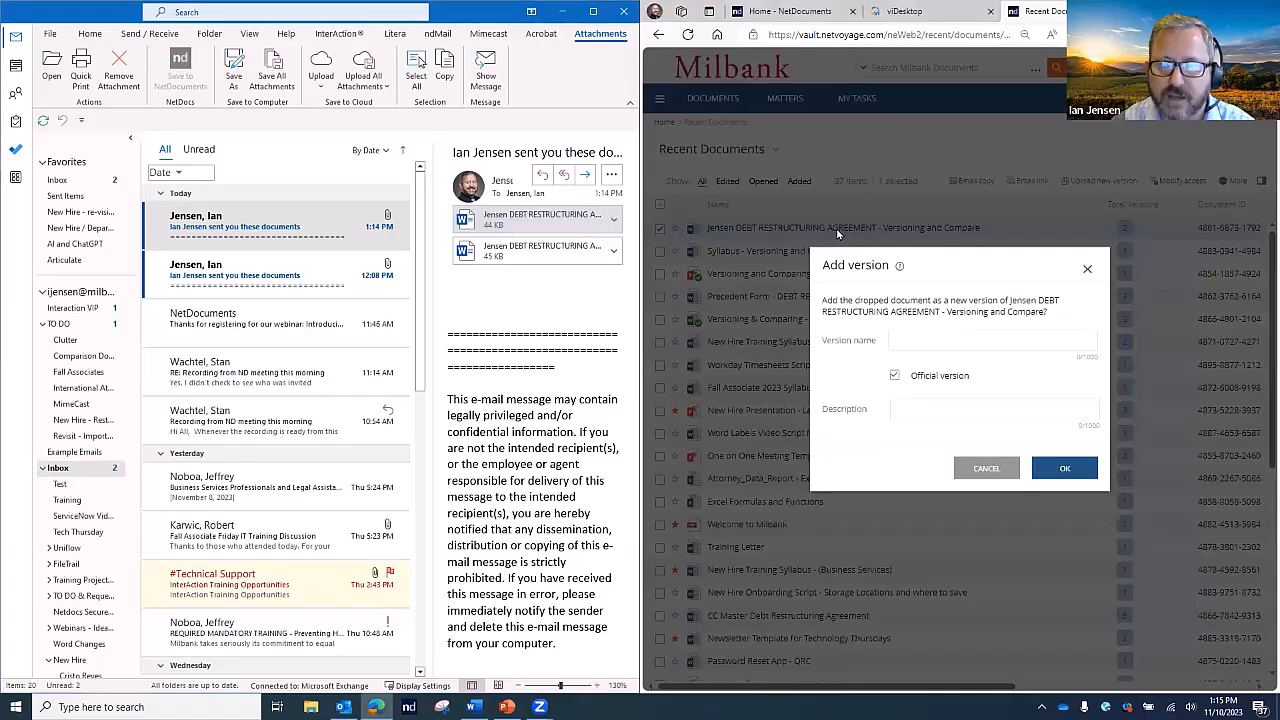
# Add the dropped document as an official version named "Client version" with the description "Client made changes"
pyautogui.click(926, 341)
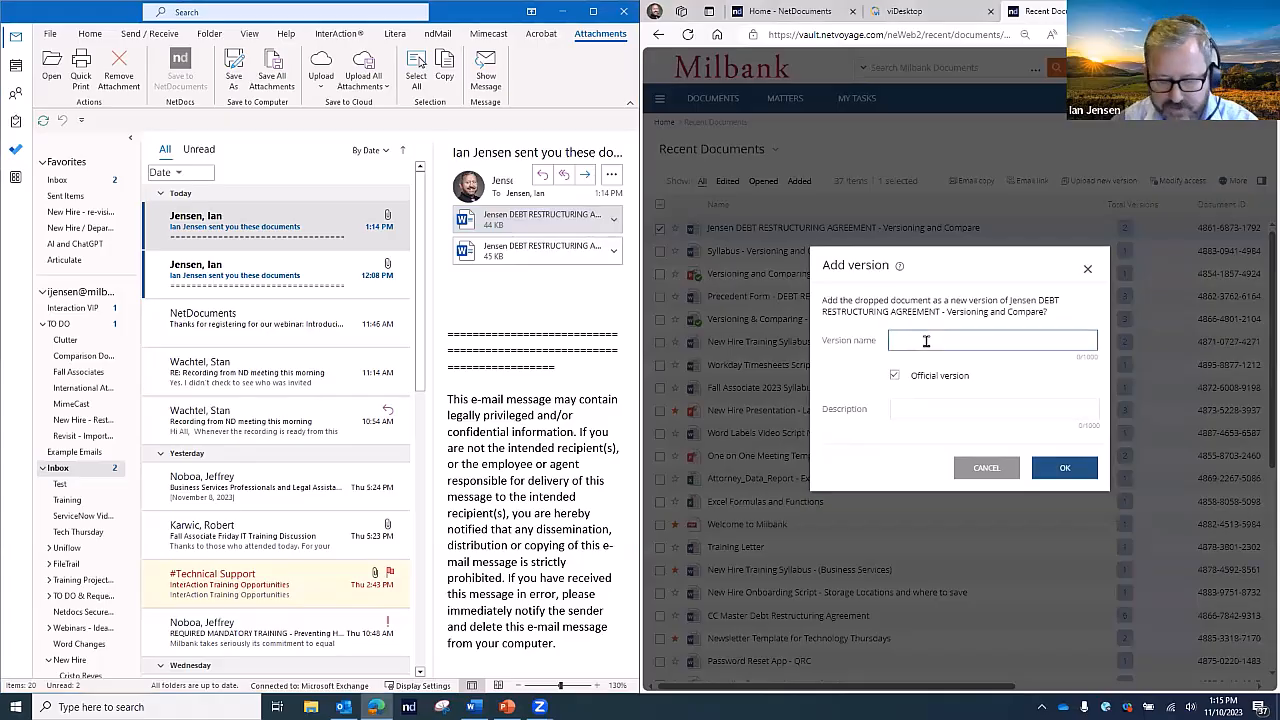
pyautogui.write('CLient version')
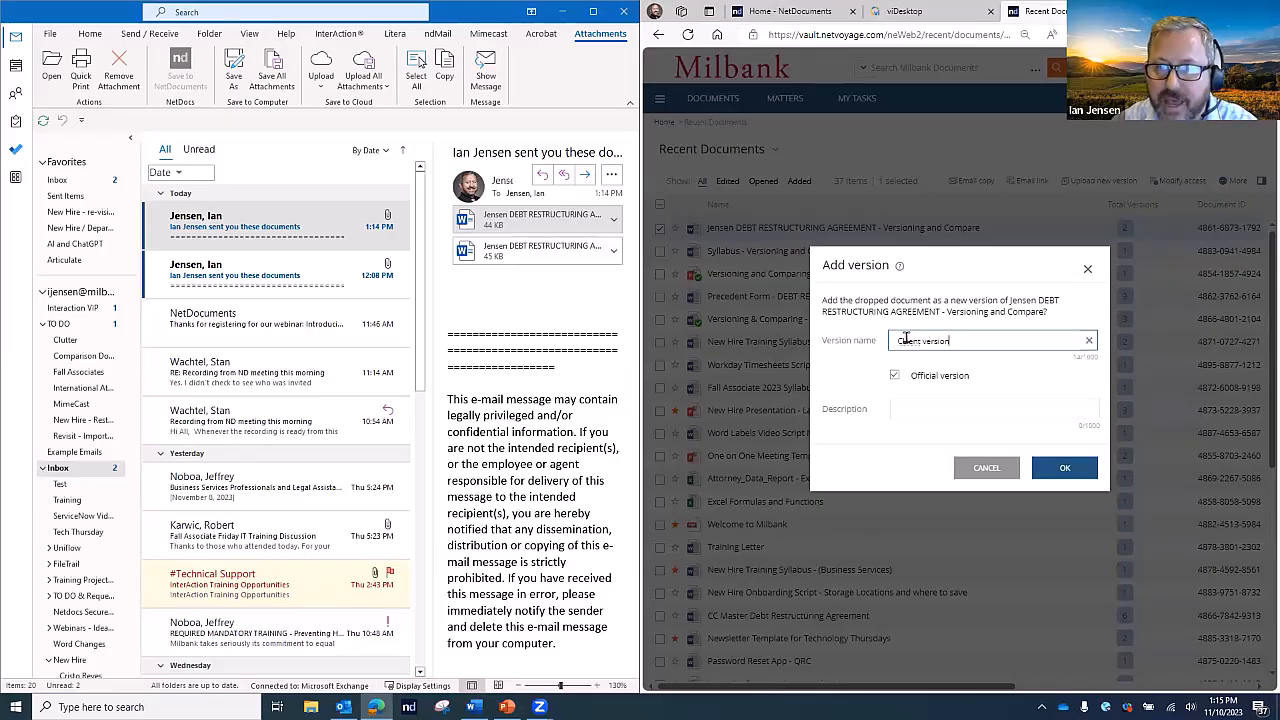
pyautogui.rightClick(905, 341)
pyautogui.press('BackSpace')
pyautogui.write('l')
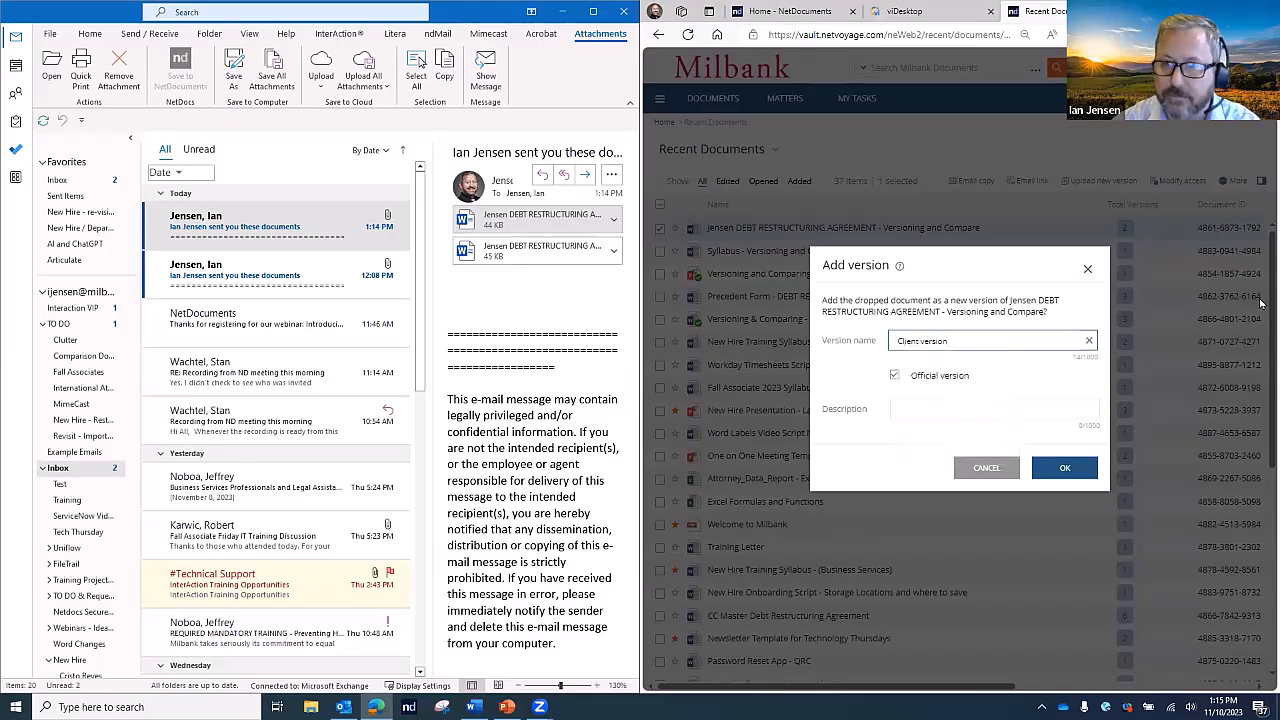
pyautogui.click(913, 409)
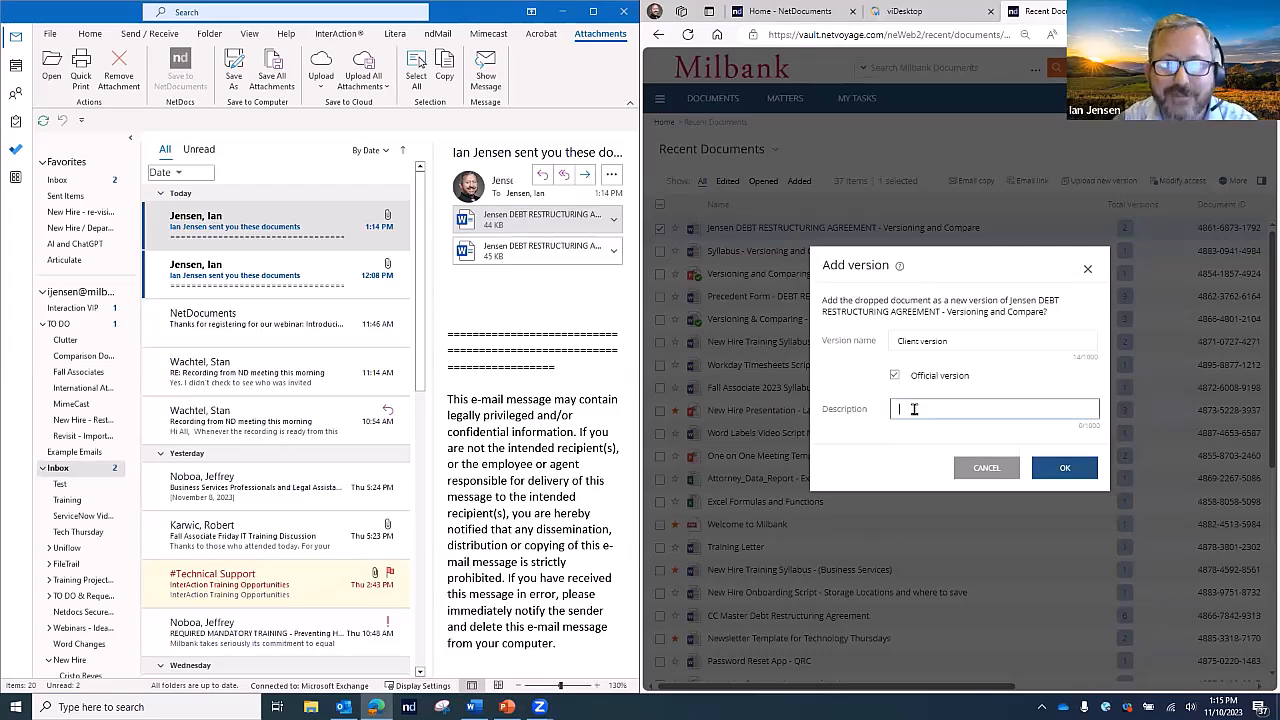
pyautogui.write('Client made changes')
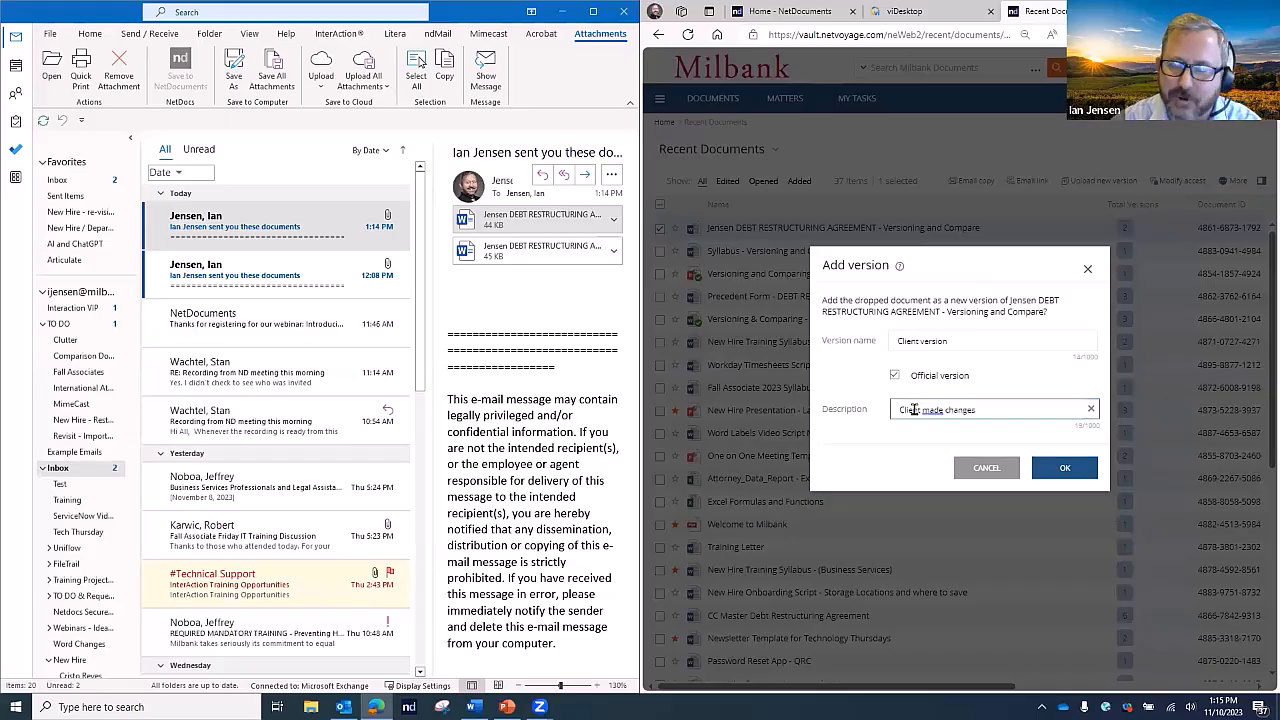
pyautogui.click(1066, 472)
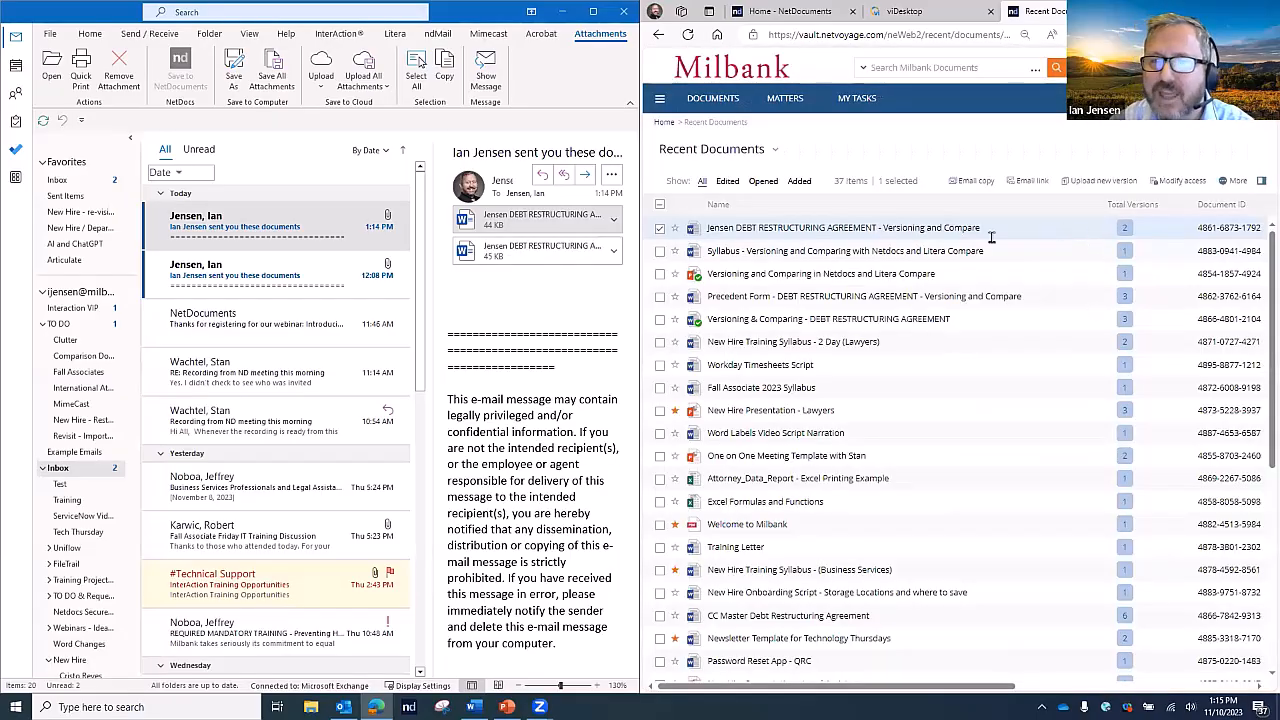
pyautogui.click(1127, 232)
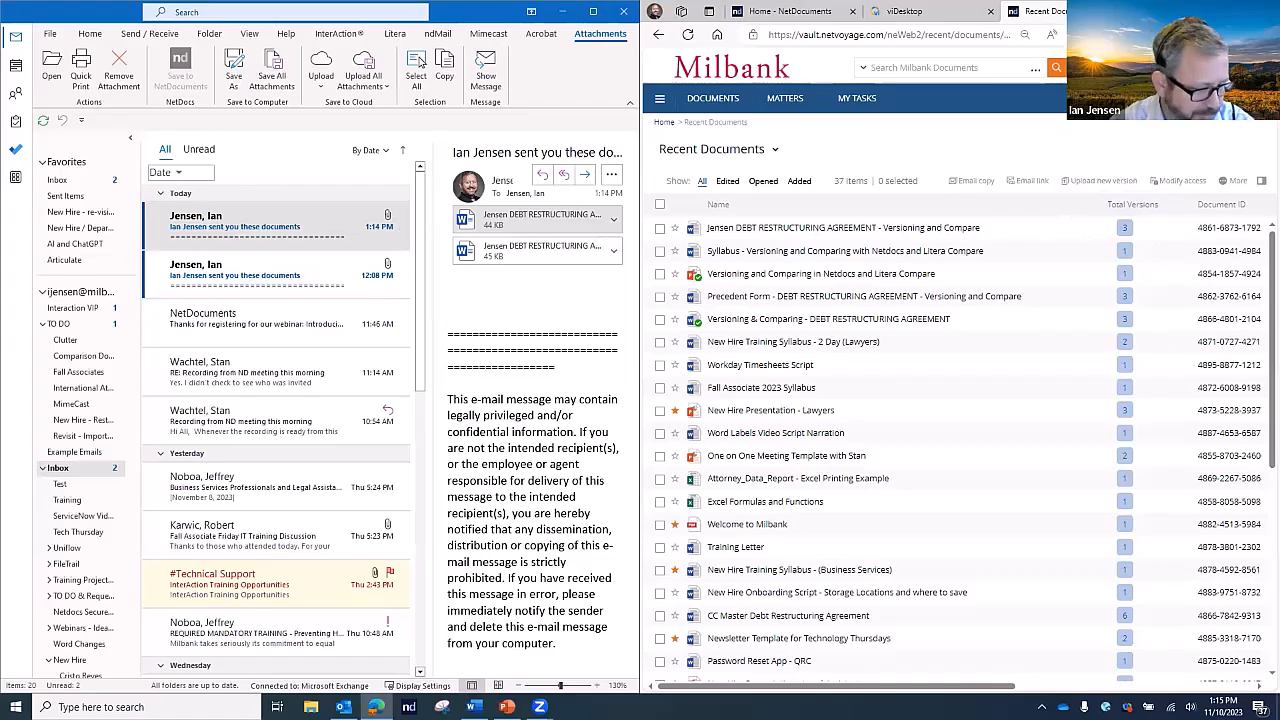
# Maximize NetDocuments, compare the agreement with the Precedent Form agreement using Litera Compare, close the Send to Application window and deselect the Precedent Form
pyautogui.press('super+Up')
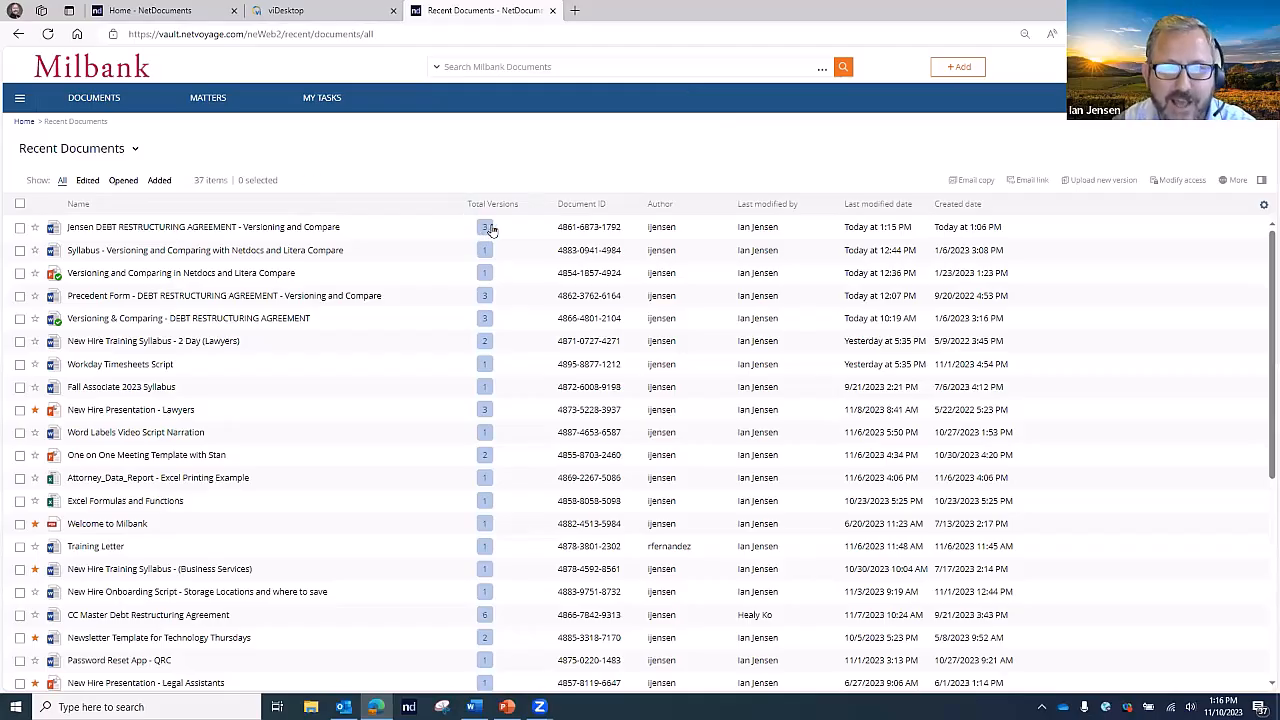
pyautogui.click(20, 228)
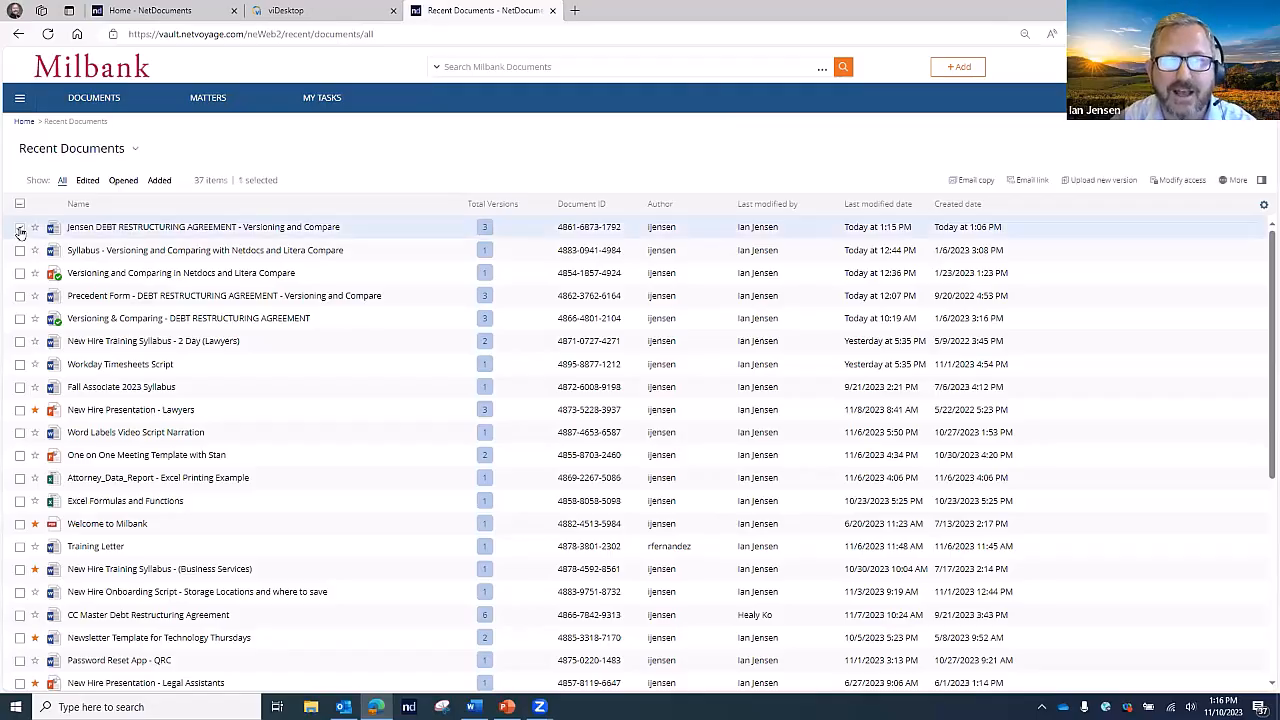
pyautogui.click(20, 297)
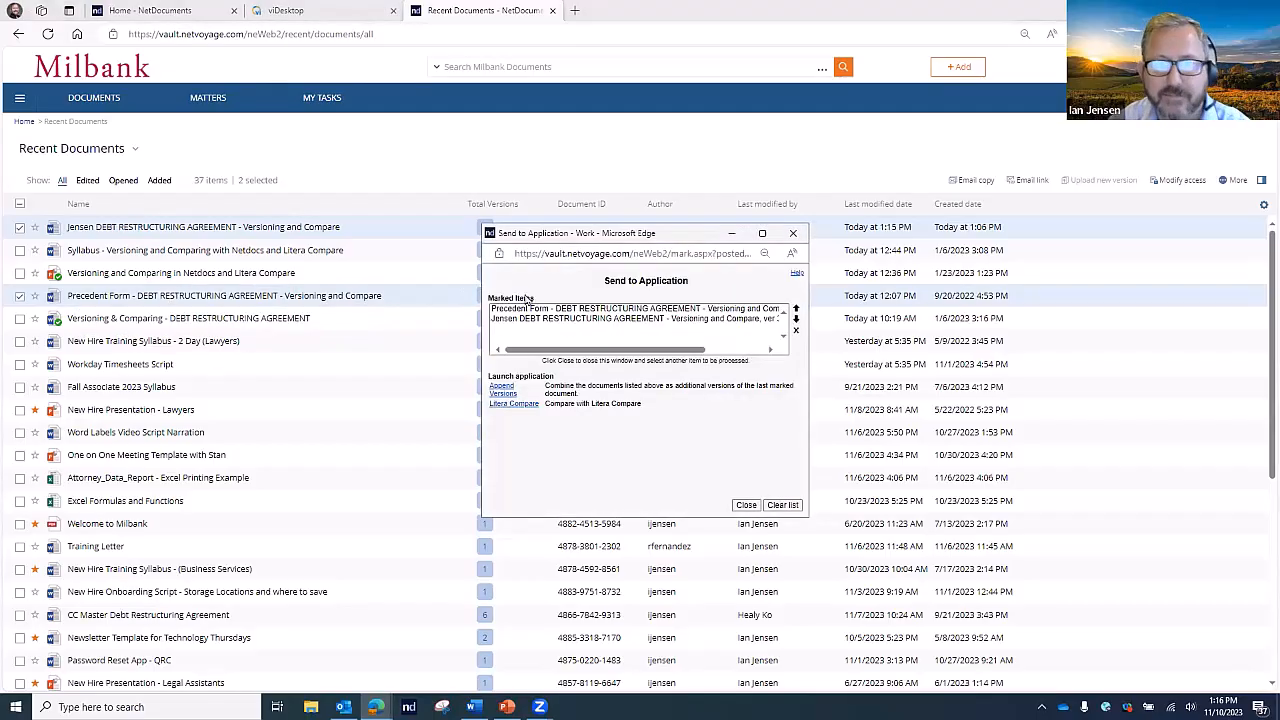
pyautogui.click(574, 317)
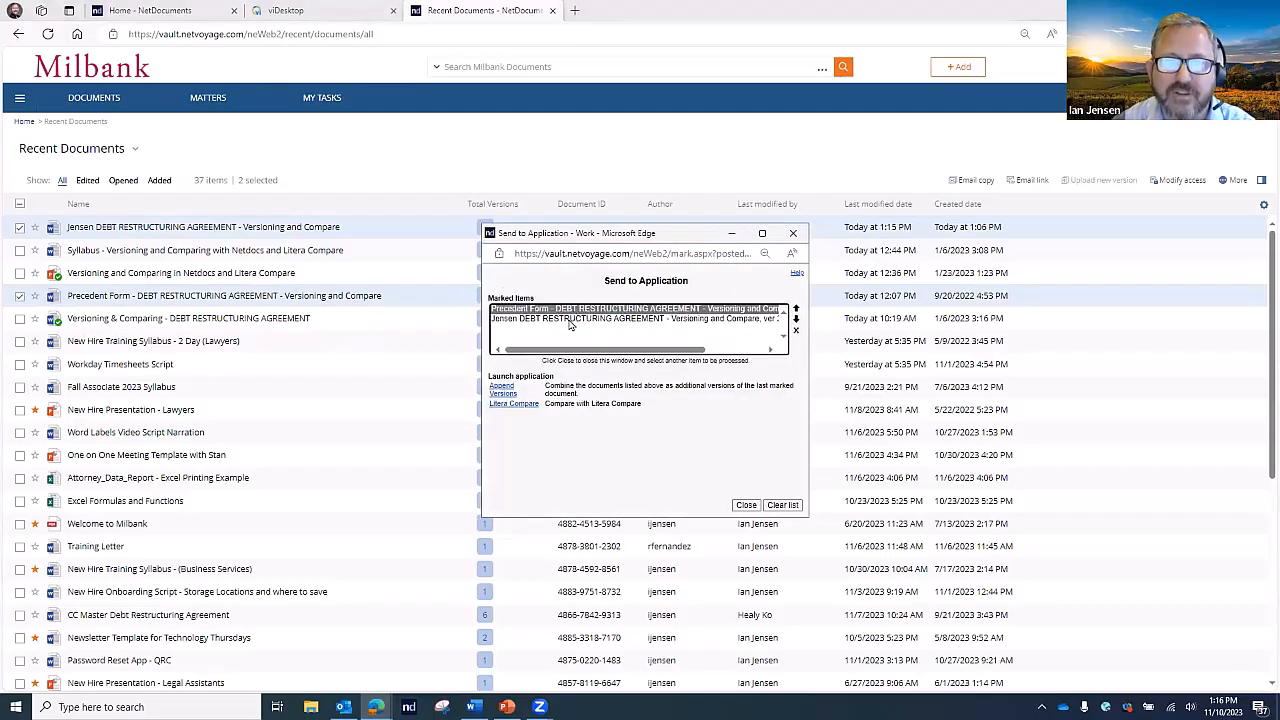
pyautogui.click(520, 403)
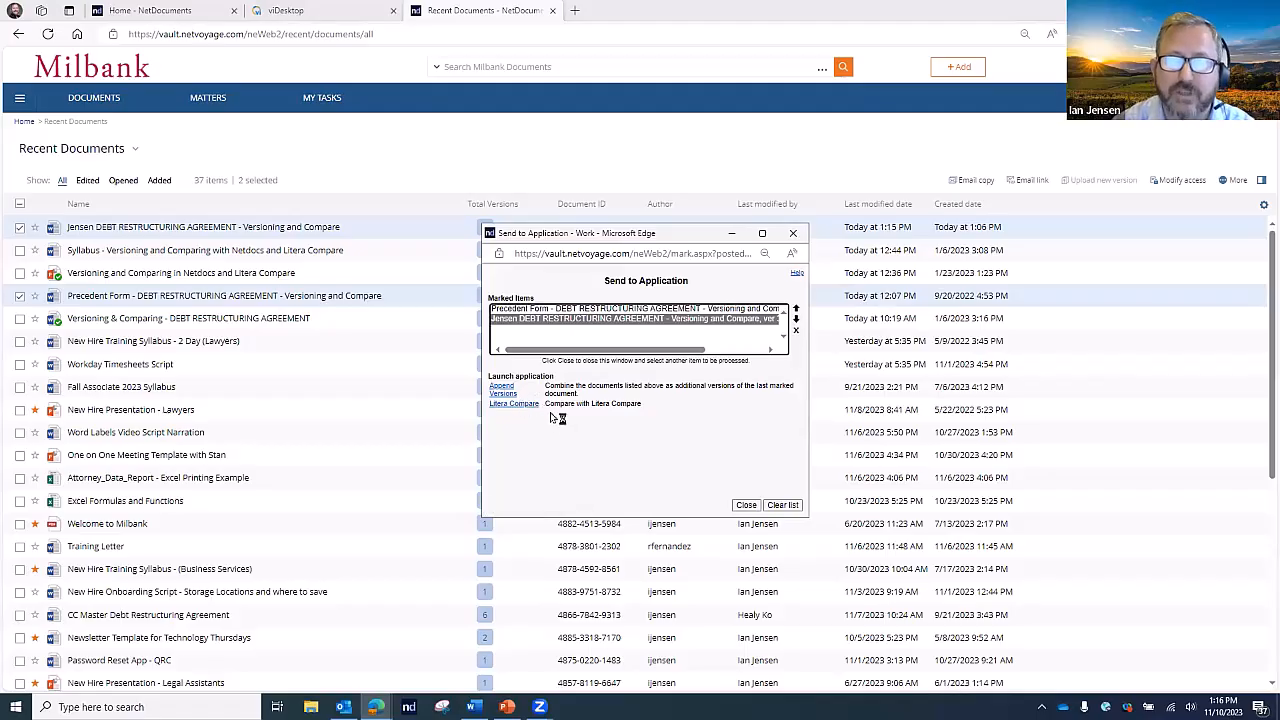
pyautogui.click(746, 504)
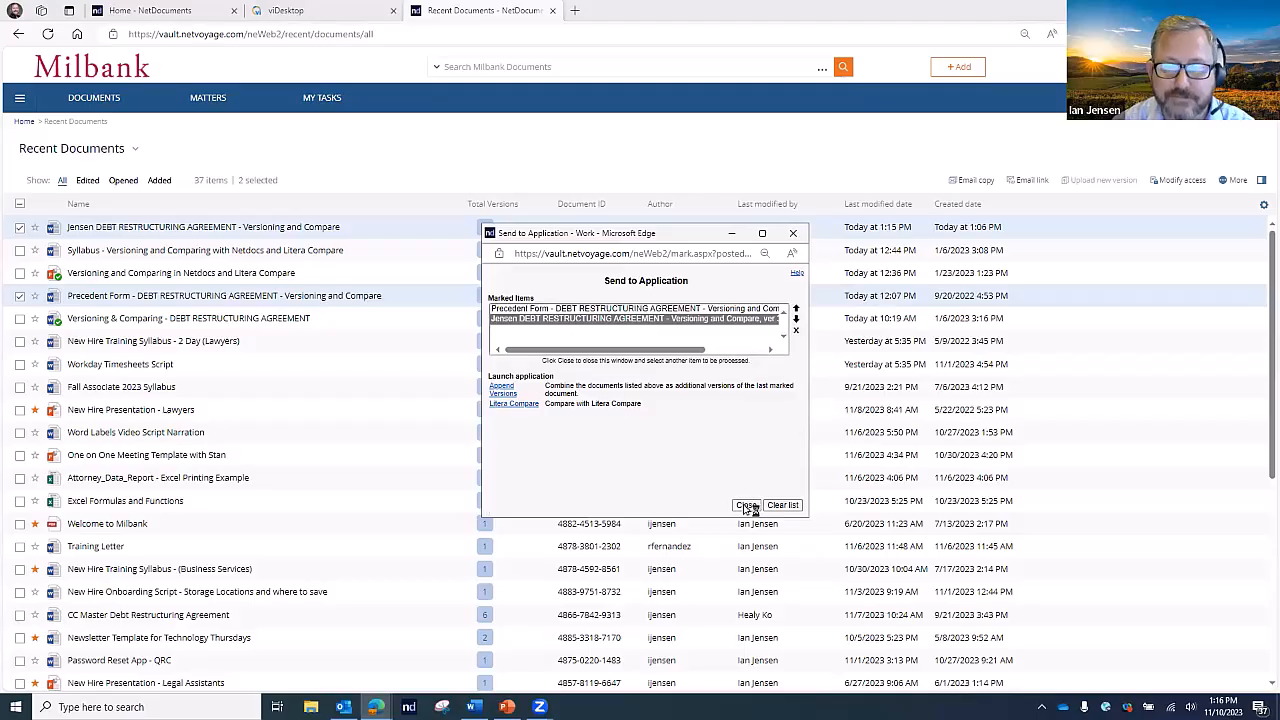
pyautogui.click(21, 297)
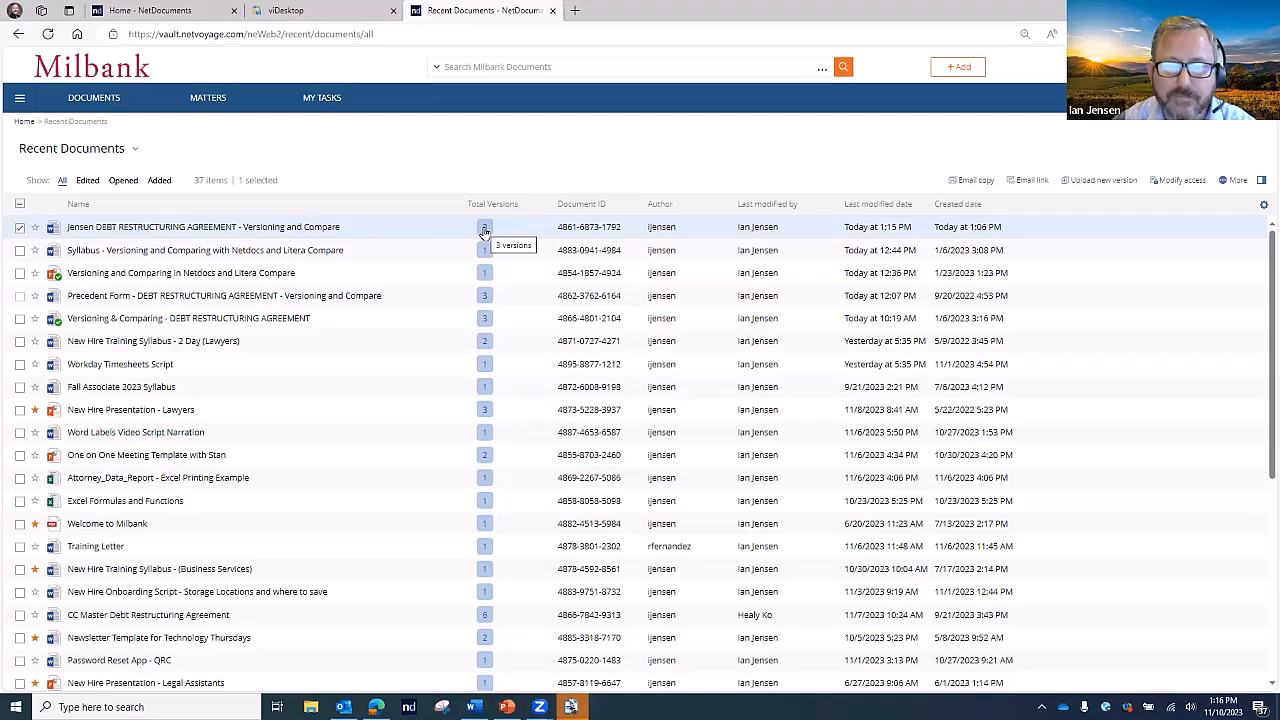
# Switch to Litera Compare to view the redline of both agreements, and close it without saving the comparison
pyautogui.click(572, 707)
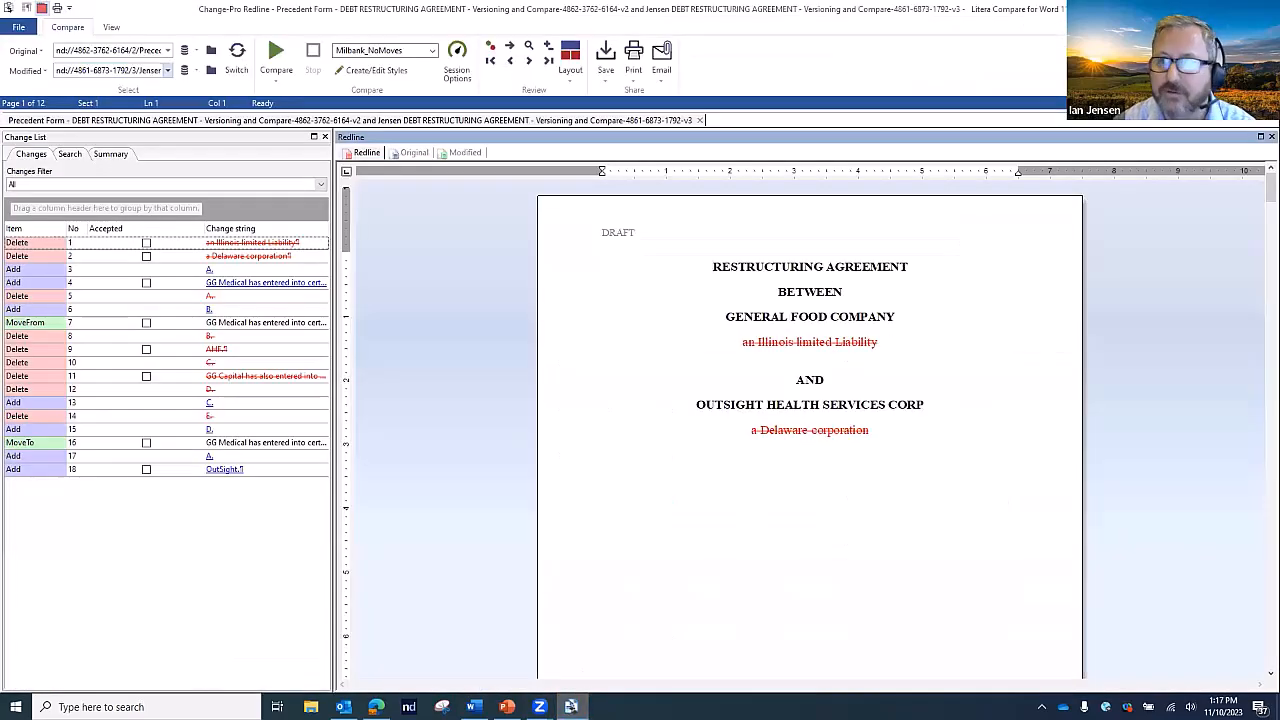
pyautogui.click(1264, 9)
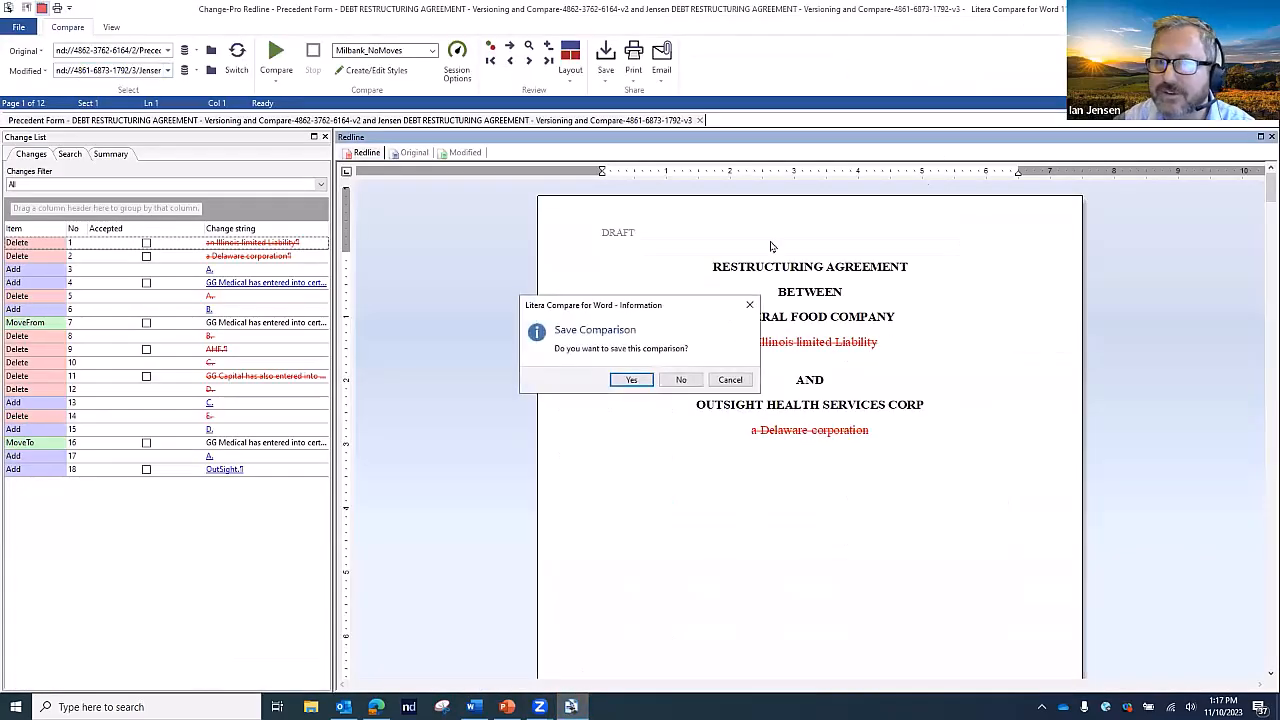
pyautogui.click(680, 382)
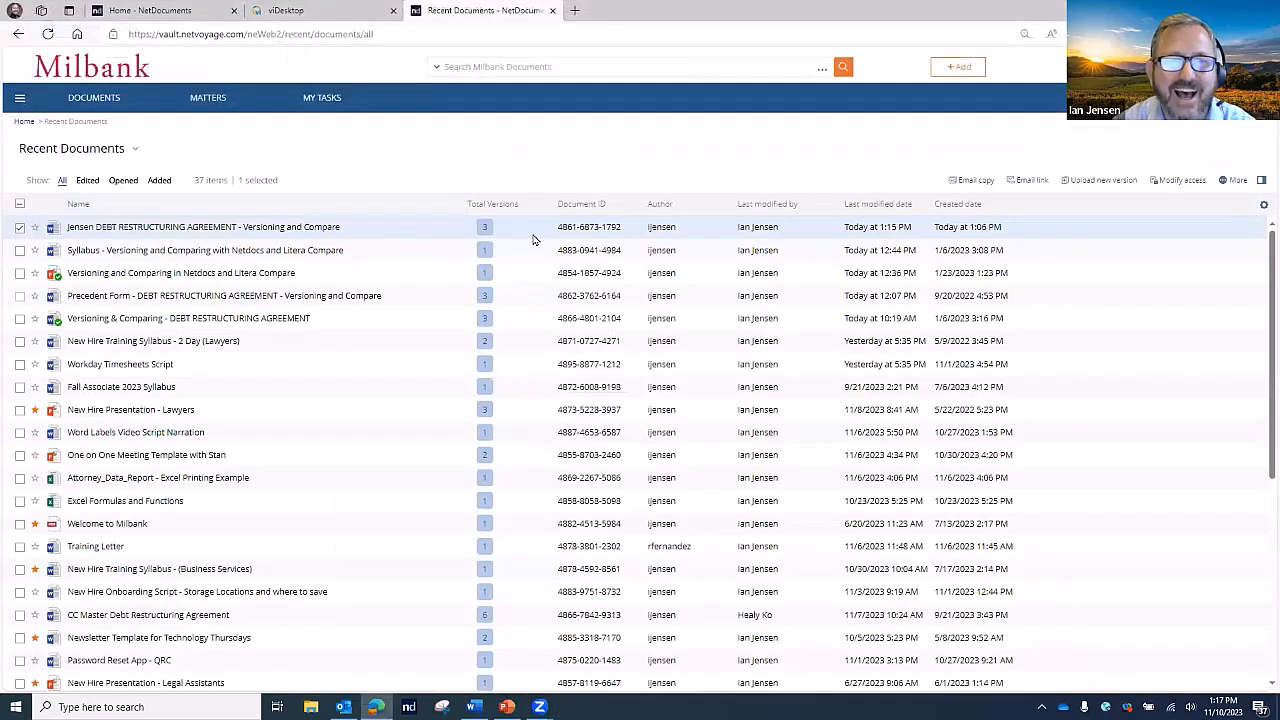
# Open the debt restructuring agreement's version list, select versions 1 and 3, and send them to an application
pyautogui.click(486, 233)
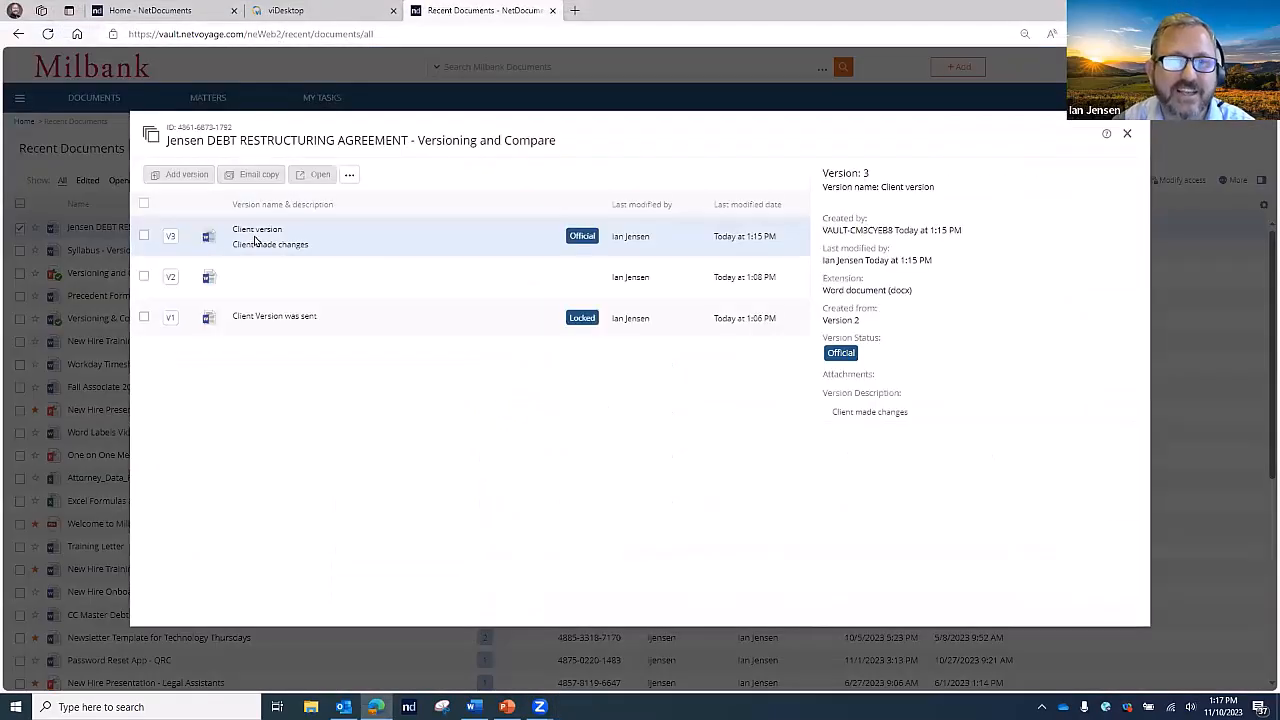
pyautogui.click(143, 319)
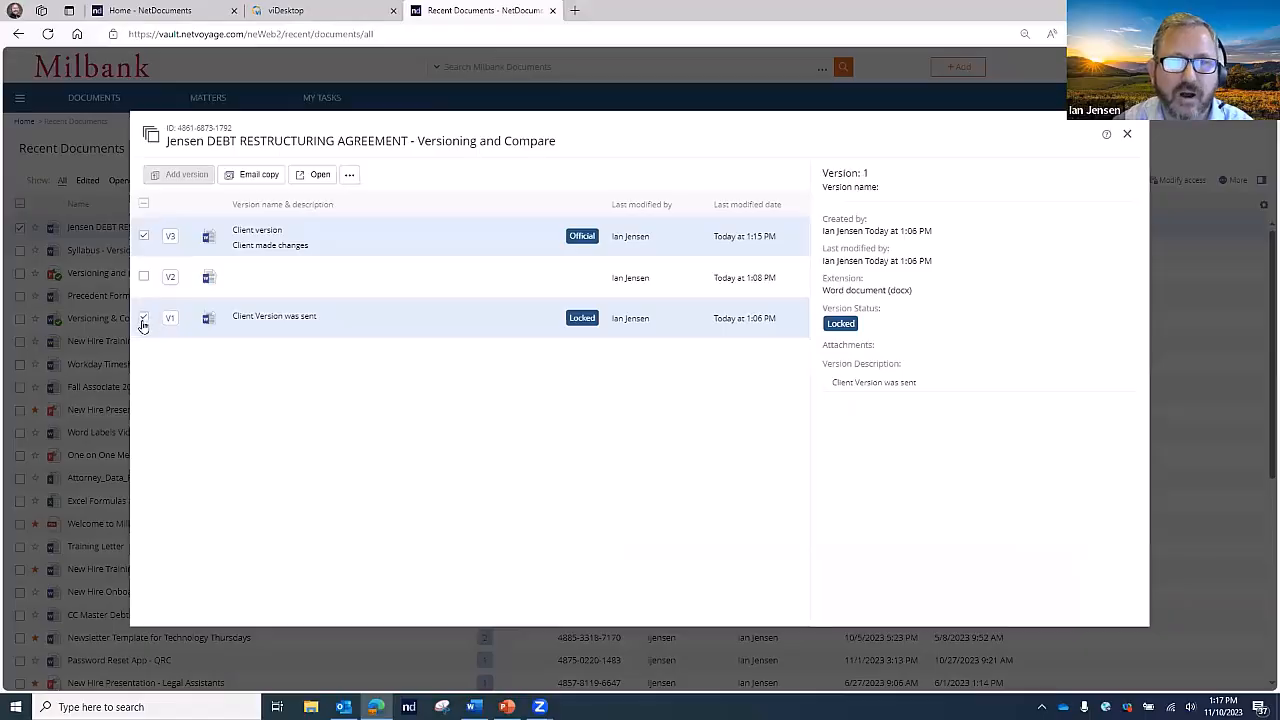
pyautogui.click(143, 236)
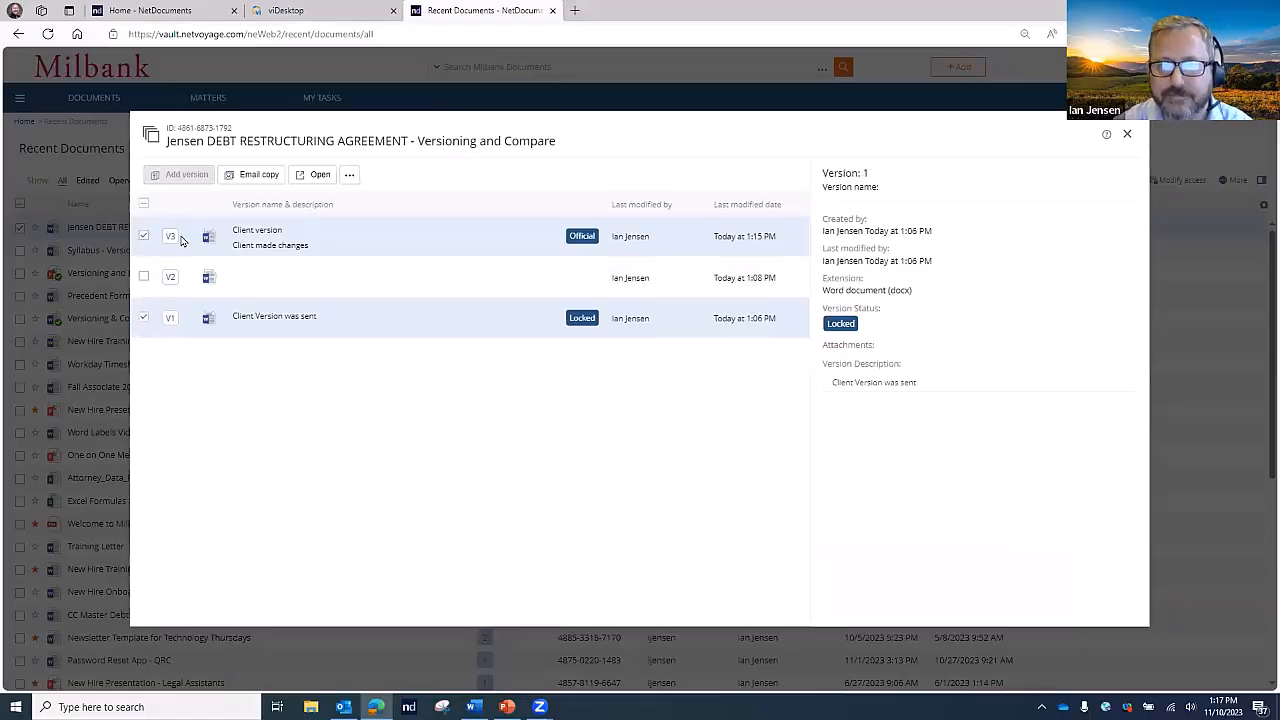
pyautogui.click(350, 176)
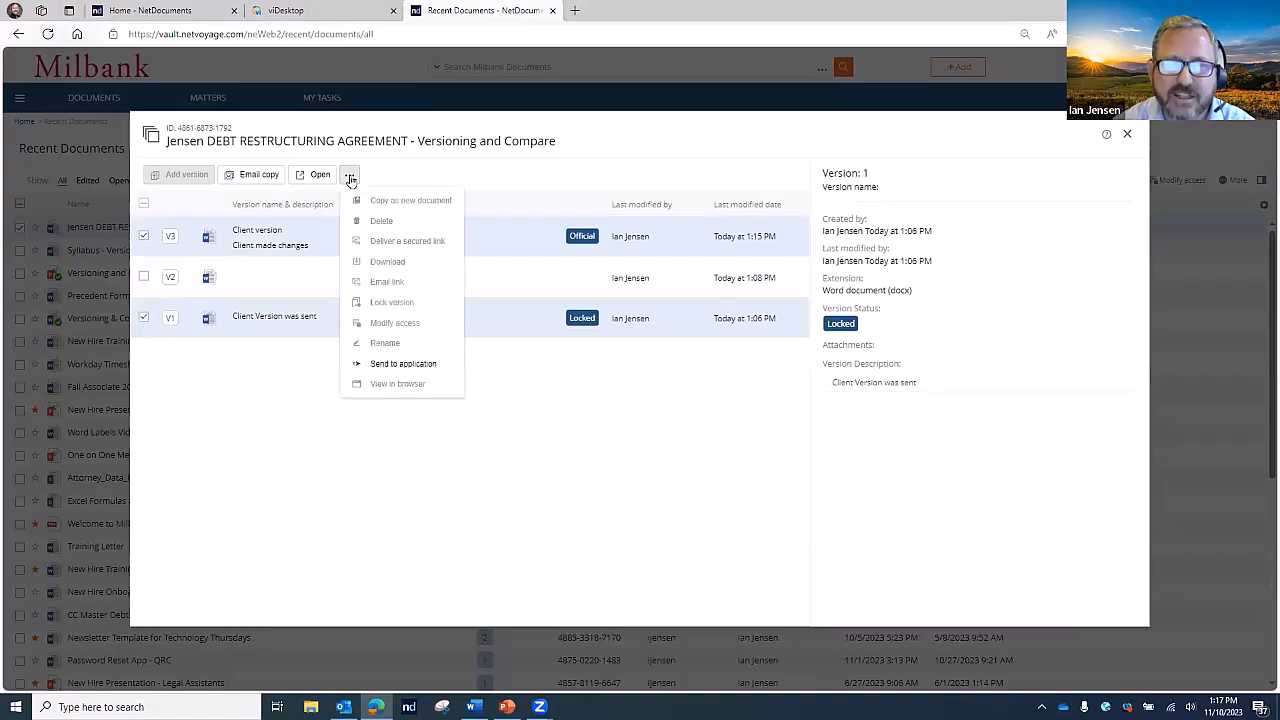
pyautogui.click(403, 364)
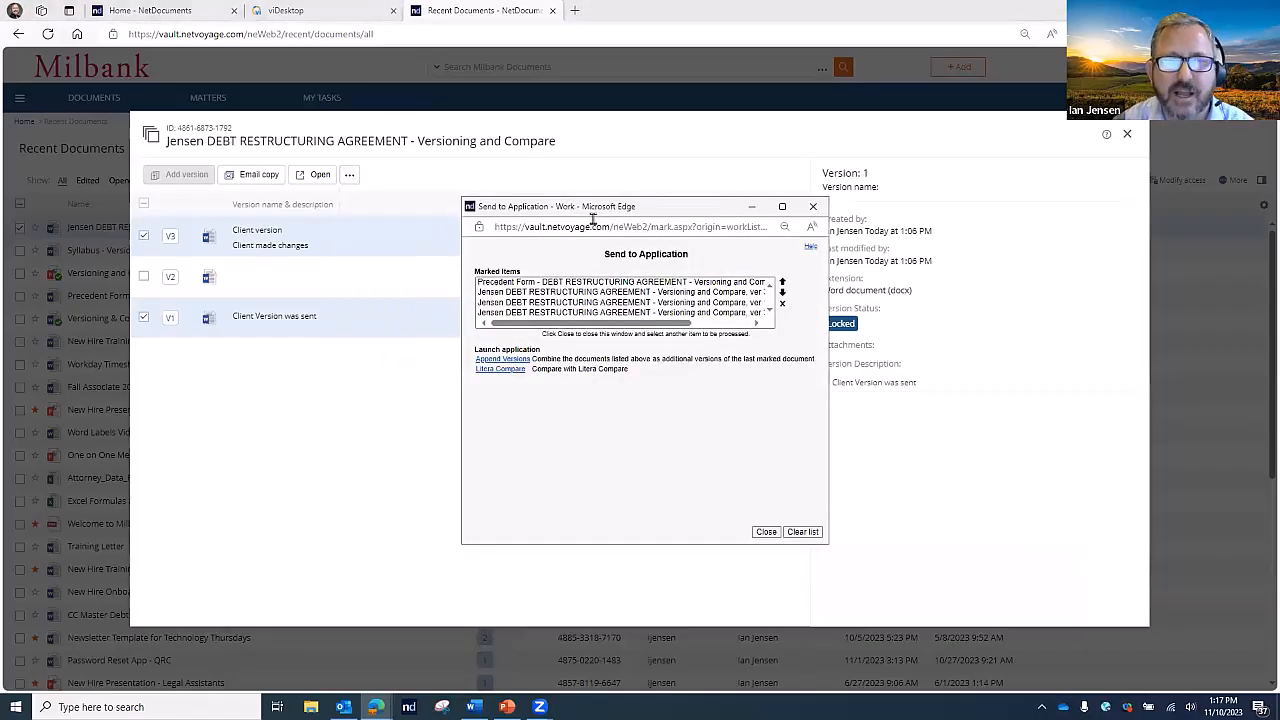
# Remove the duplicate version 3 entry and the version 1 entry of the agreement from the marked items
pyautogui.moveTo(591, 212); pyautogui.dragTo(552, 204)
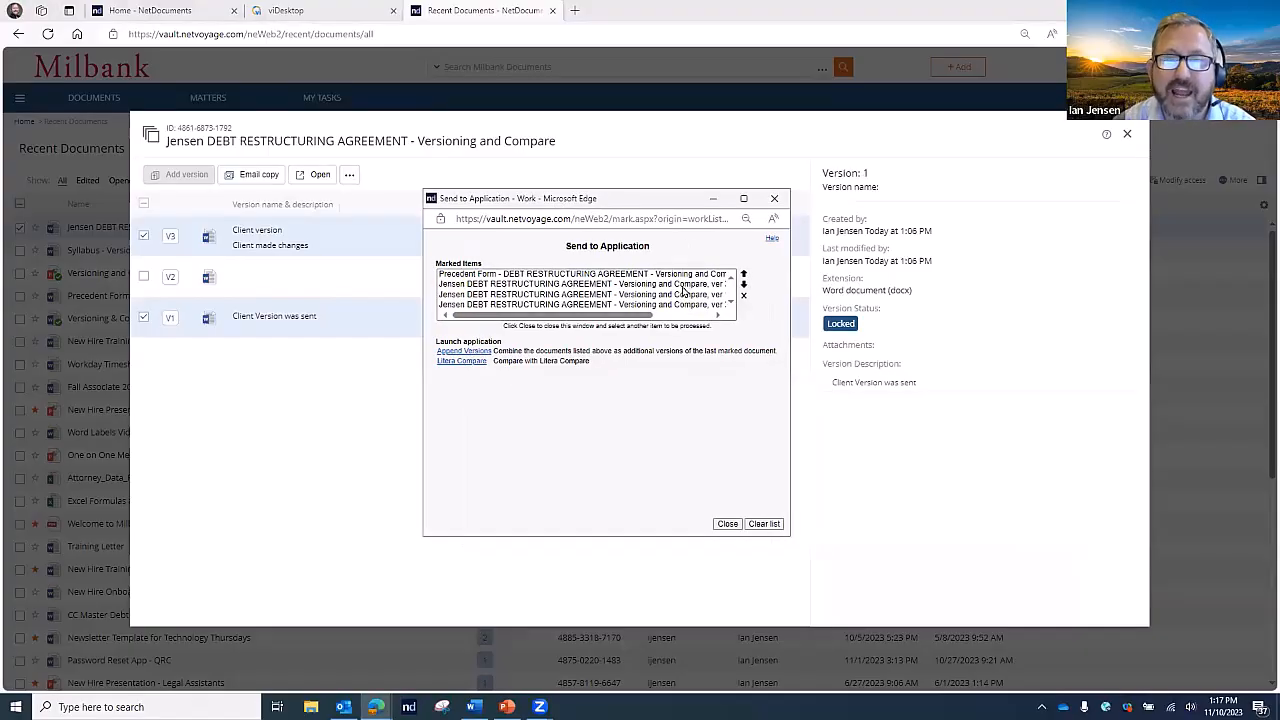
pyautogui.moveTo(648, 318); pyautogui.dragTo(728, 318)
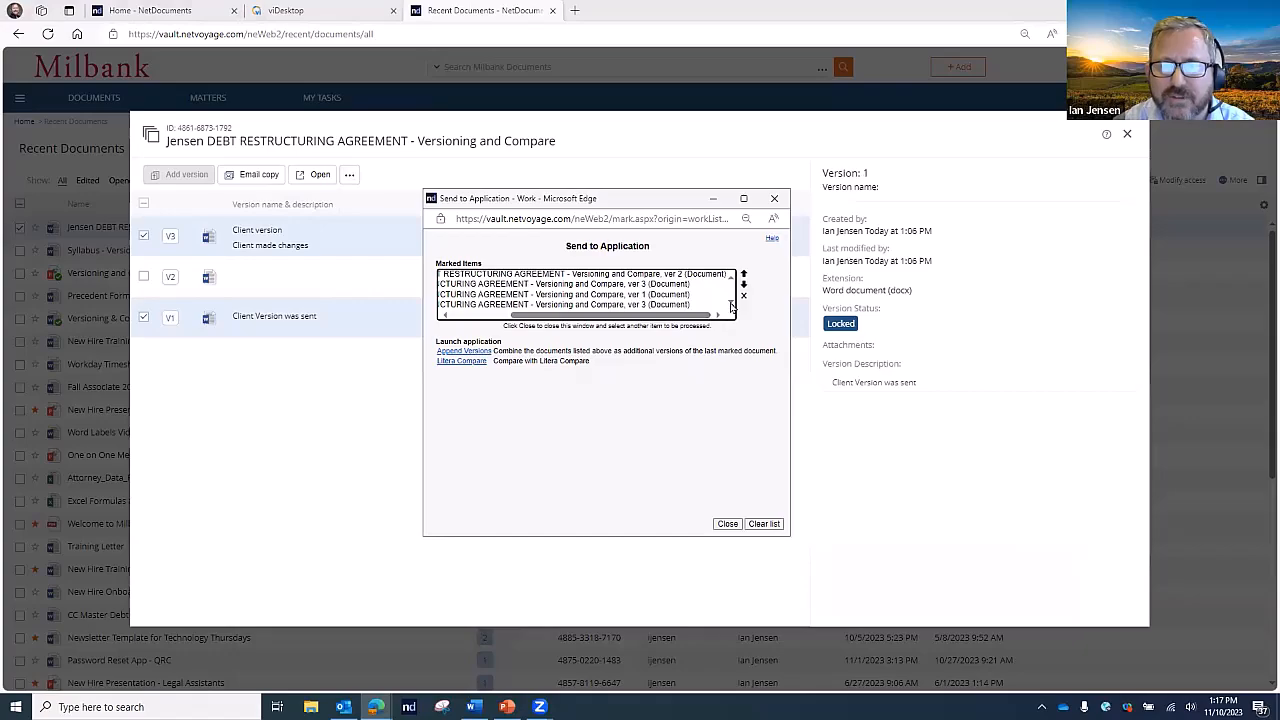
pyautogui.click(632, 297)
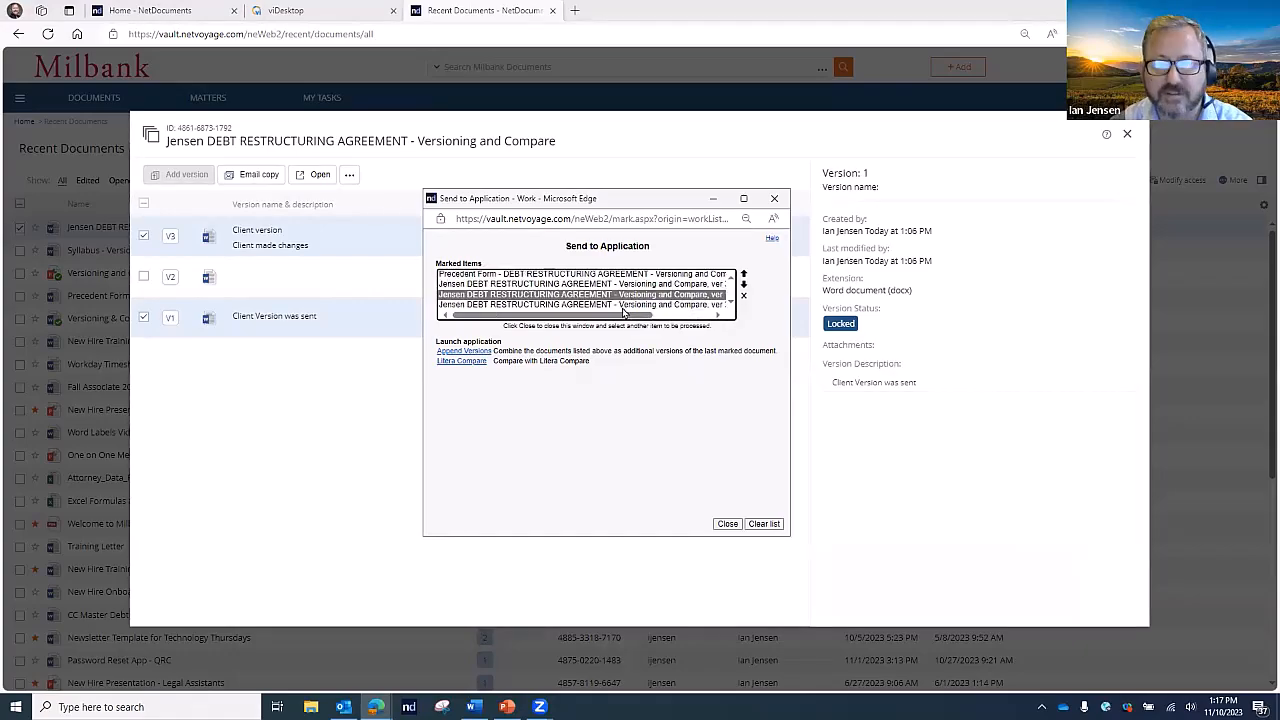
pyautogui.click(627, 306)
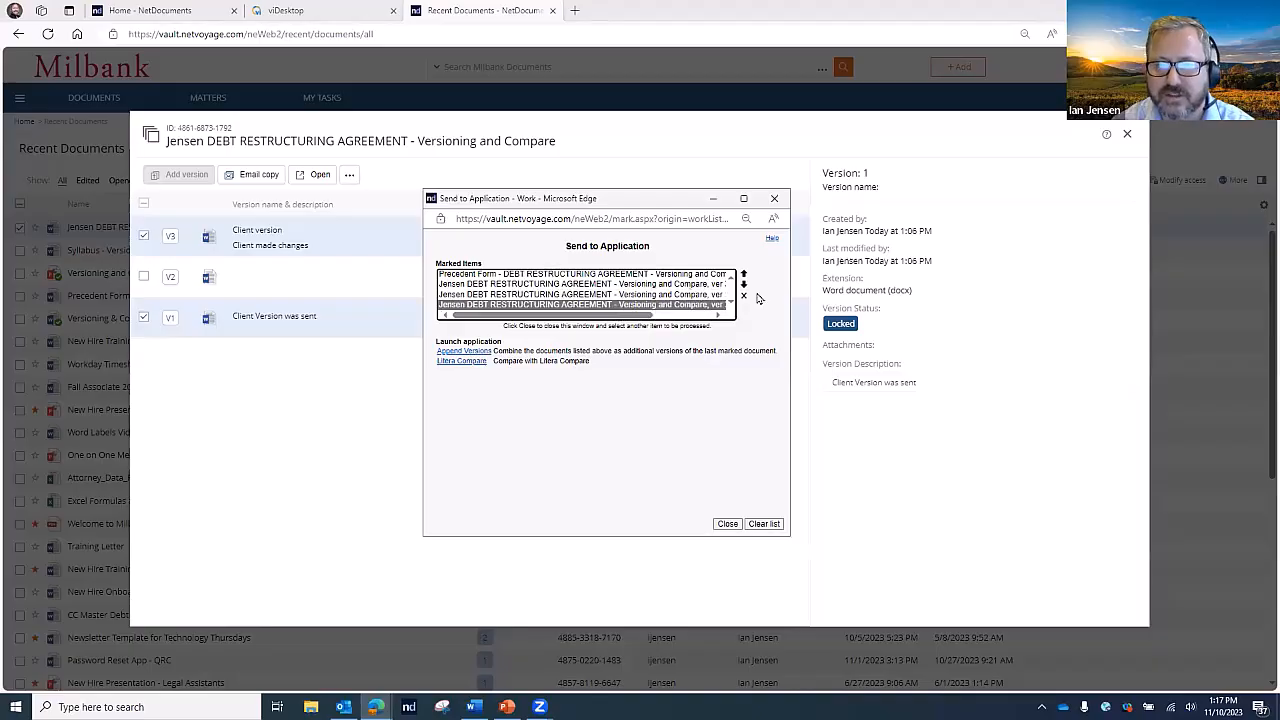
pyautogui.click(743, 295)
pyautogui.click(662, 314)
pyautogui.click(743, 297)
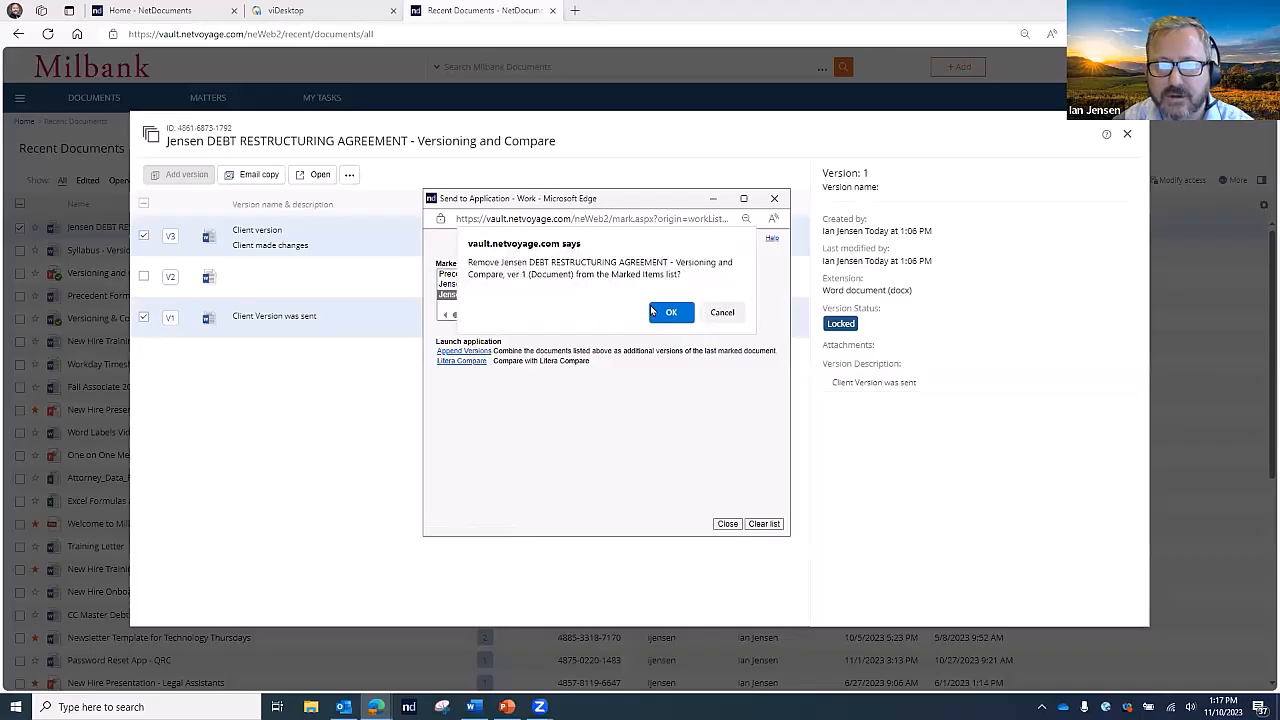
pyautogui.click(660, 312)
pyautogui.moveTo(533, 318)
pyautogui.mouseDown()
pyautogui.moveTo(626, 326)
pyautogui.moveTo(525, 322)
pyautogui.mouseUp()
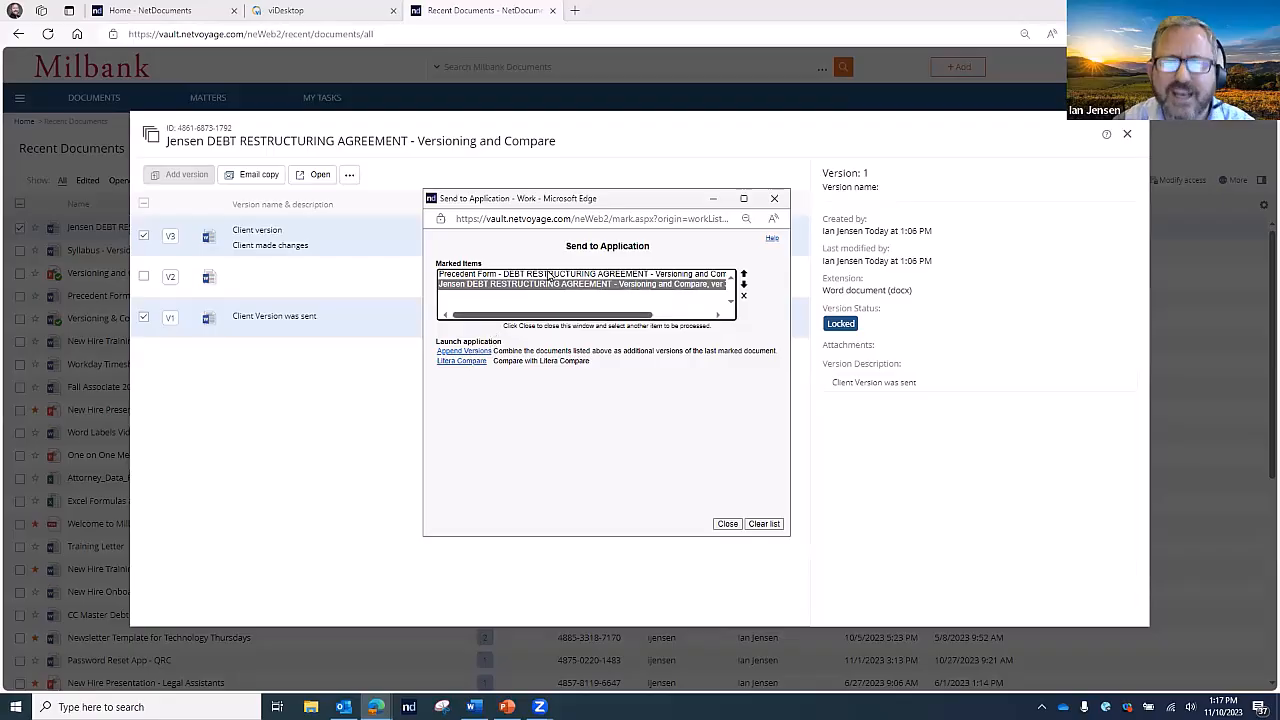
# Compare the Precedent Form with version 3 of the agreement using Litera Compare, and close the version list
pyautogui.click(467, 362)
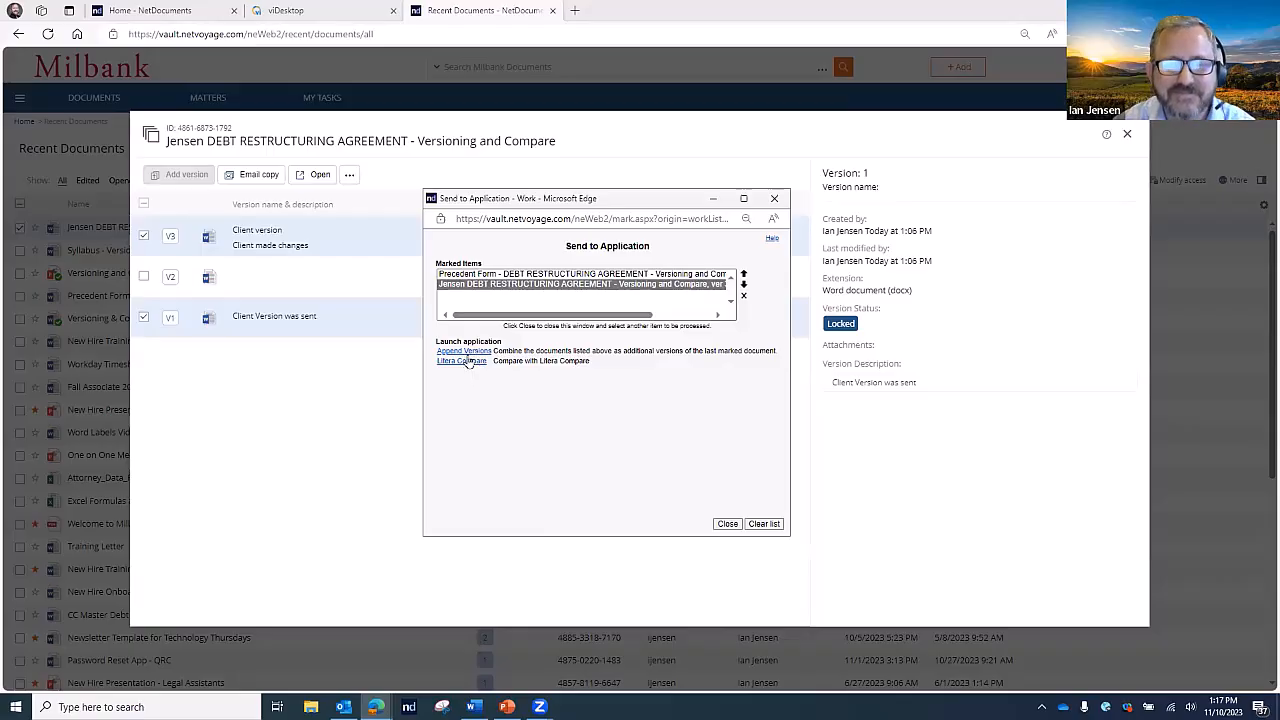
pyautogui.click(467, 361)
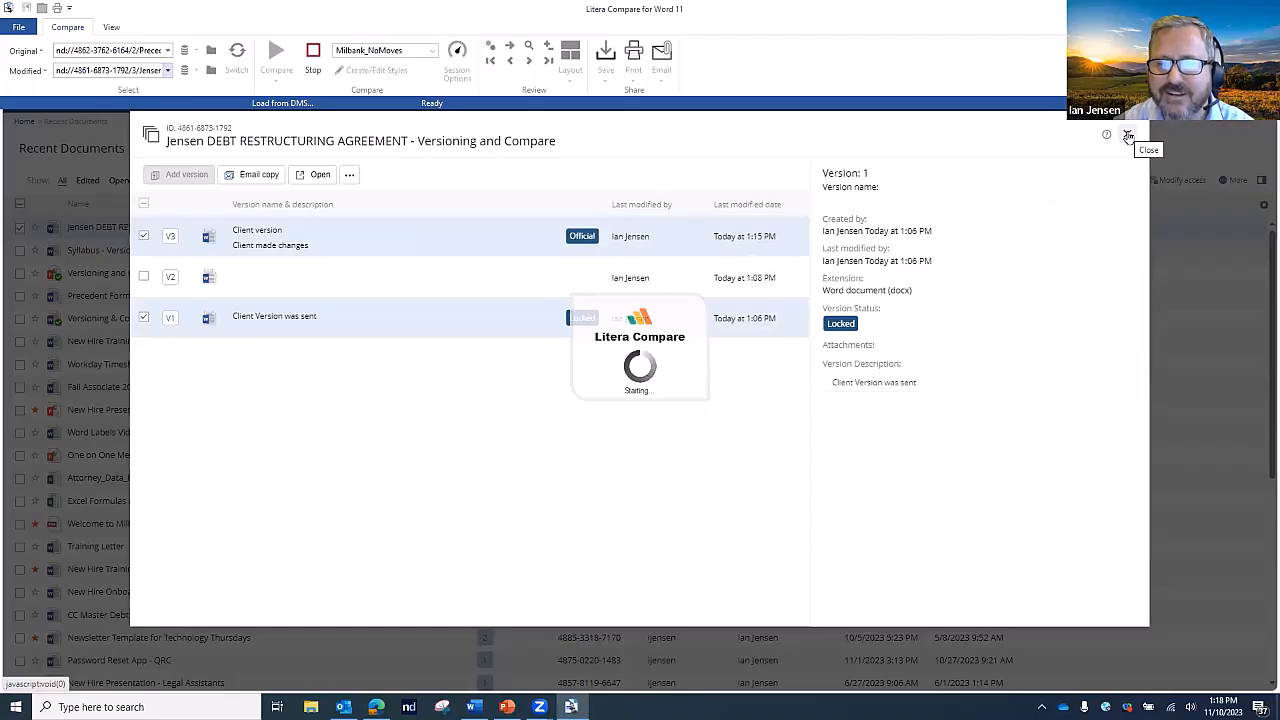
pyautogui.click(1128, 136)
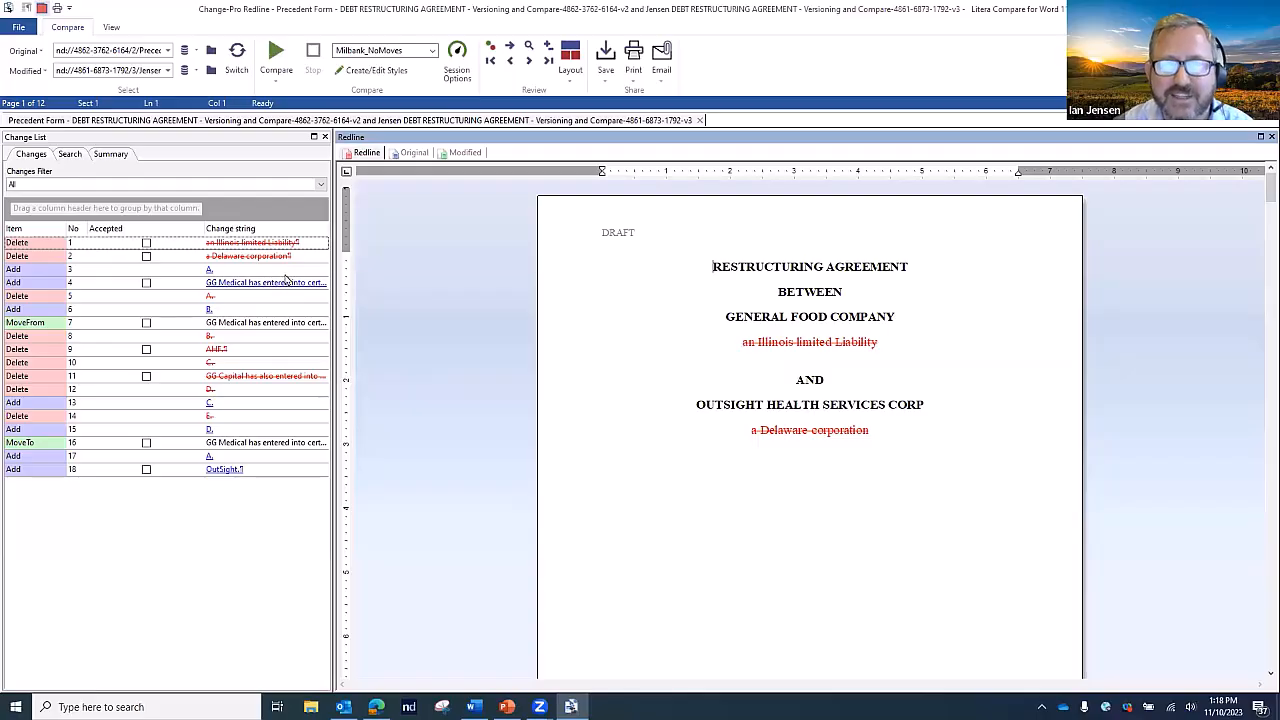
# Step through the listed changes from number 1 to number 18 and examine each one in the redline
pyautogui.click(240, 244)
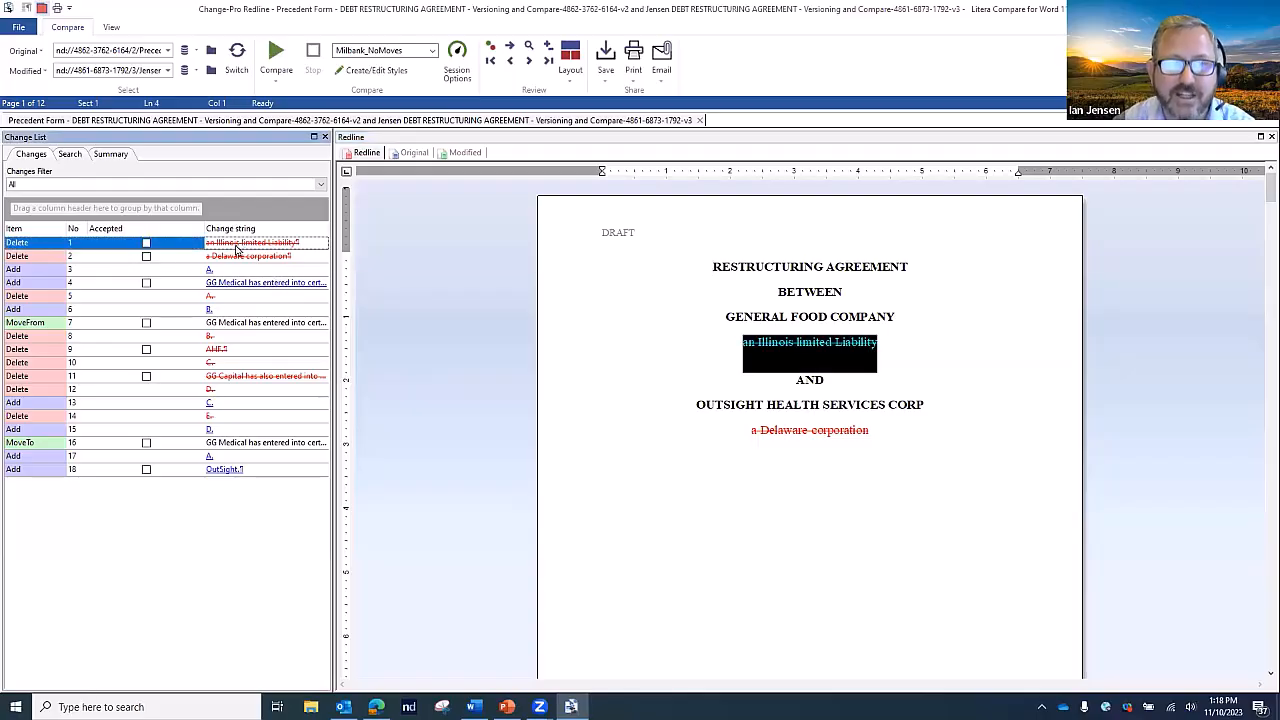
pyautogui.click(232, 258)
pyautogui.click(228, 279)
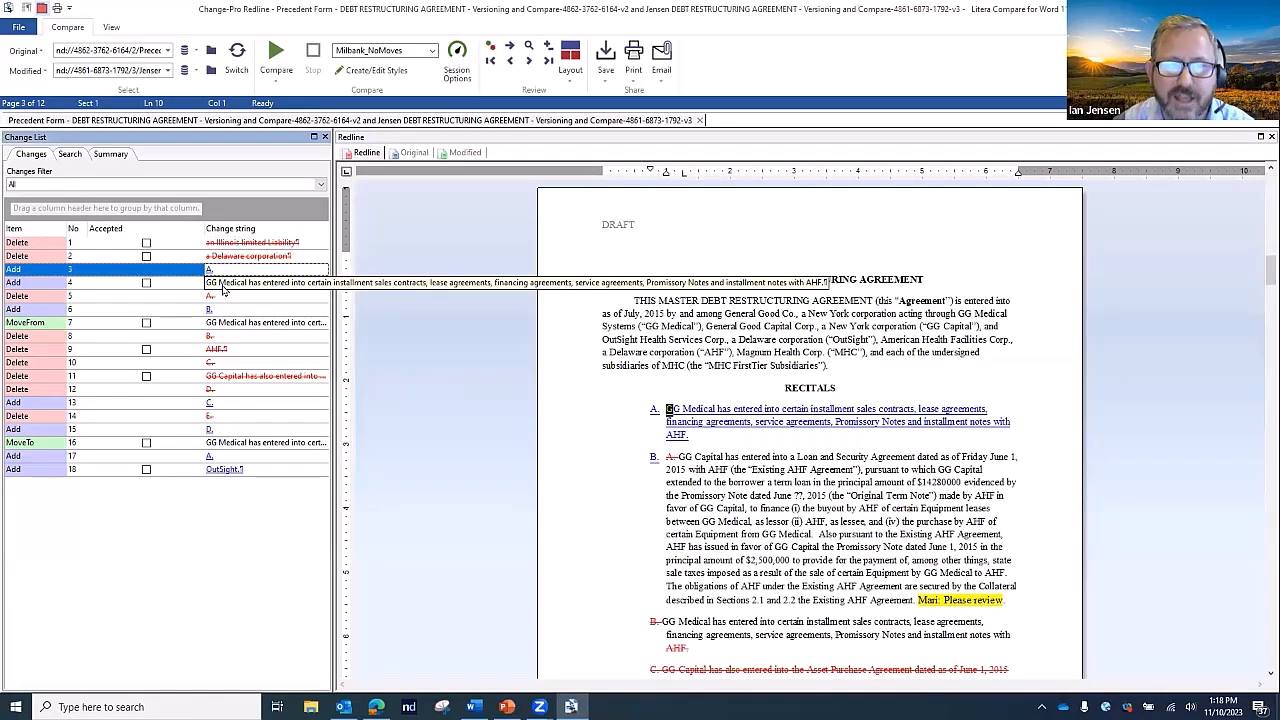
pyautogui.click(218, 298)
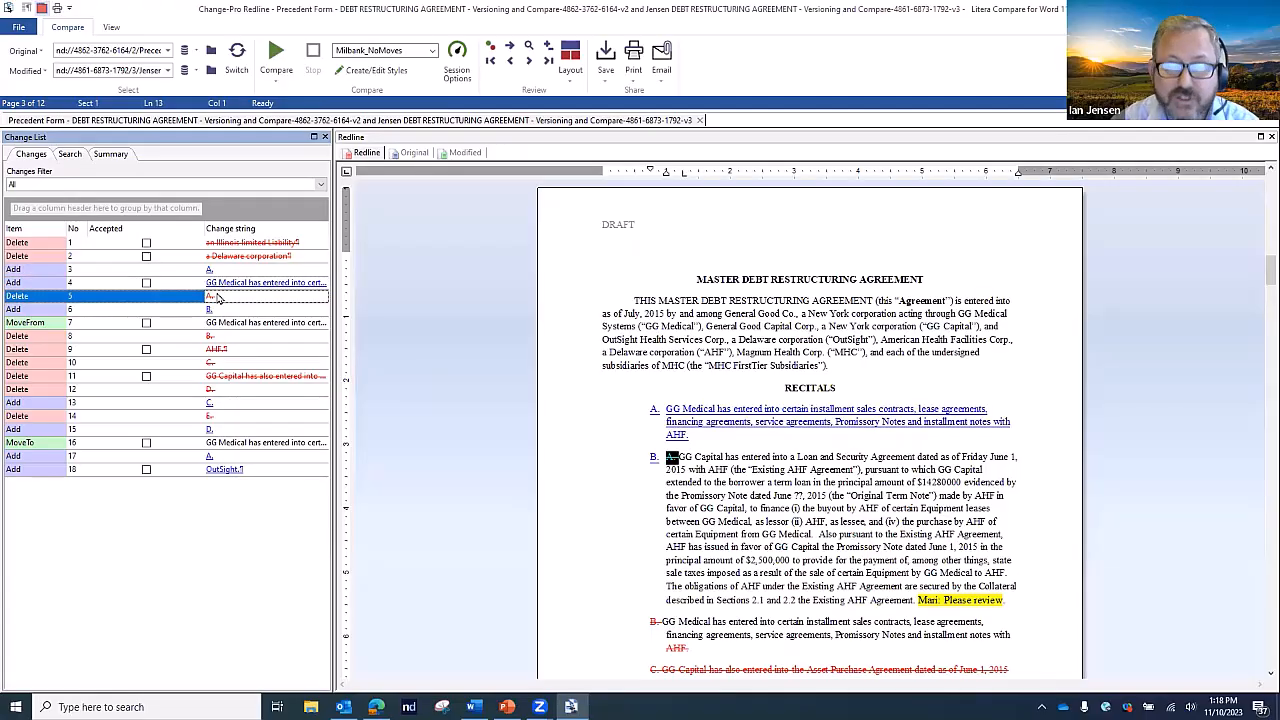
pyautogui.click(218, 310)
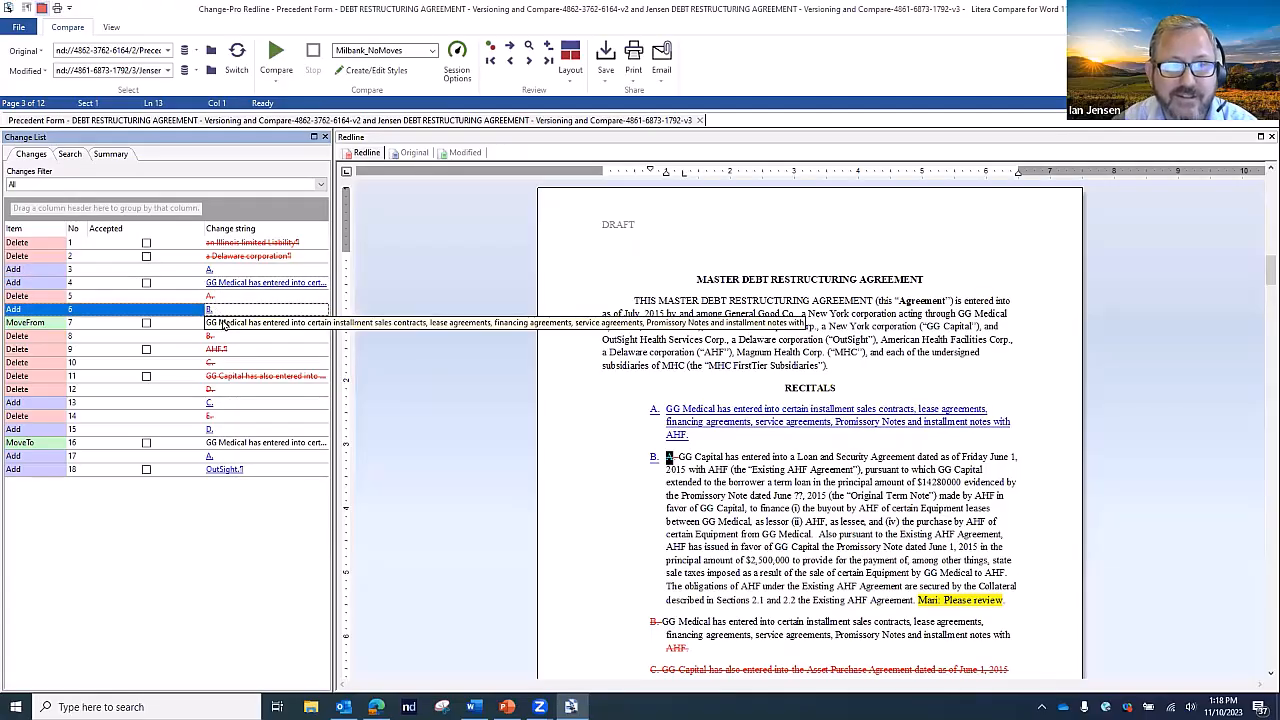
pyautogui.click(220, 323)
pyautogui.click(208, 339)
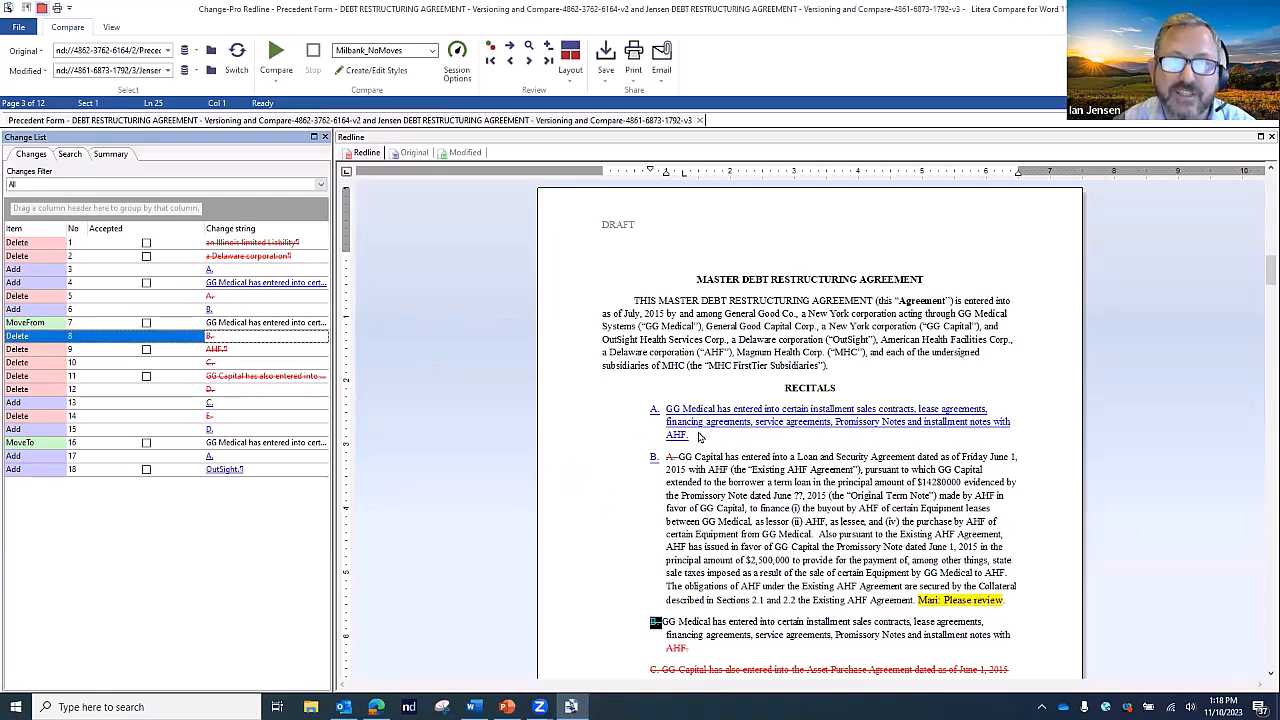
pyautogui.click(173, 350)
pyautogui.click(171, 364)
pyautogui.click(172, 377)
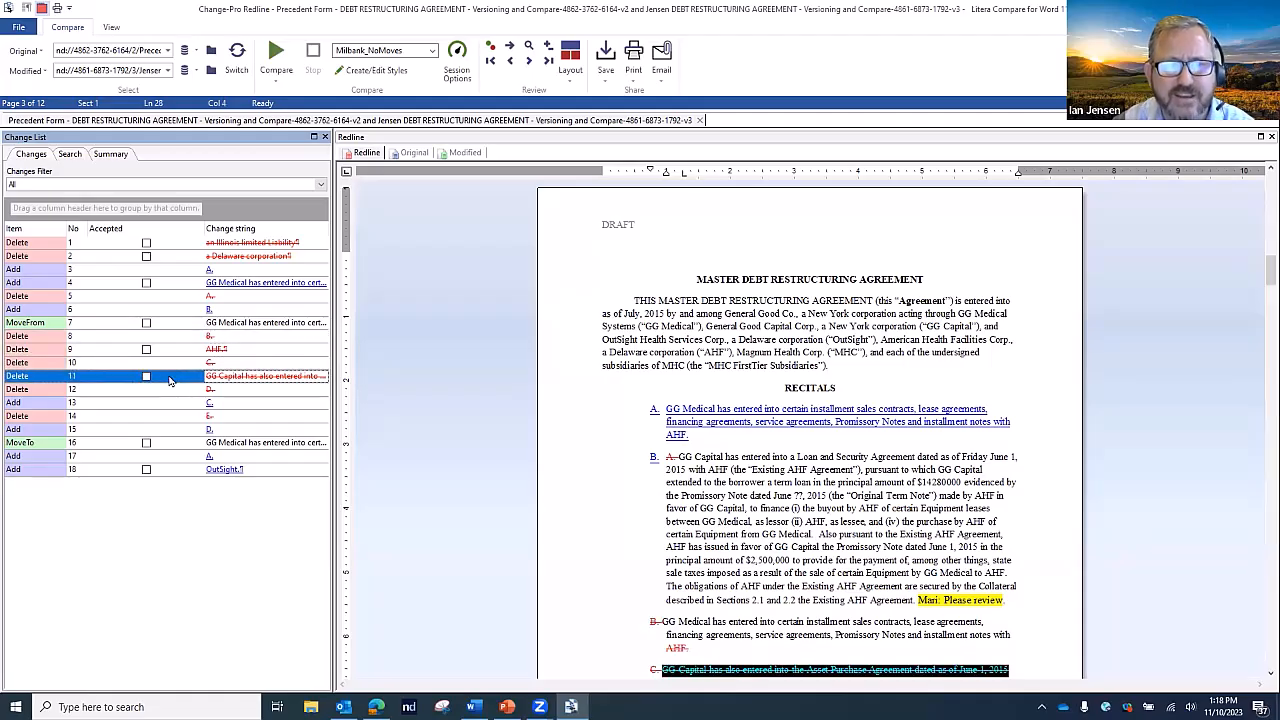
pyautogui.click(165, 391)
pyautogui.click(156, 404)
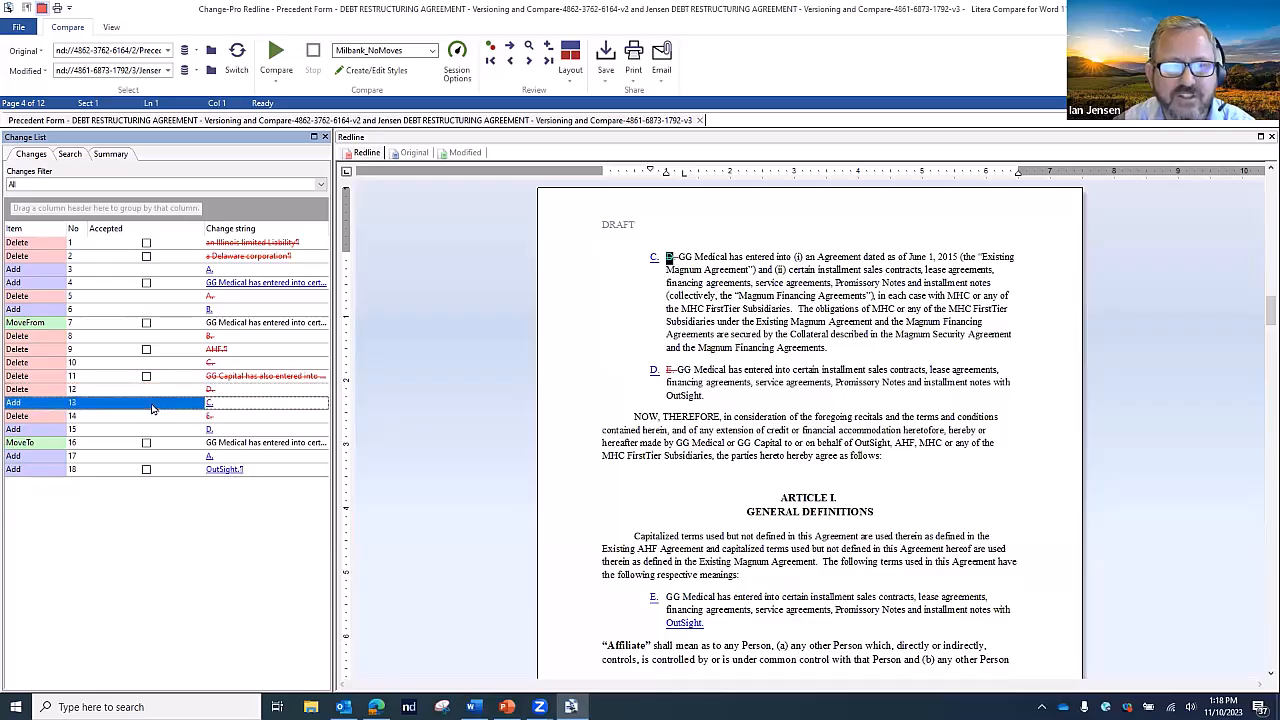
pyautogui.click(155, 417)
pyautogui.click(160, 430)
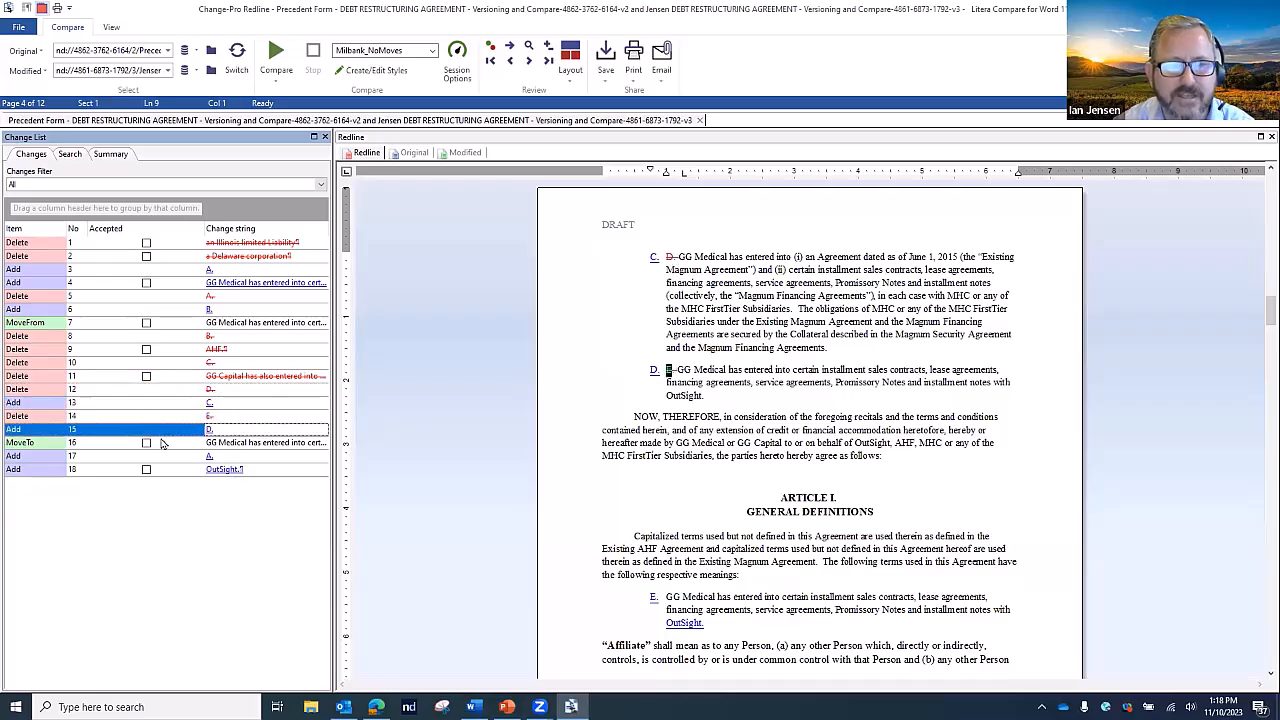
pyautogui.click(162, 445)
pyautogui.click(164, 468)
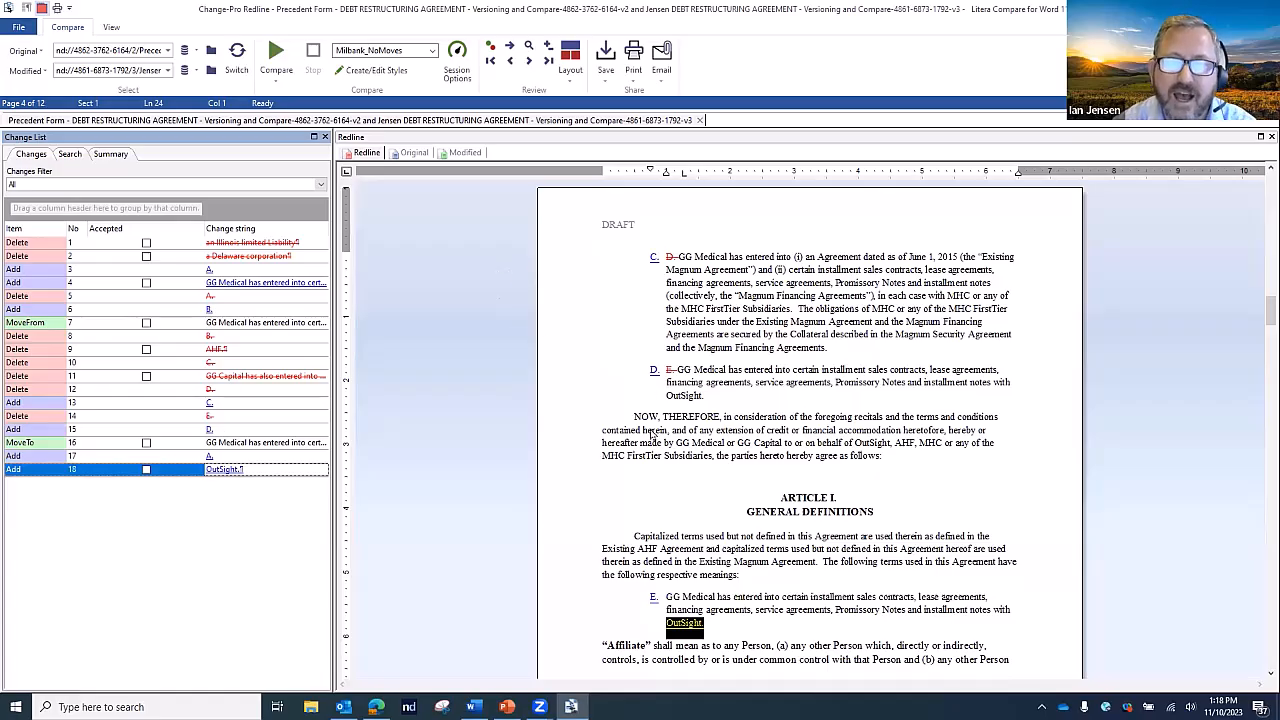
# View the original document and the modified document around the "OutSight" change, and return to the redline
pyautogui.click(412, 153)
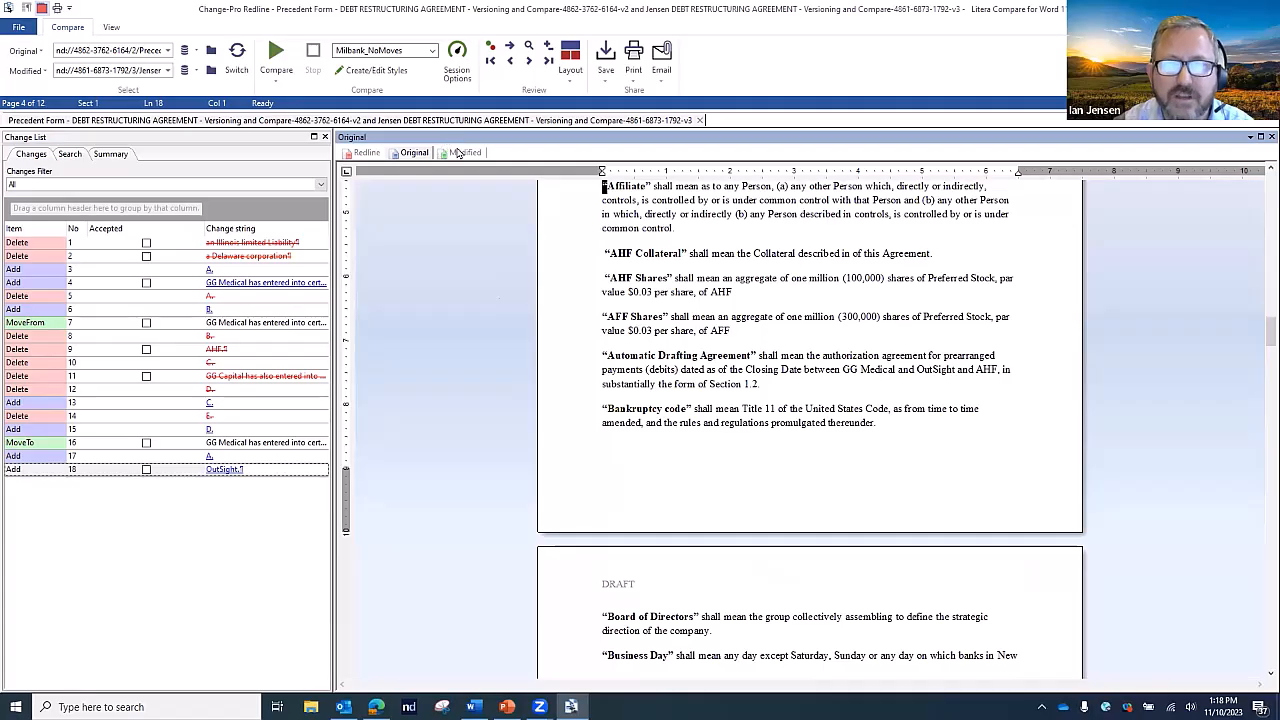
pyautogui.click(460, 152)
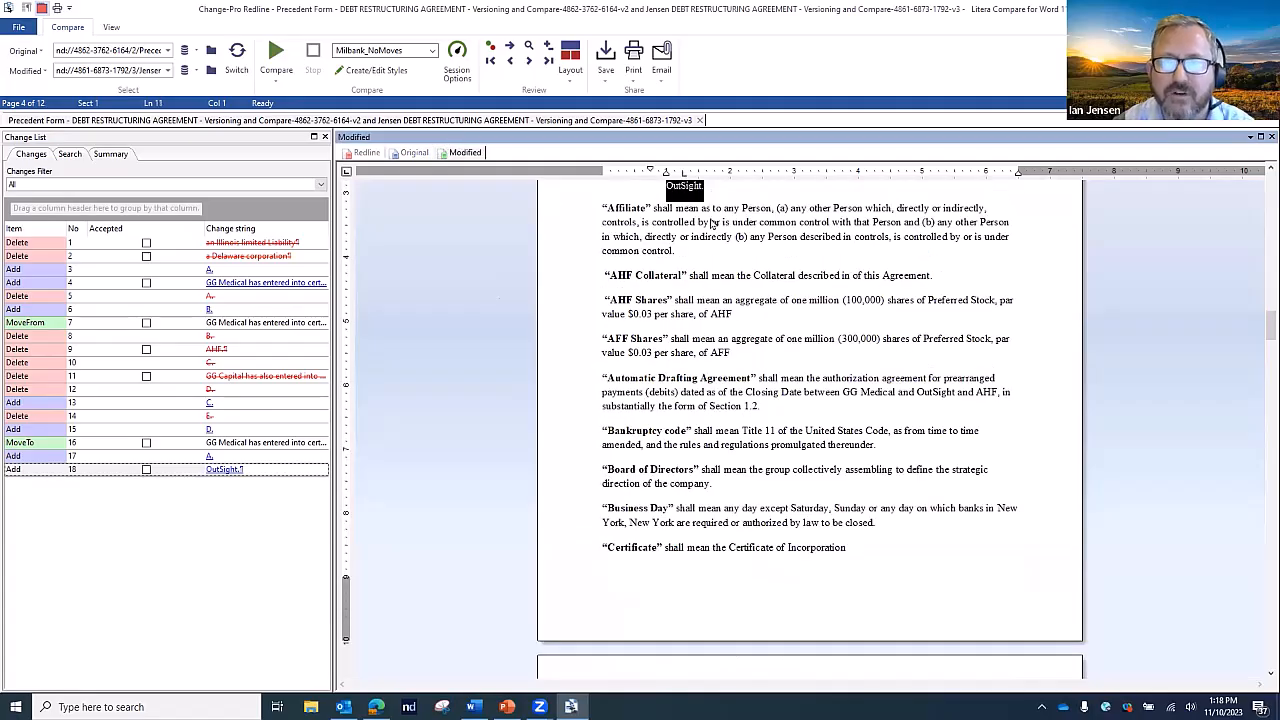
pyautogui.scroll(1, 714, 224)
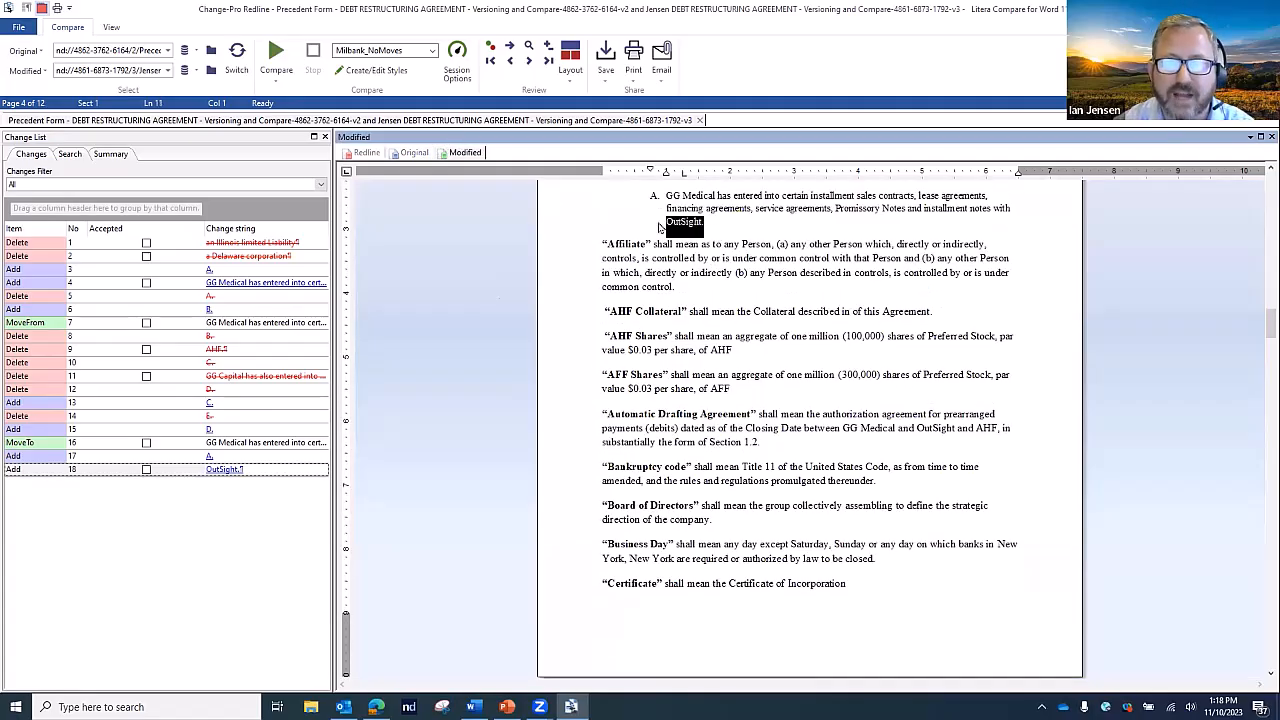
pyautogui.click(367, 153)
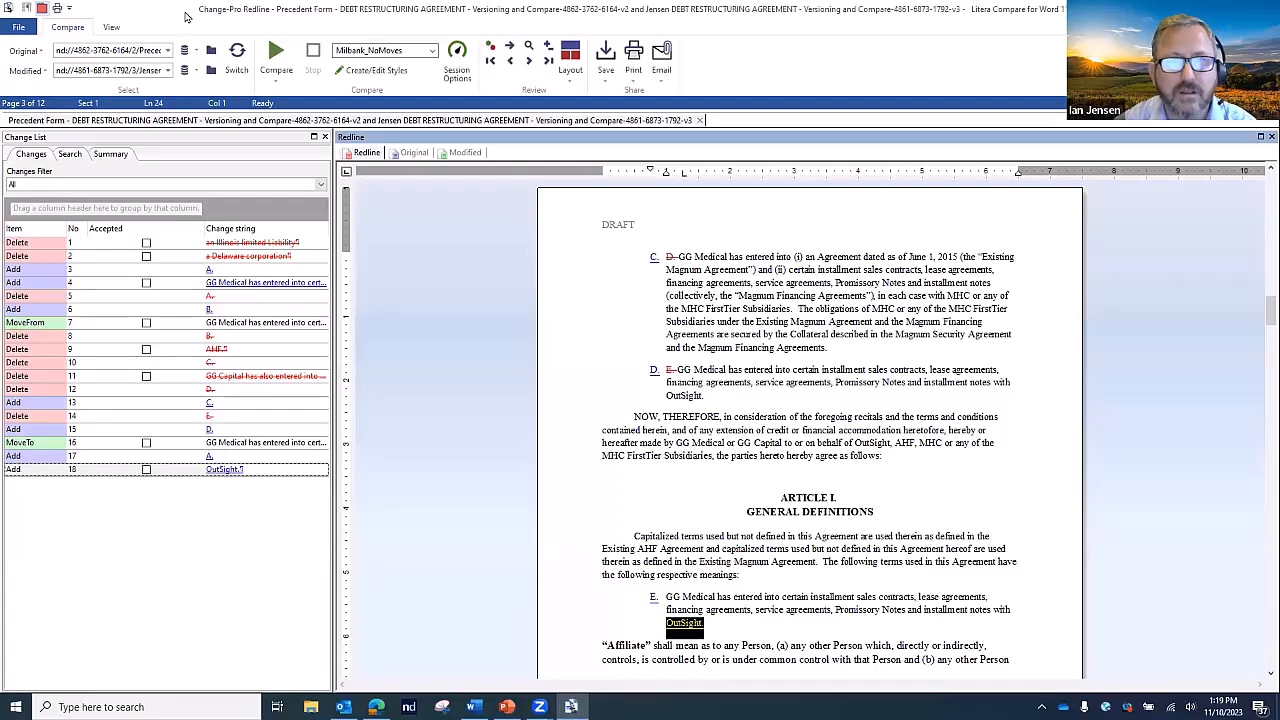
# Uncover the two Word files on the desktop by shrinking Litera Compare and minimizing NetDocuments and Outlook
pyautogui.press('super+Down')
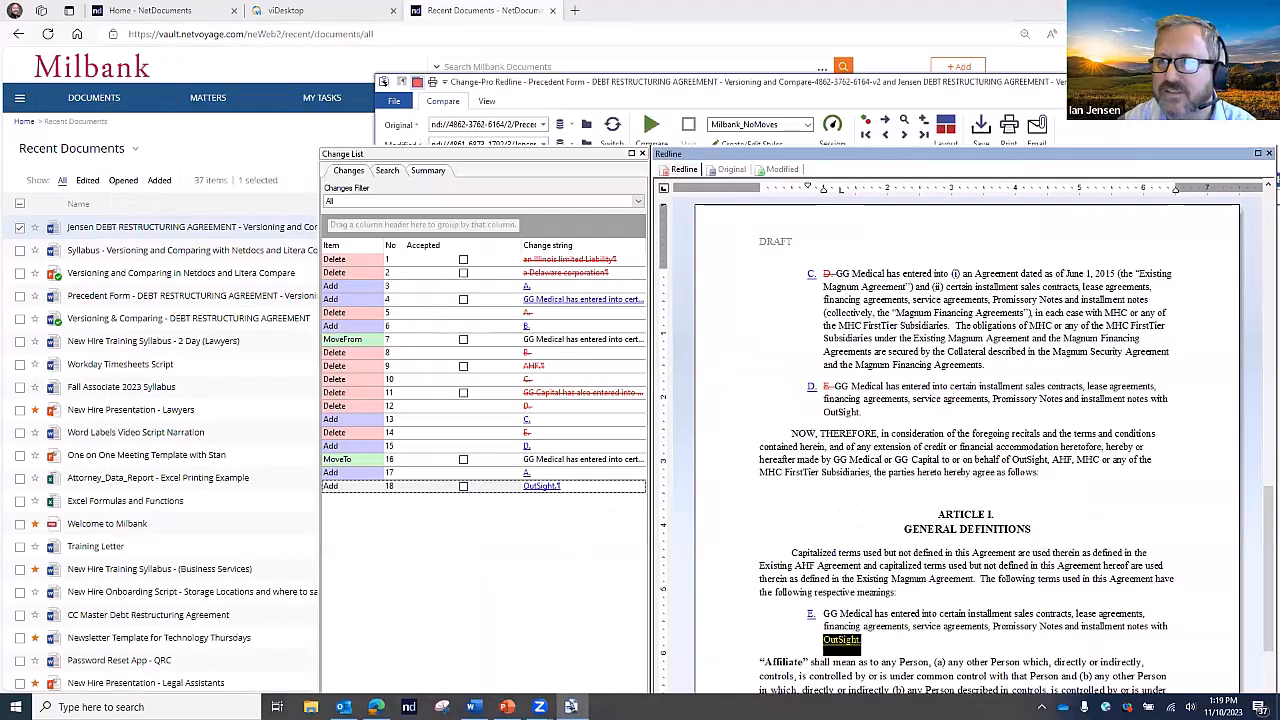
pyautogui.press('super+Down')
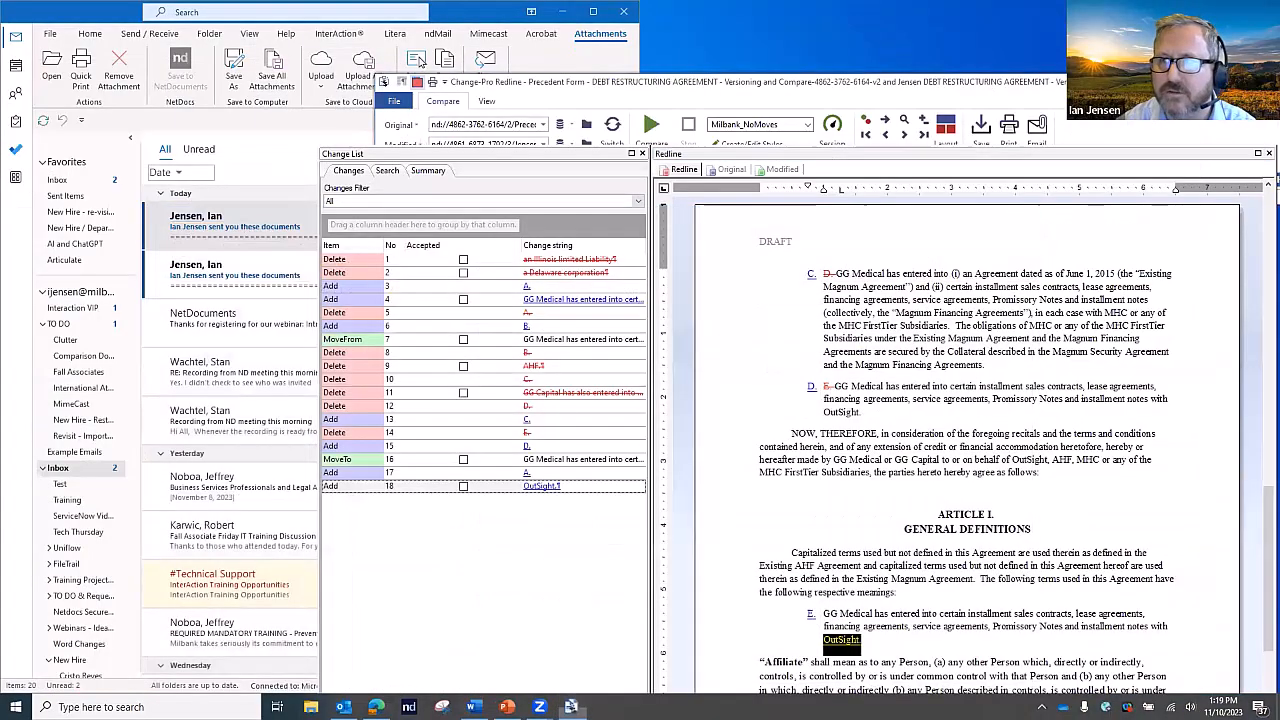
pyautogui.click(566, 13)
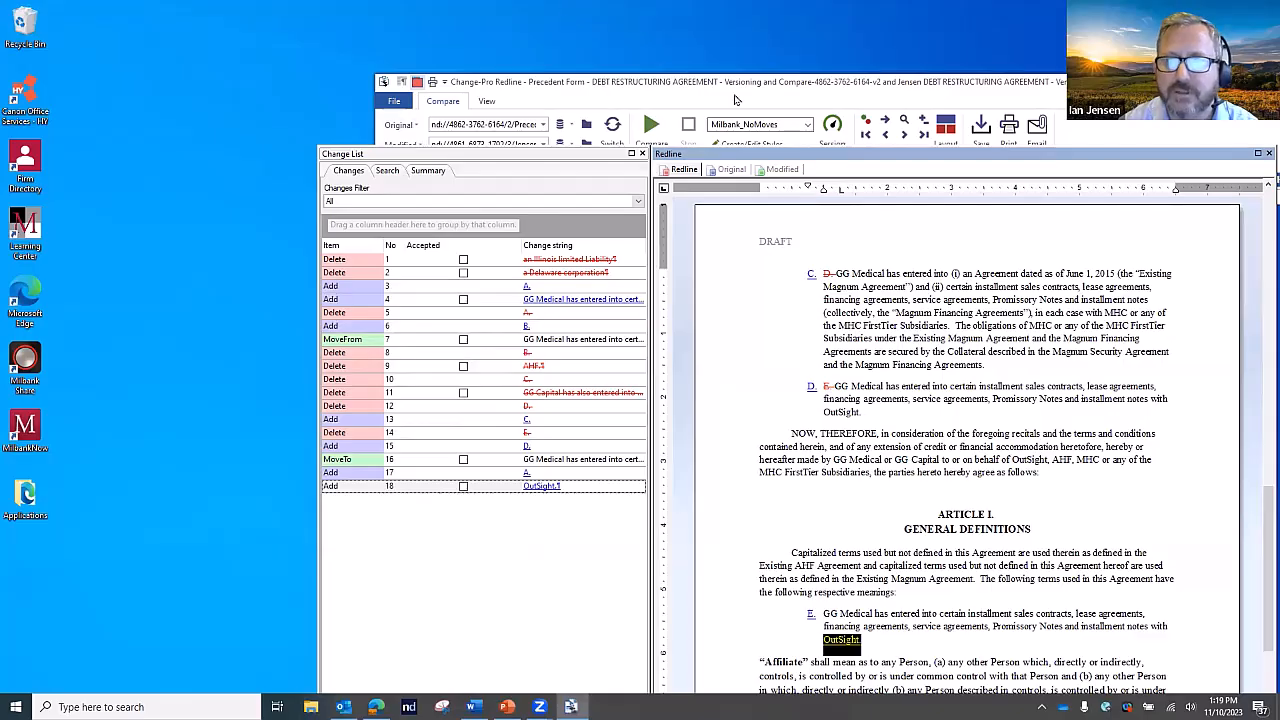
pyautogui.moveTo(759, 95); pyautogui.dragTo(1064, 108)
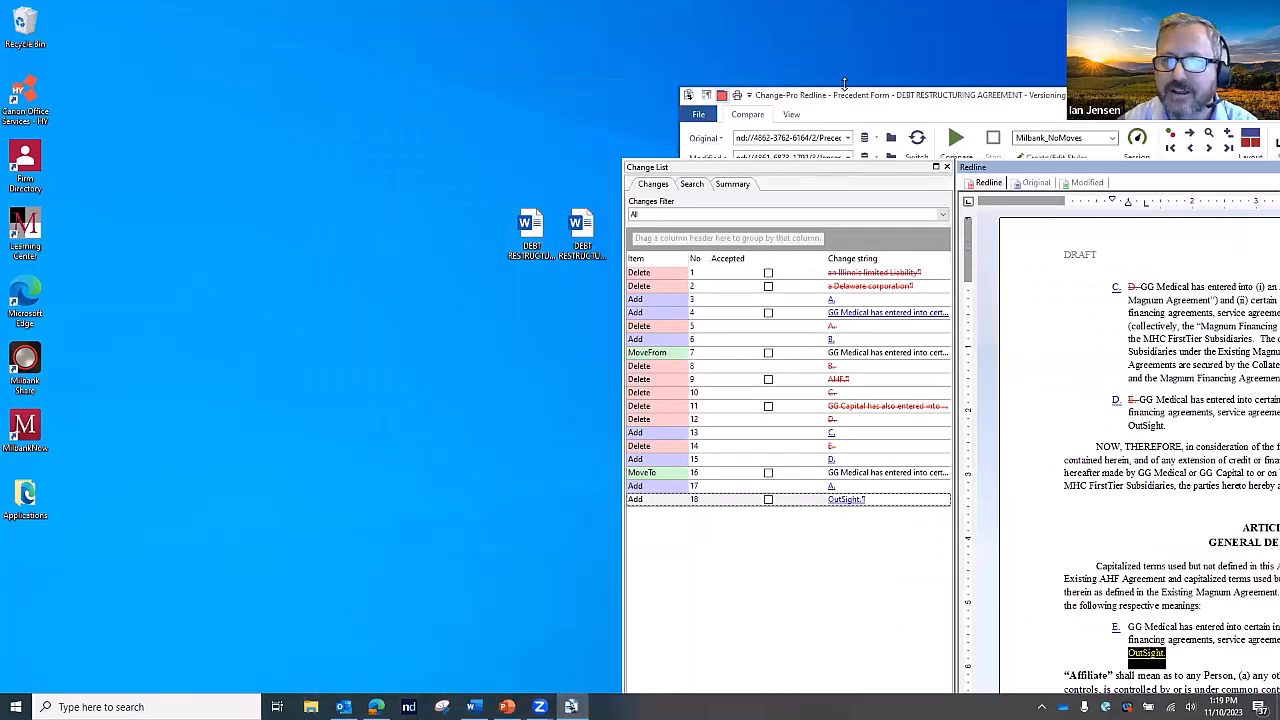
pyautogui.moveTo(815, 100); pyautogui.dragTo(799, 62)
# Load the first DEBT RESTRUCTURING Word file from the desktop as the original document and maximize Litera Compare
pyautogui.moveTo(538, 232); pyautogui.dragTo(788, 104)
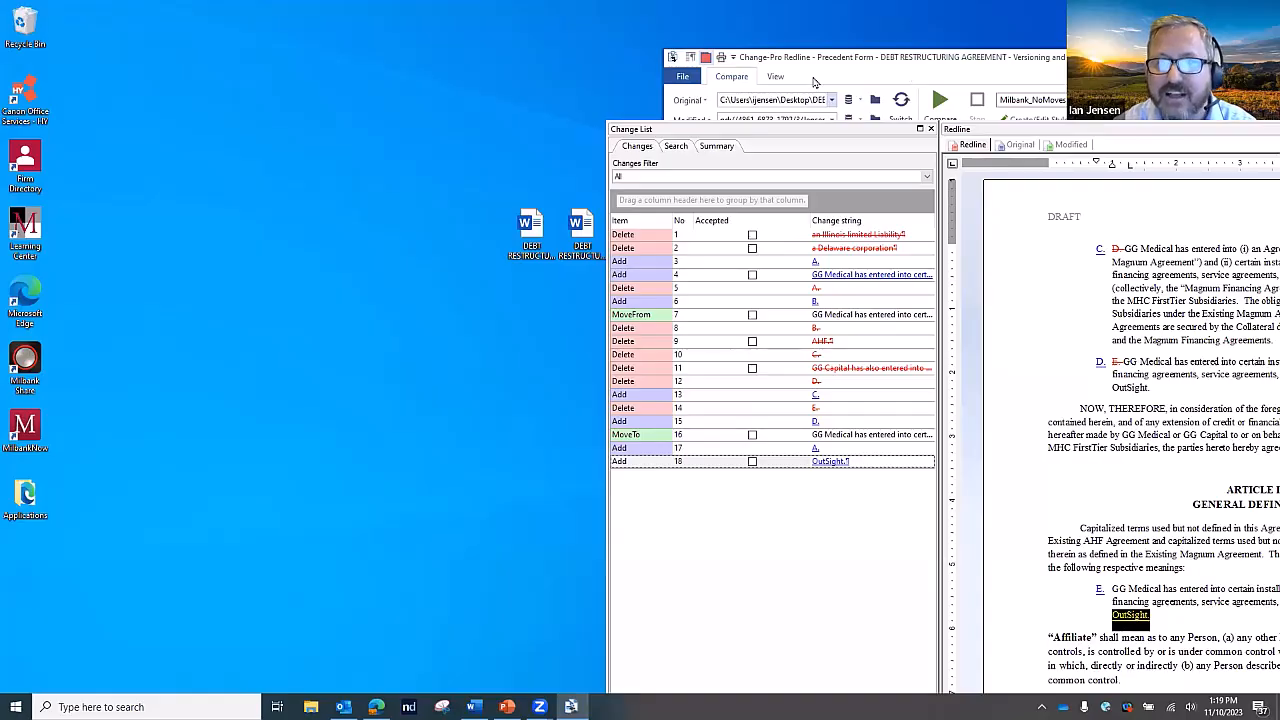
pyautogui.moveTo(826, 66); pyautogui.dragTo(643, 62)
pyautogui.moveTo(751, 80); pyautogui.dragTo(327, 69)
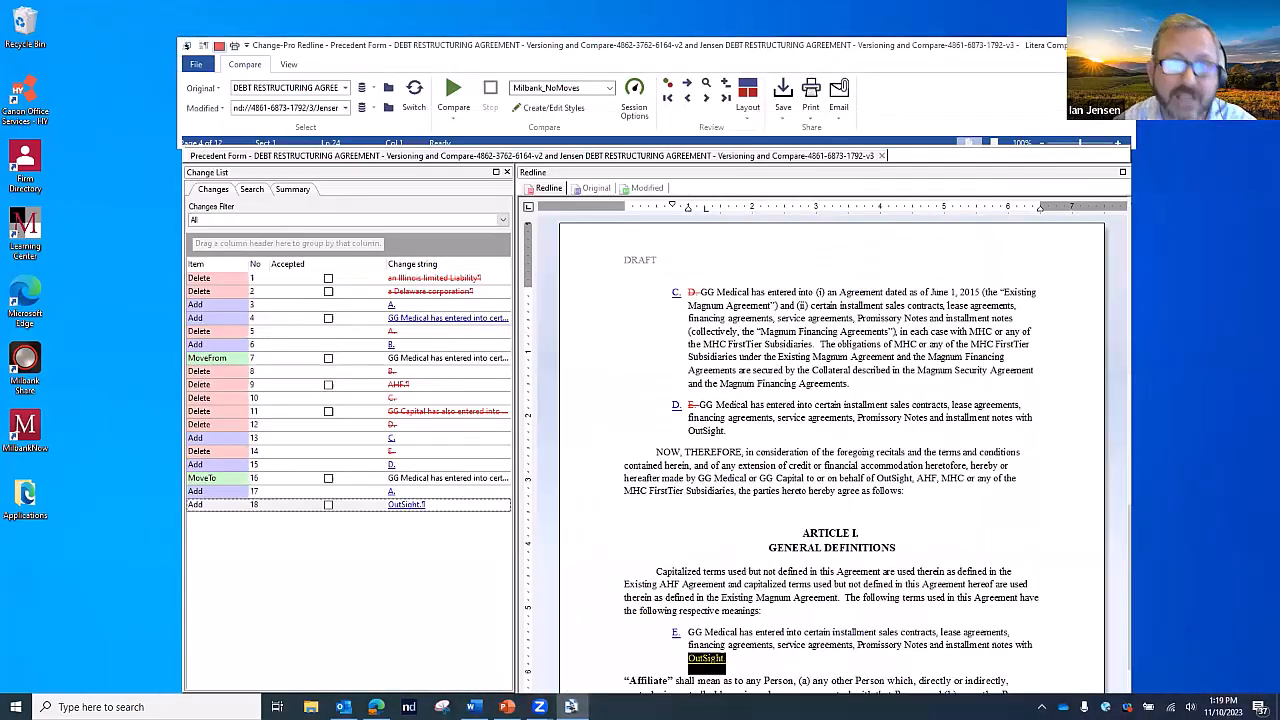
pyautogui.click(1096, 46)
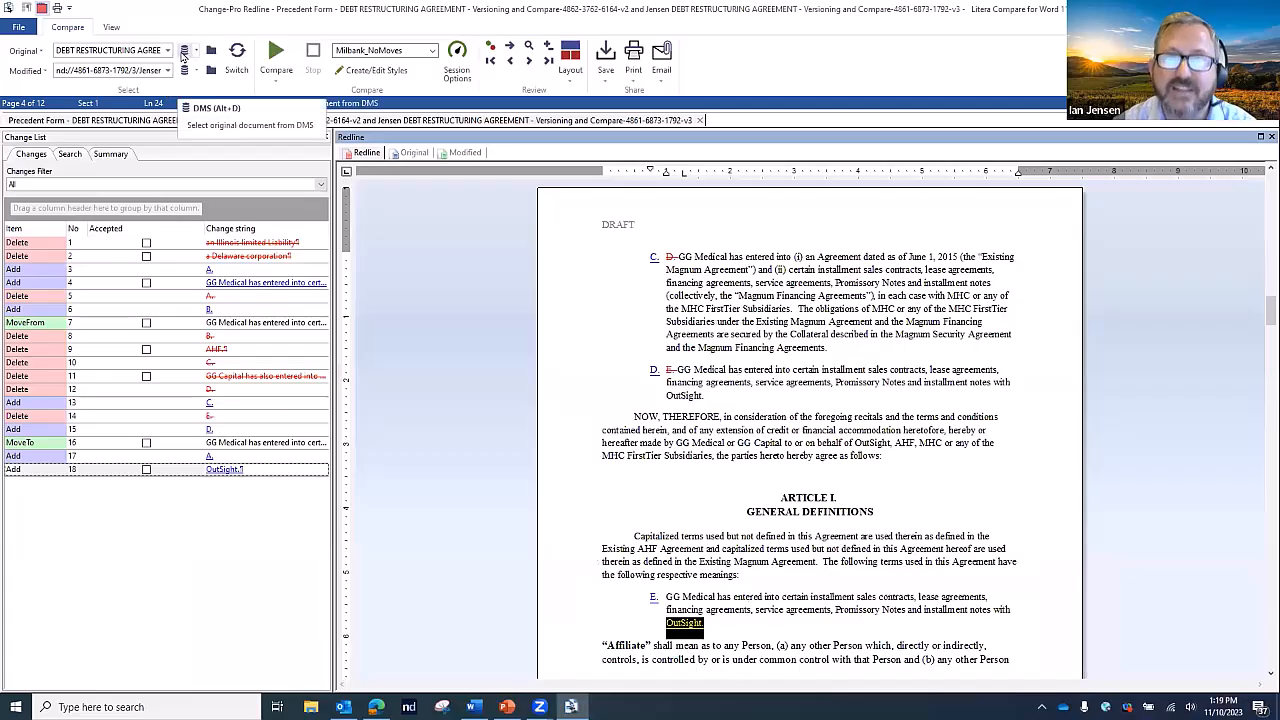
# Load official version 2 of the Precedent Form DEBT RESTRUCTURING AGREEMENT from NetDocuments as the original, and view the modified document's other versions
pyautogui.click(183, 57)
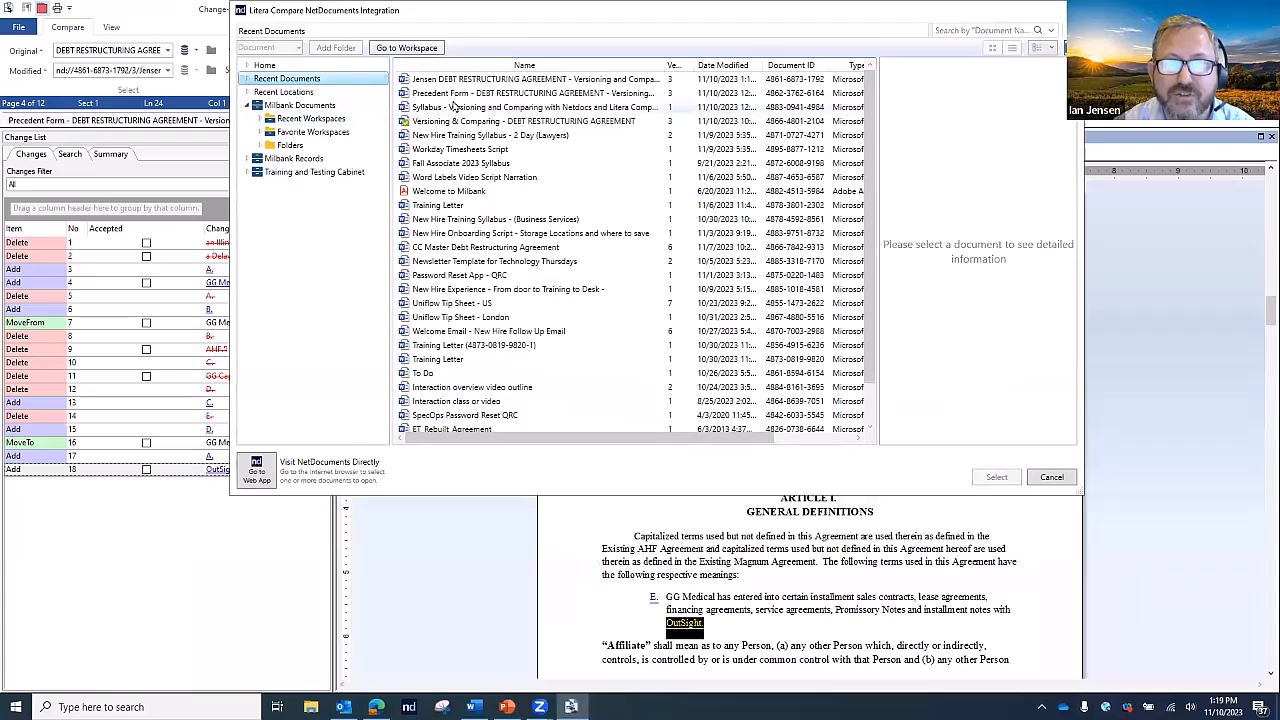
pyautogui.click(452, 93)
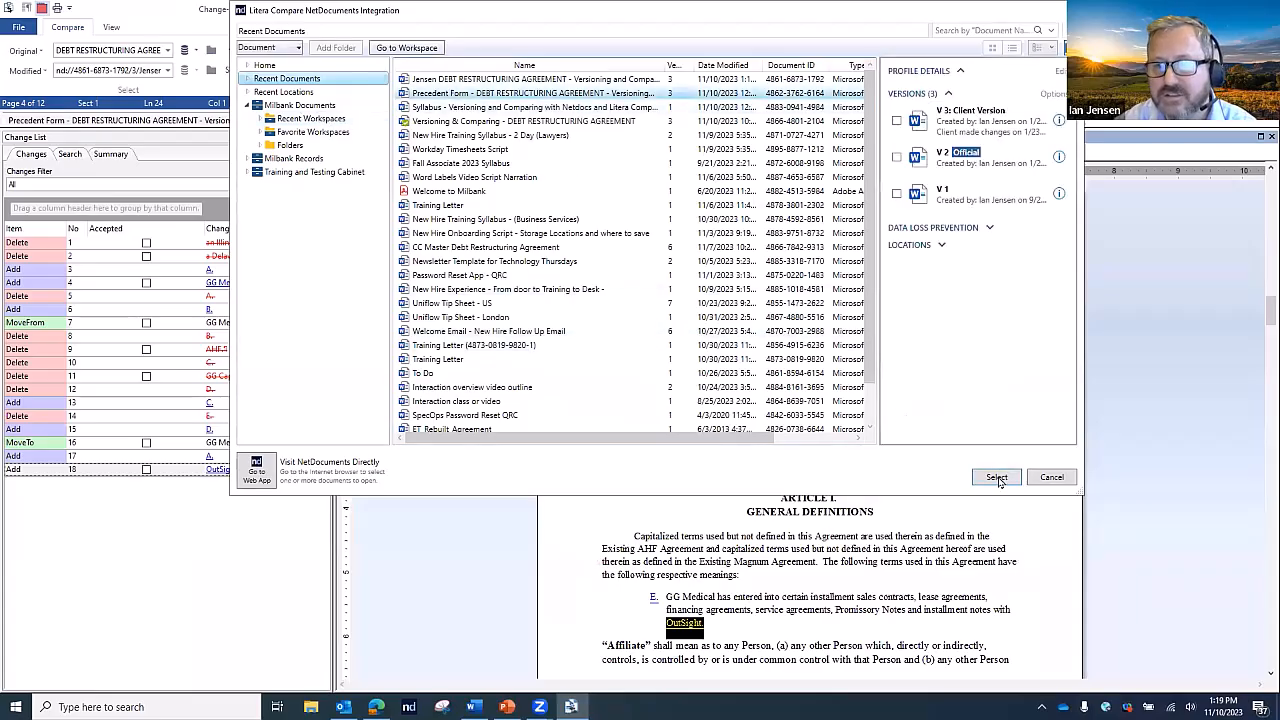
pyautogui.scroll(-4, 963, 320)
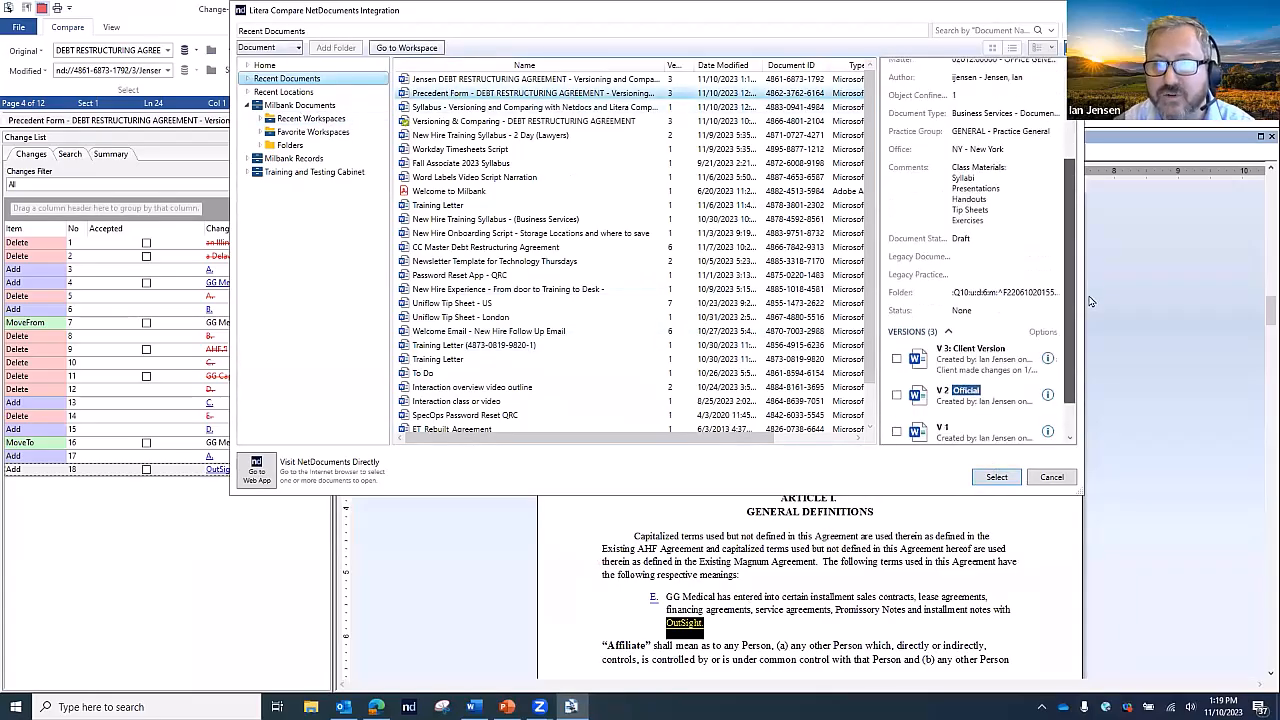
pyautogui.click(896, 352)
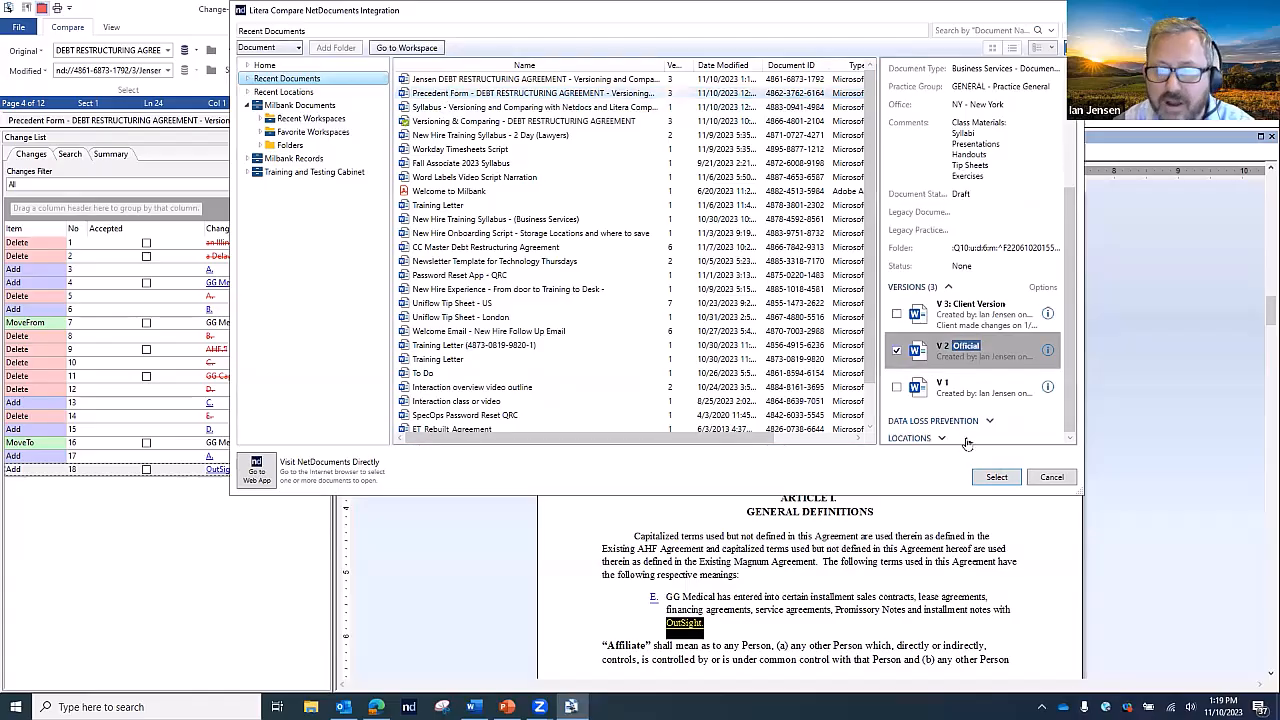
pyautogui.click(997, 477)
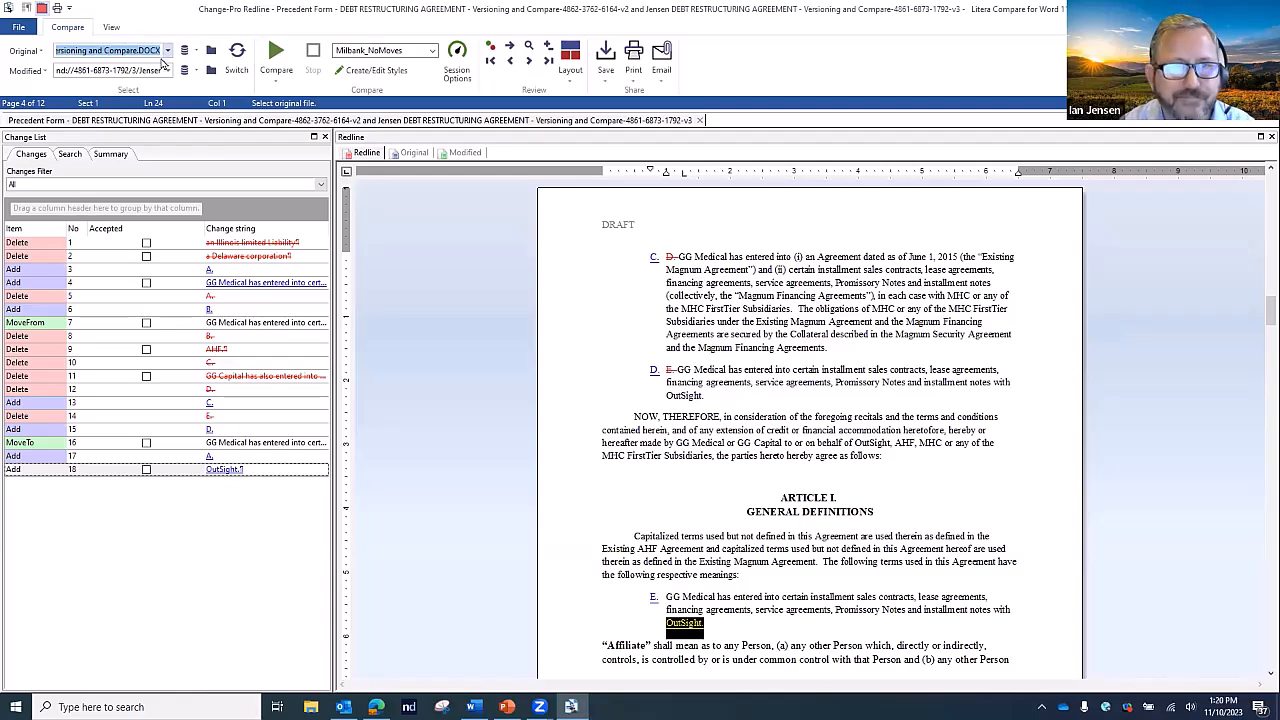
pyautogui.click(195, 72)
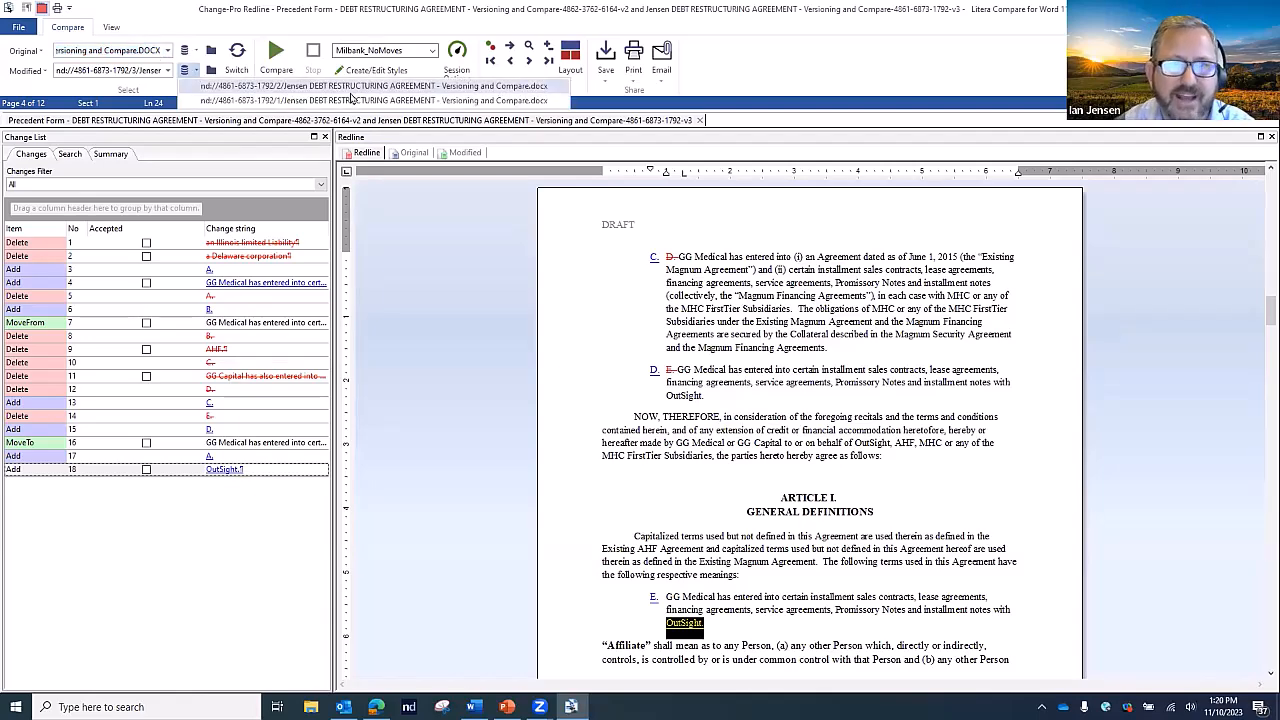
pyautogui.click(181, 27)
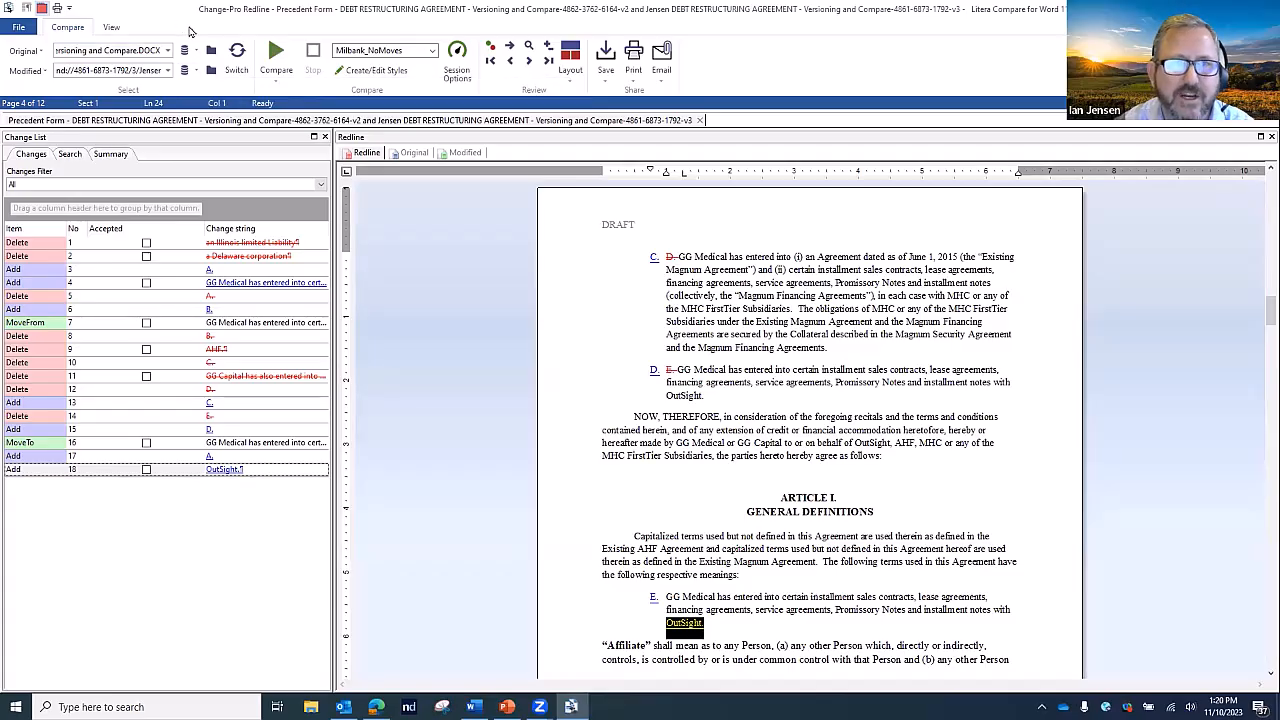
# Run the comparison of the original and modified agreements in a new tab
pyautogui.click(275, 81)
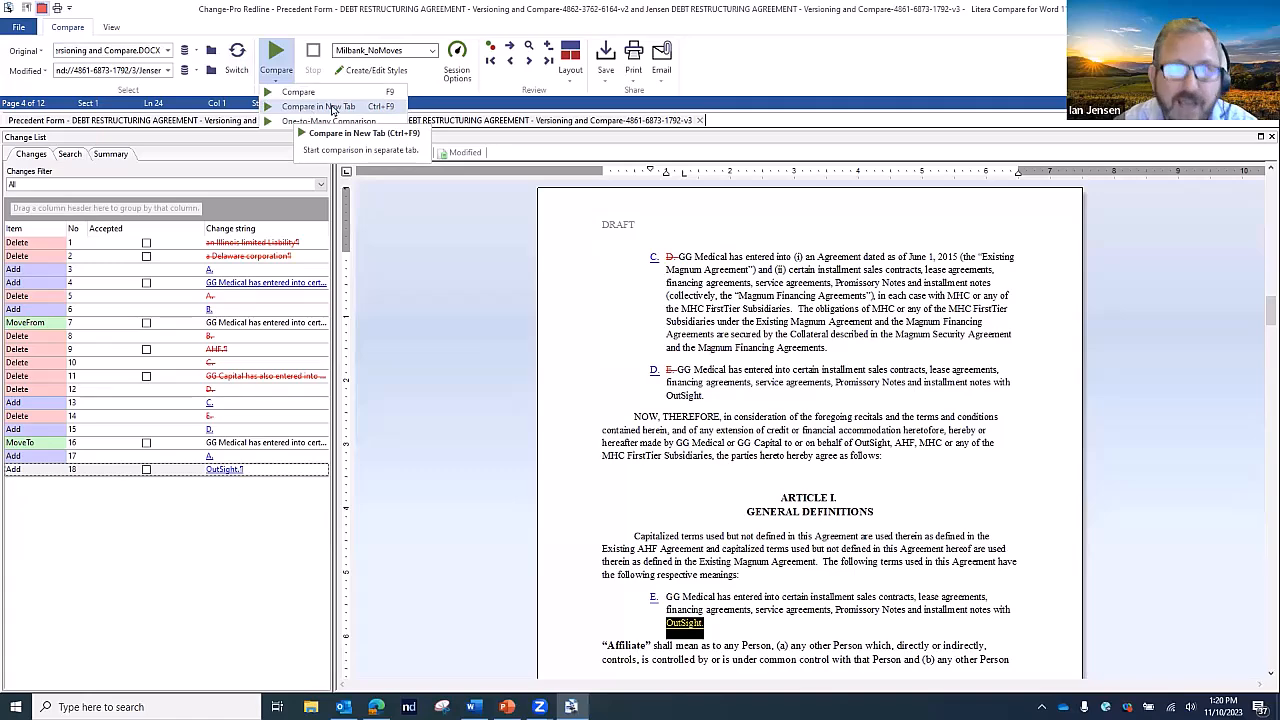
pyautogui.click(524, 124)
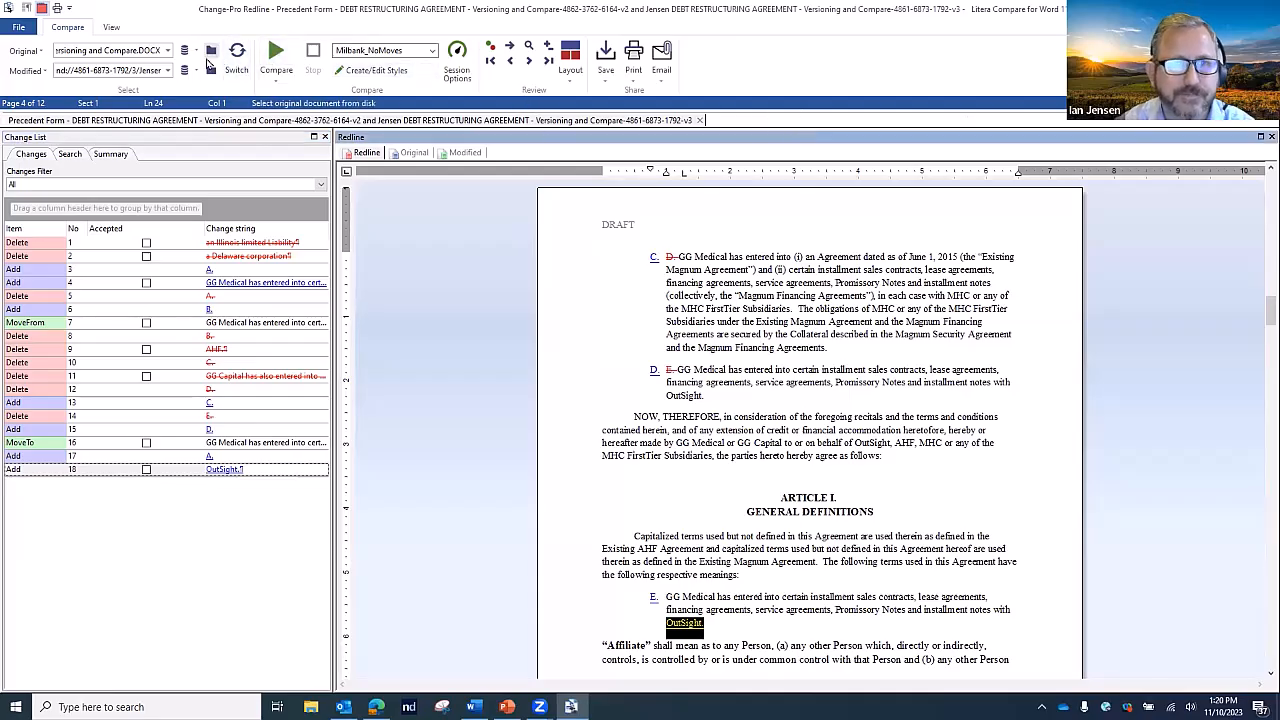
pyautogui.click(276, 80)
pyautogui.click(322, 106)
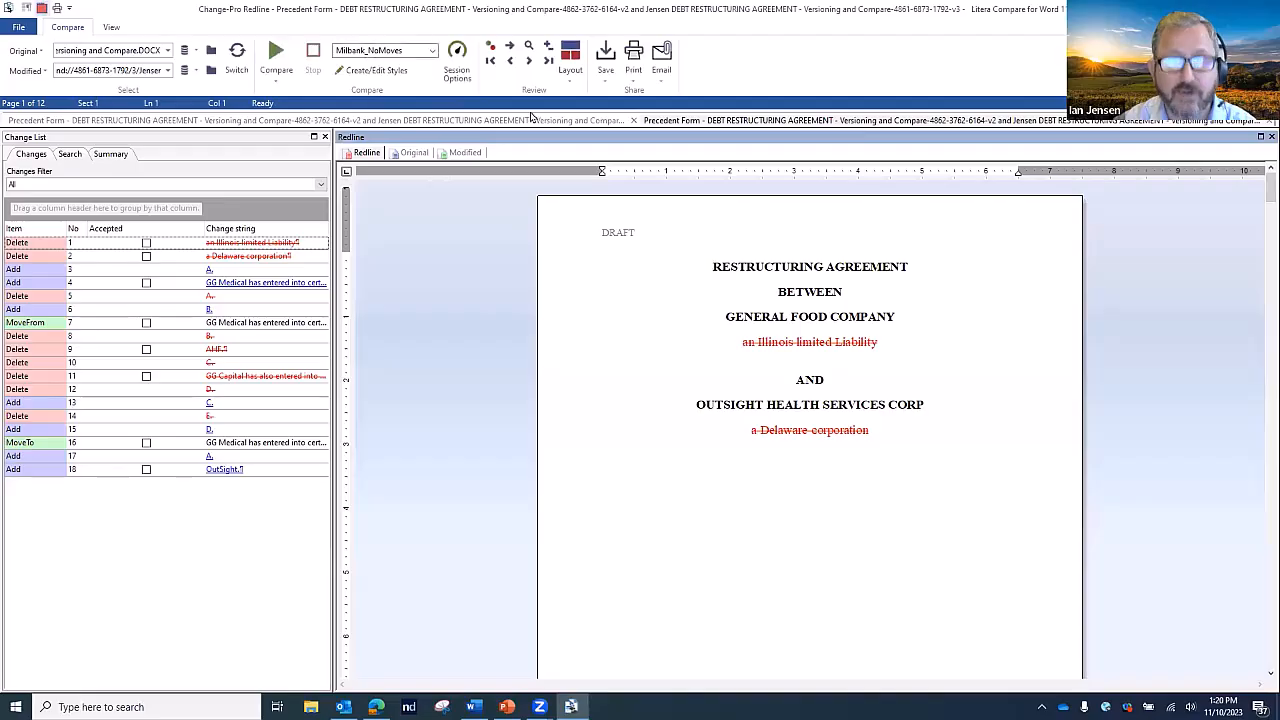
# Switch between the earlier and the new comparison to view both redlines, ending on the new one
pyautogui.click(540, 121)
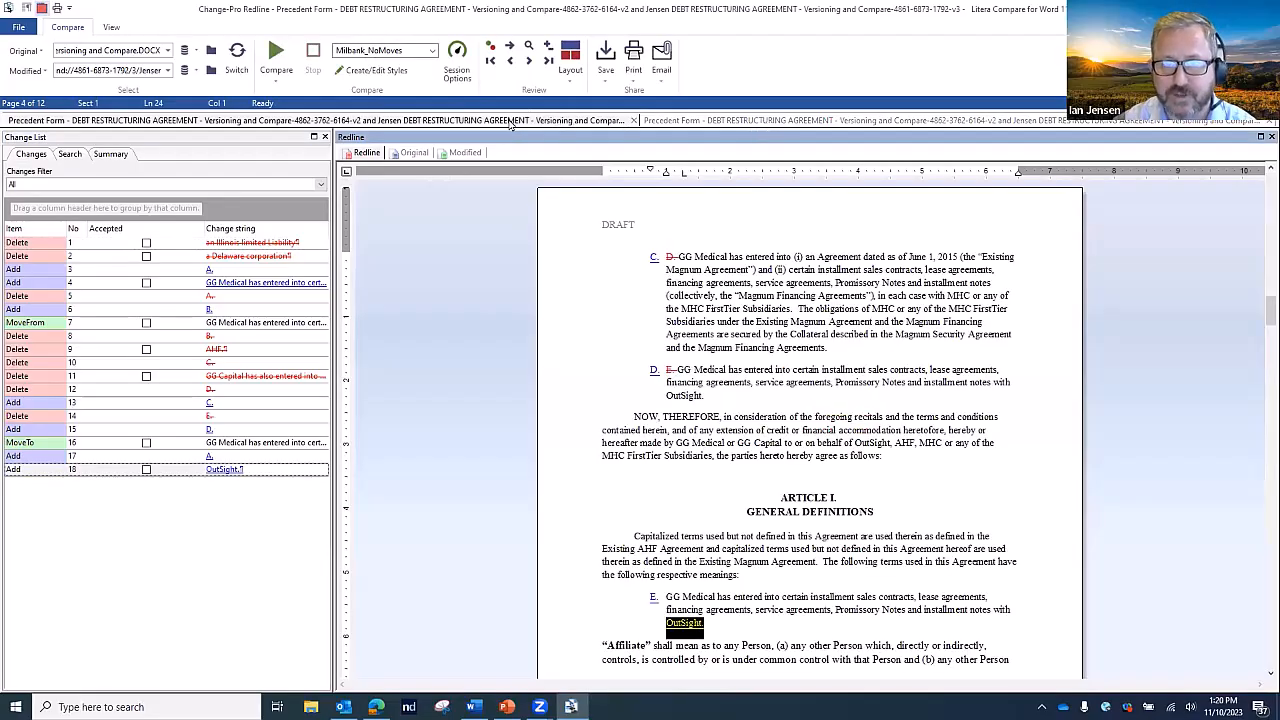
pyautogui.click(730, 121)
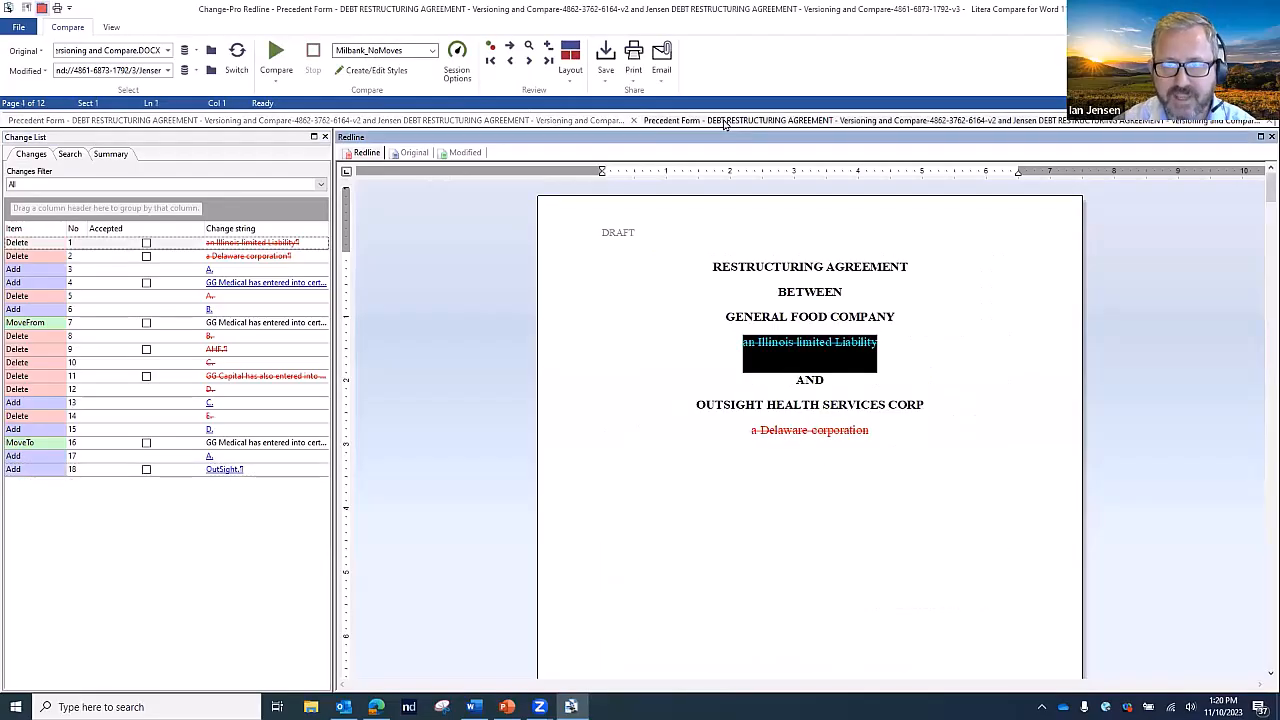
pyautogui.click(516, 121)
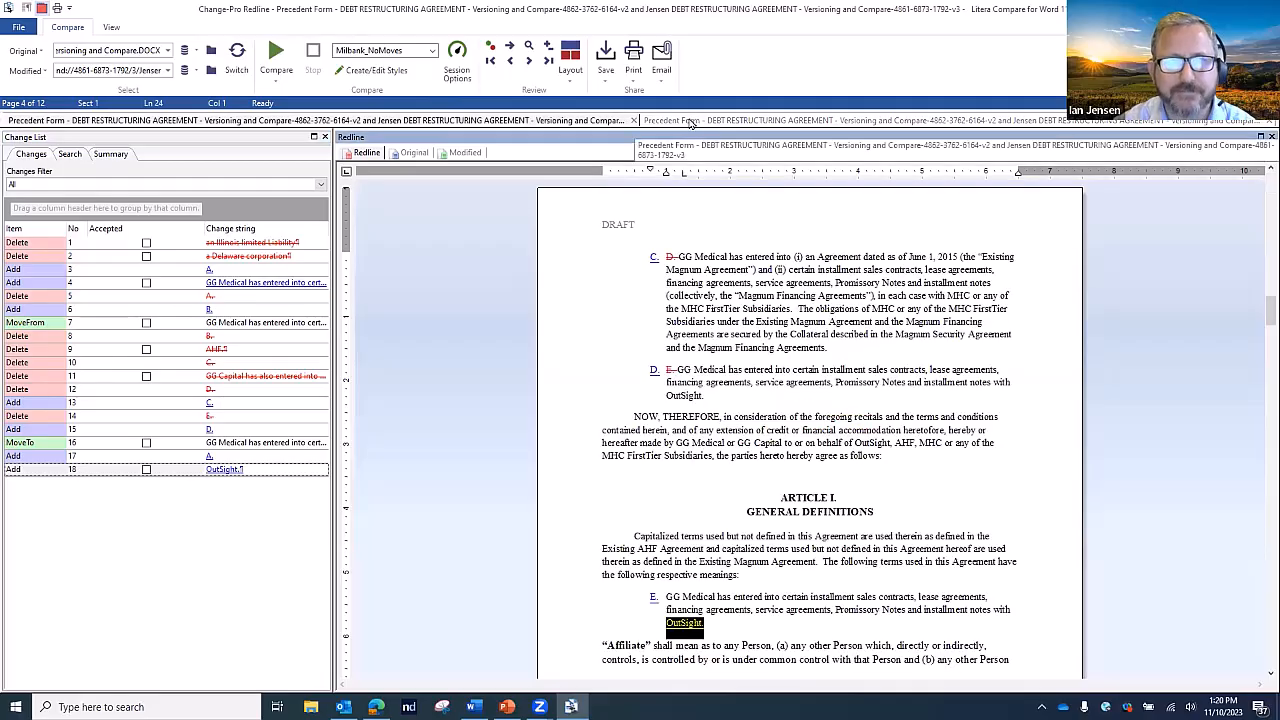
pyautogui.click(690, 121)
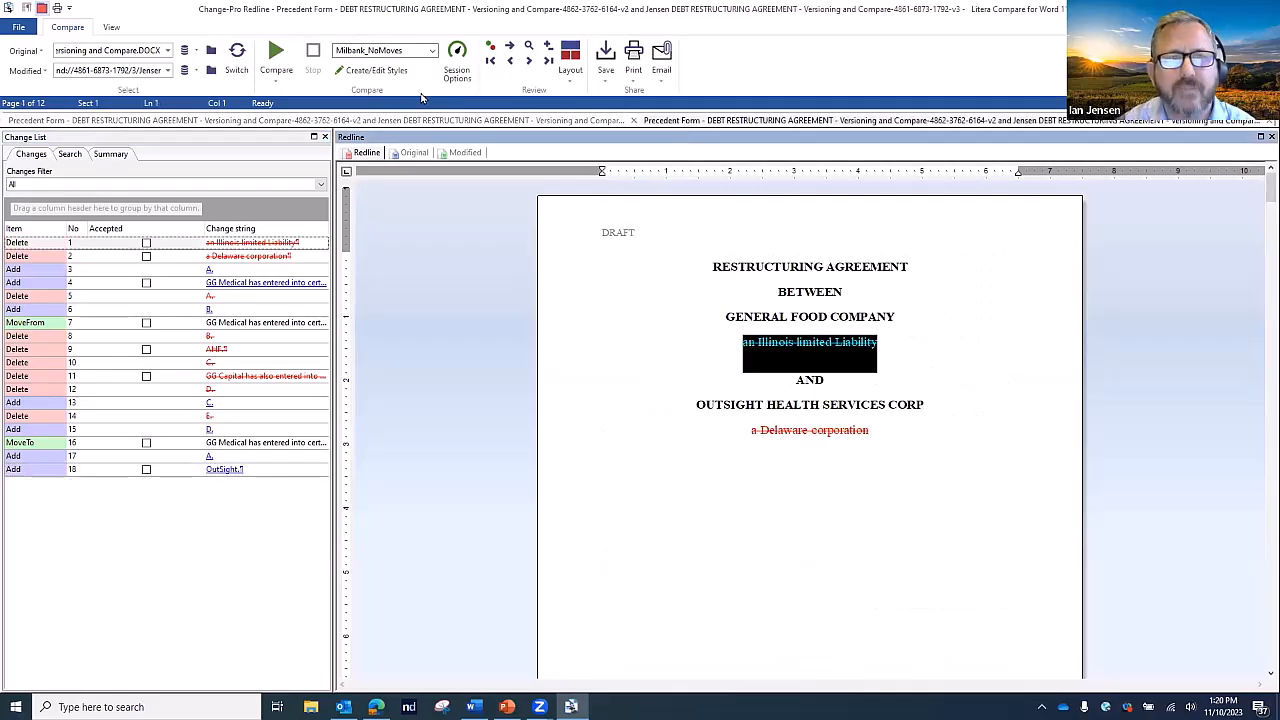
# View the available Milbank comparison styles without changing the selected style
pyautogui.click(434, 52)
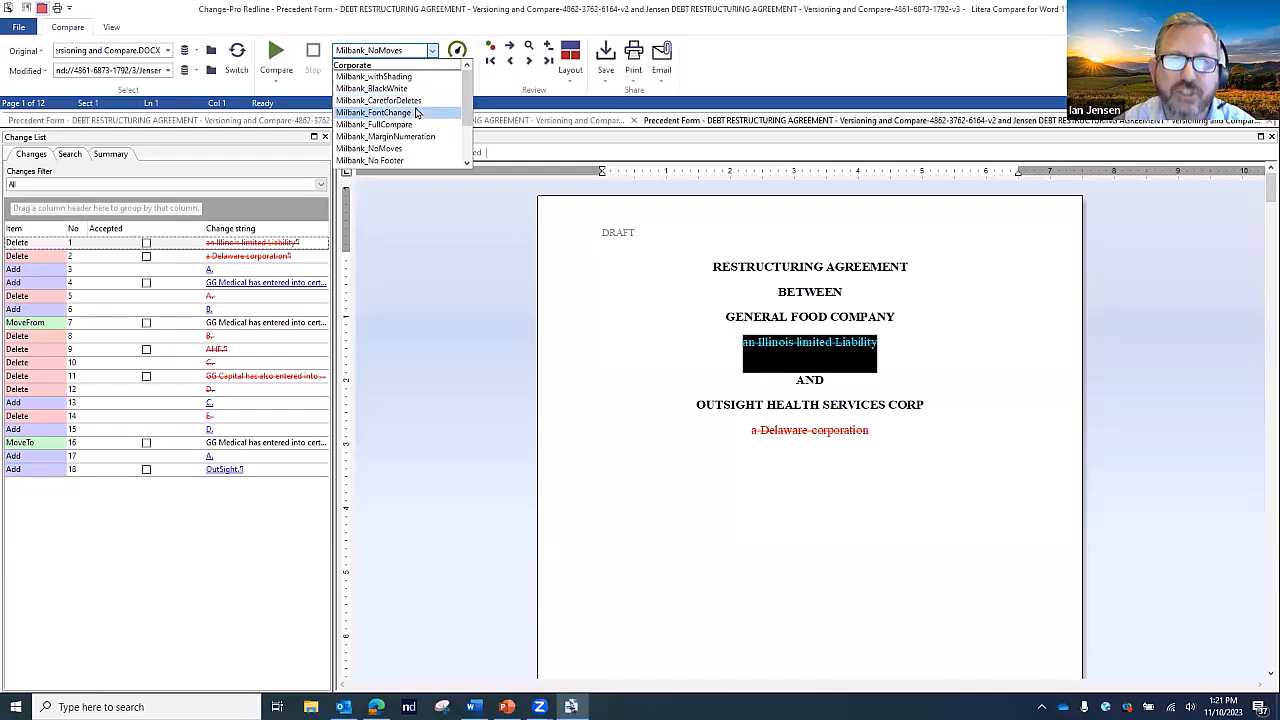
pyautogui.scroll(-3, 425, 133)
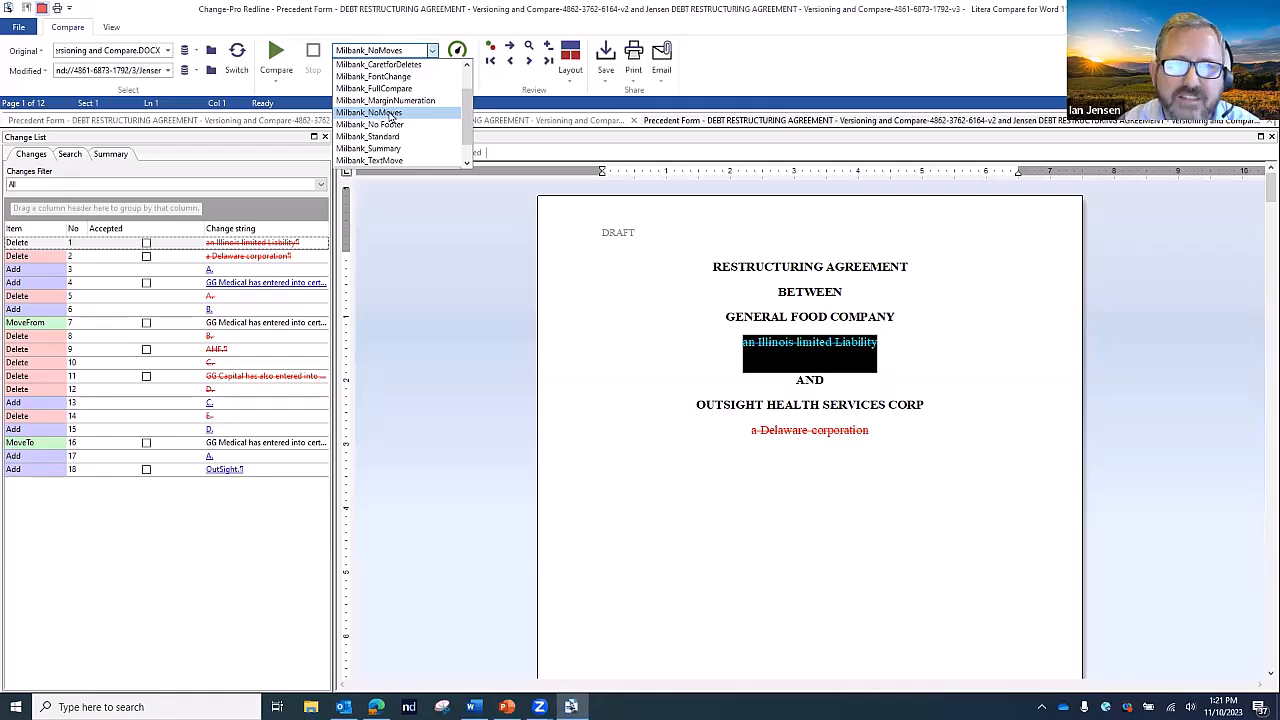
pyautogui.click(455, 38)
# Set vertical change lines to ON for all changes in the session options and recompare in the same tab without saving the previous comparison
pyautogui.click(457, 54)
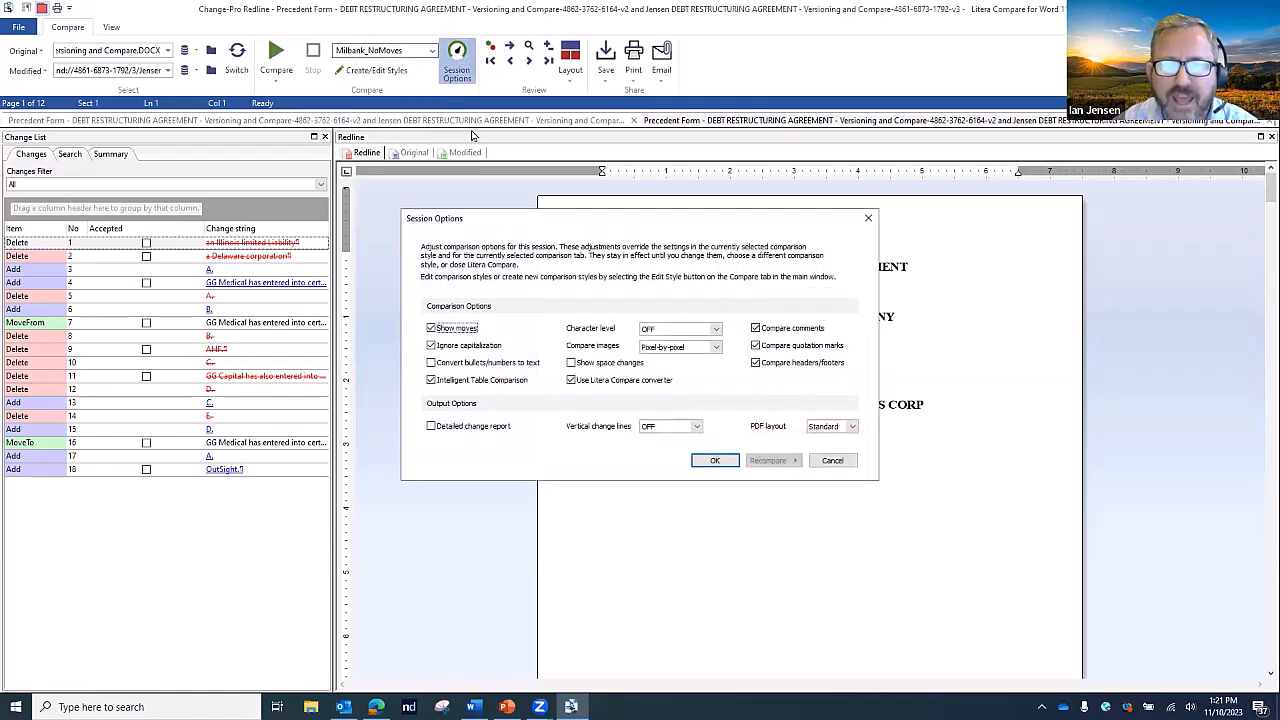
pyautogui.moveTo(514, 224); pyautogui.dragTo(656, 138)
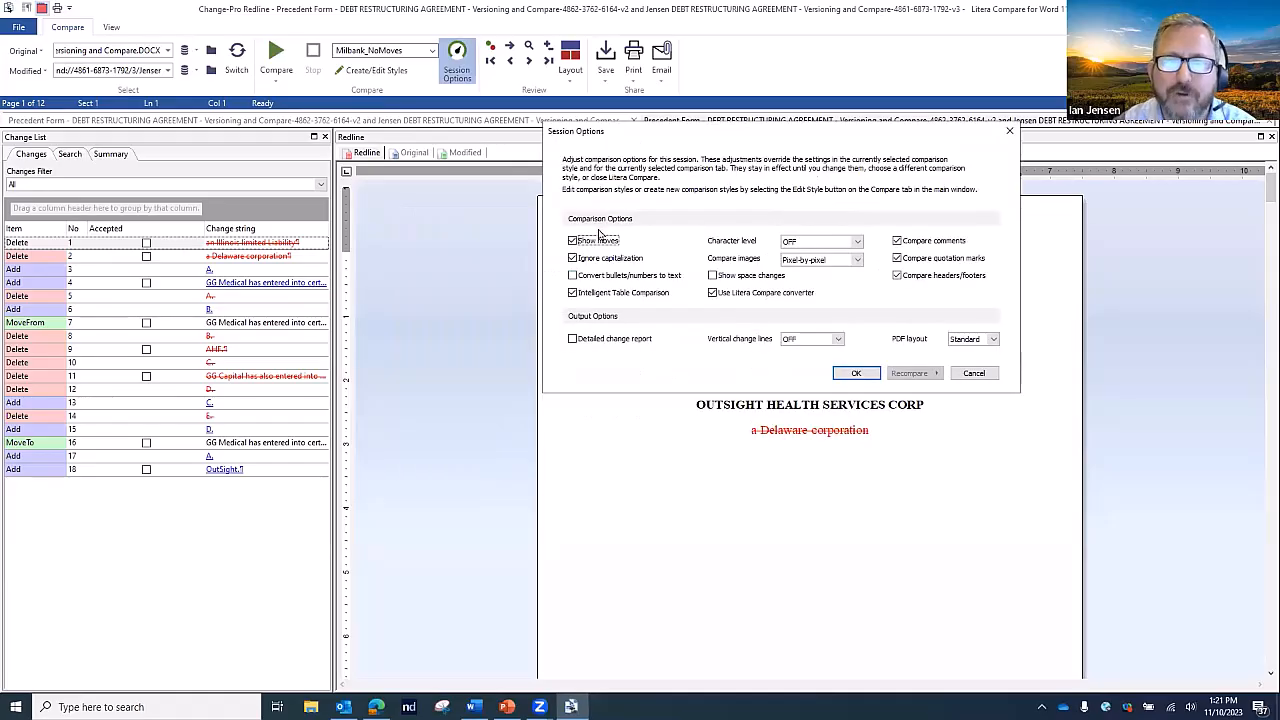
pyautogui.click(839, 340)
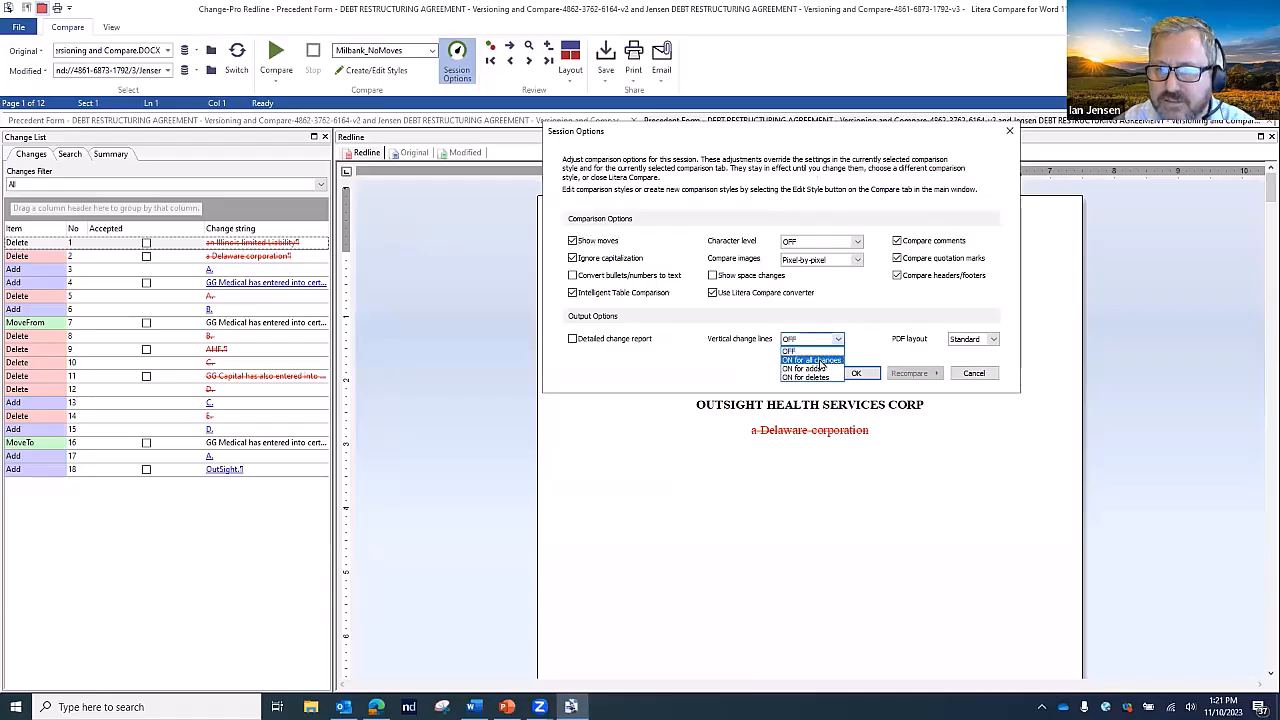
pyautogui.click(821, 362)
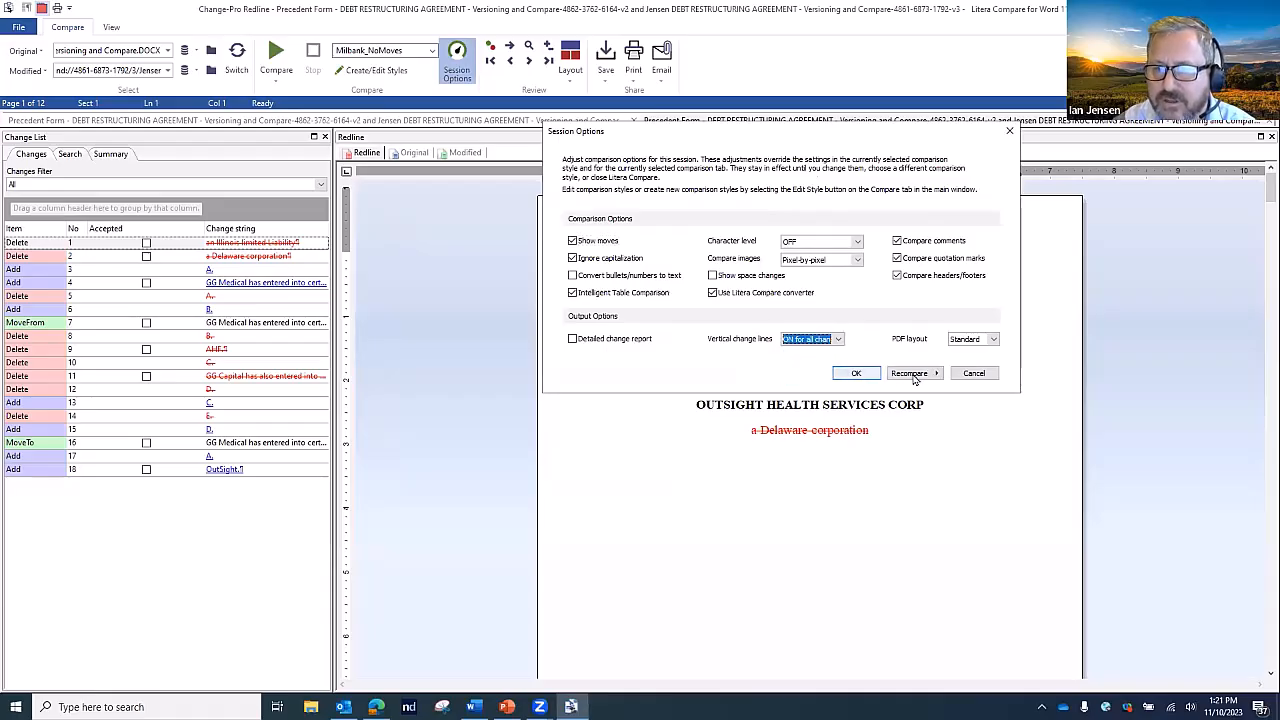
pyautogui.click(915, 378)
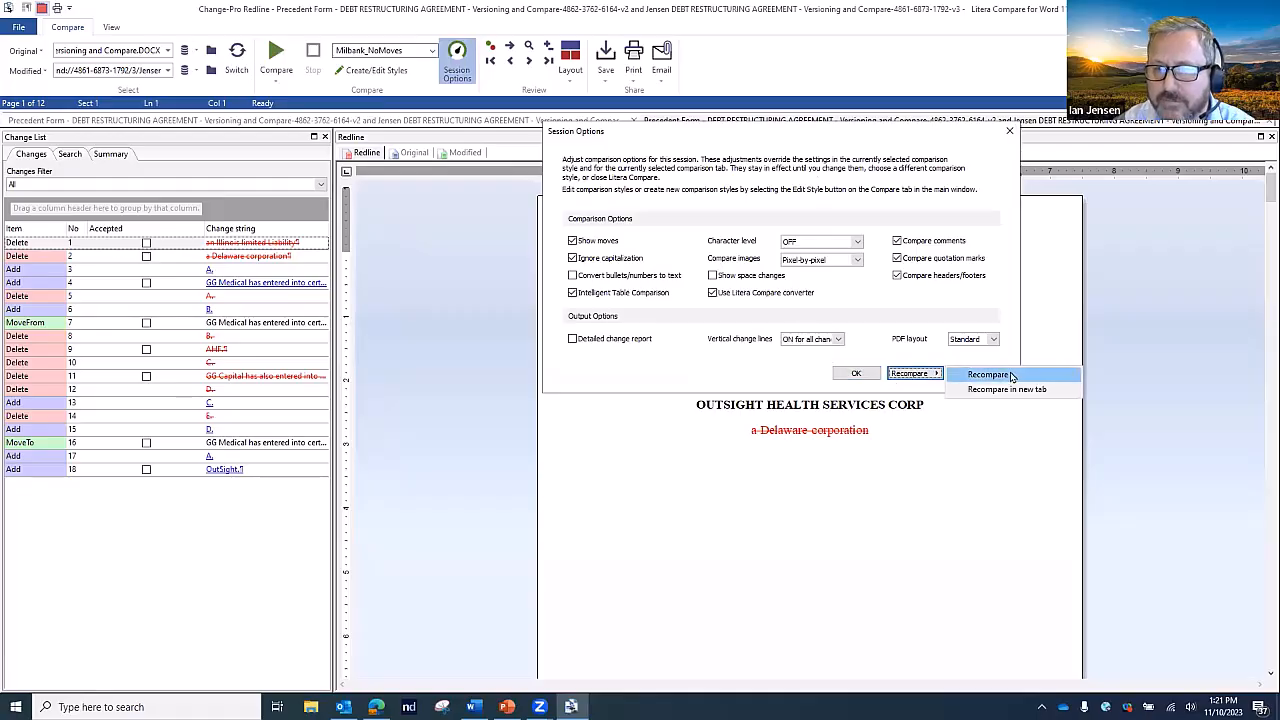
pyautogui.click(948, 377)
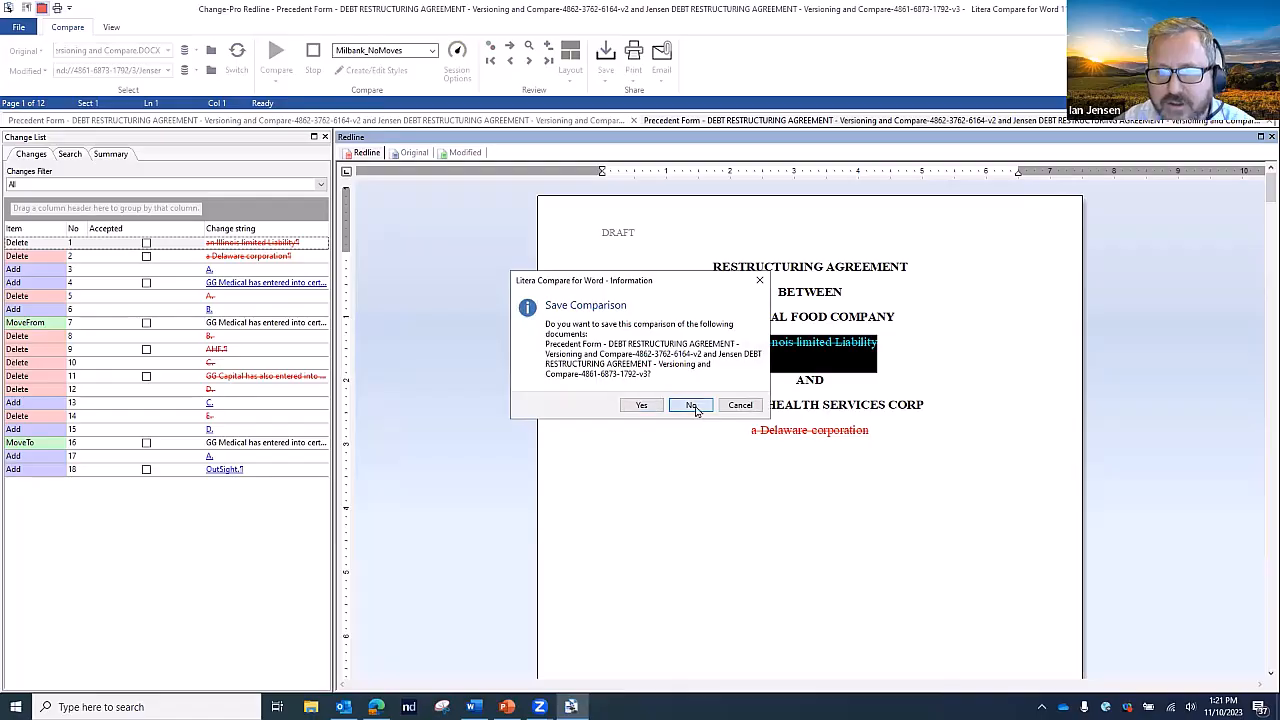
pyautogui.click(692, 406)
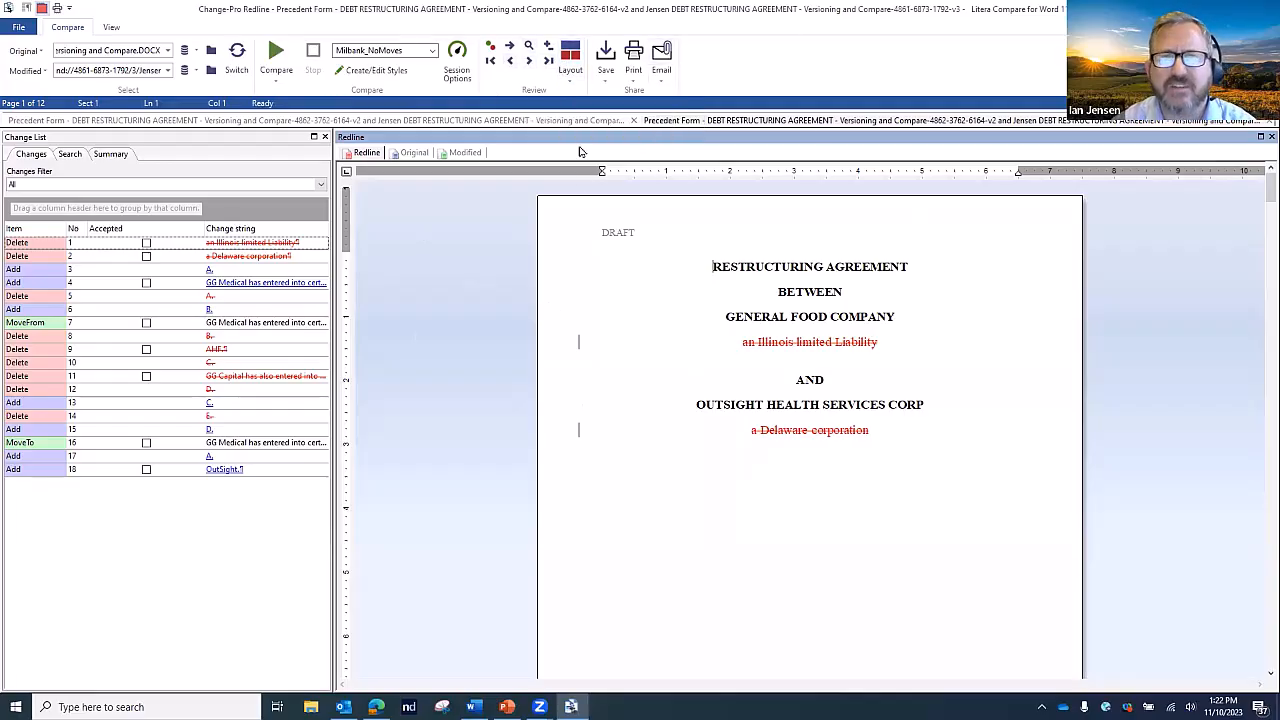
# Examine the redline's DMS and local save settings without saving, and view the print options
pyautogui.click(606, 80)
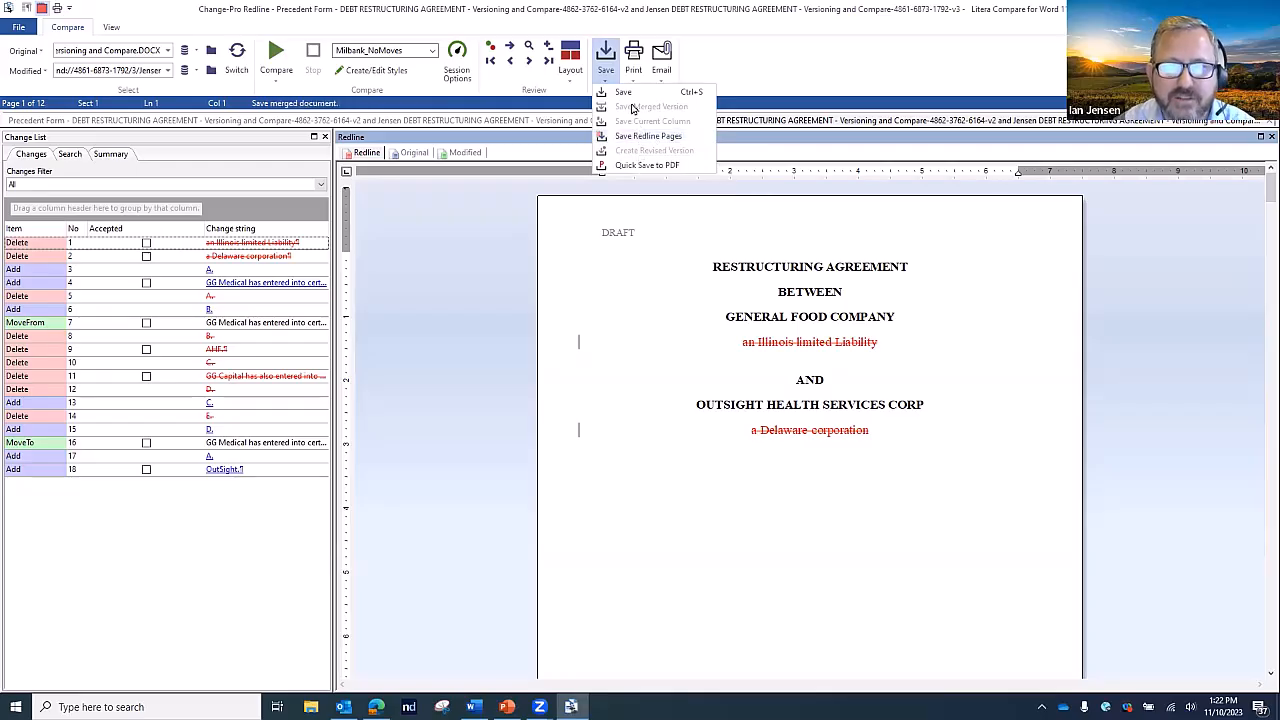
pyautogui.click(624, 92)
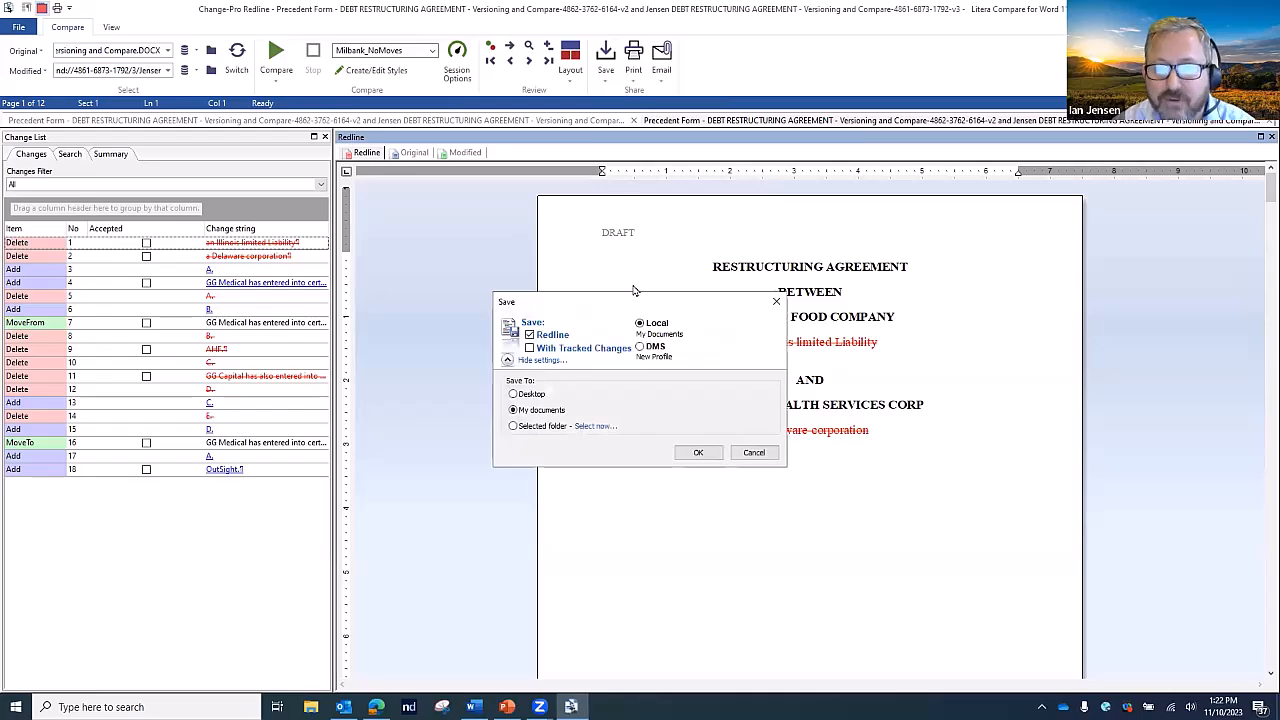
pyautogui.click(639, 347)
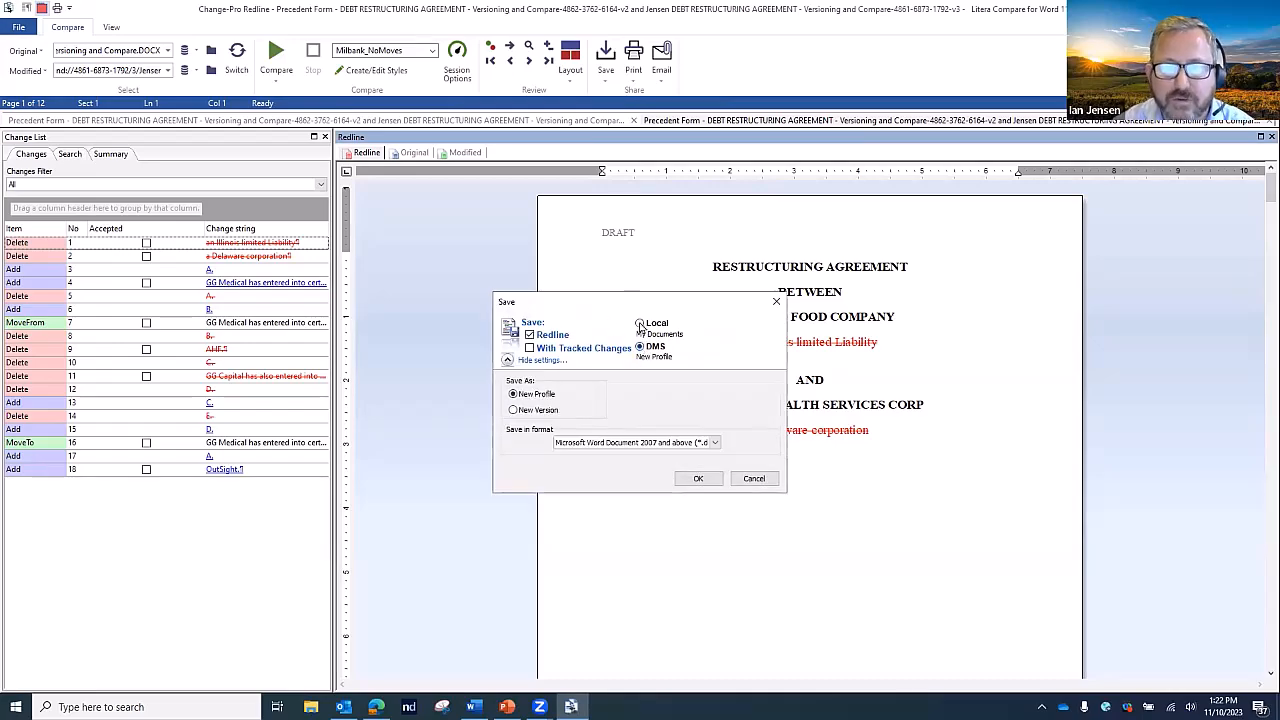
pyautogui.click(640, 324)
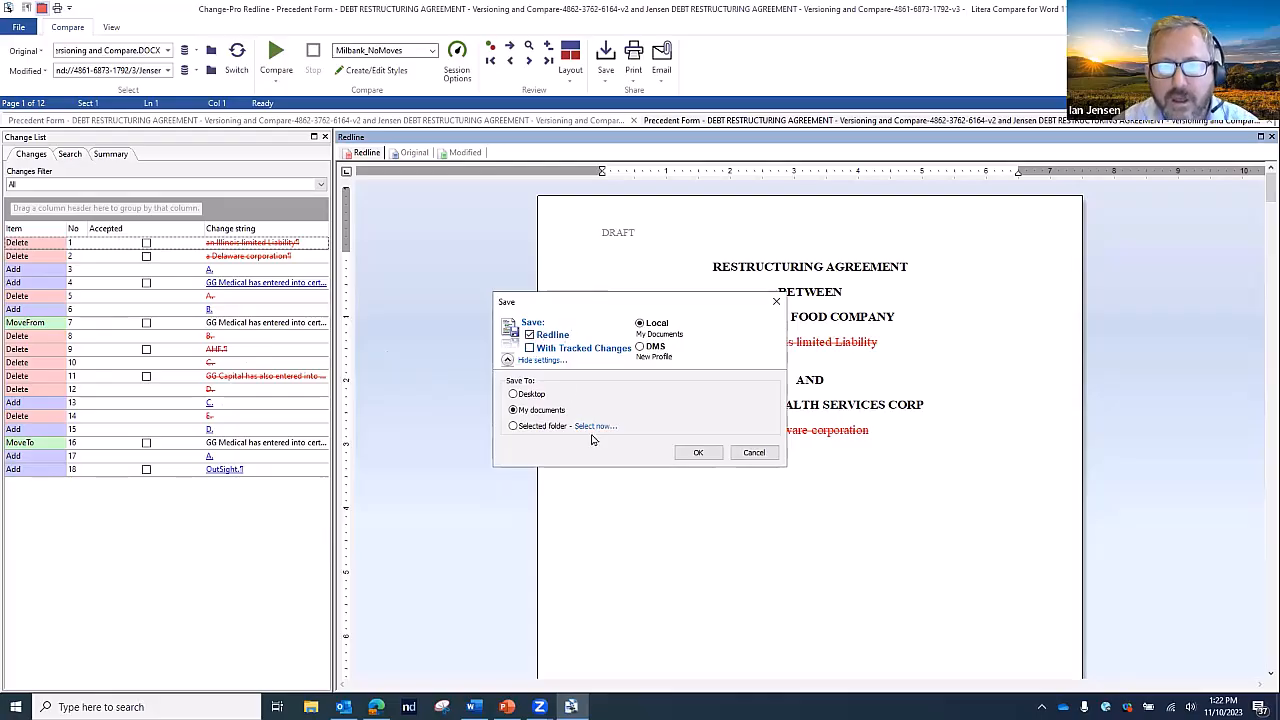
pyautogui.click(756, 453)
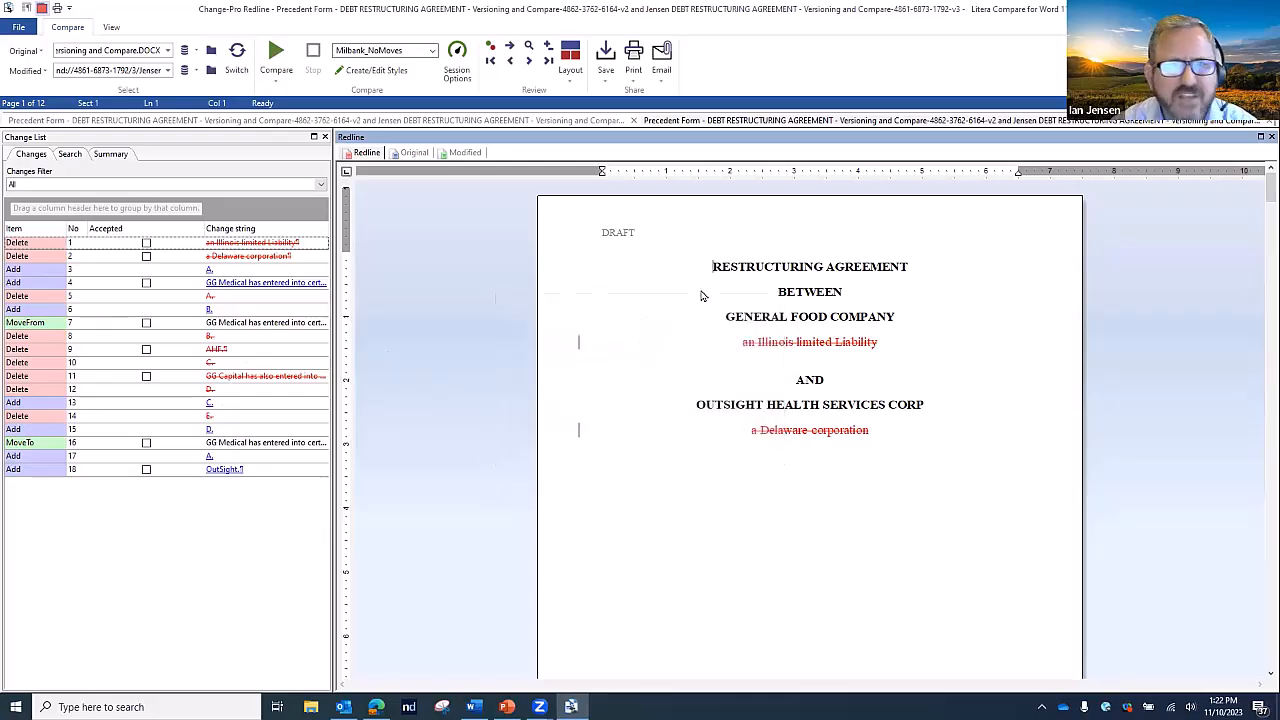
pyautogui.click(634, 83)
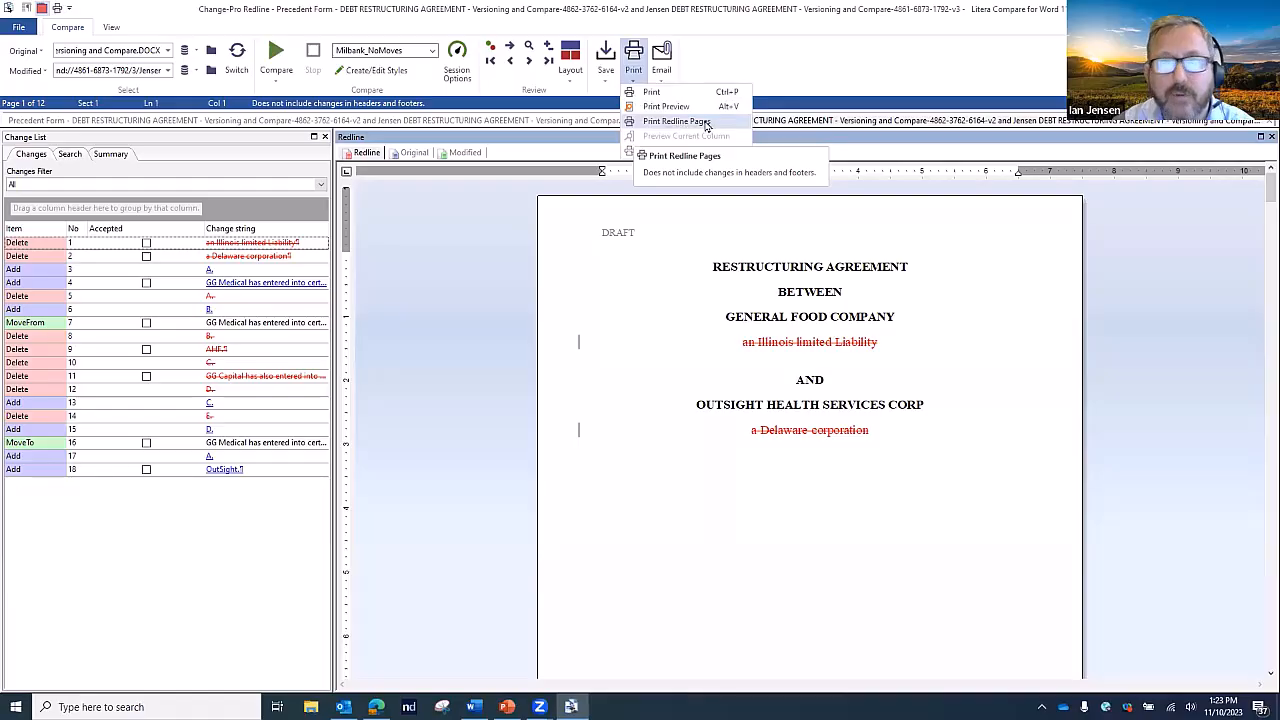
# Prepare to email both comparisons, including the modified document as DOCX and the redline pages as PDF for Comparison 1
pyautogui.click(658, 84)
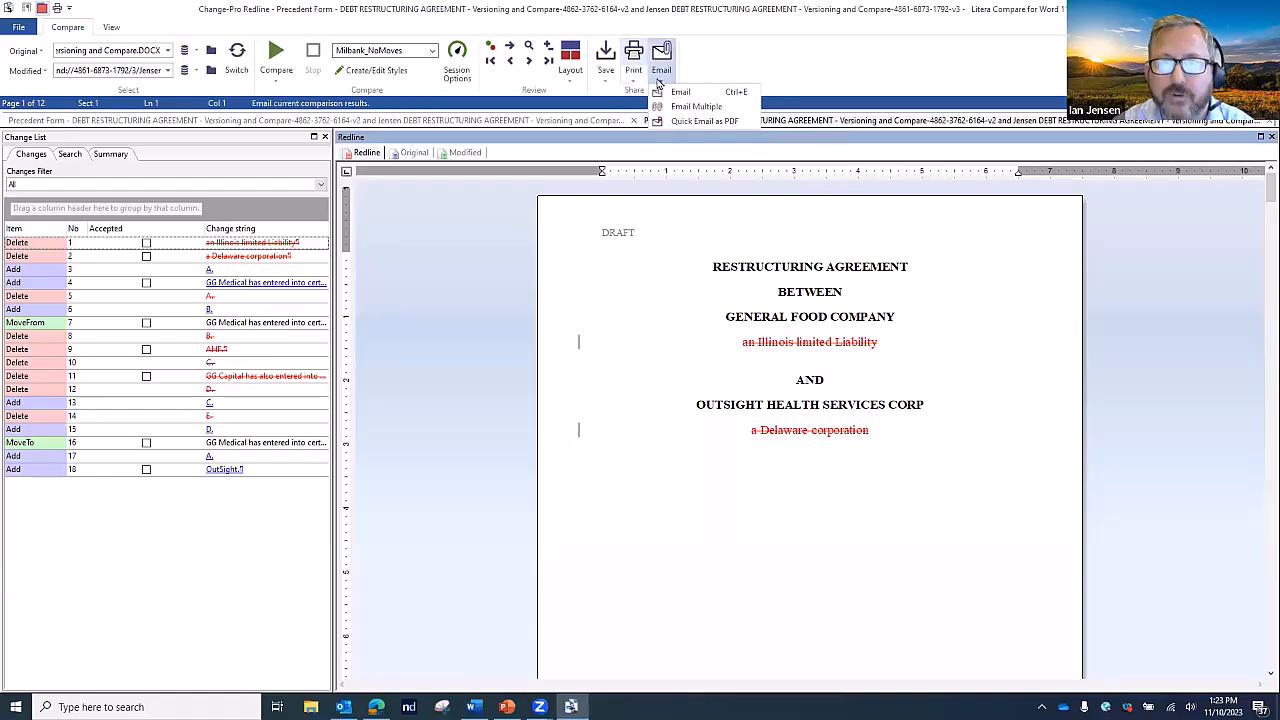
pyautogui.click(700, 107)
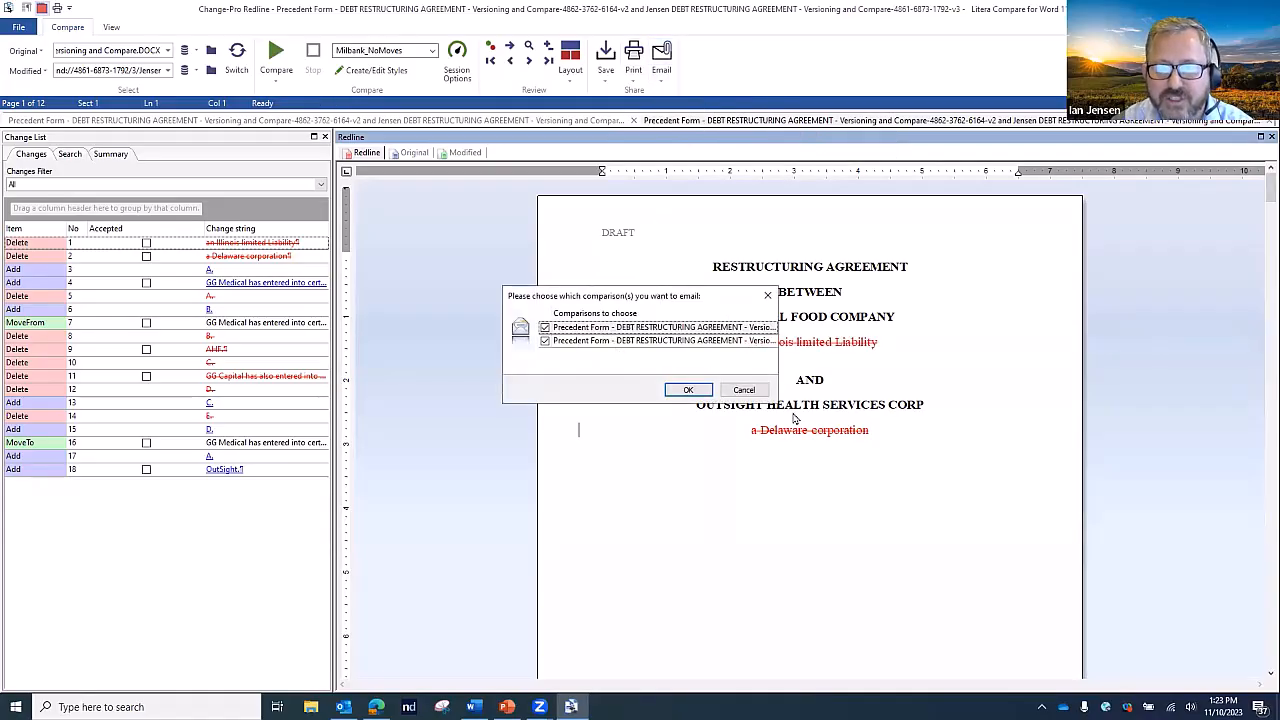
pyautogui.click(688, 391)
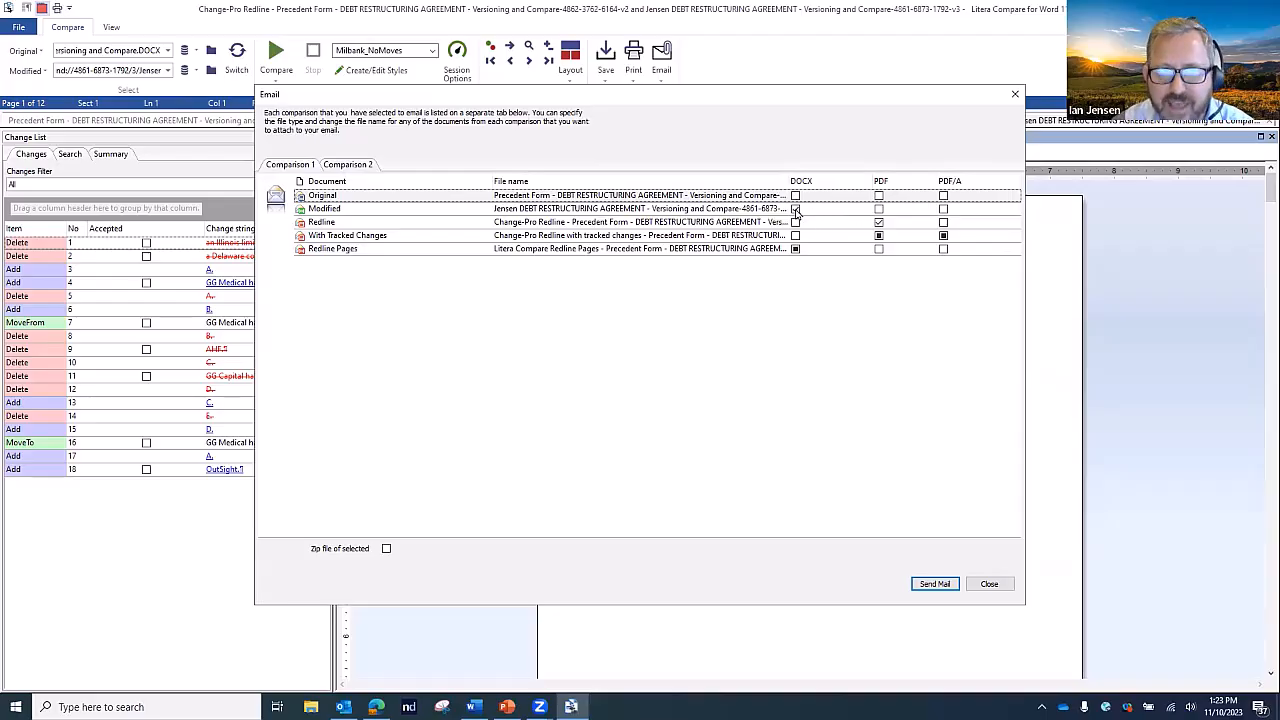
pyautogui.click(640, 214)
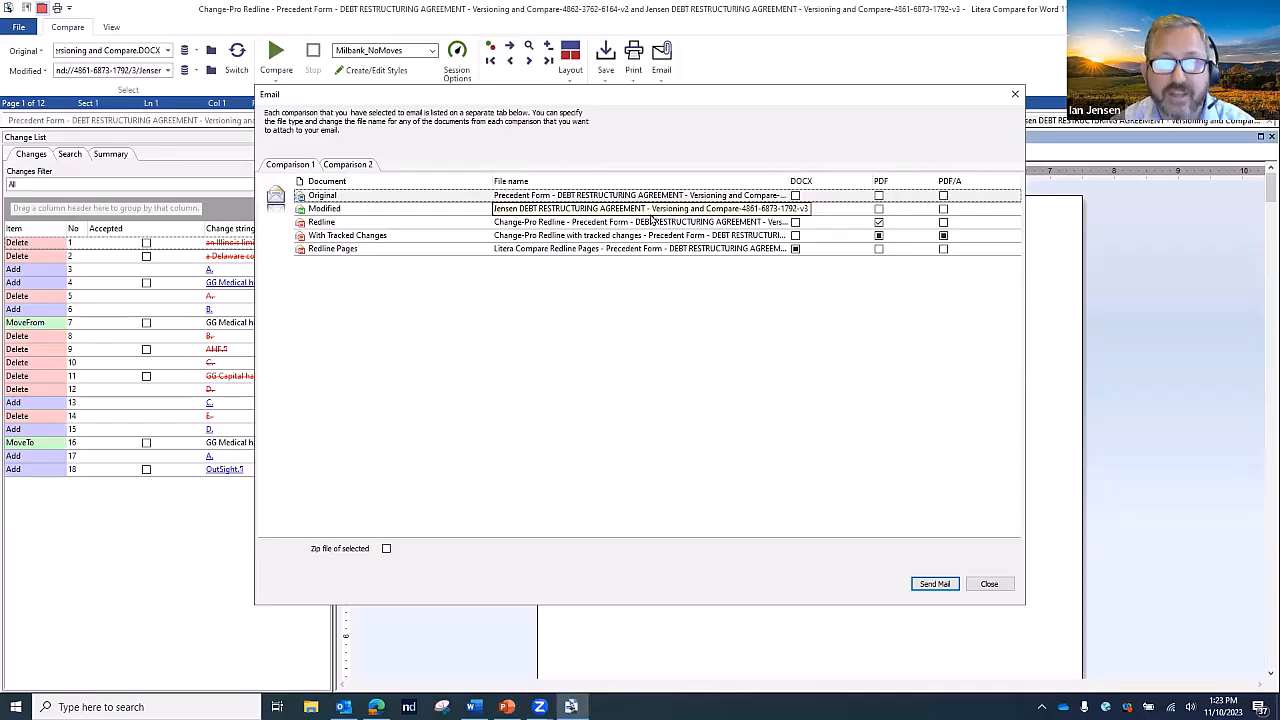
pyautogui.click(795, 209)
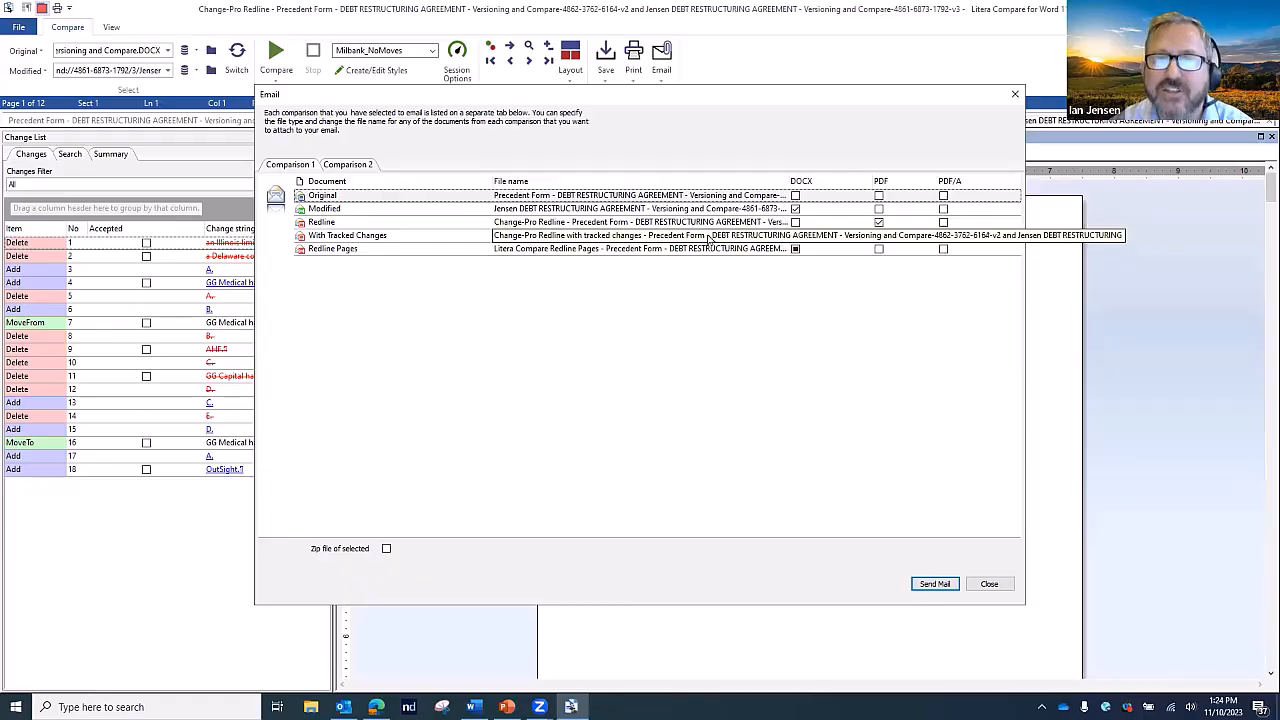
pyautogui.click(878, 249)
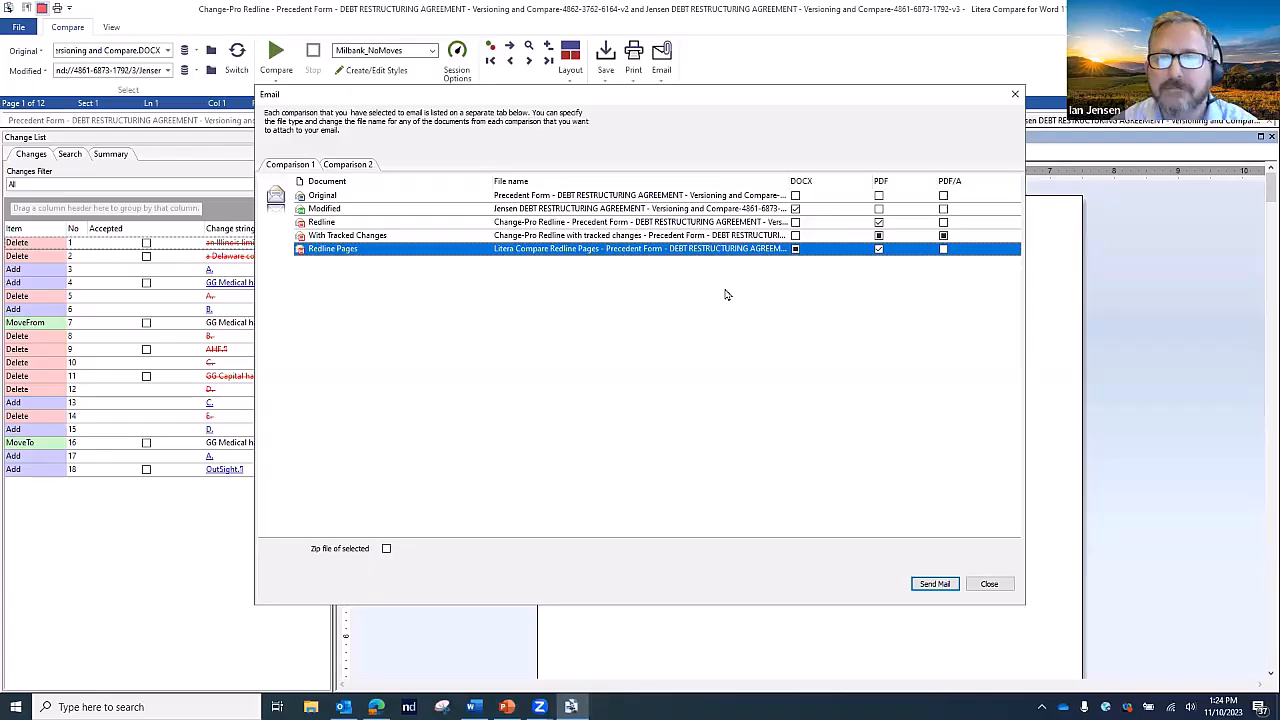
# Rename Comparison 1's redline file as redline and generate the email with the selected comparison documents attached
pyautogui.click(578, 219)
pyautogui.moveTo(575, 221); pyautogui.dragTo(825, 228)
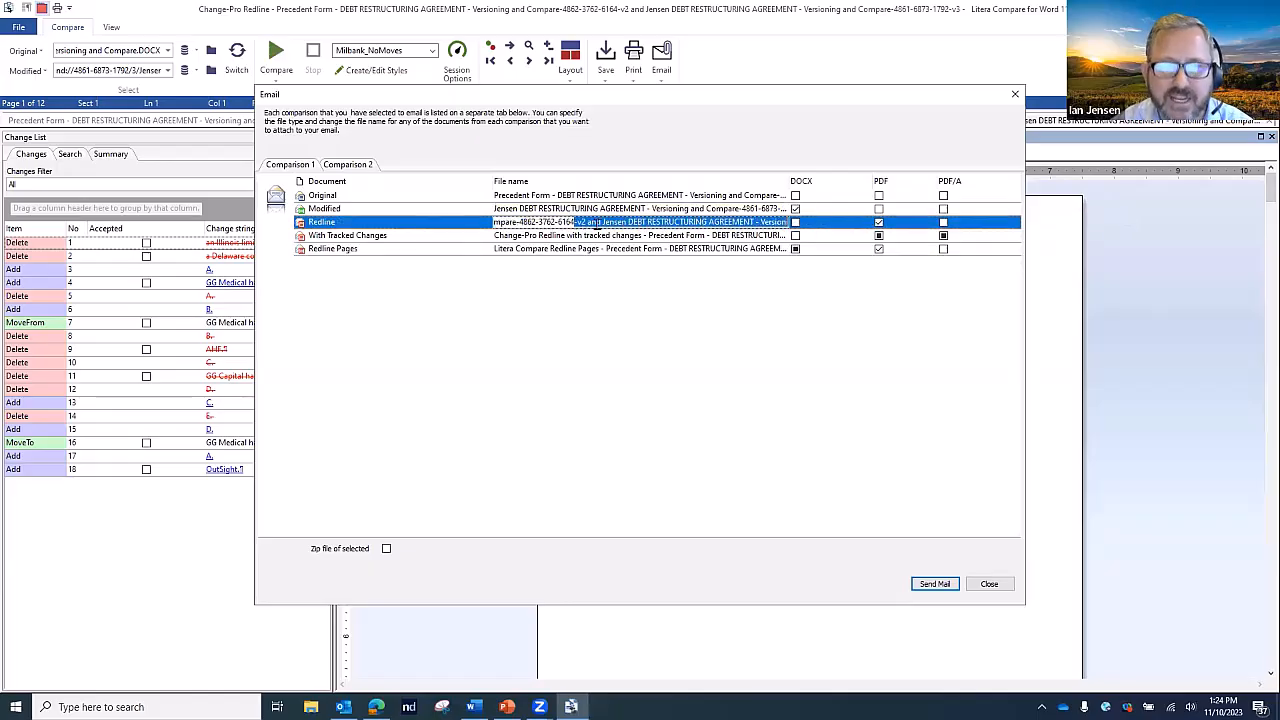
pyautogui.hotkey('ctrl', 'a')
pyautogui.write('re')
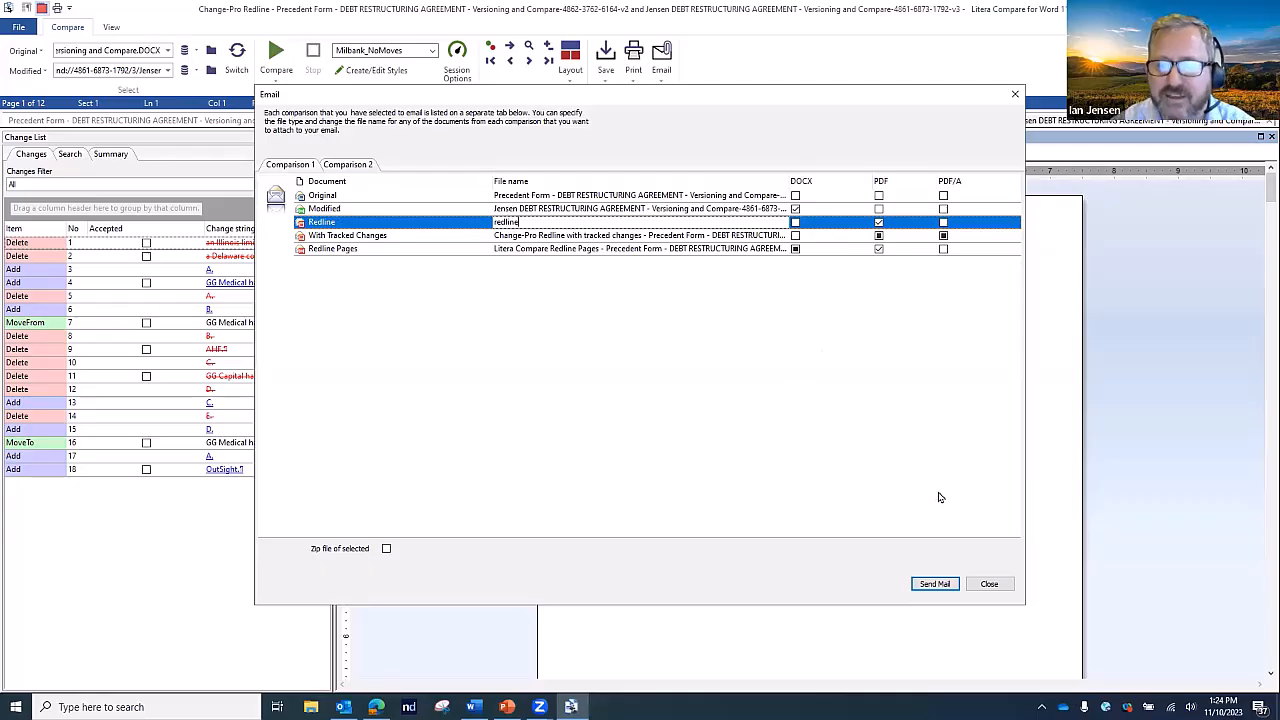
pyautogui.click(561, 260)
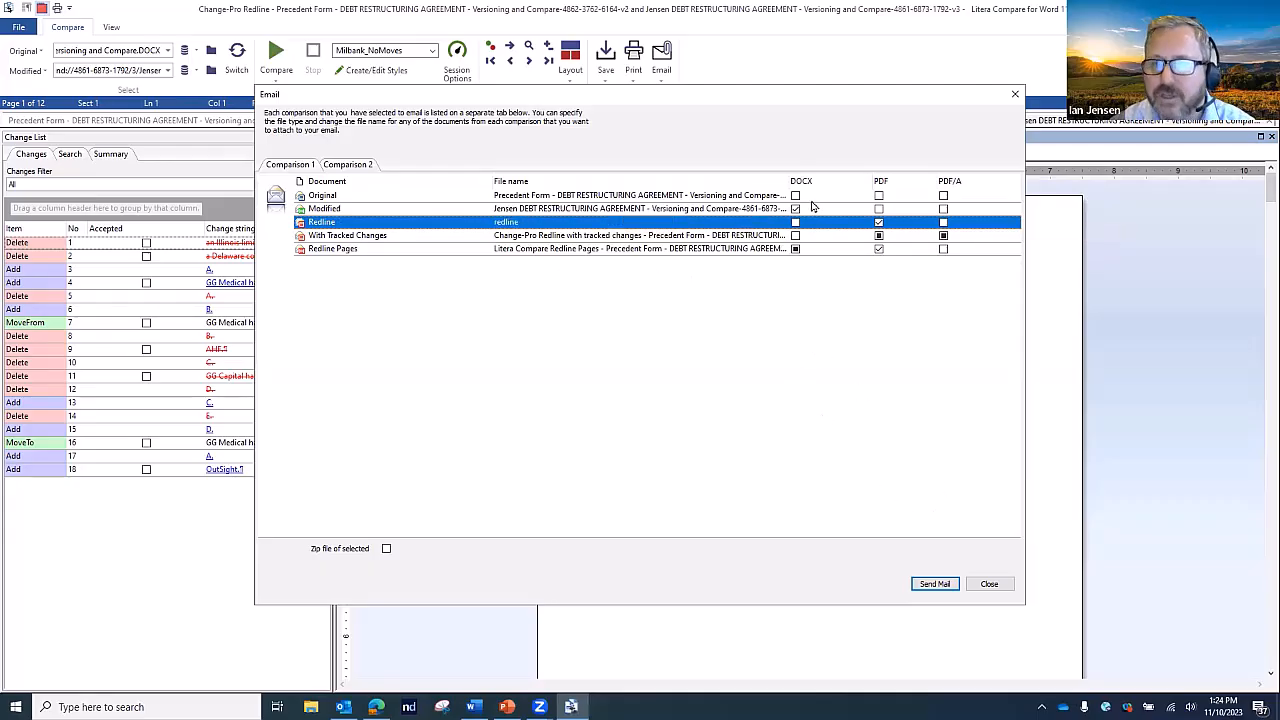
pyautogui.click(935, 584)
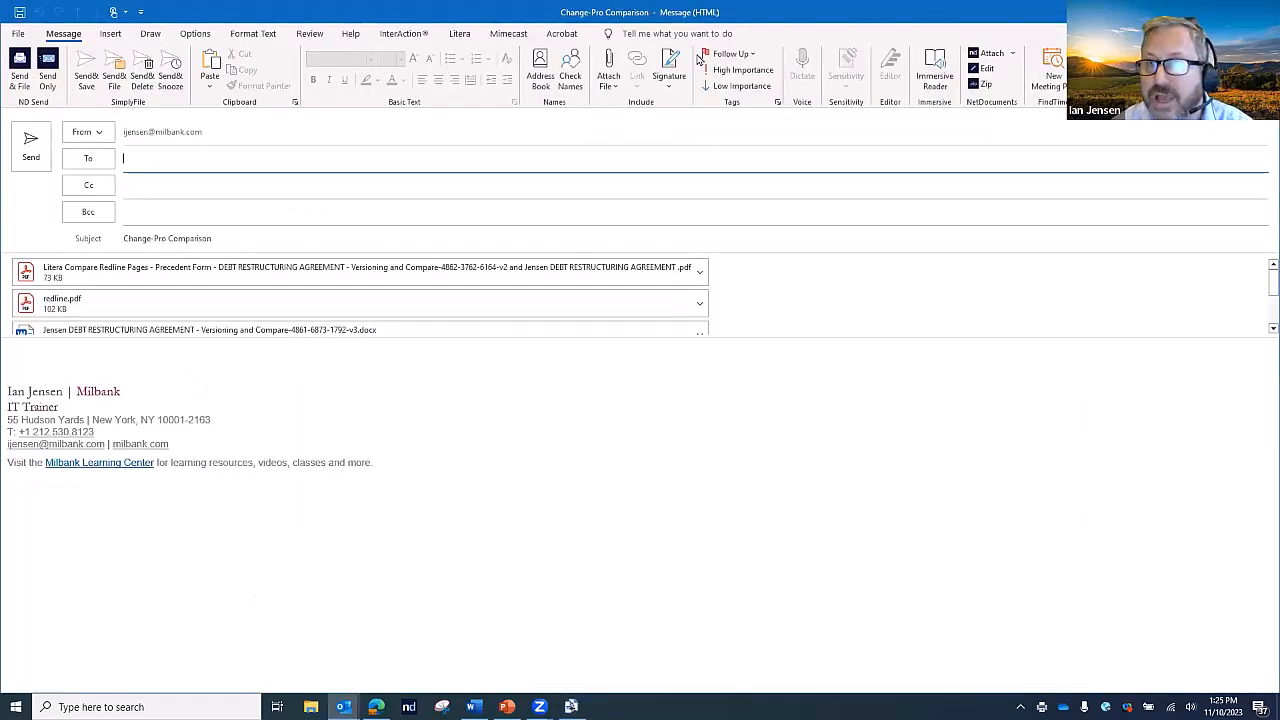
# Edit the message's attachments and remove the document number and version suffix from the first Word attachment's name
pyautogui.click(252, 360)
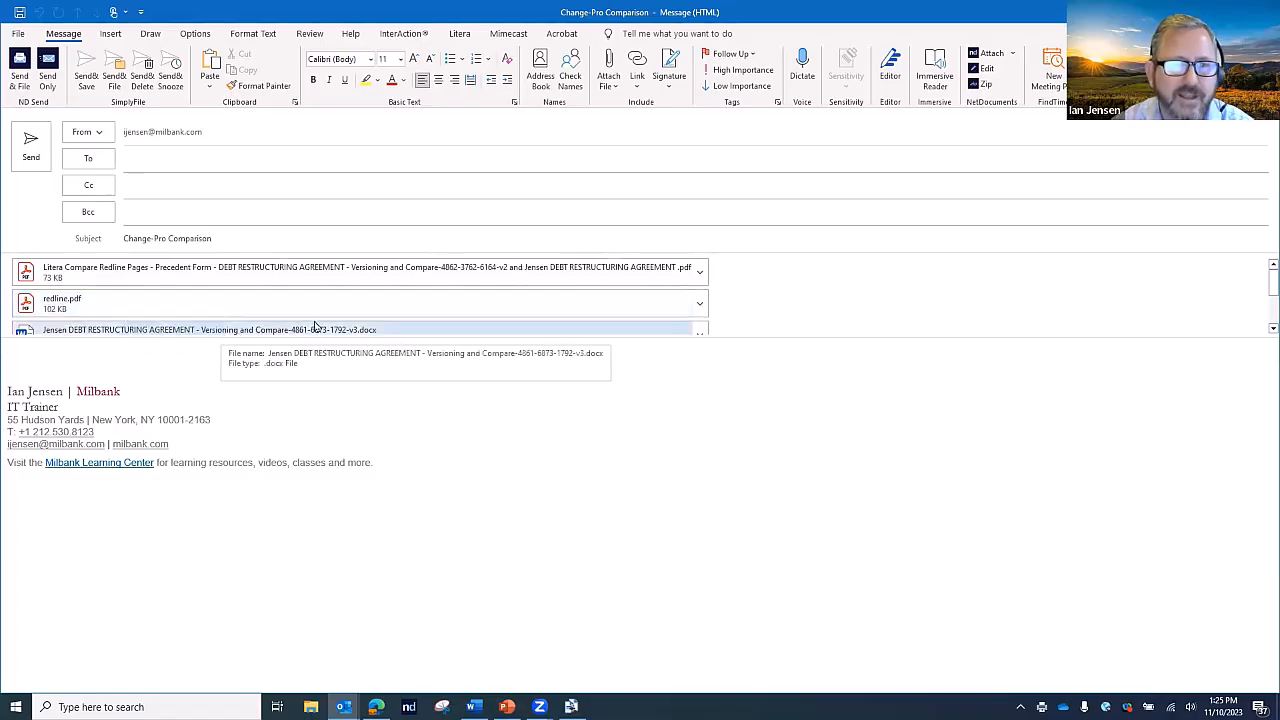
pyautogui.scroll(-1, 403, 329)
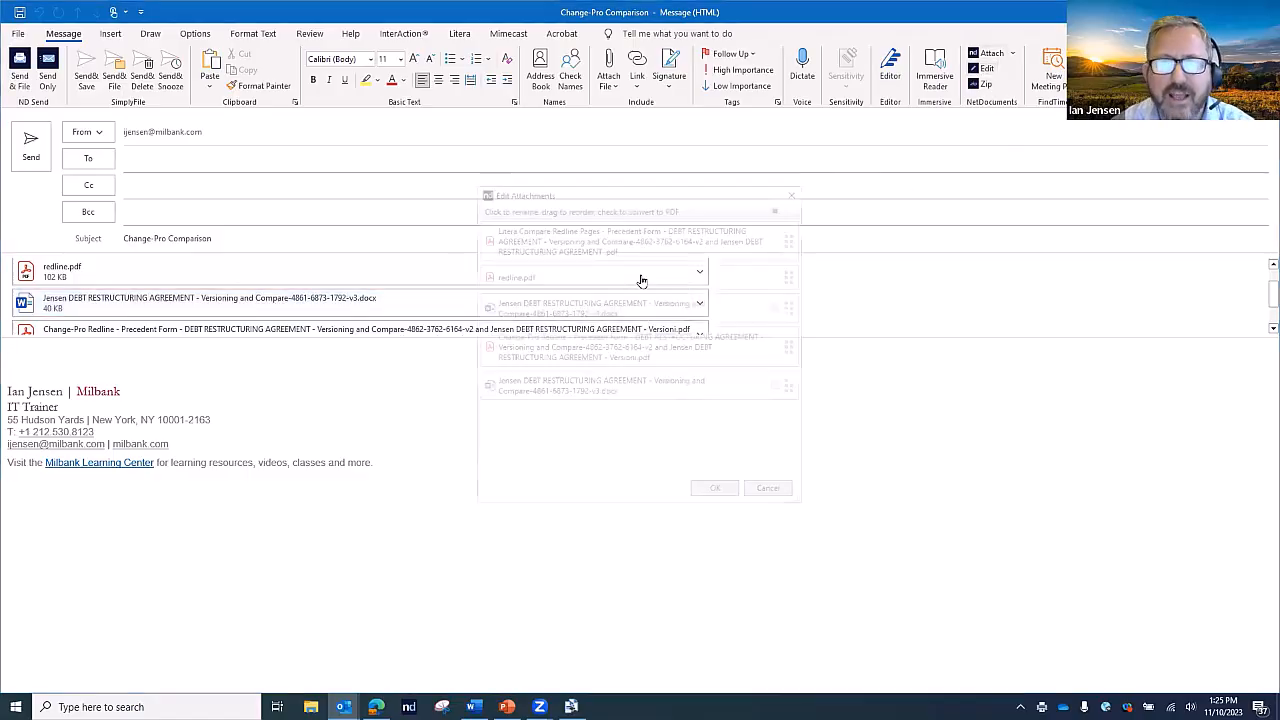
pyautogui.click(591, 314)
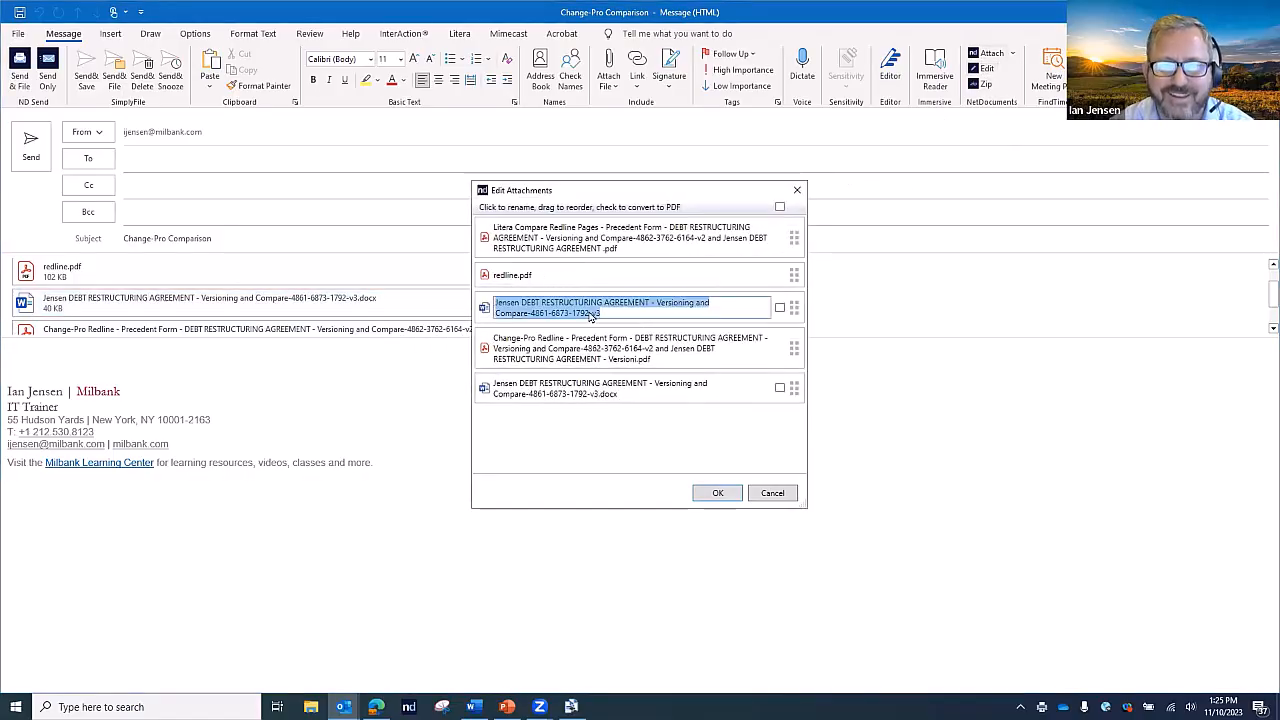
pyautogui.moveTo(600, 313); pyautogui.dragTo(525, 312)
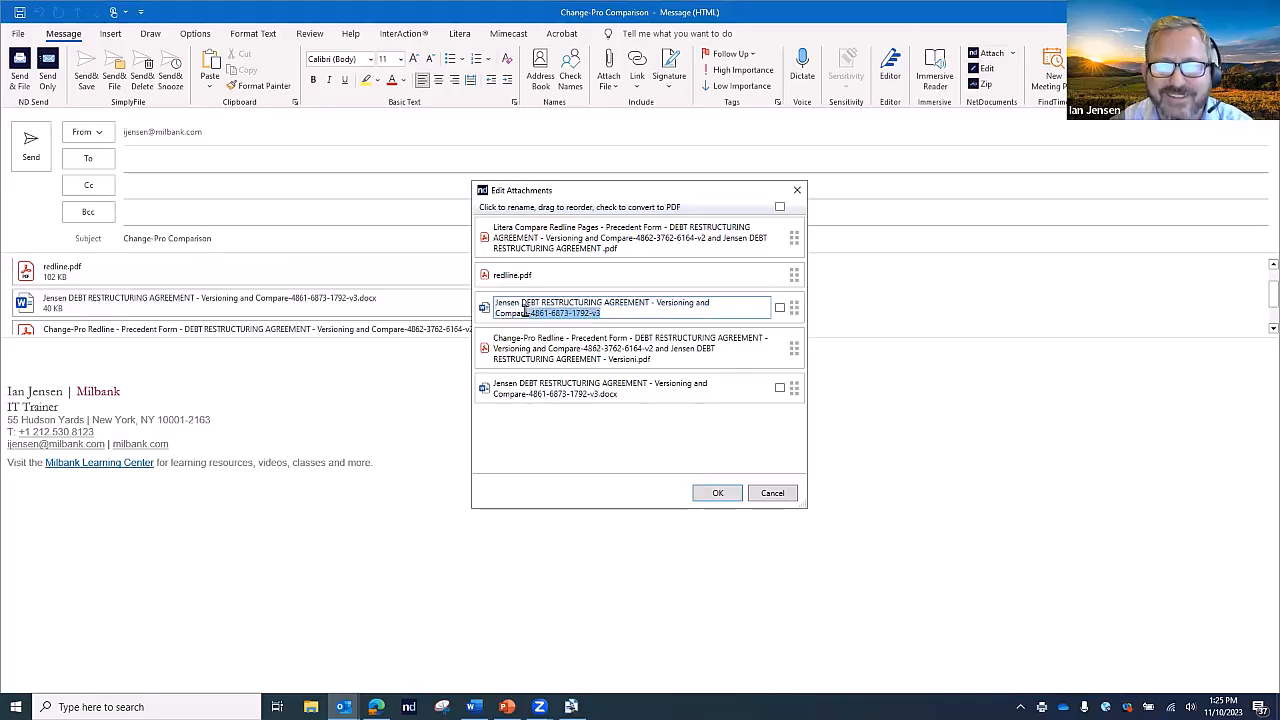
pyautogui.press('BackSpace')
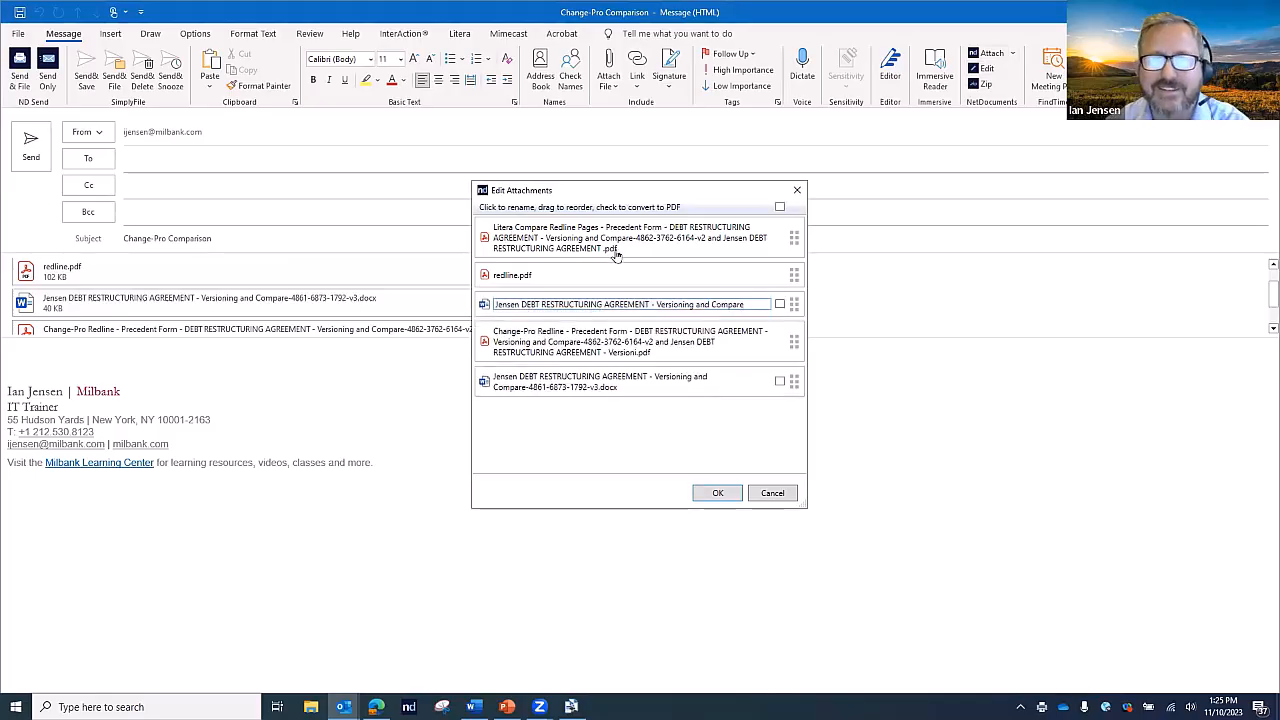
# Reorder the attachments so both Word documents come before the PDFs, and apply the attachment changes
pyautogui.moveTo(794, 238)
pyautogui.mouseDown()
pyautogui.moveTo(797, 316)
pyautogui.moveTo(794, 230)
pyautogui.mouseUp()
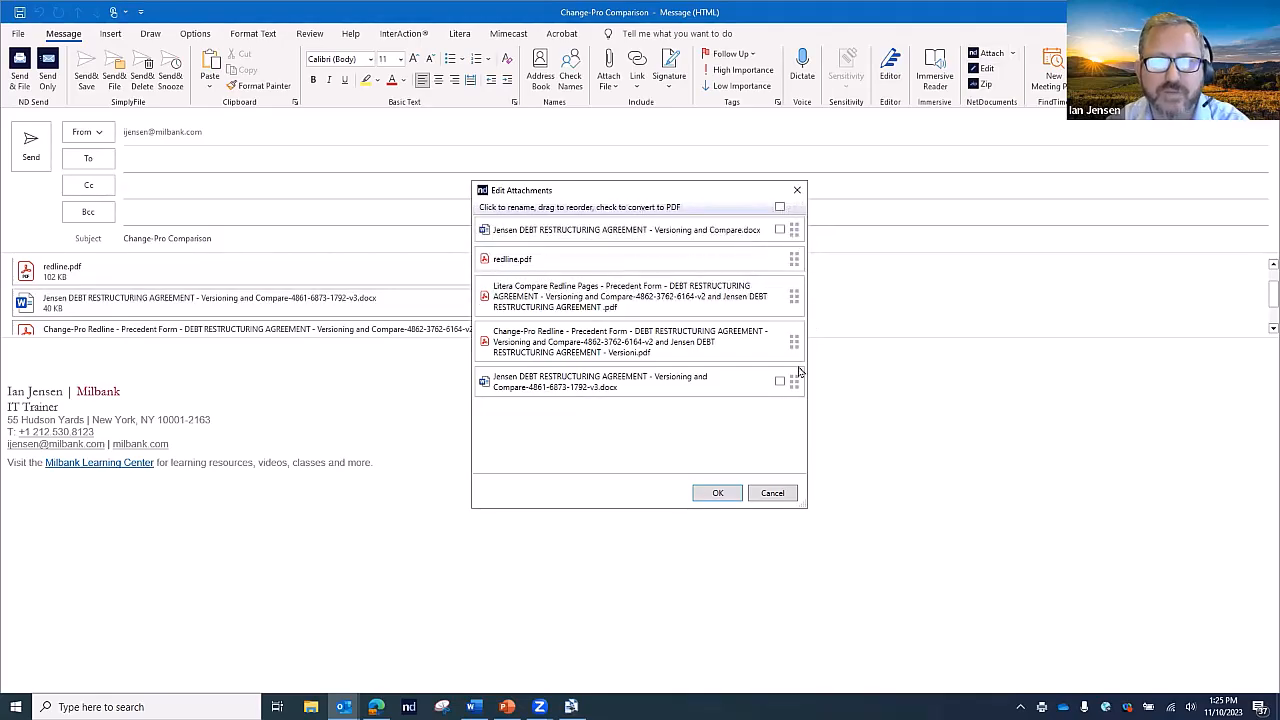
pyautogui.moveTo(796, 385); pyautogui.dragTo(778, 258)
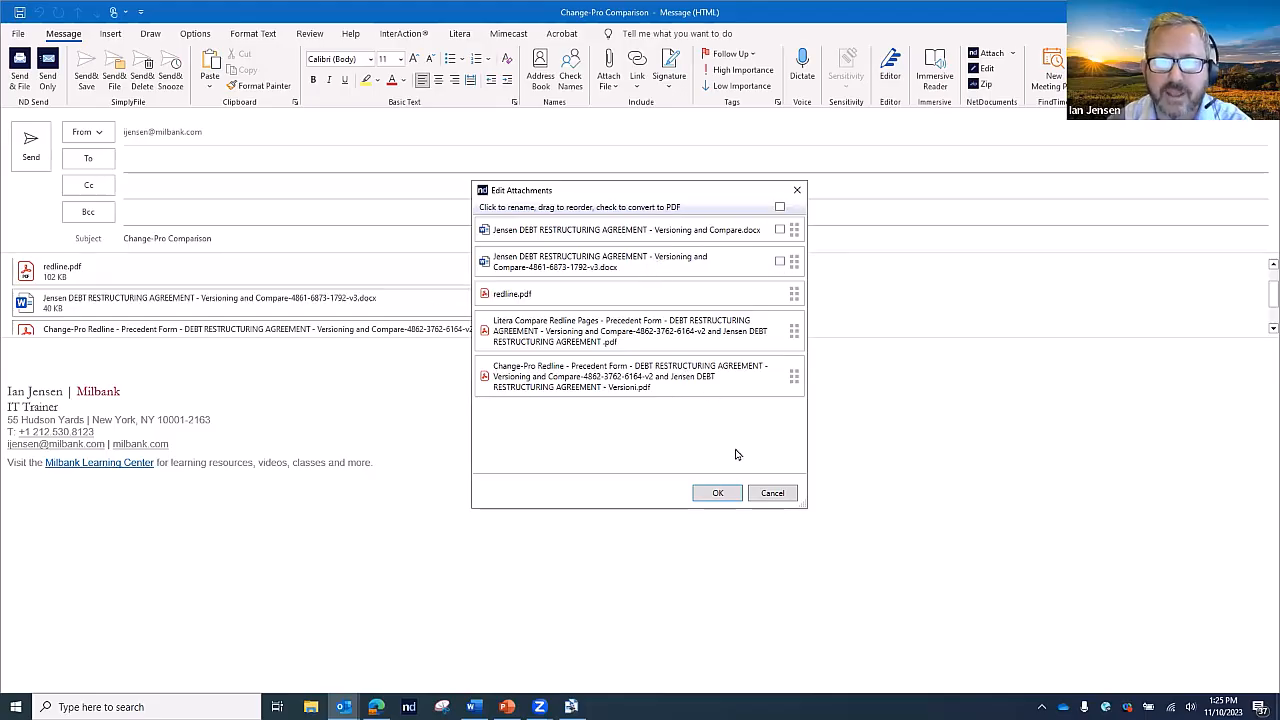
pyautogui.click(719, 494)
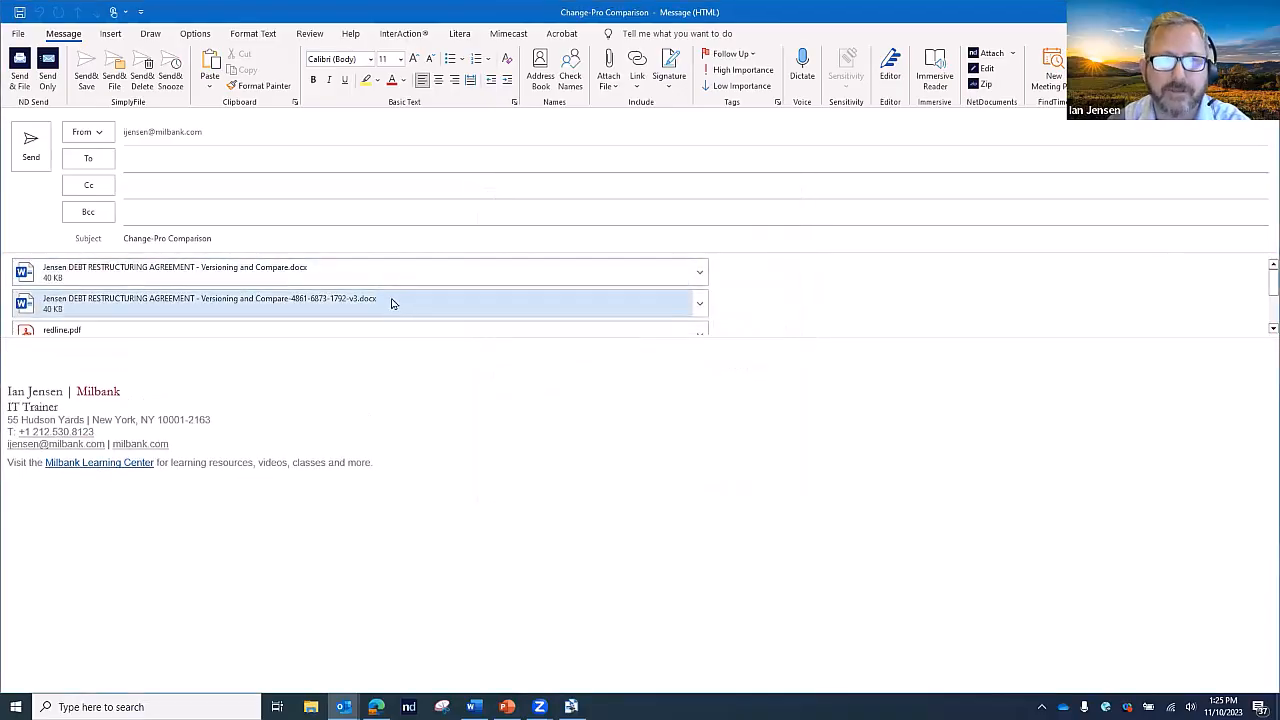
# Address the comparison email to the sender's own mailbox and send it
pyautogui.click(150, 157)
pyautogui.write('jensen')
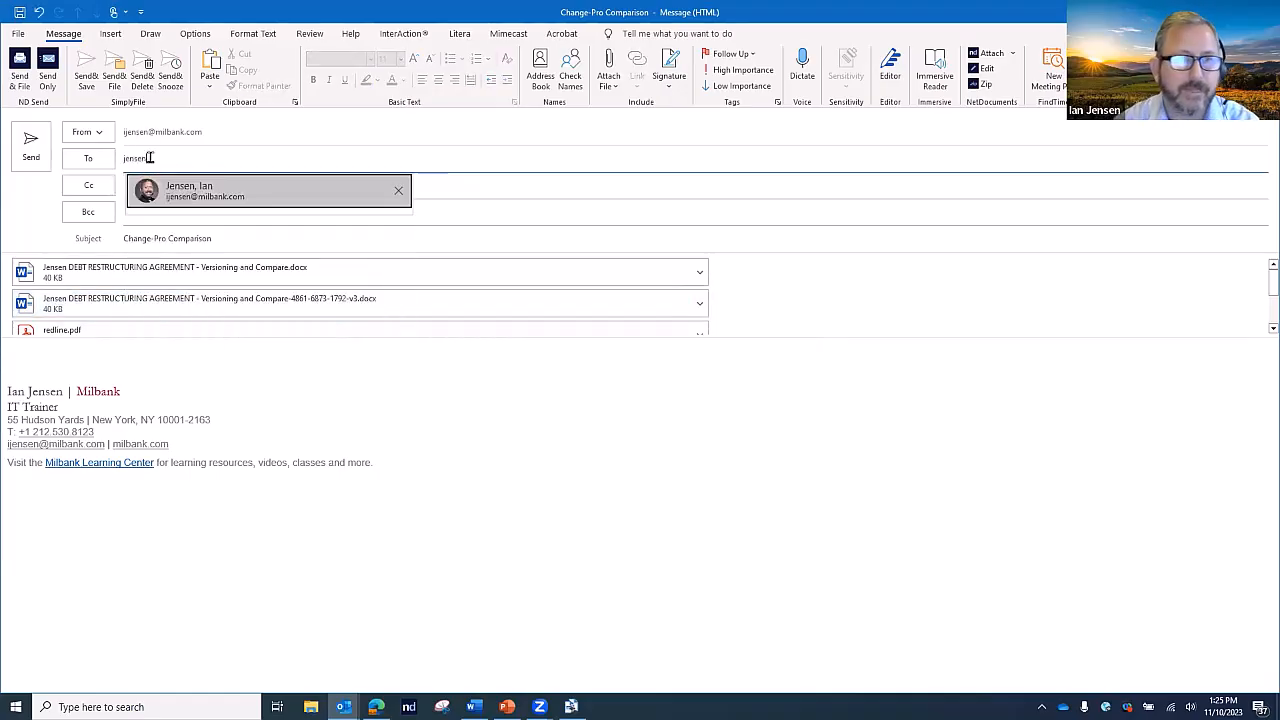
pyautogui.click(28, 148)
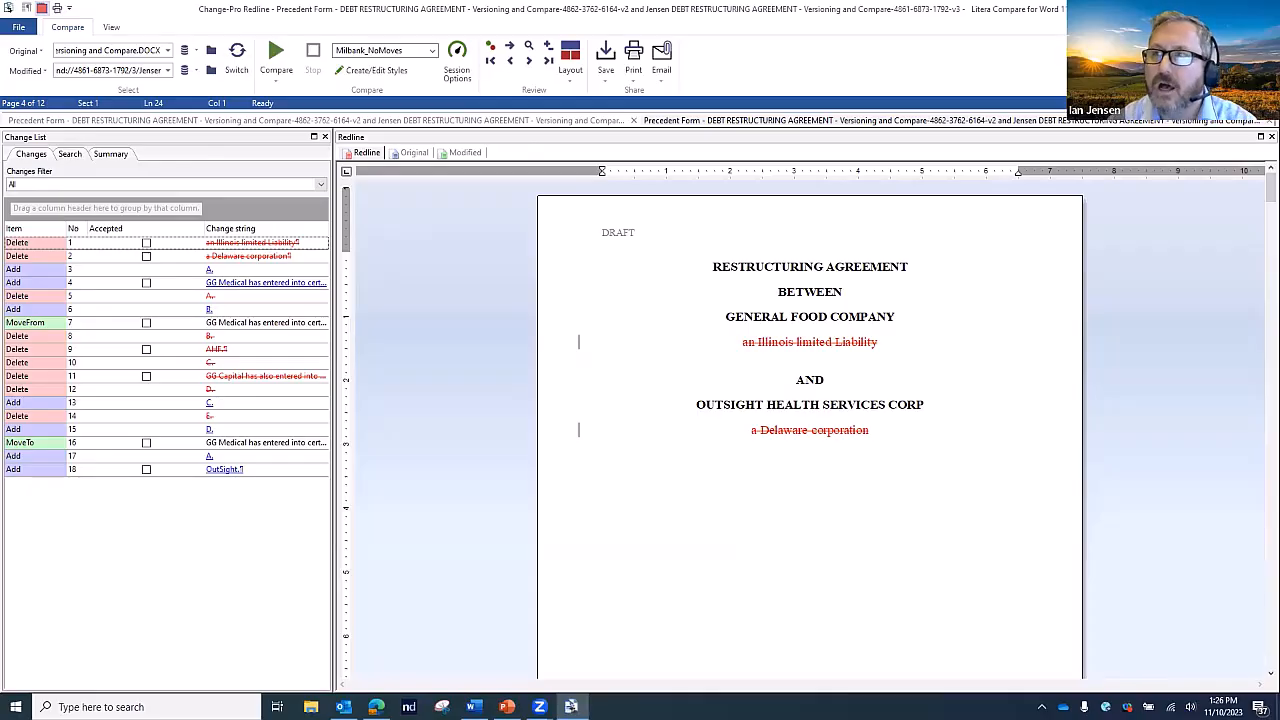
# Show the desktop and search Windows for compare to view the available Litera Compare applications without opening one
pyautogui.press('super+d')
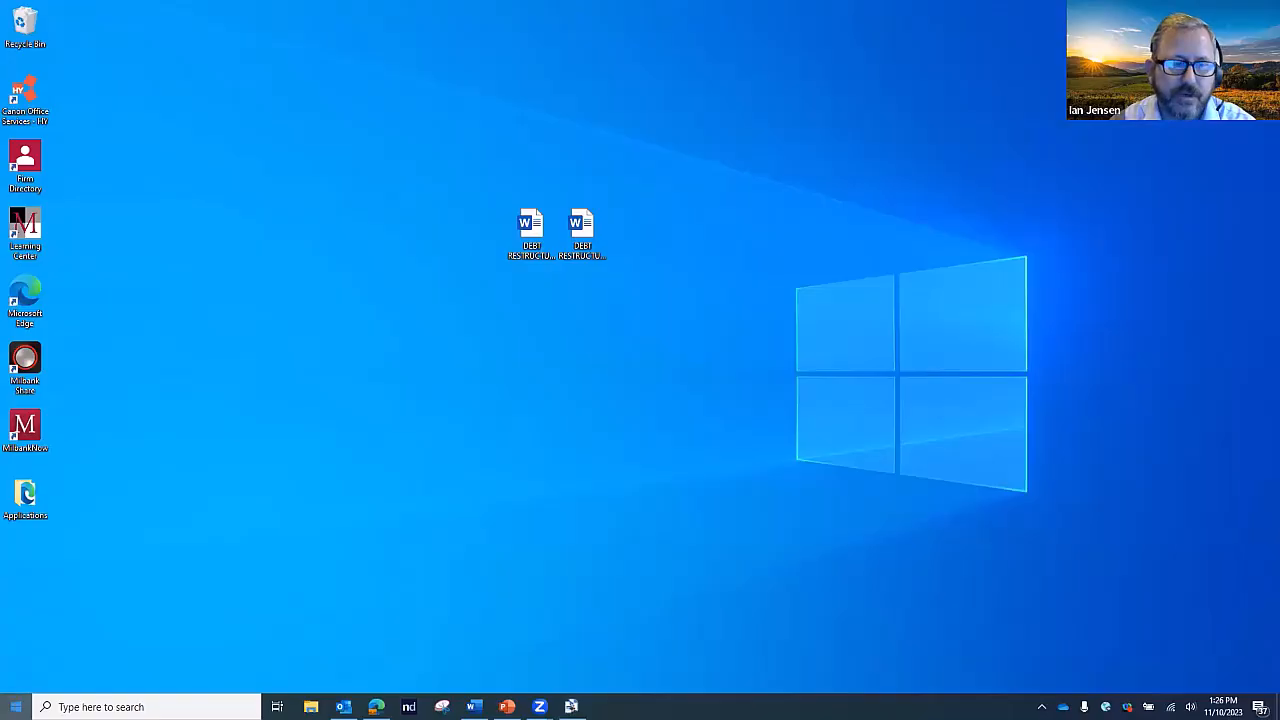
pyautogui.click(16, 707)
pyautogui.write('coma')
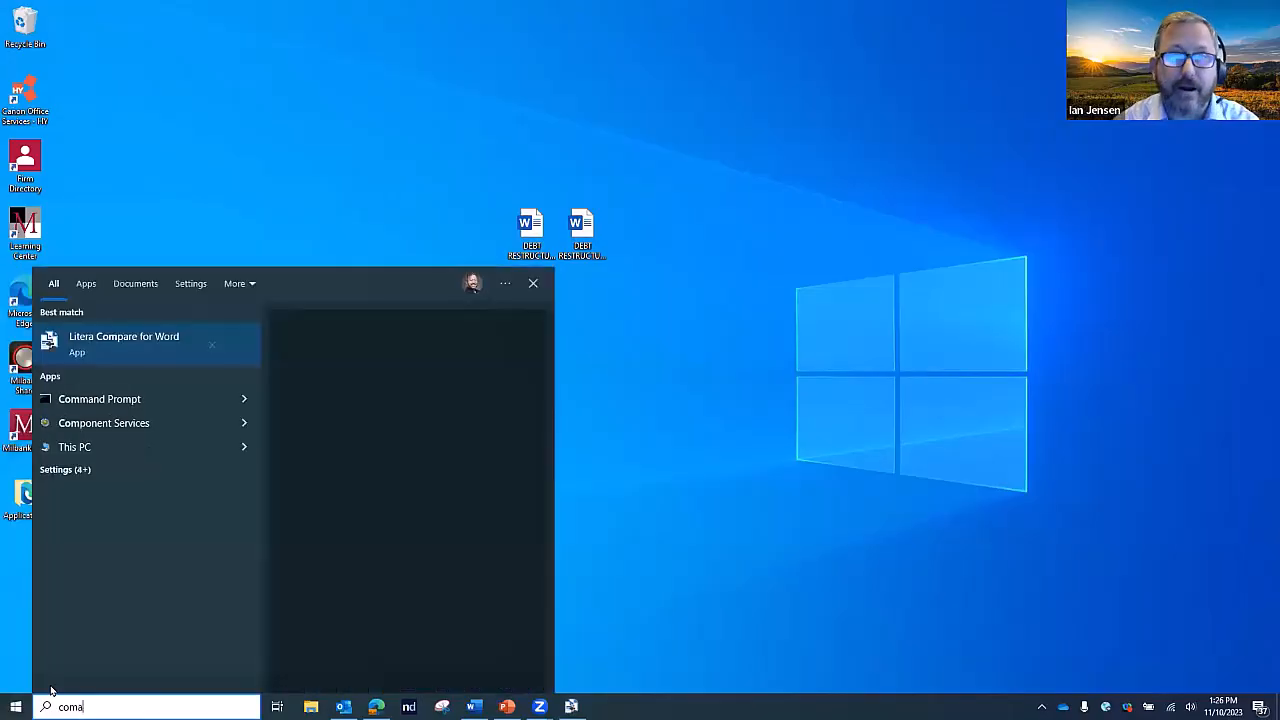
pyautogui.press('BackSpace')
pyautogui.write('pare')
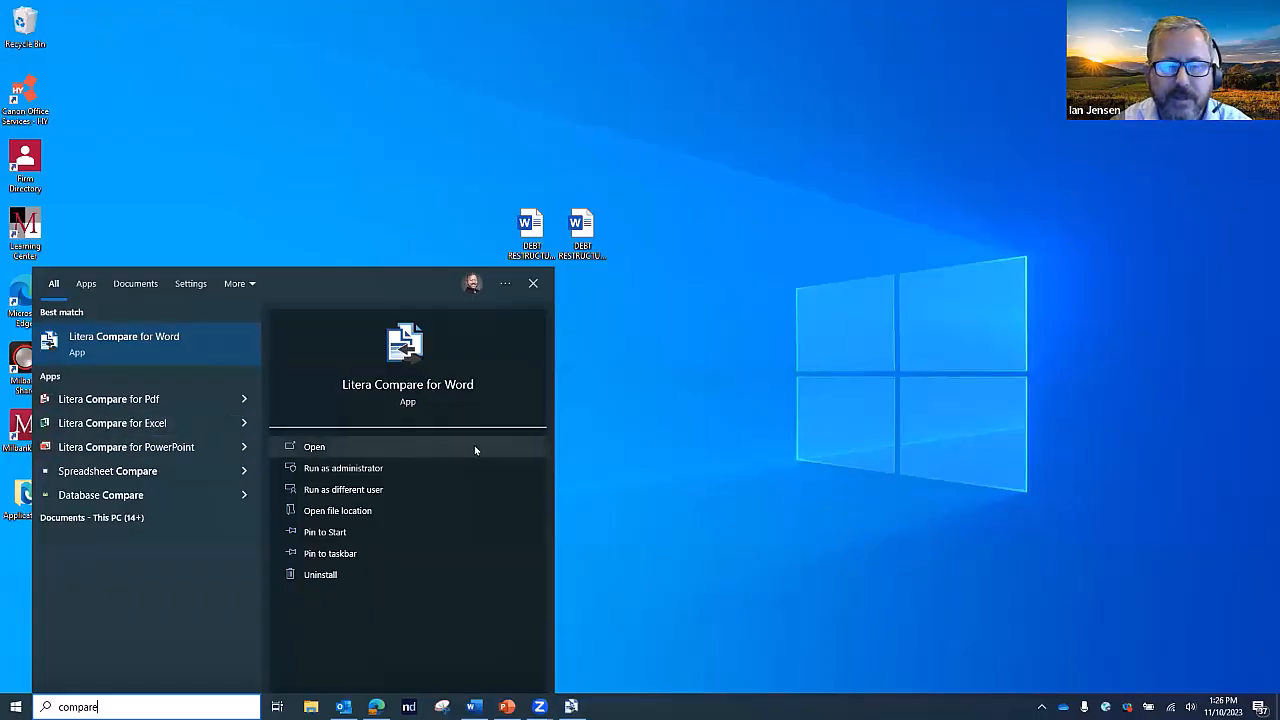
pyautogui.click(755, 427)
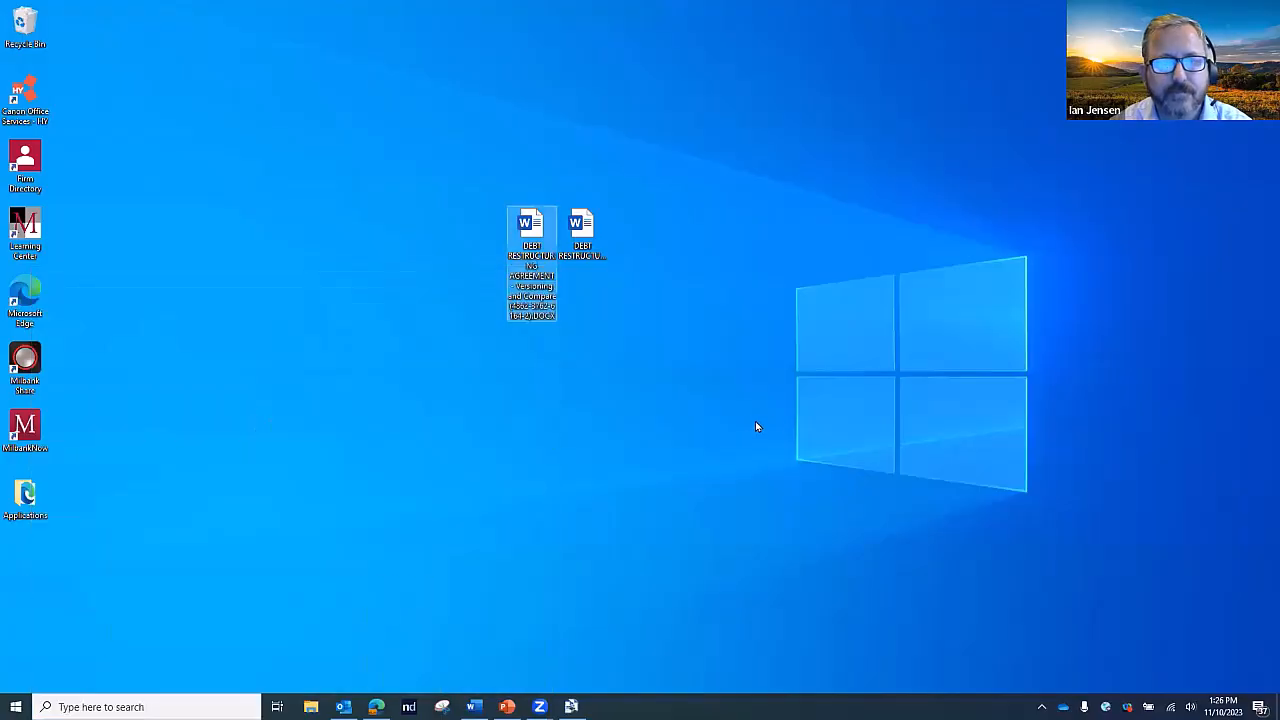
# Select both DEBT RESTRUCTURING AGREEMENT files on the desktop and view the Compare with Litera Compare command without running it
pyautogui.moveTo(646, 377); pyautogui.dragTo(478, 180)
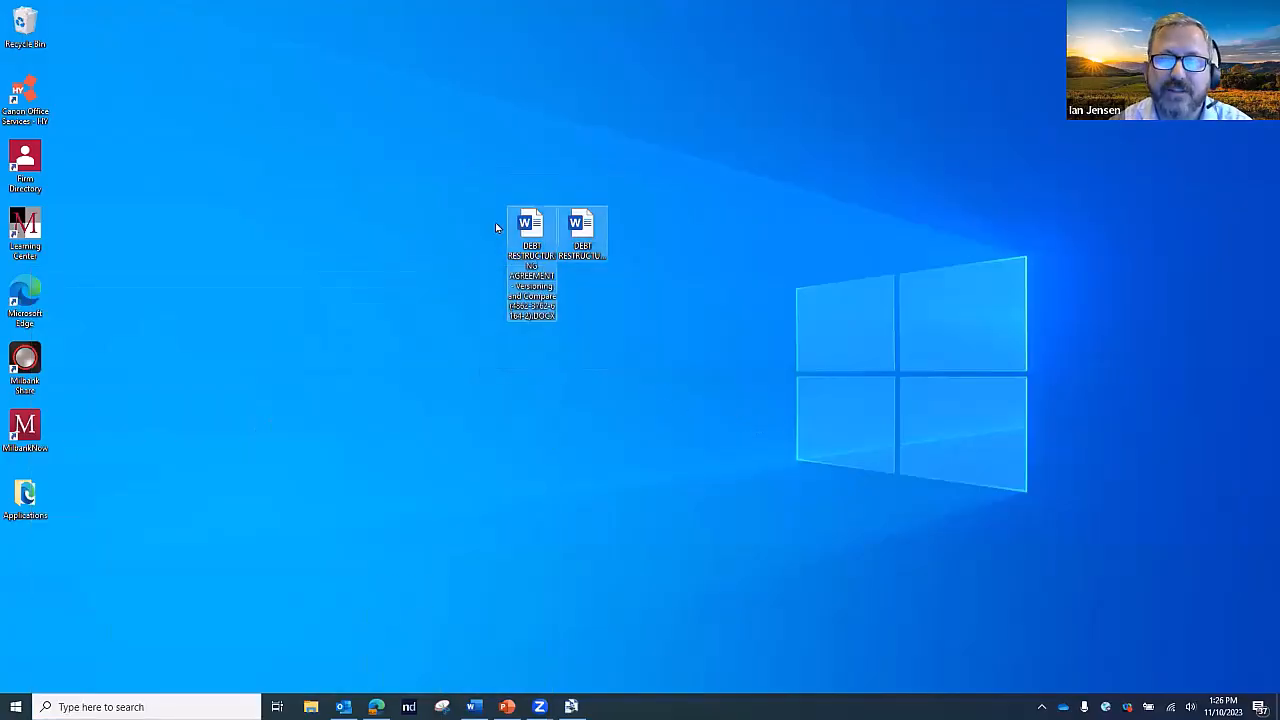
pyautogui.rightClick(533, 230)
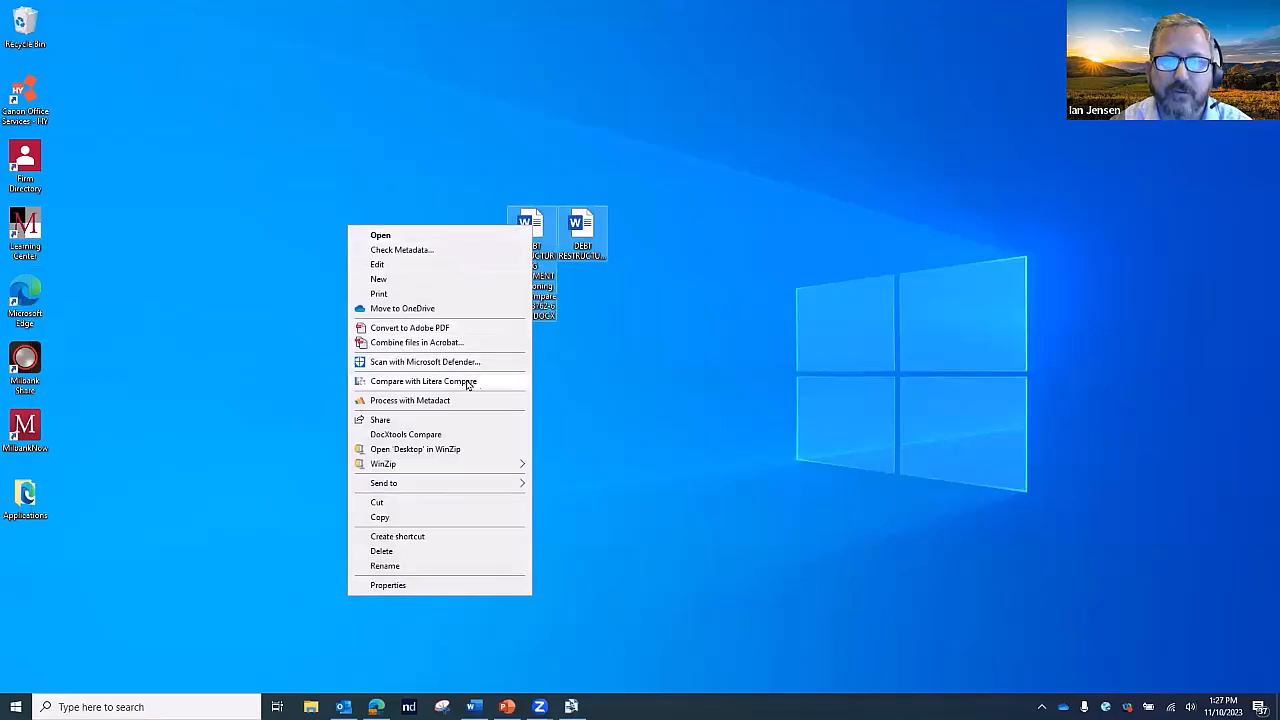
pyautogui.click(706, 317)
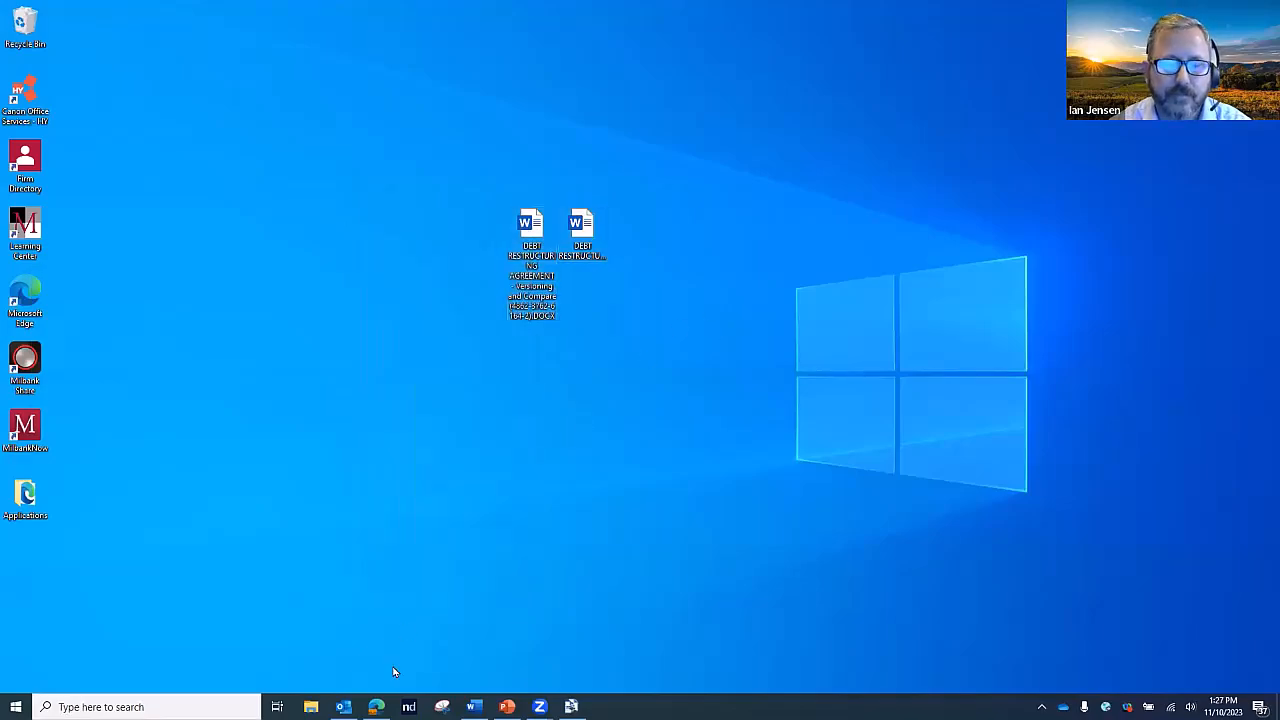
# Switch to Outlook, maximize its window, and view the Litera comparison commands available for today's emails with attachments
pyautogui.click(343, 707)
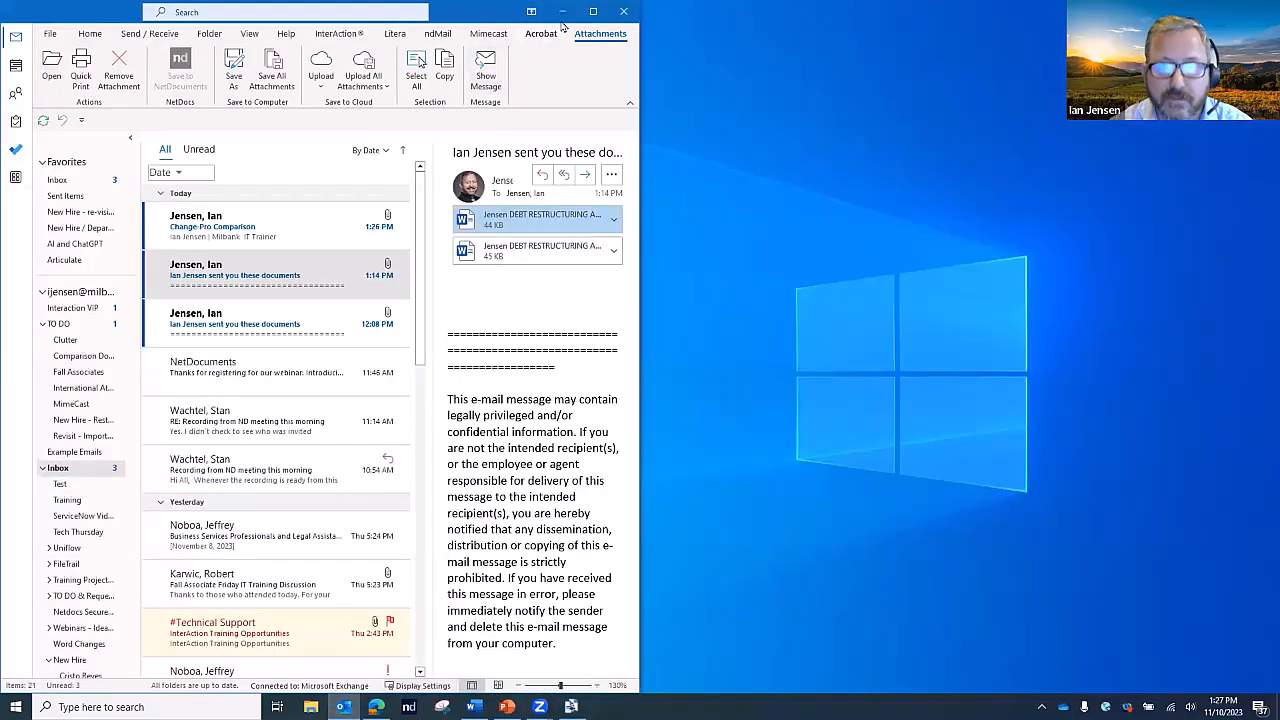
pyautogui.click(592, 14)
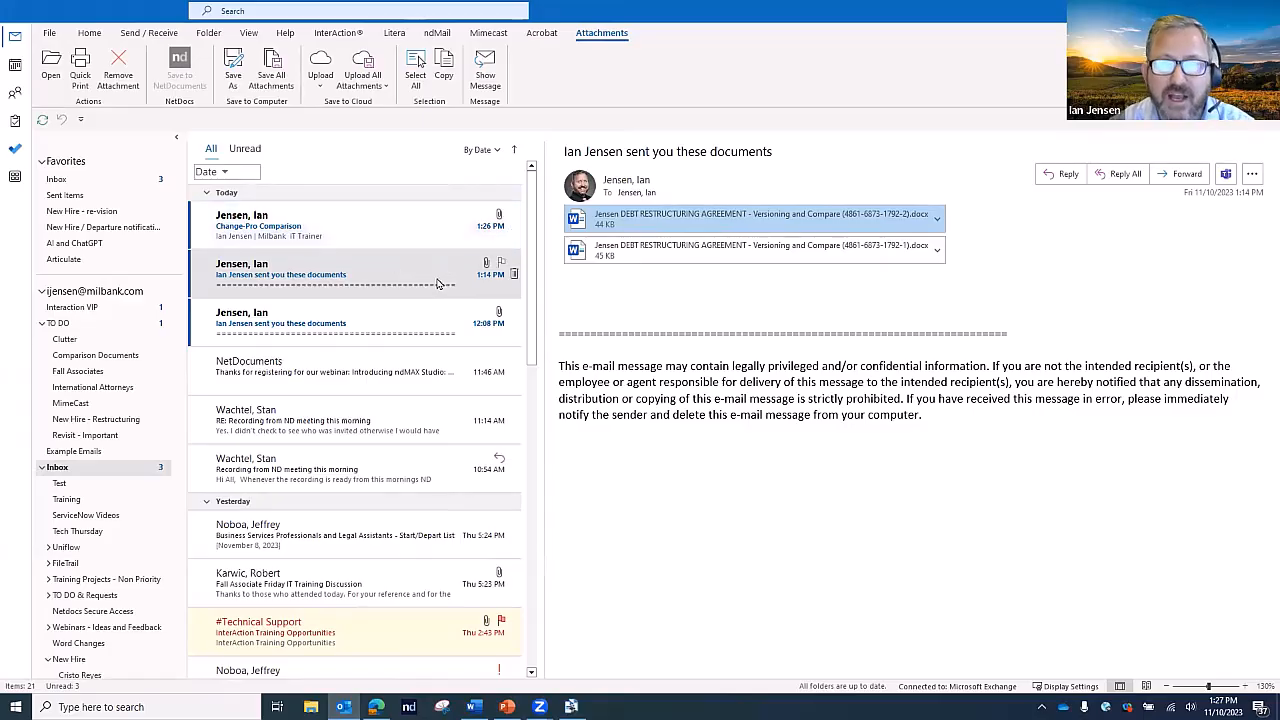
pyautogui.click(395, 33)
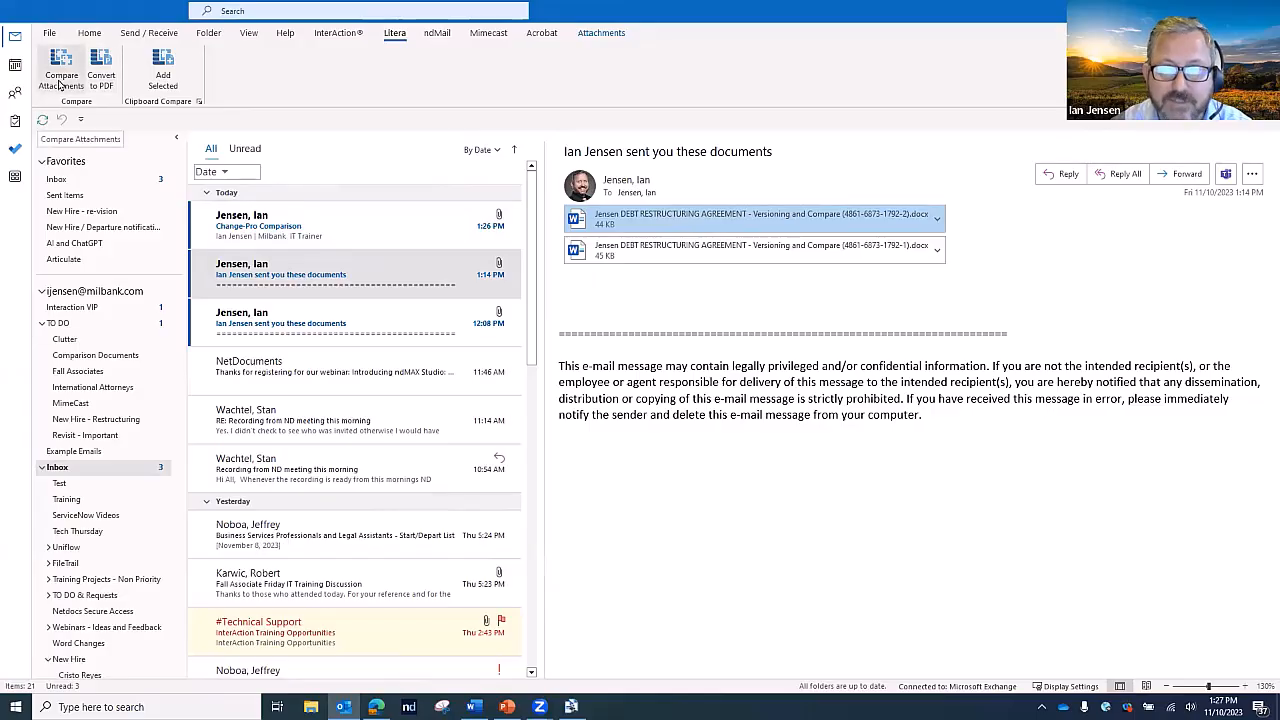
pyautogui.click(335, 238)
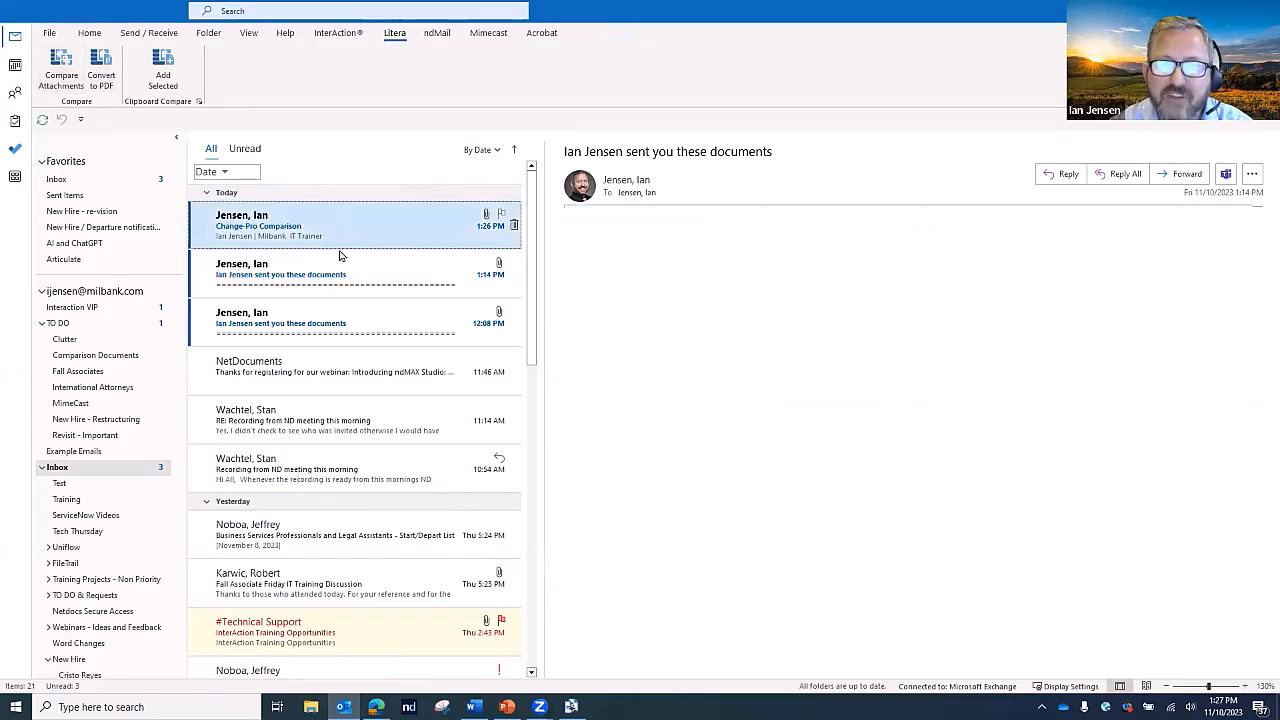
pyautogui.click(340, 271)
# Examine attachment comparison across the three newest emails, picking original and modified documents without running the comparison
pyautogui.click(348, 314)
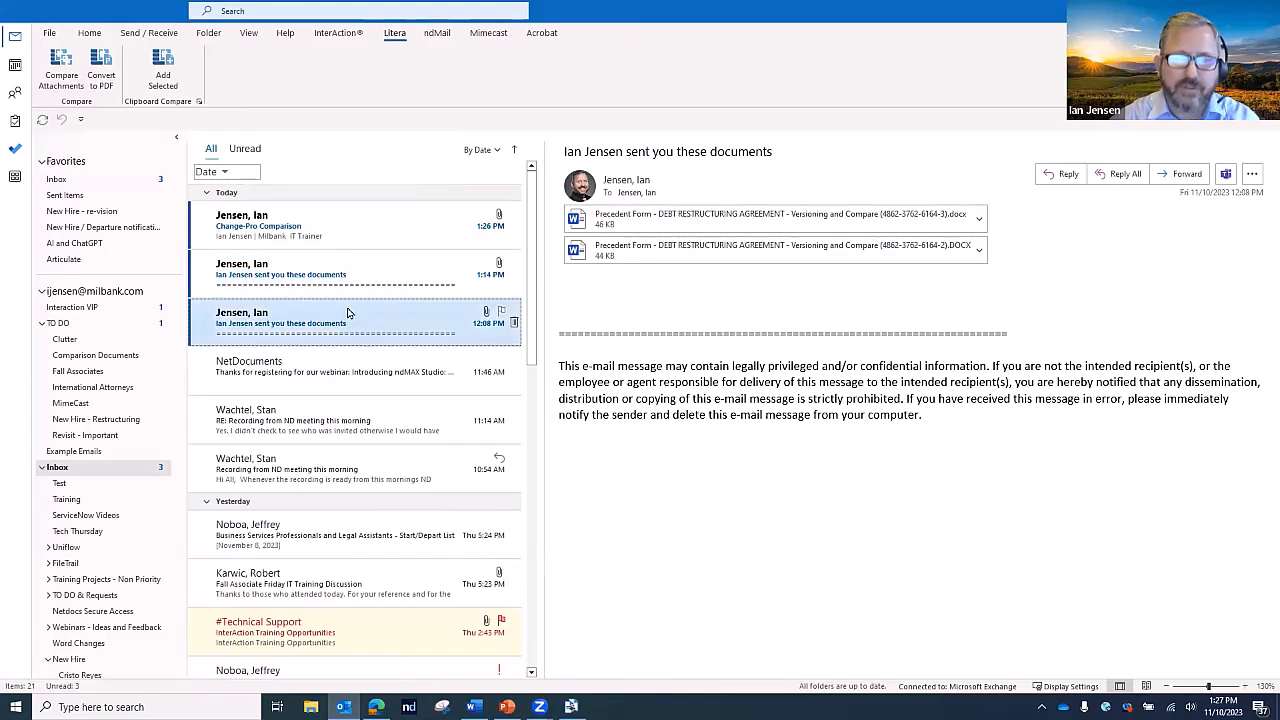
pyautogui.keyDown('ctrl'); pyautogui.click(395, 275); pyautogui.keyUp('ctrl')
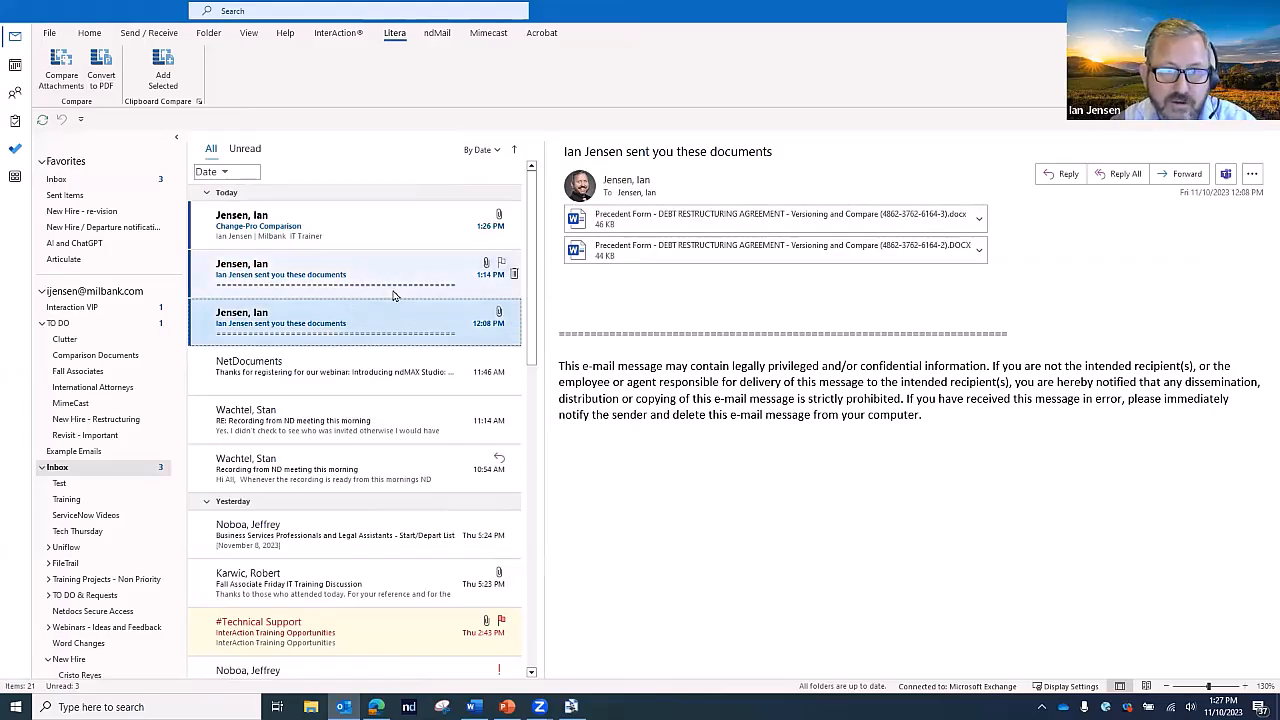
pyautogui.keyDown('ctrl'); pyautogui.click(410, 227); pyautogui.keyUp('ctrl')
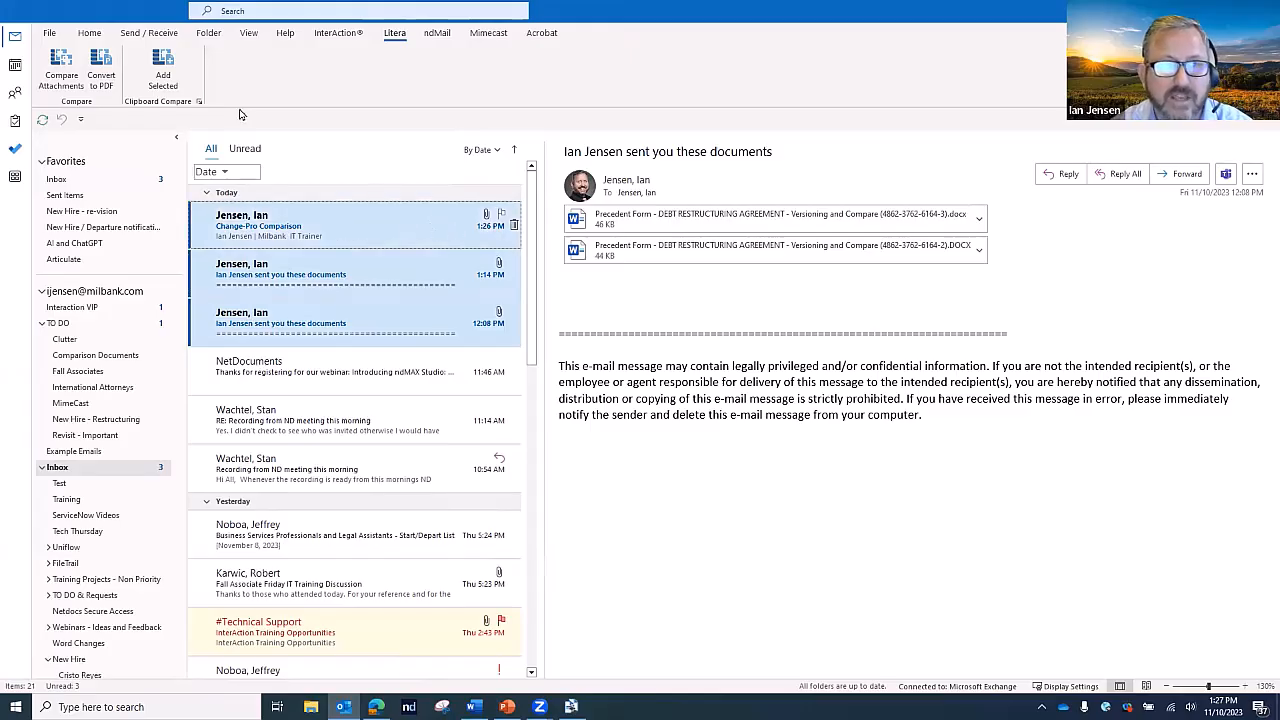
pyautogui.click(61, 72)
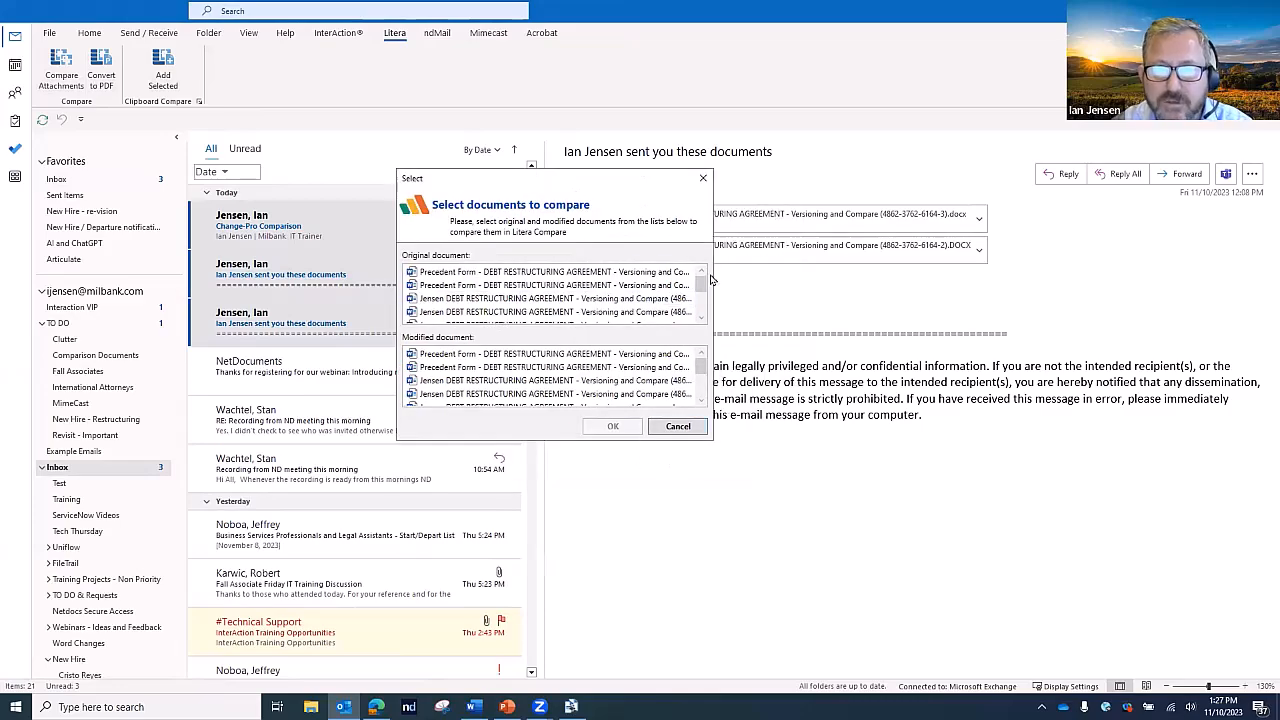
pyautogui.click(455, 273)
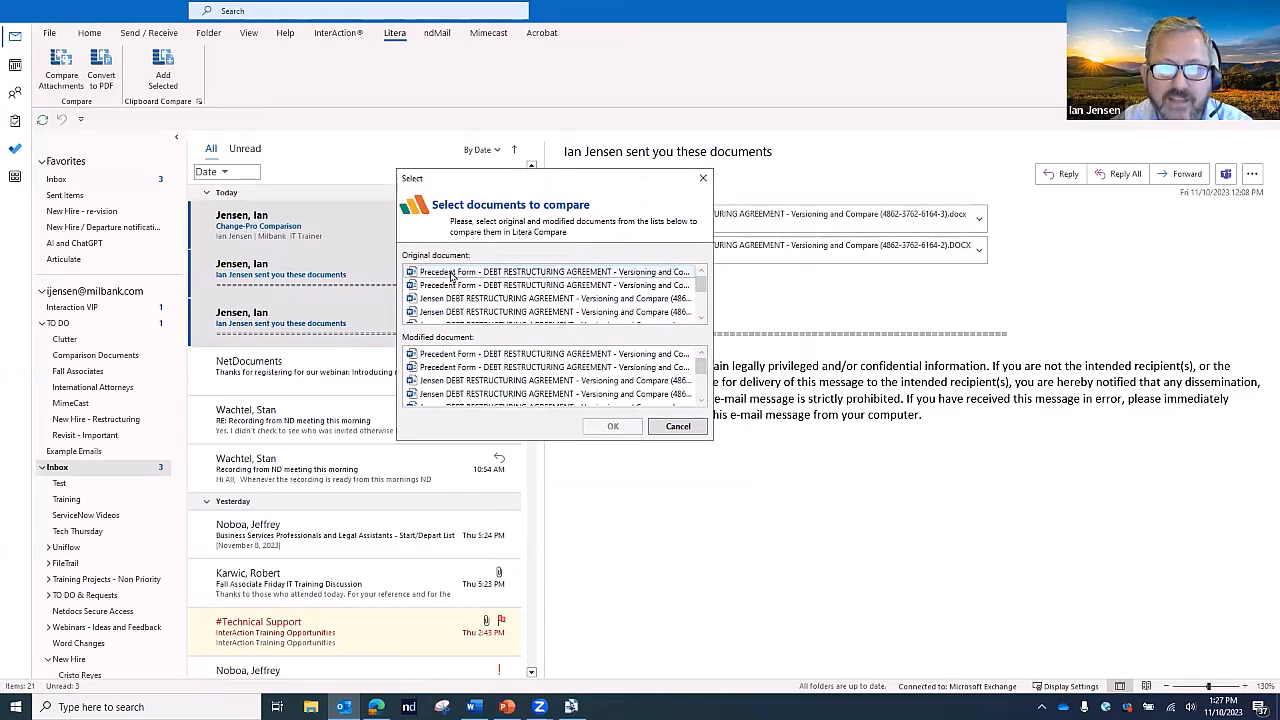
pyautogui.click(497, 381)
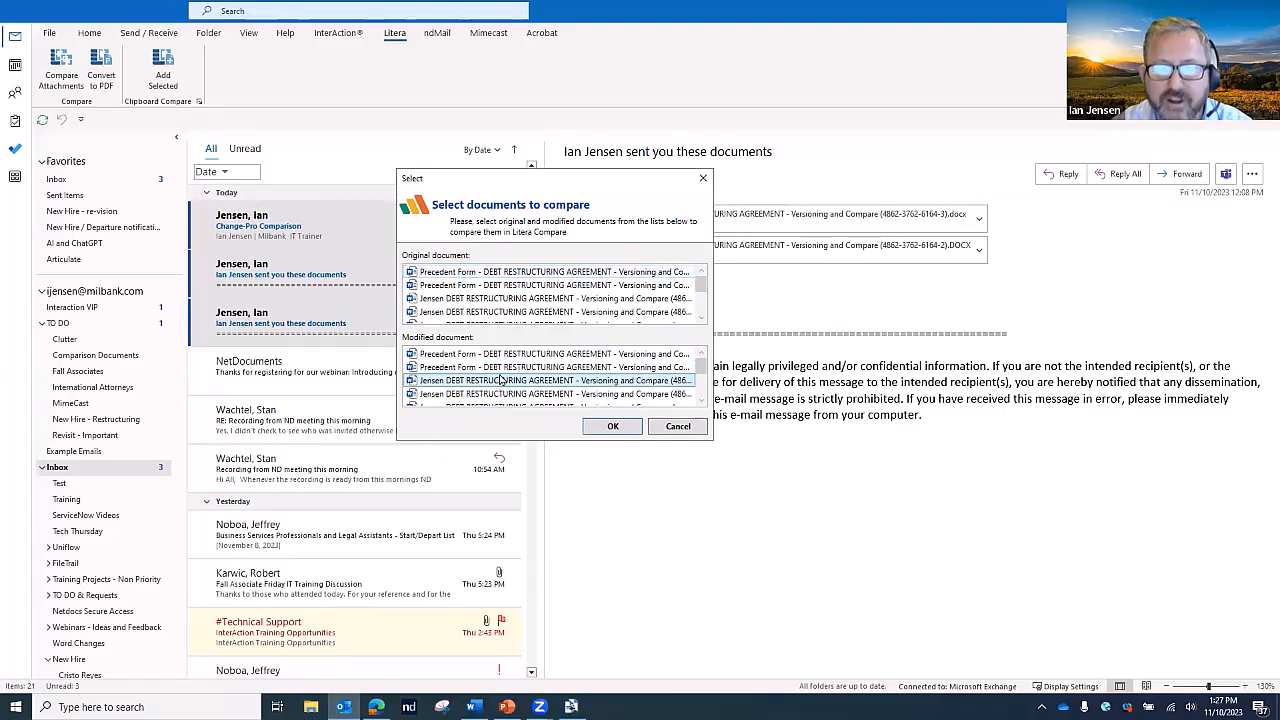
pyautogui.click(679, 427)
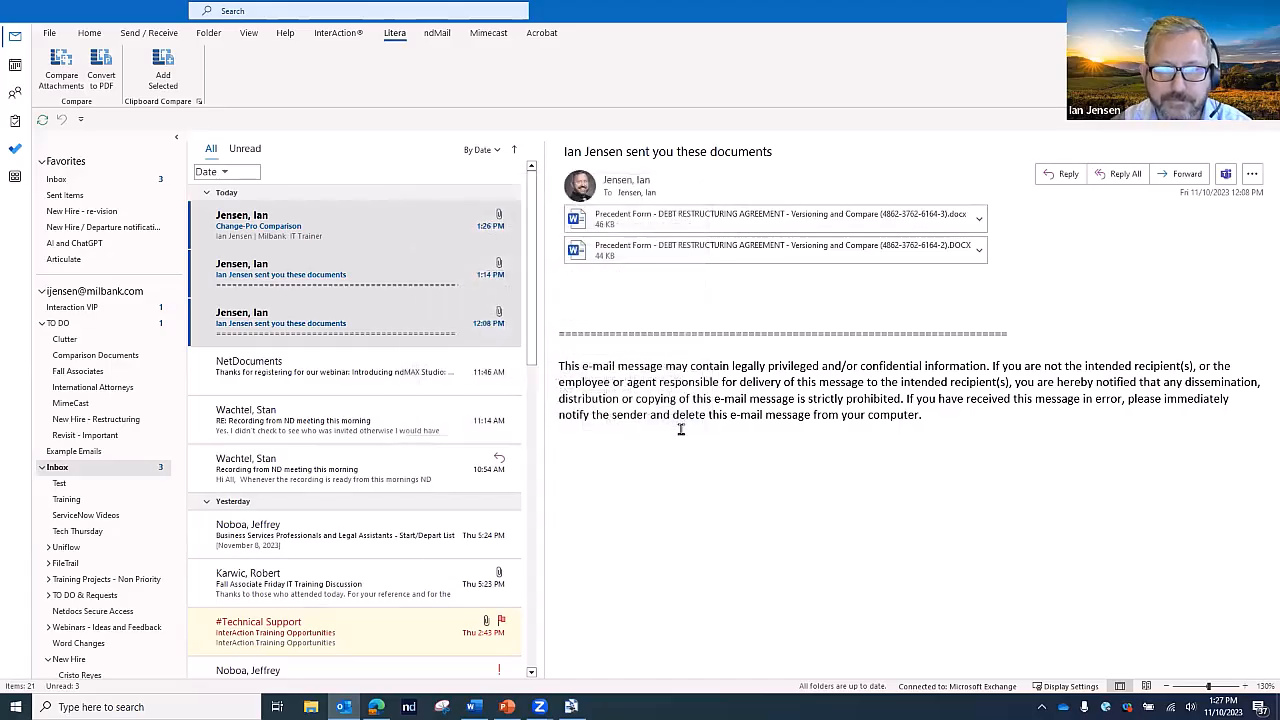
# Start a new email and fill its body with two paragraphs of sample text generated by =rand(2)
pyautogui.click(315, 372)
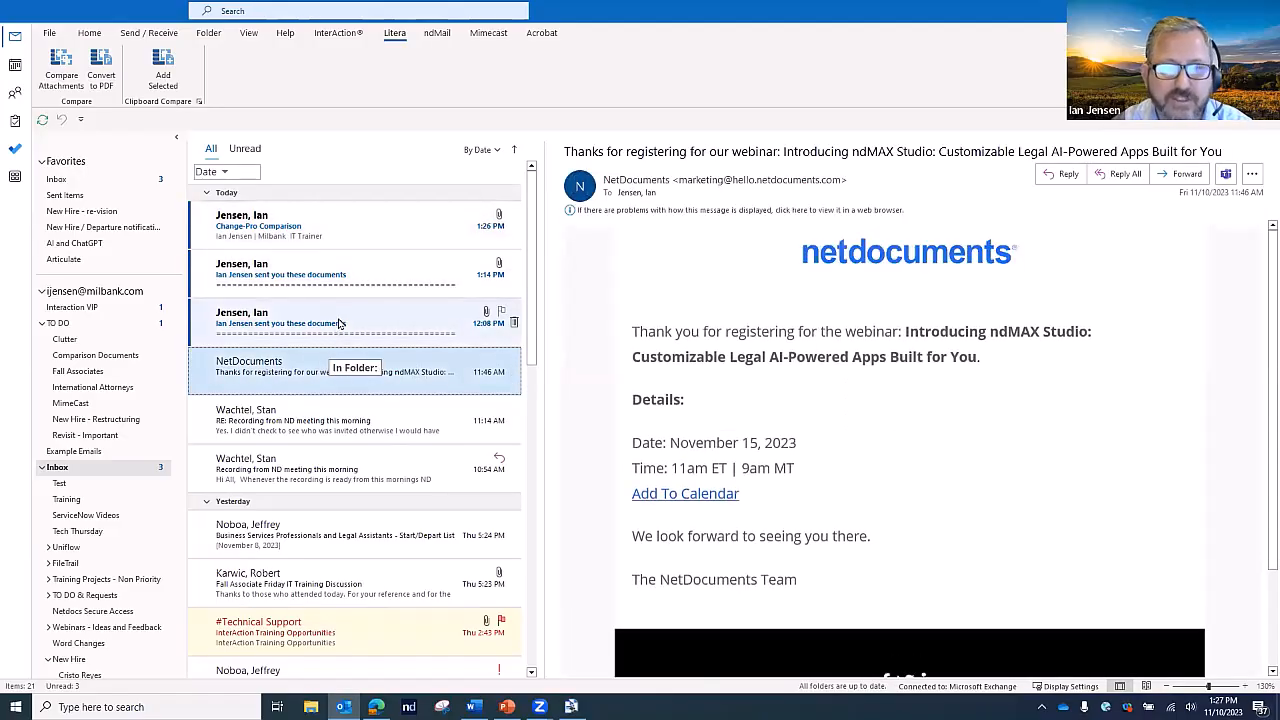
pyautogui.click(340, 324)
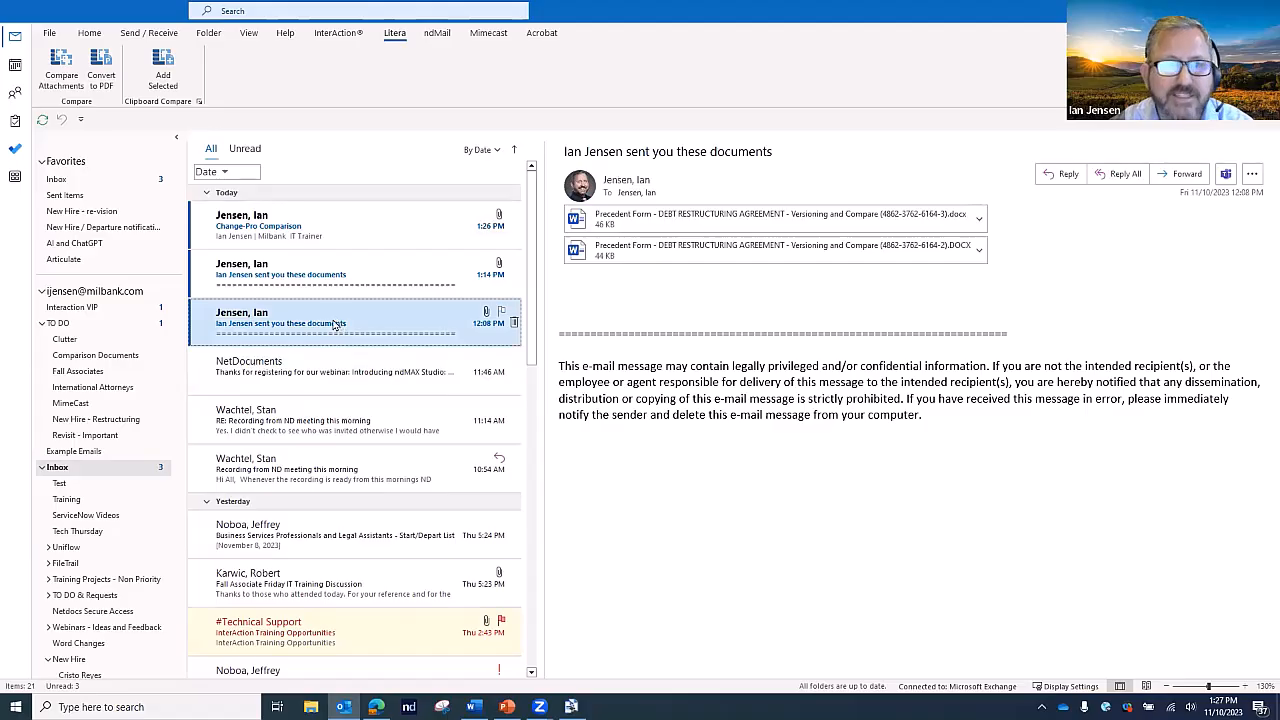
pyautogui.click(89, 32)
pyautogui.click(50, 80)
pyautogui.click(193, 258)
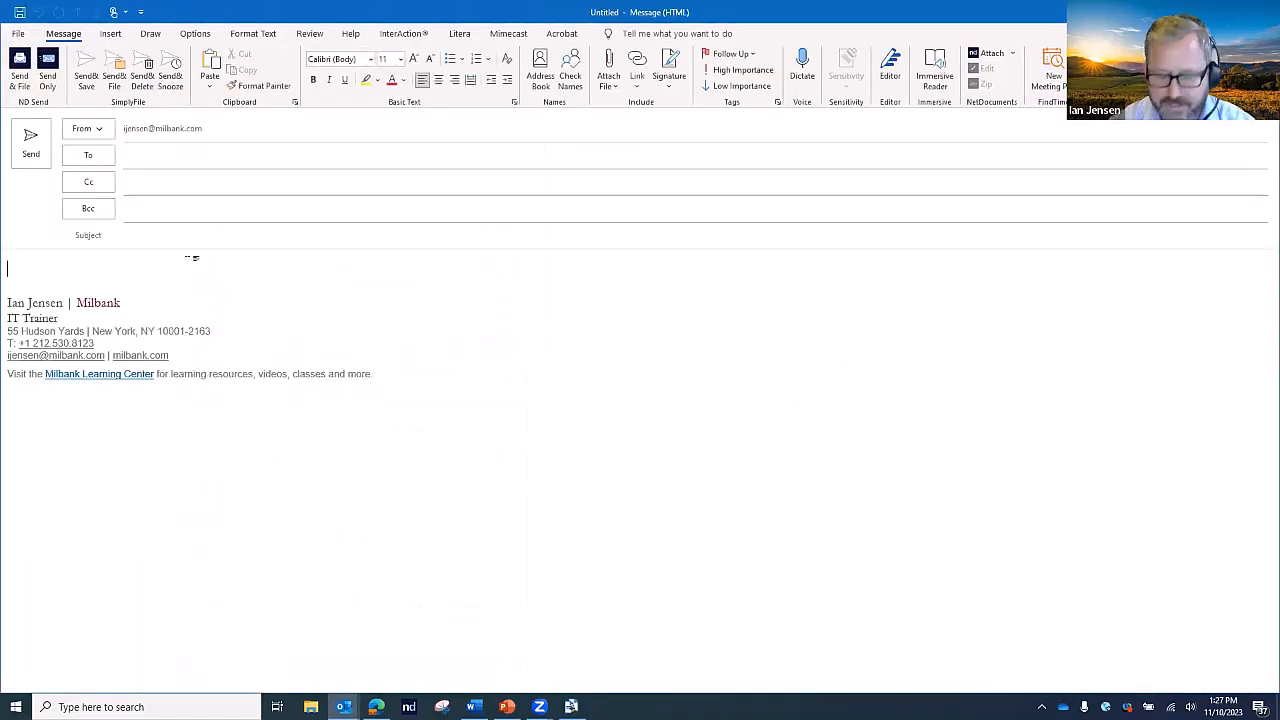
pyautogui.write('=rand(')
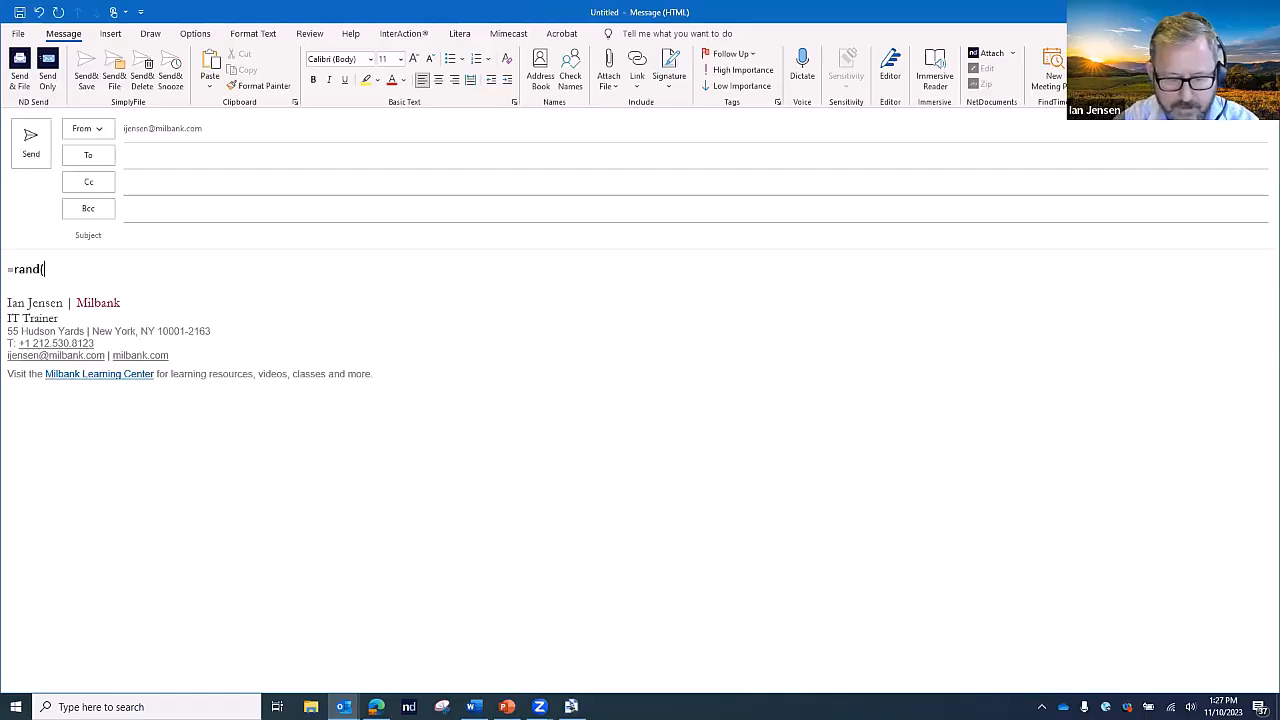
pyautogui.write('2)')
pyautogui.press('Return')
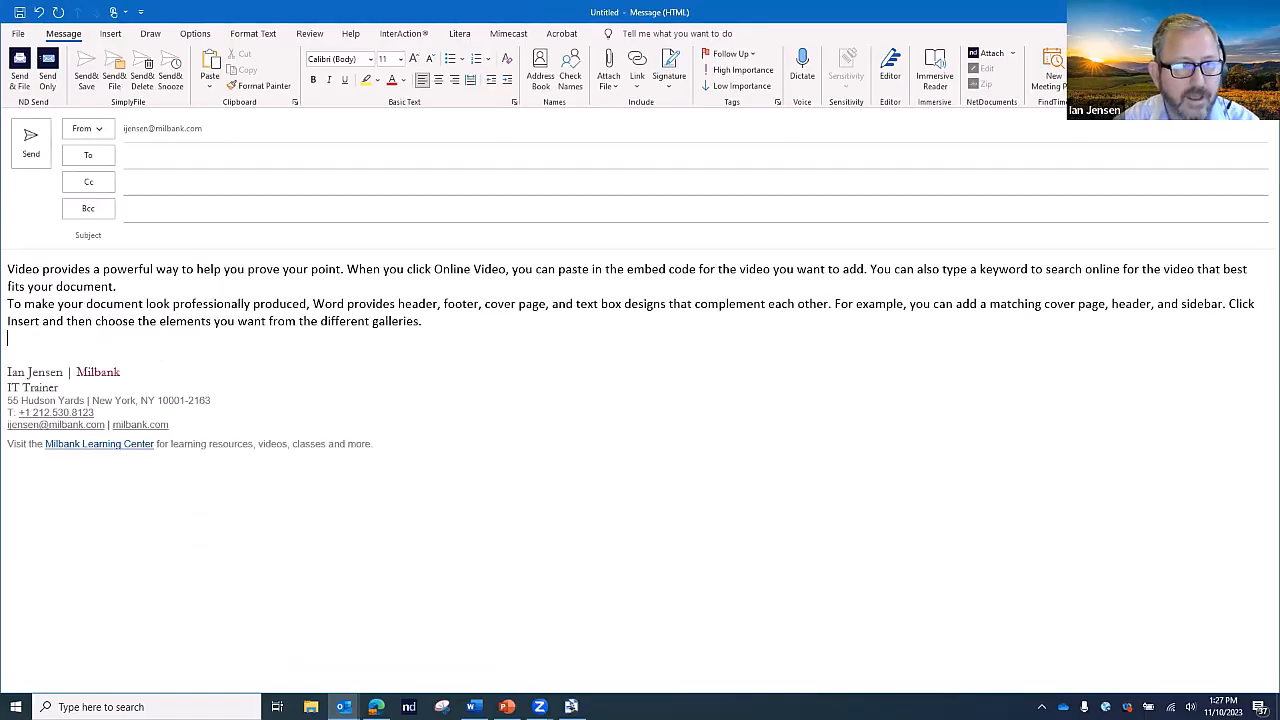
# Address the email to your own account, enter the subject "Does this look ok?" and send it
pyautogui.click(186, 154)
pyautogui.write('ijensen')
pyautogui.press('Return')
pyautogui.click(146, 234)
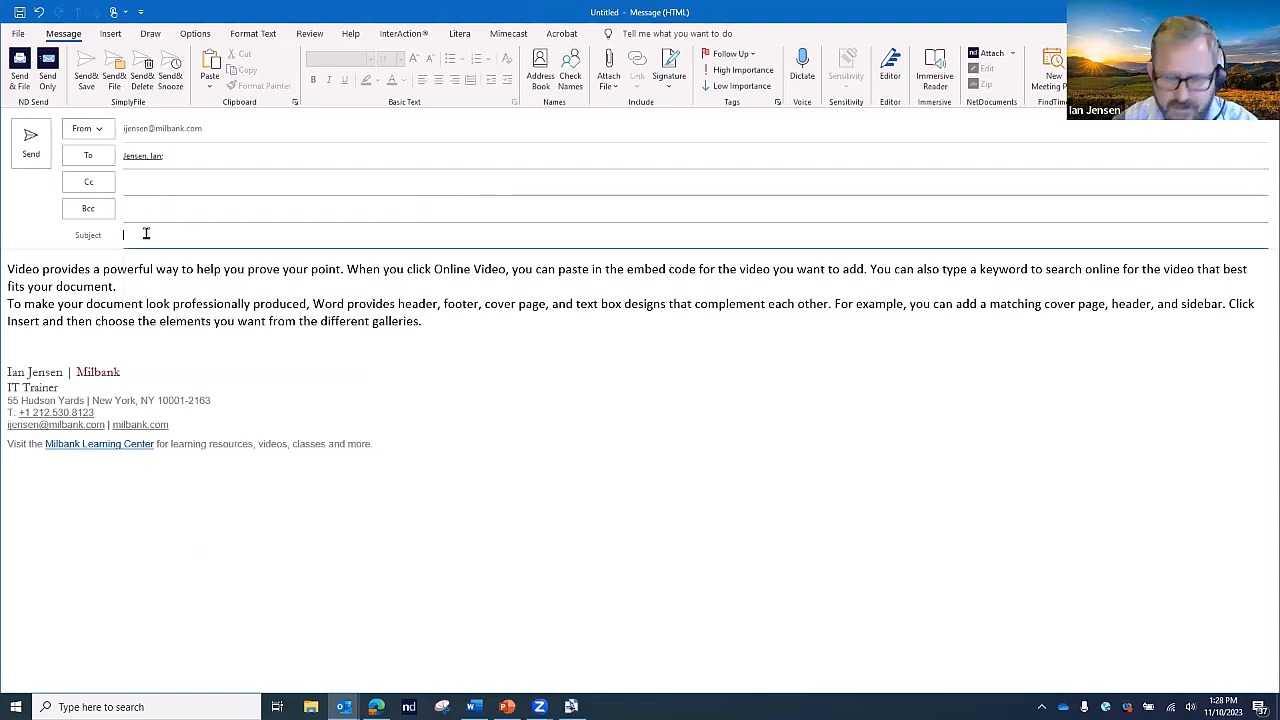
pyautogui.write('Doies this look ok?')
pyautogui.click(136, 235)
pyautogui.press('BackSpace')
pyautogui.press('BackSpace')
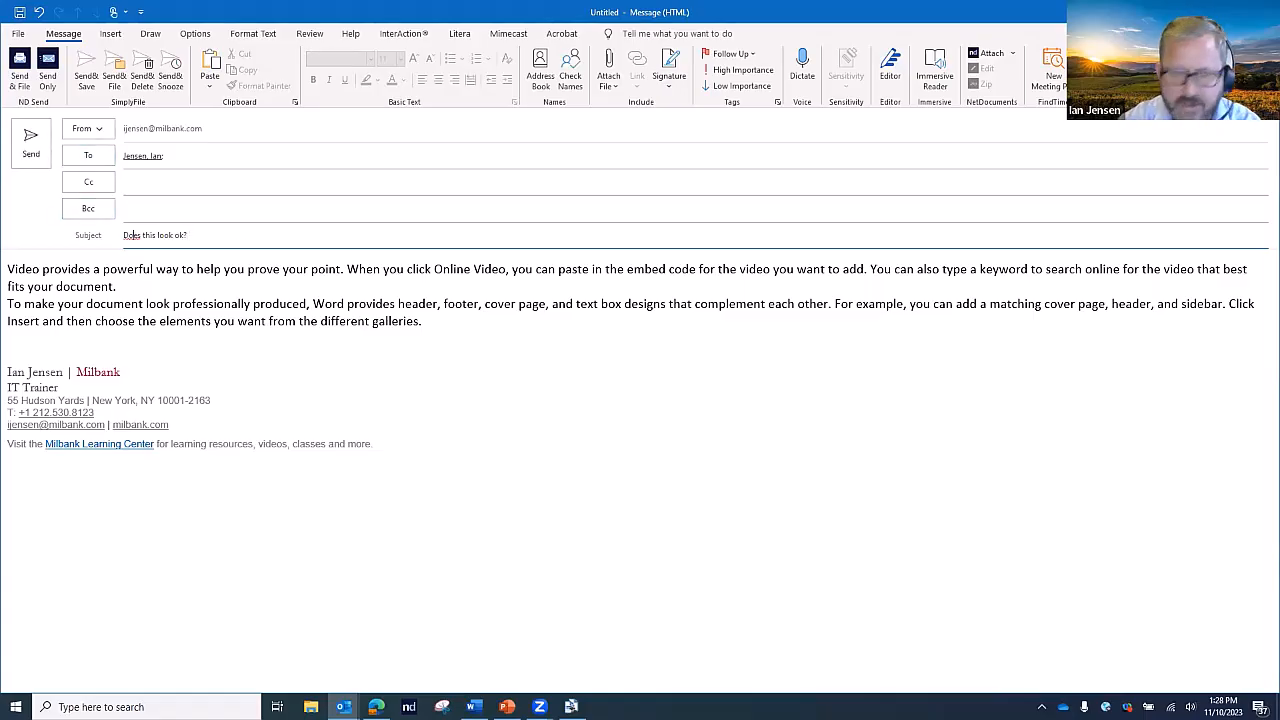
pyautogui.click(40, 149)
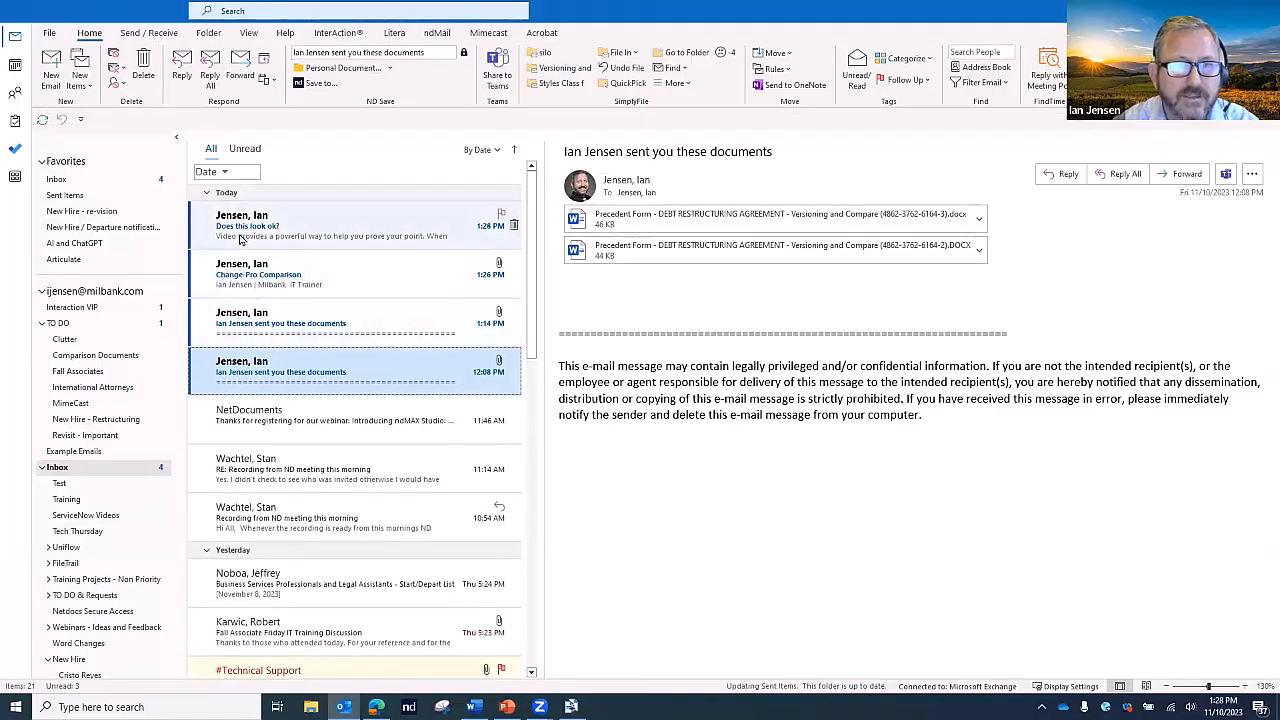
# Reply to the "Does this look ok?" email and delete the signature and header block above the quoted text
pyautogui.click(242, 238)
pyautogui.click(1068, 174)
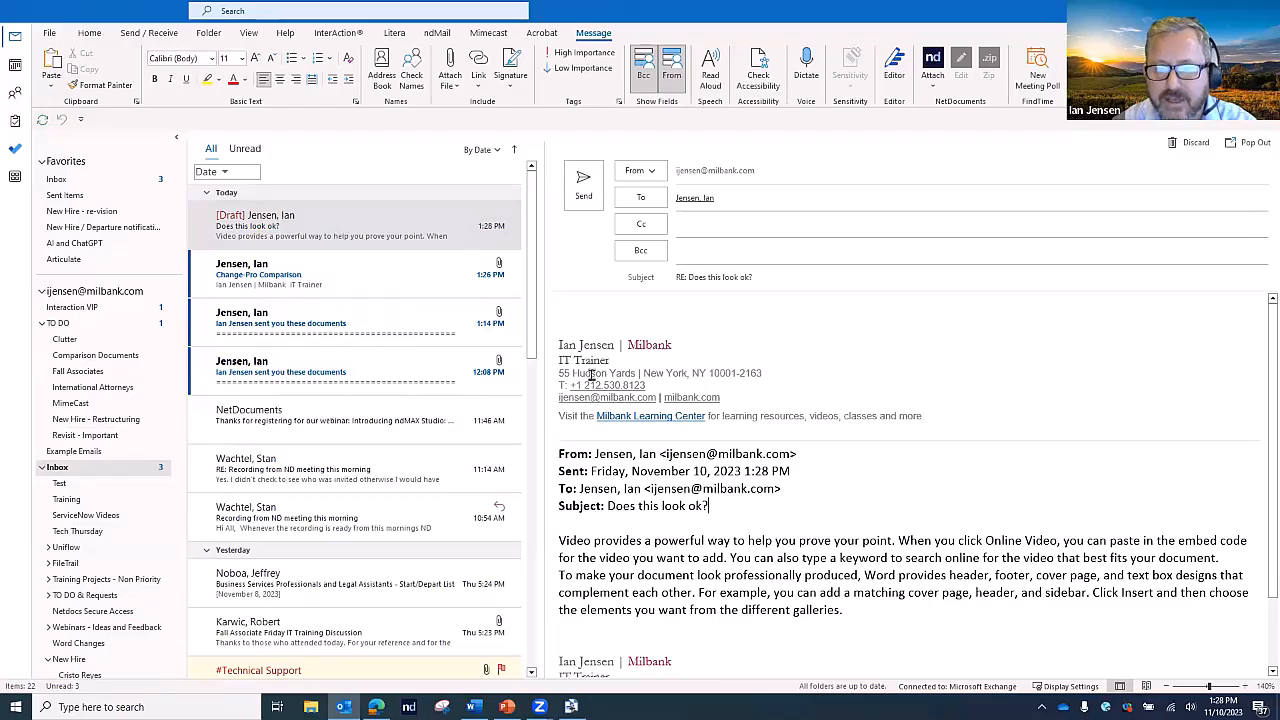
pyautogui.keyDown('shift'); pyautogui.click(552, 290); pyautogui.keyUp('shift')
pyautogui.press('Delete')
# Replace one phrase in each of three sentences of the reply with random filler text and send the reply
pyautogui.moveTo(729, 345); pyautogui.dragTo(600, 346)
pyautogui.write('asdfasdf.')
pyautogui.doubleClick(868, 363)
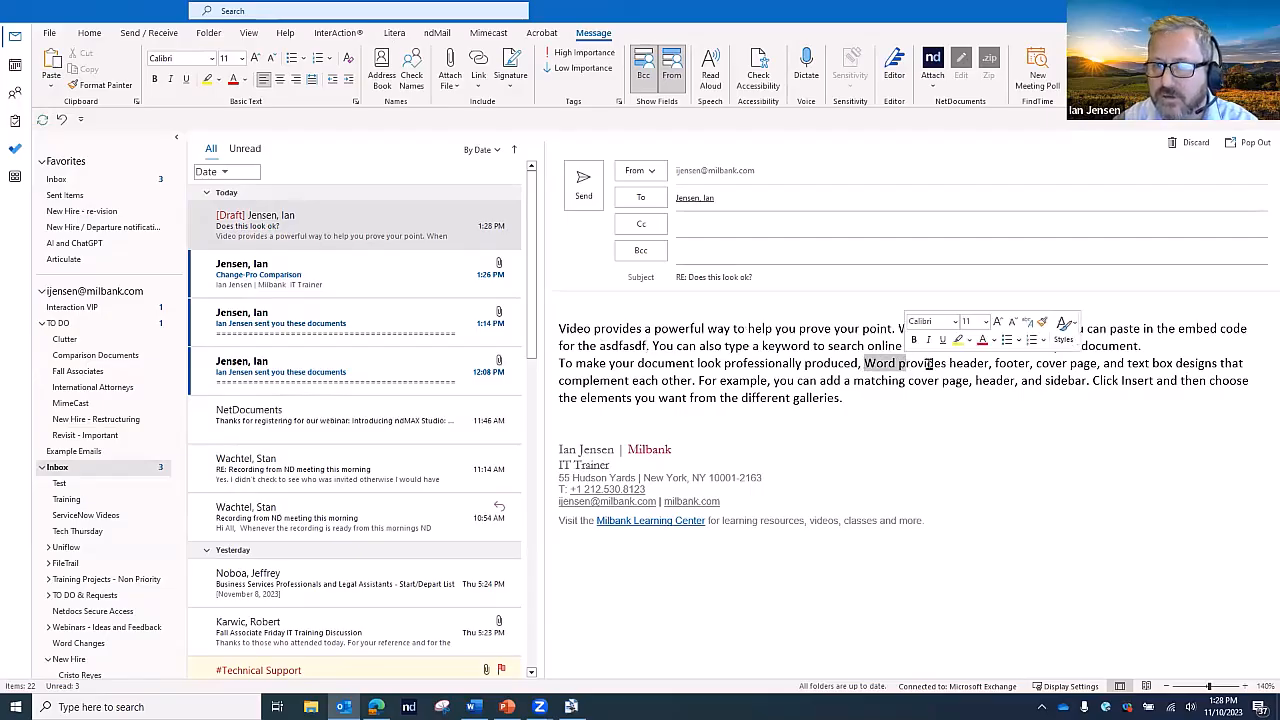
pyautogui.write('asdfasdfasdfasdf')
pyautogui.moveTo(843, 398); pyautogui.dragTo(652, 399)
pyautogui.write('asdfasdfasdfas')
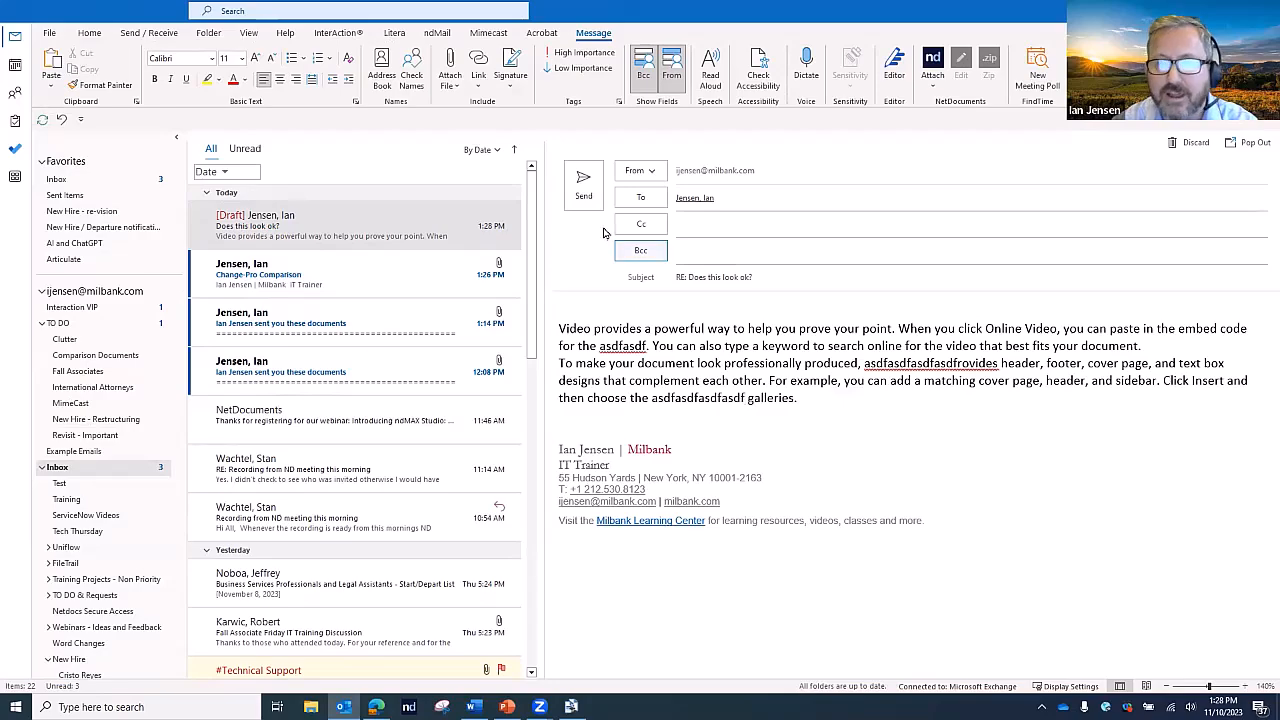
pyautogui.click(583, 186)
pyautogui.click(1012, 493)
pyautogui.click(618, 395)
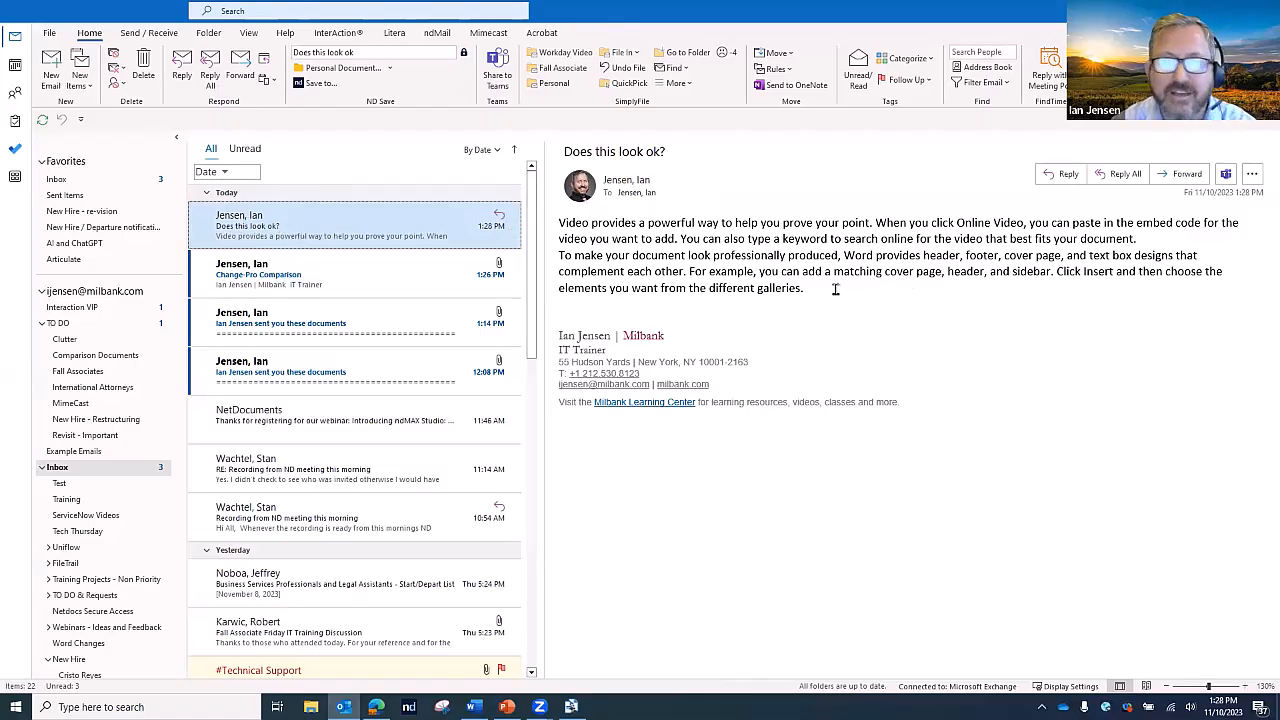
# Add both body paragraphs of the original "Does this look ok?" email to the Litera Compare Clipboard
pyautogui.moveTo(835, 289); pyautogui.dragTo(560, 224)
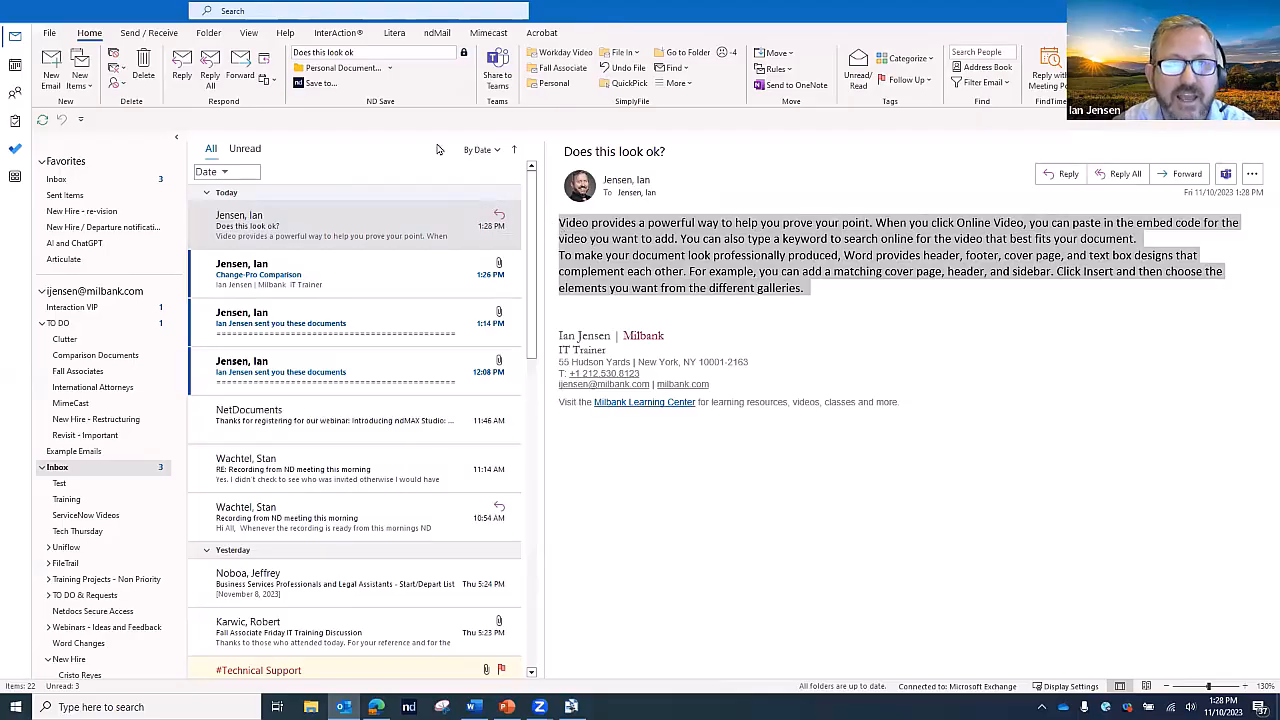
pyautogui.click(400, 34)
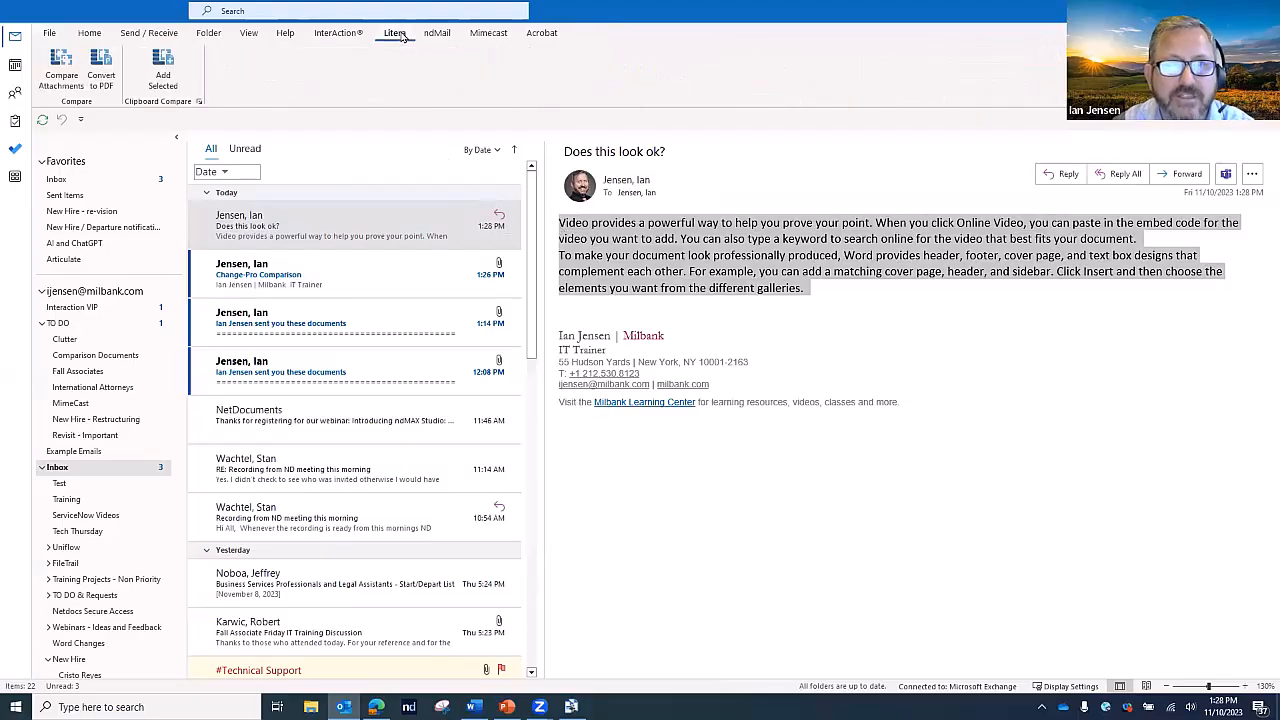
pyautogui.click(165, 75)
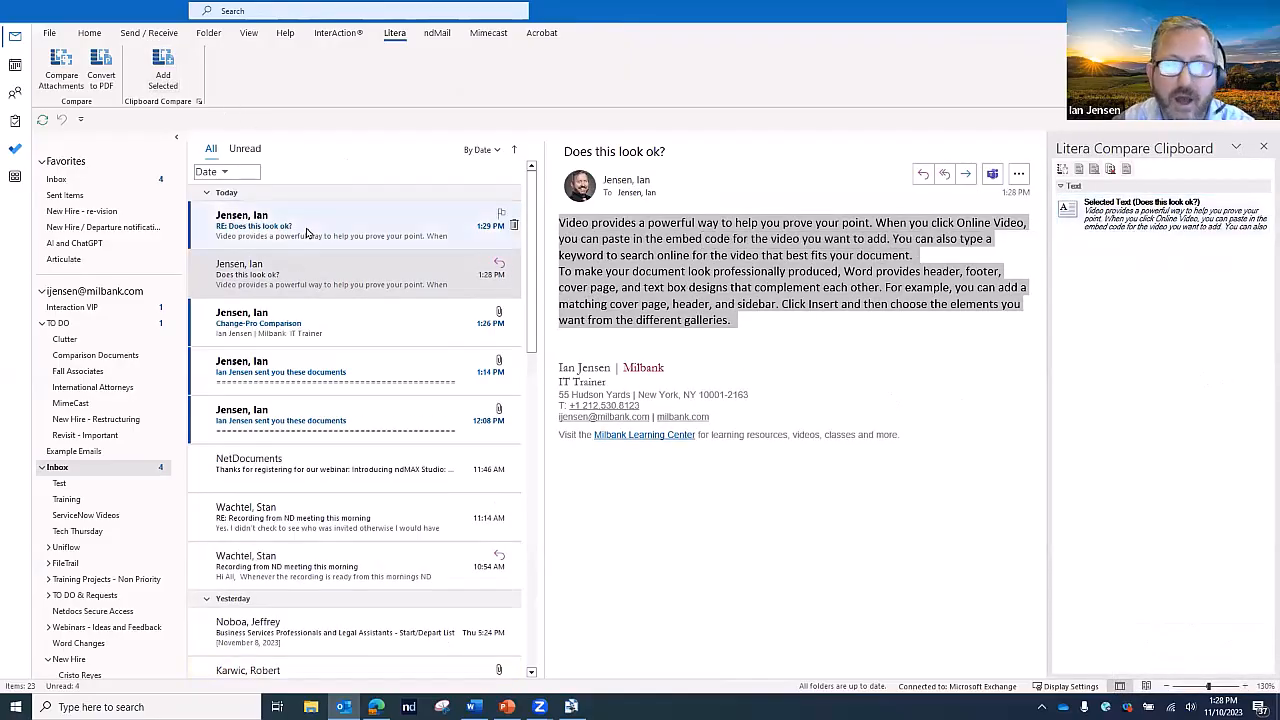
# Add the edited body paragraphs of the "RE: Does this look ok?" reply to the Litera Compare Clipboard
pyautogui.click(307, 232)
pyautogui.moveTo(722, 342); pyautogui.dragTo(558, 238)
pyautogui.click(157, 72)
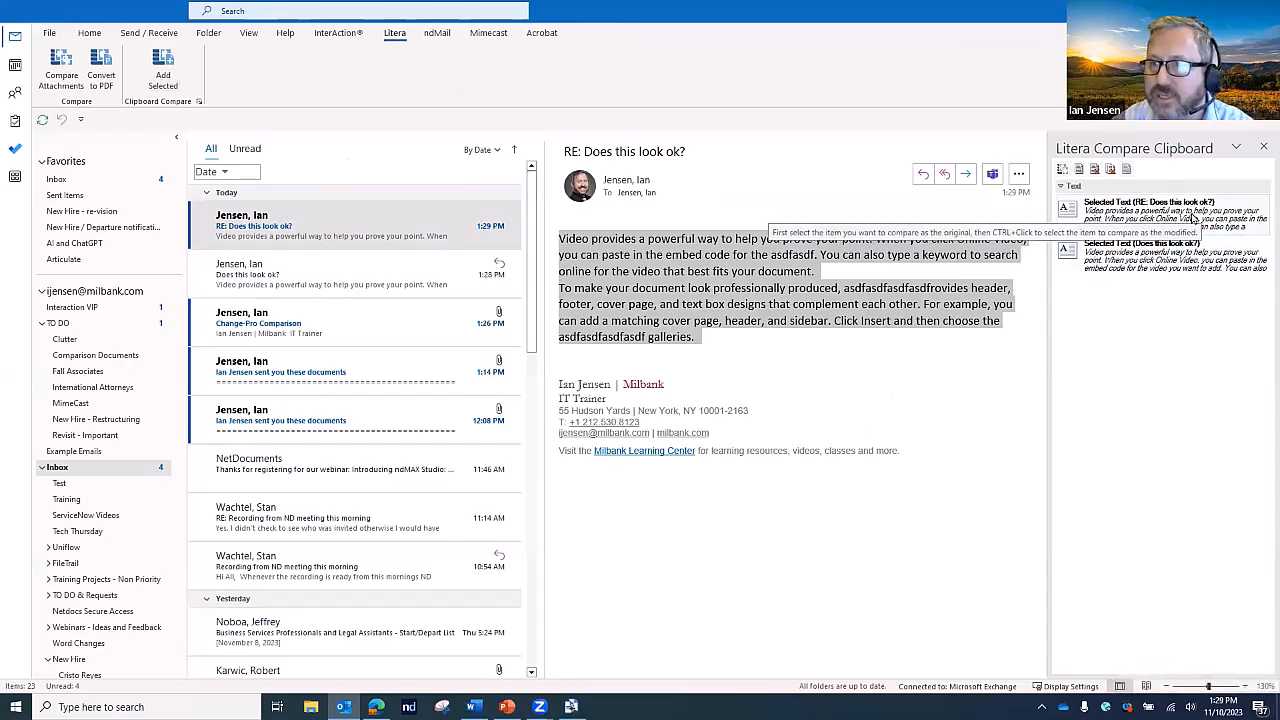
# Compare the two clipboard texts with the first email as original and the reply as modified, review the redline and close it
pyautogui.click(1192, 218)
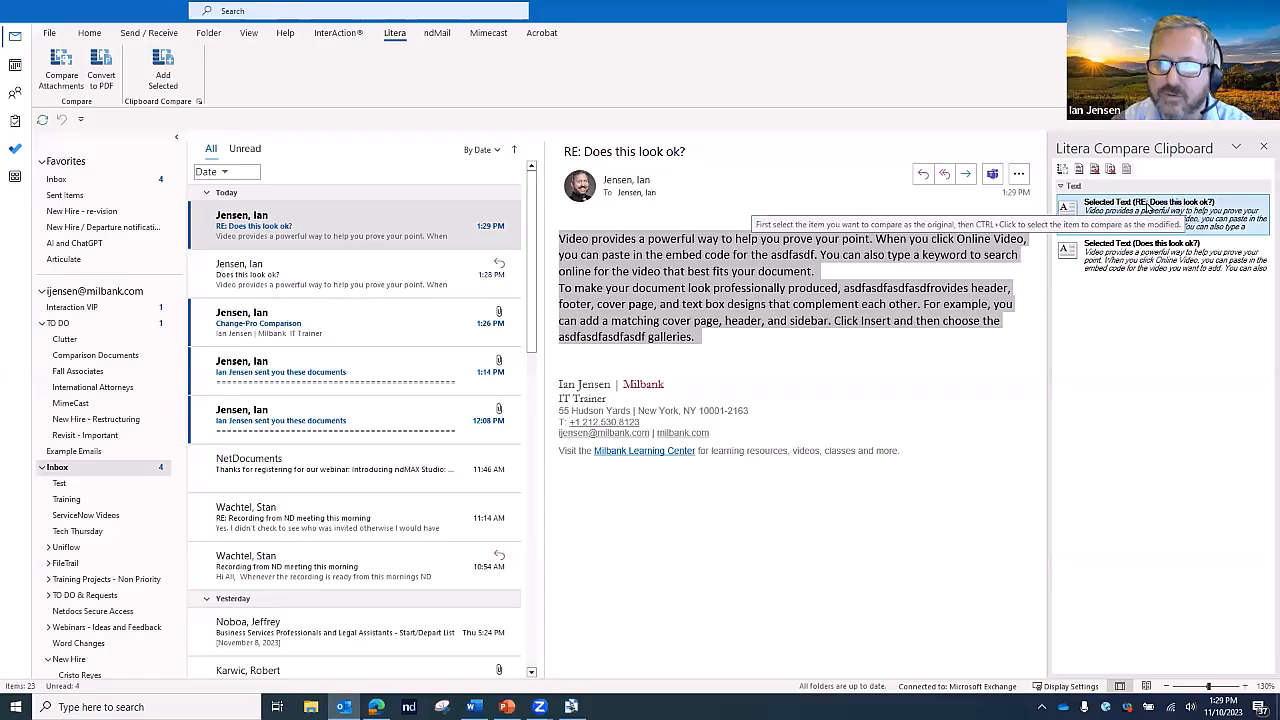
pyautogui.click(1140, 256)
pyautogui.keyDown('ctrl'); pyautogui.click(1140, 226); pyautogui.keyUp('ctrl')
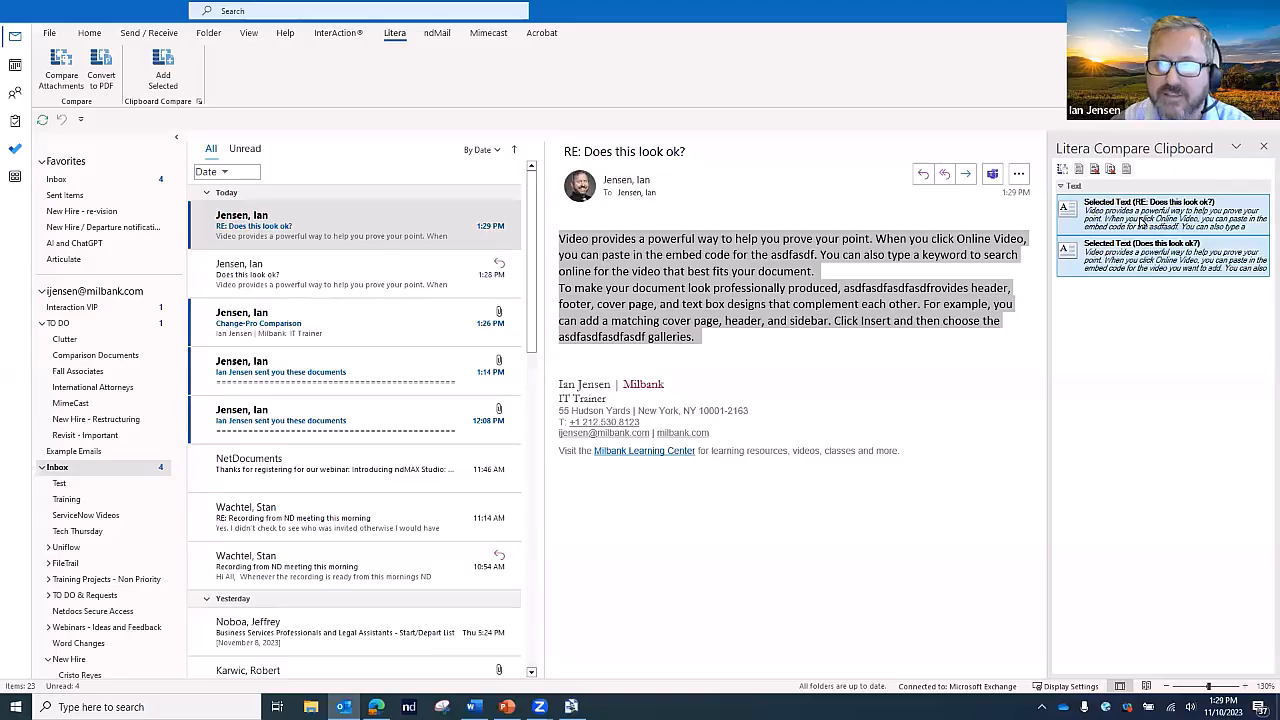
pyautogui.click(1062, 171)
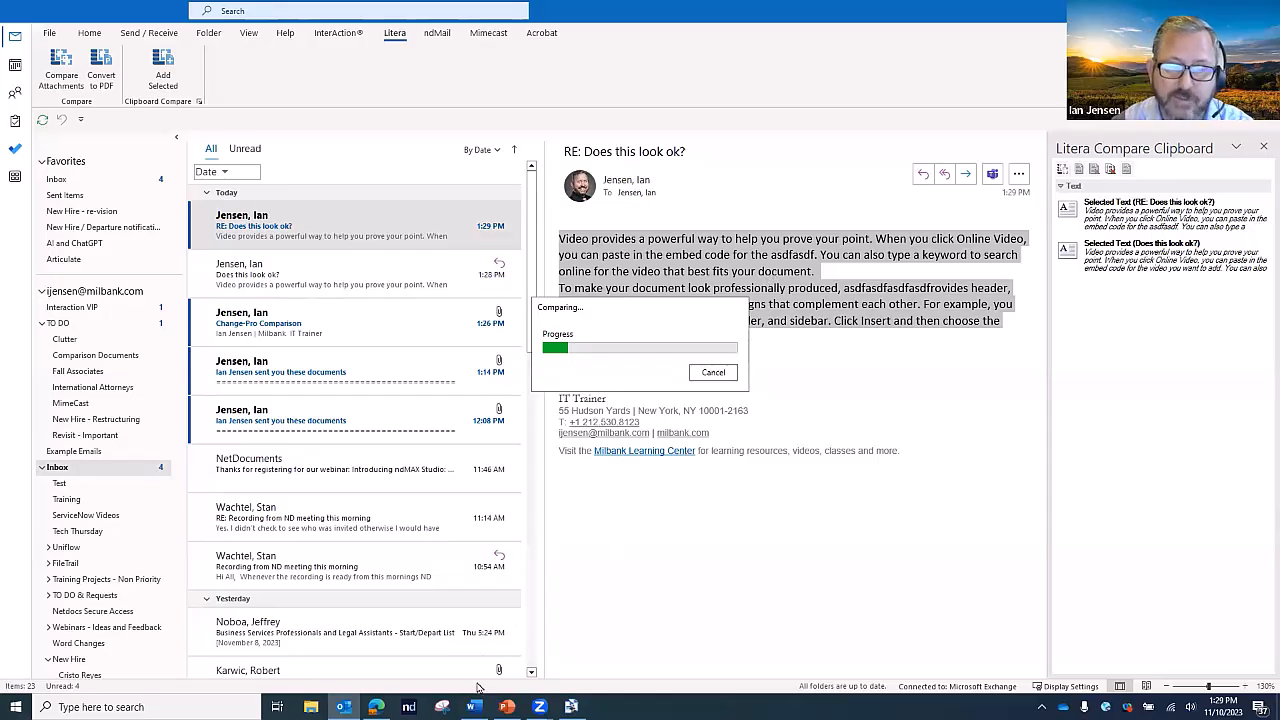
pyautogui.moveTo(474, 706)
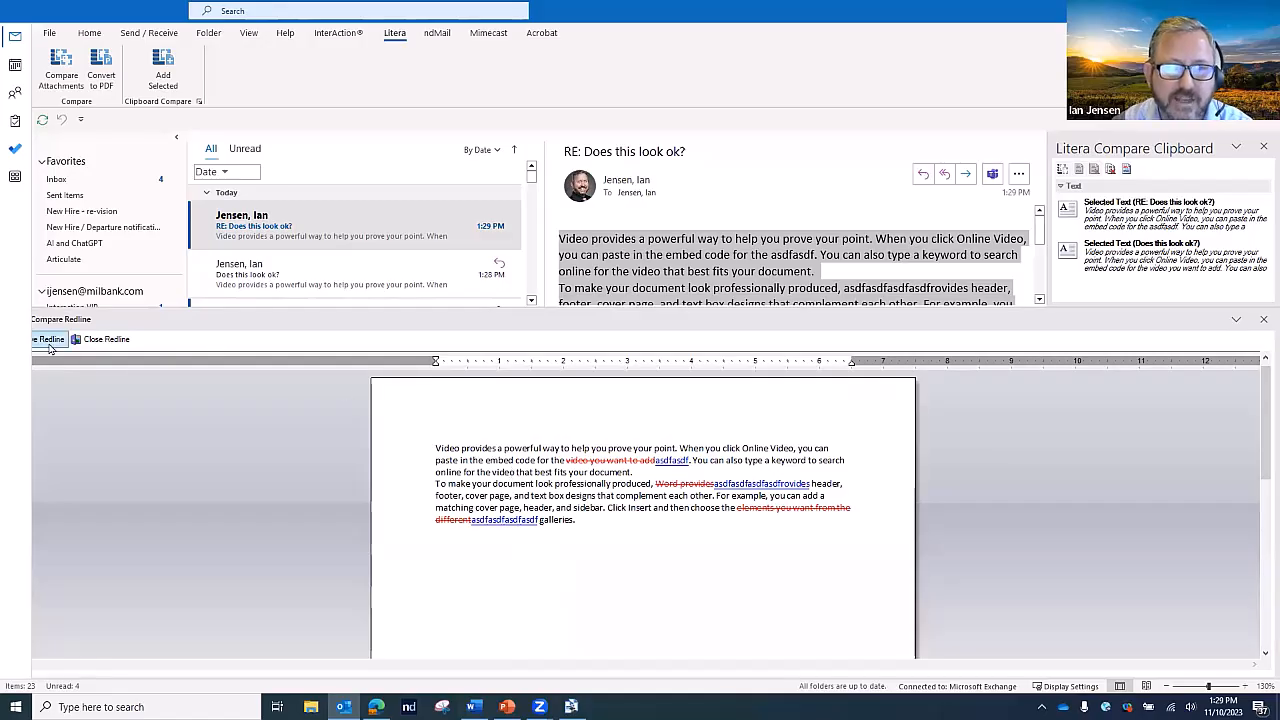
pyautogui.click(106, 339)
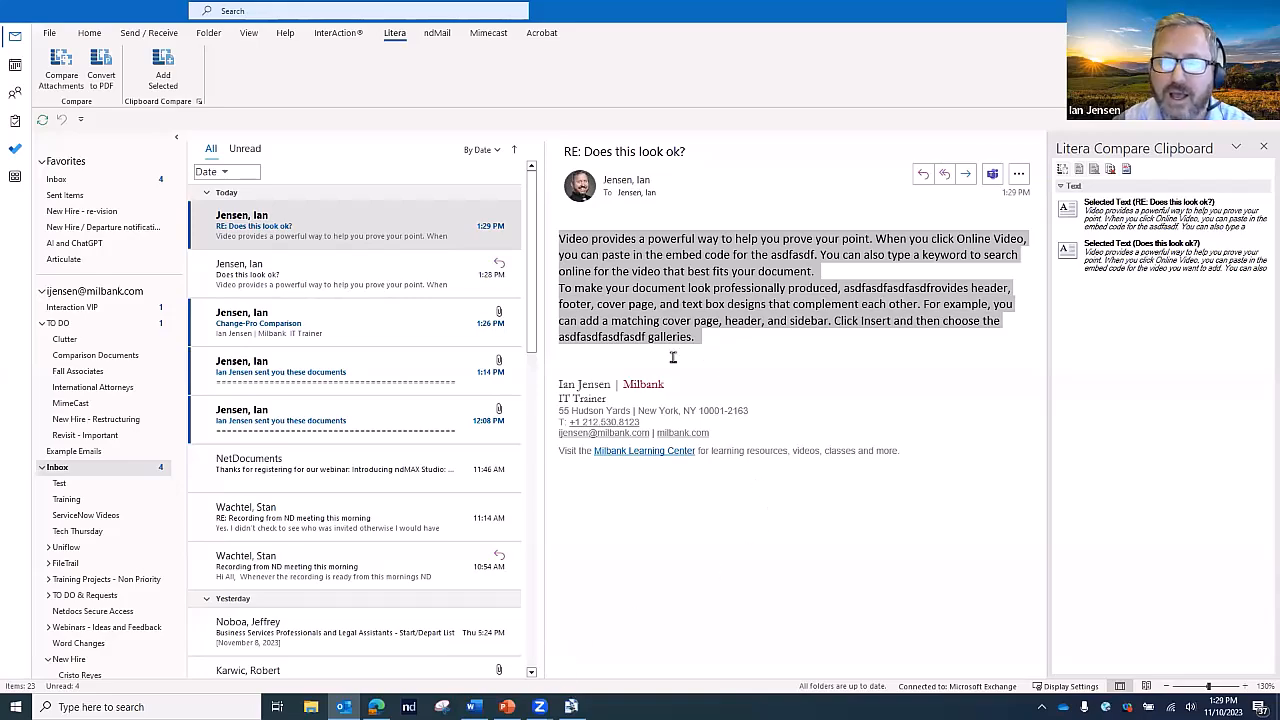
# Open the first DEBT RESTRUCTURING AGREEMENT attachment from the Change-Pro Comparison email in Word
pyautogui.click(450, 326)
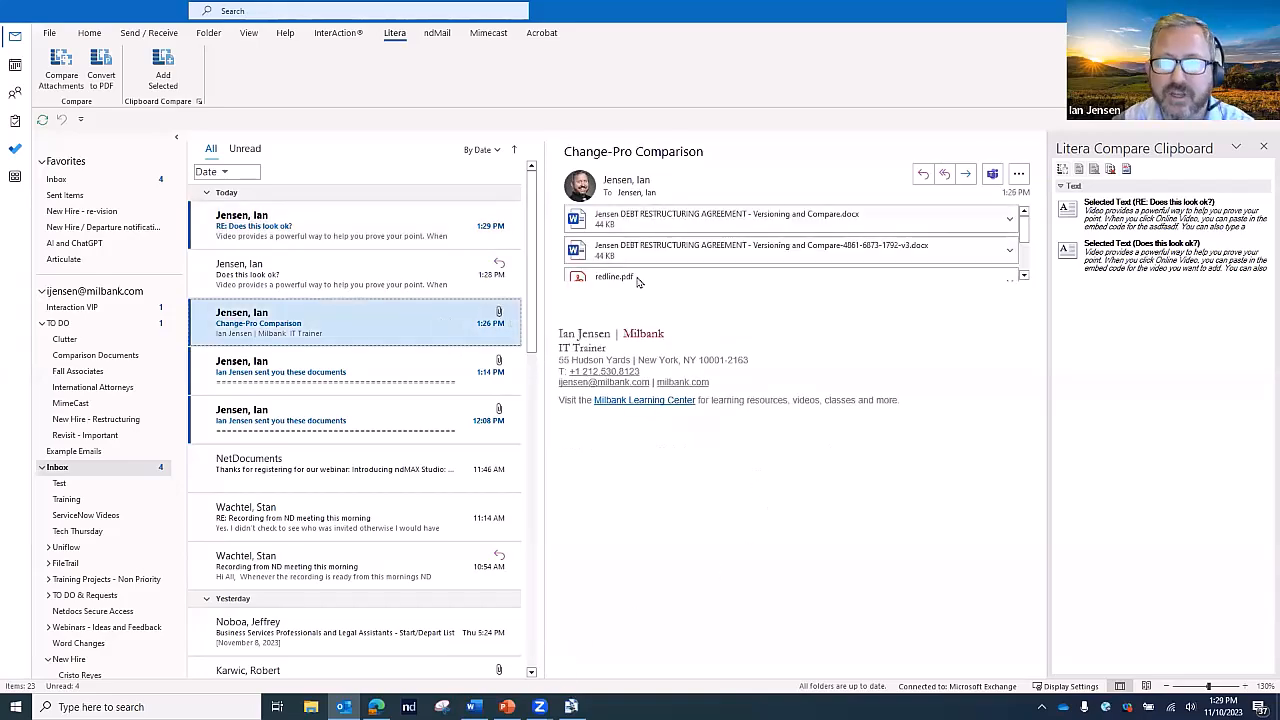
pyautogui.click(675, 222)
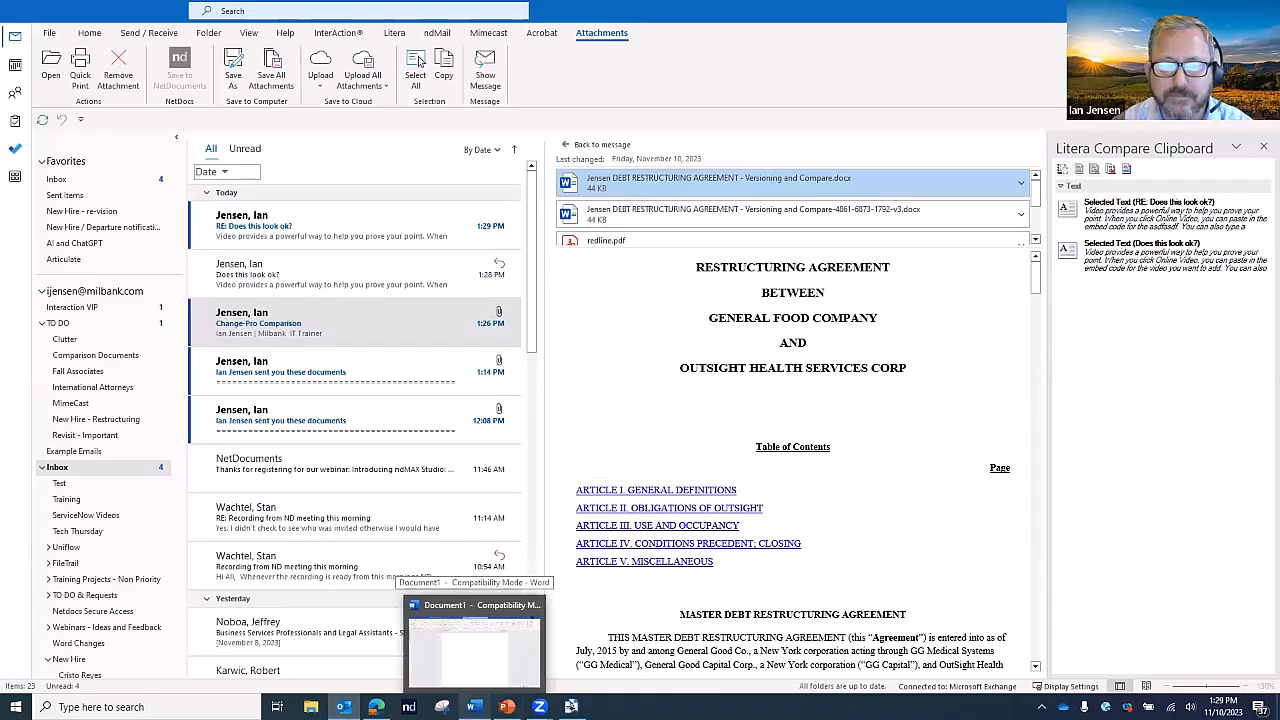
pyautogui.doubleClick(635, 183)
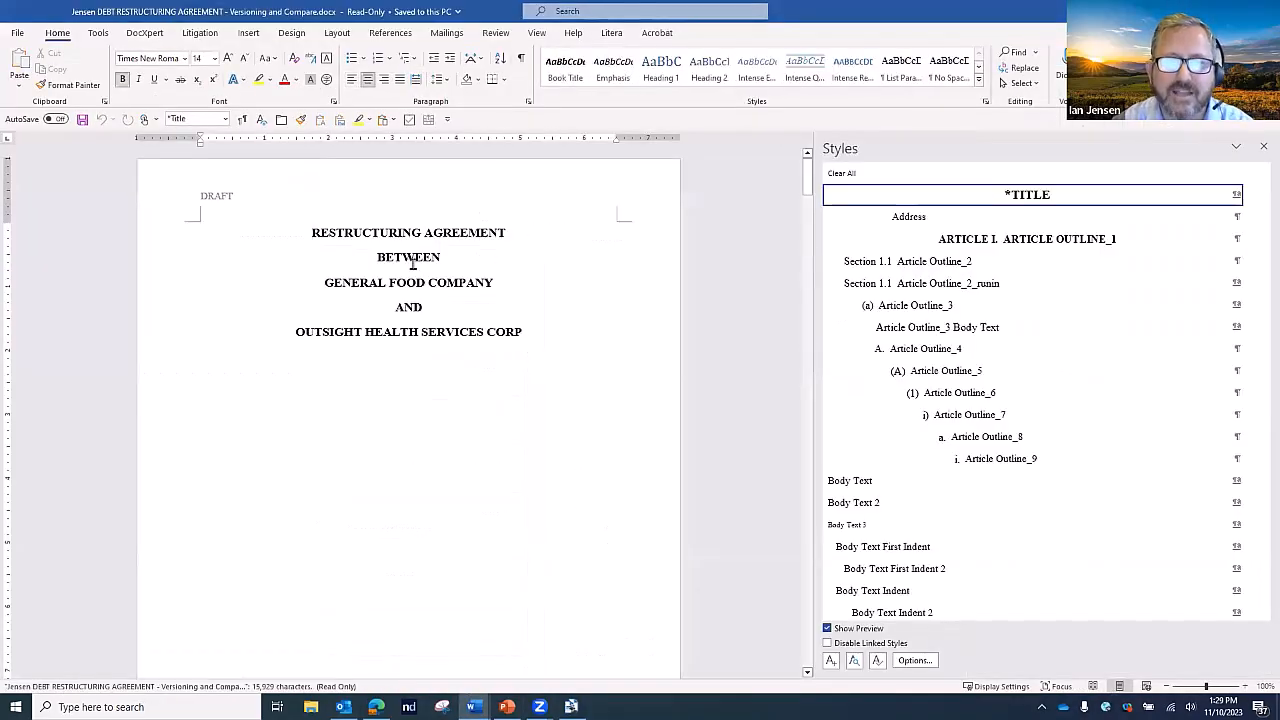
# Add the opening paragraph below the MASTER DEBT RESTRUCTURING AGREEMENT heading to the Litera Compare Clipboard and select its entry
pyautogui.scroll(-10, 389, 306)
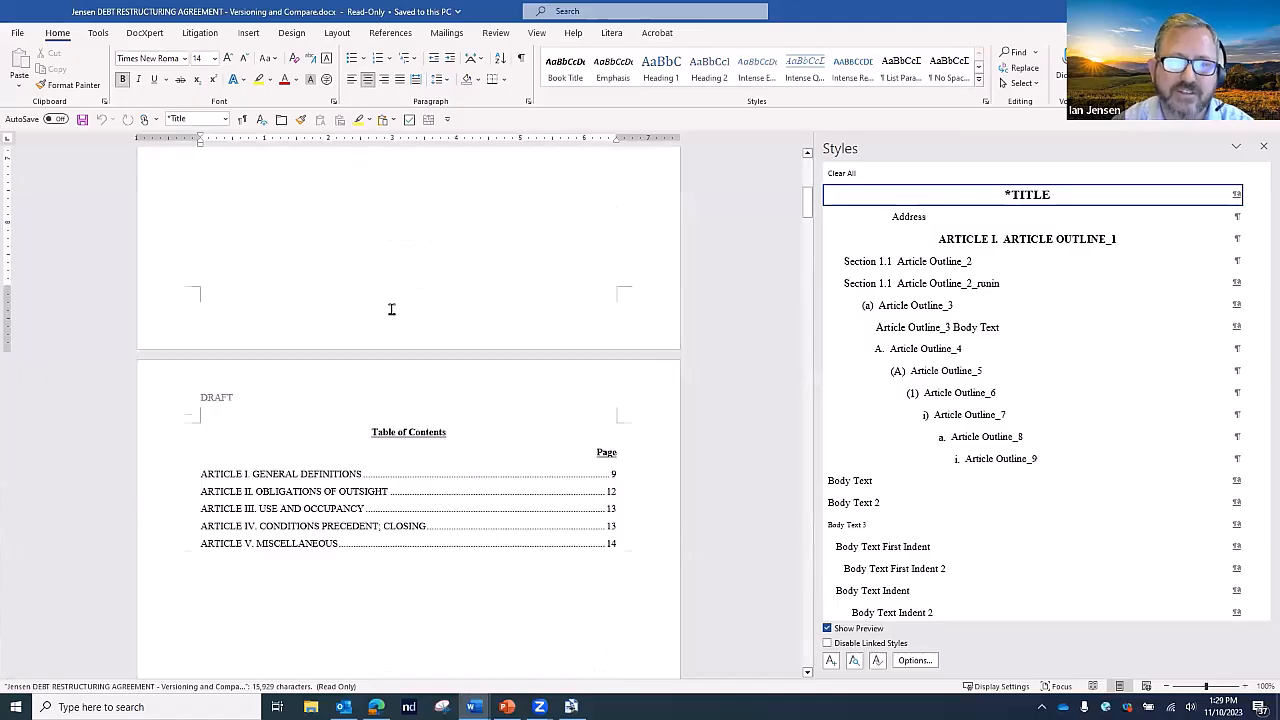
pyautogui.scroll(-12, 400, 305)
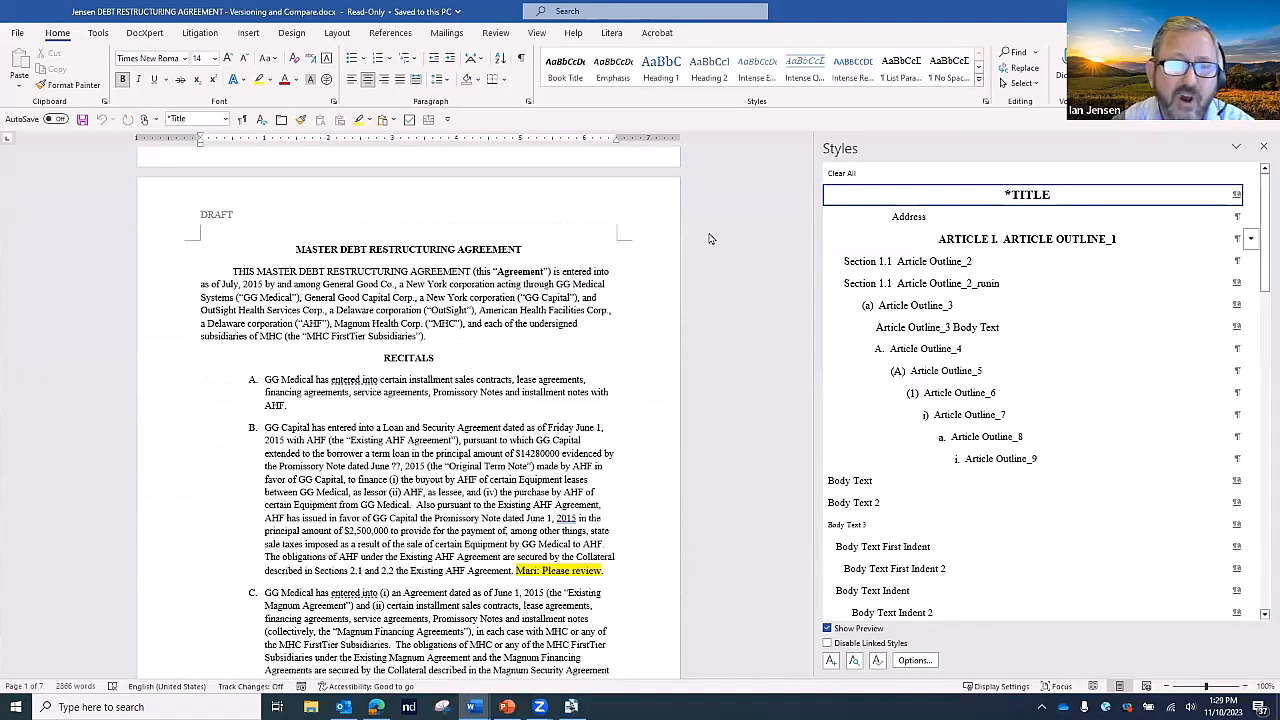
pyautogui.moveTo(229, 271)
pyautogui.mouseDown()
pyautogui.moveTo(612, 315)
pyautogui.moveTo(606, 340)
pyautogui.mouseUp()
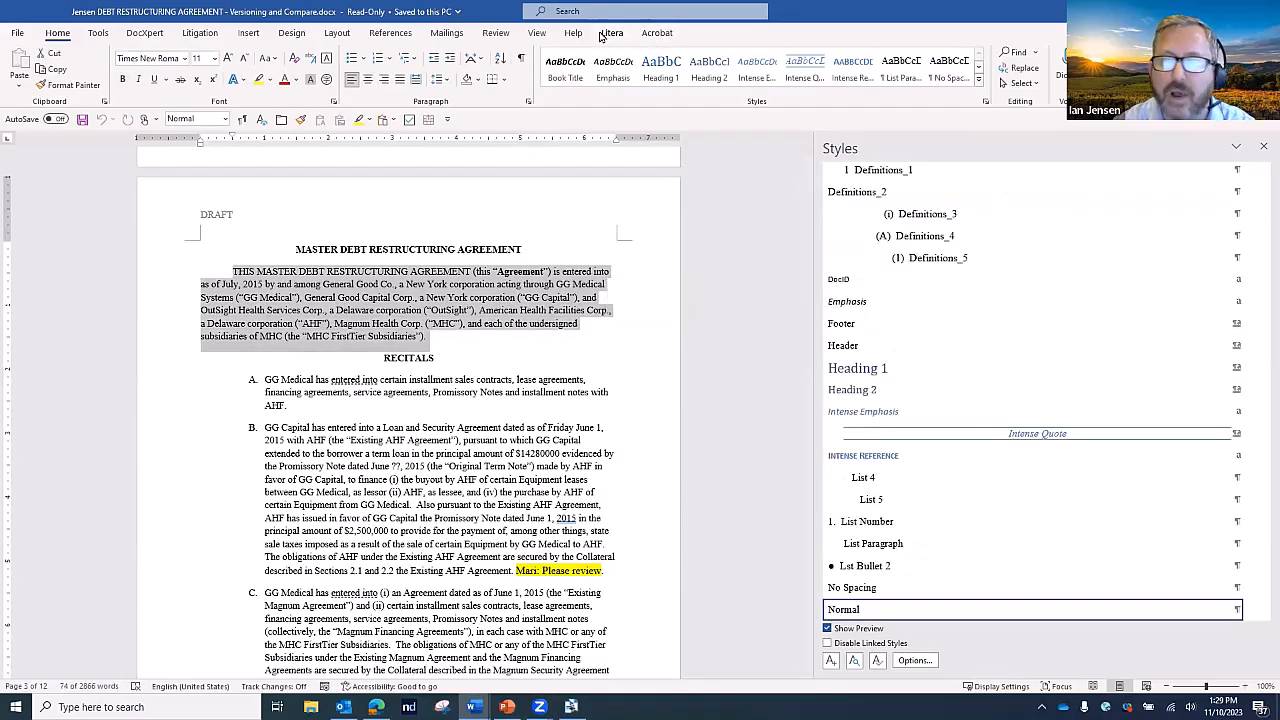
pyautogui.click(97, 36)
pyautogui.scroll(-4, 500, 400)
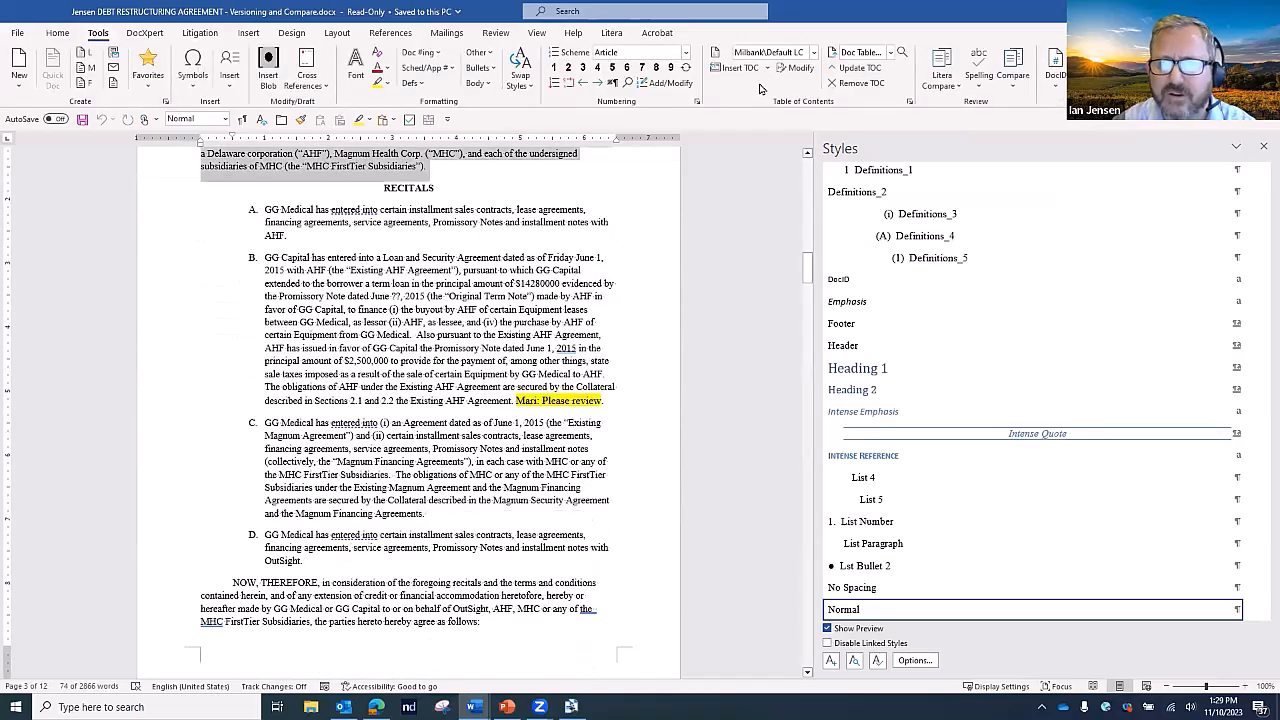
pyautogui.click(953, 88)
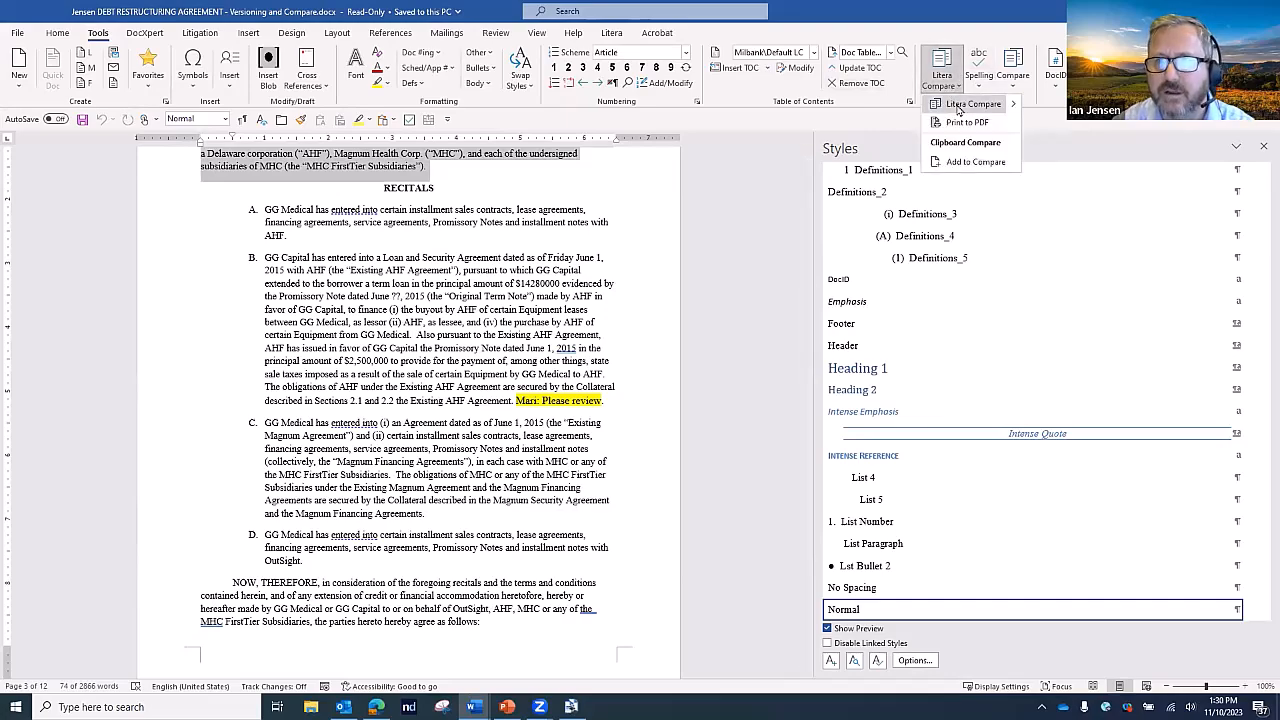
pyautogui.click(971, 163)
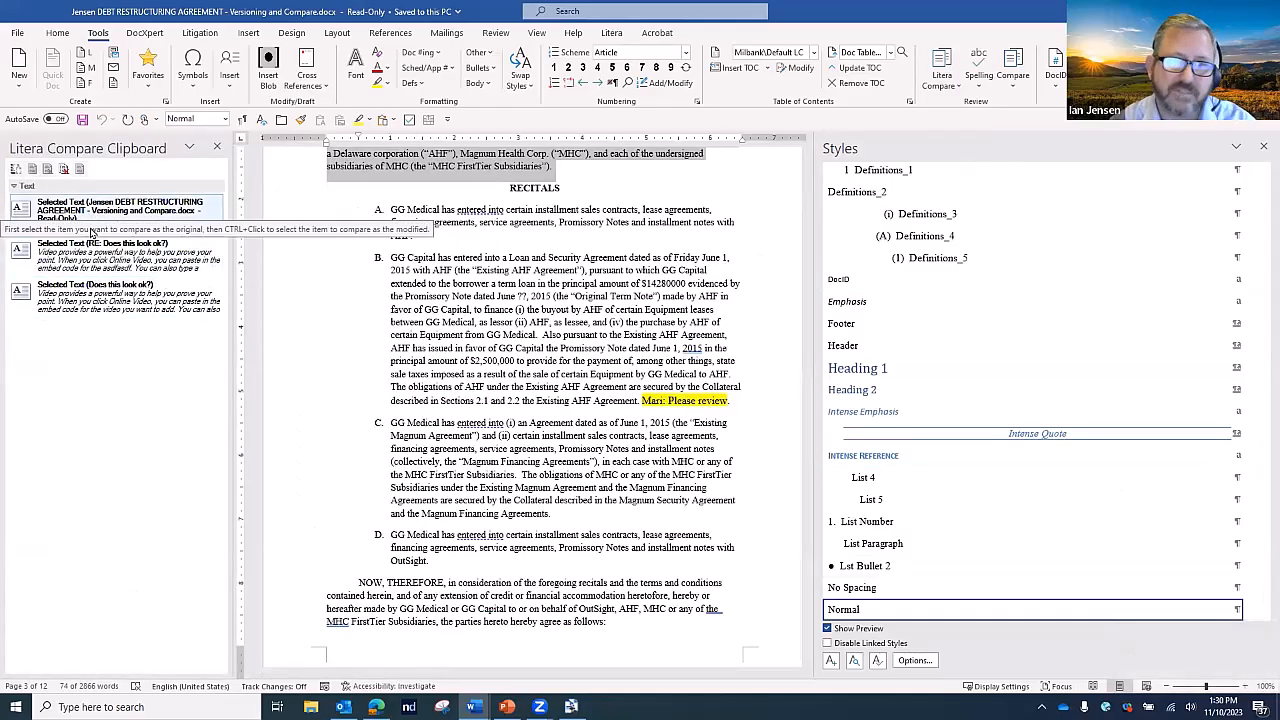
pyautogui.click(91, 230)
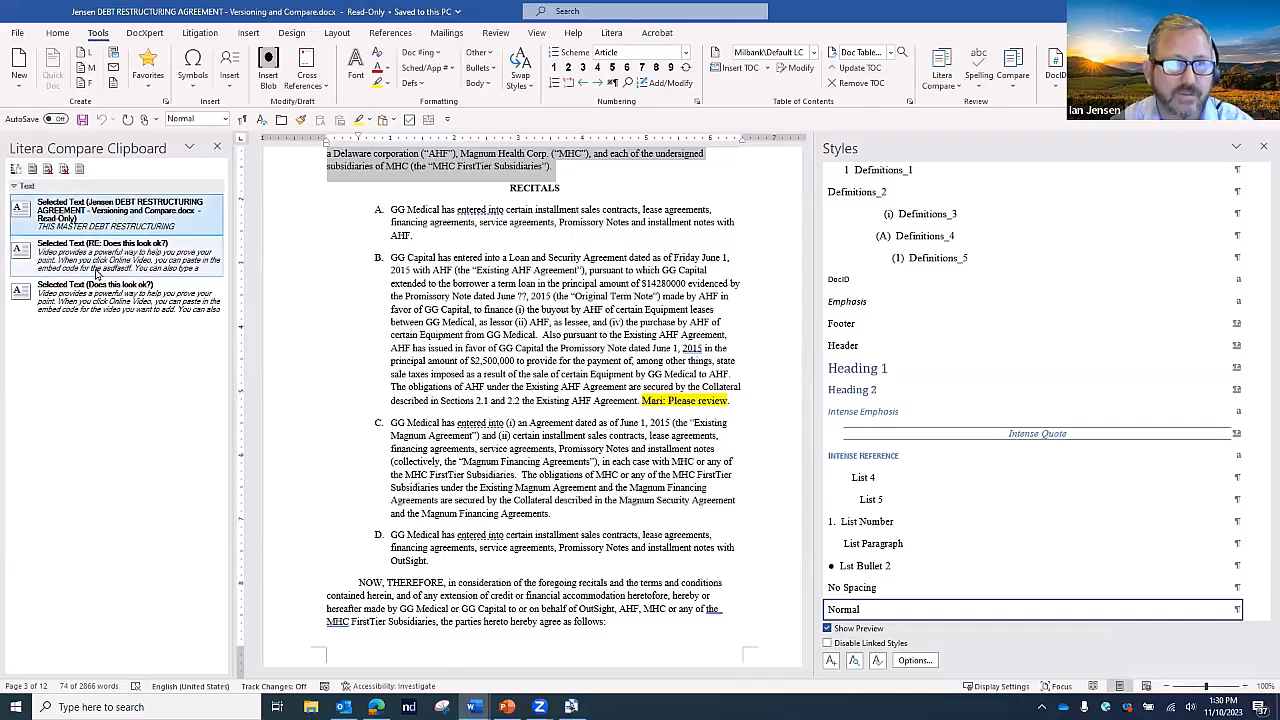
pyautogui.click(16, 172)
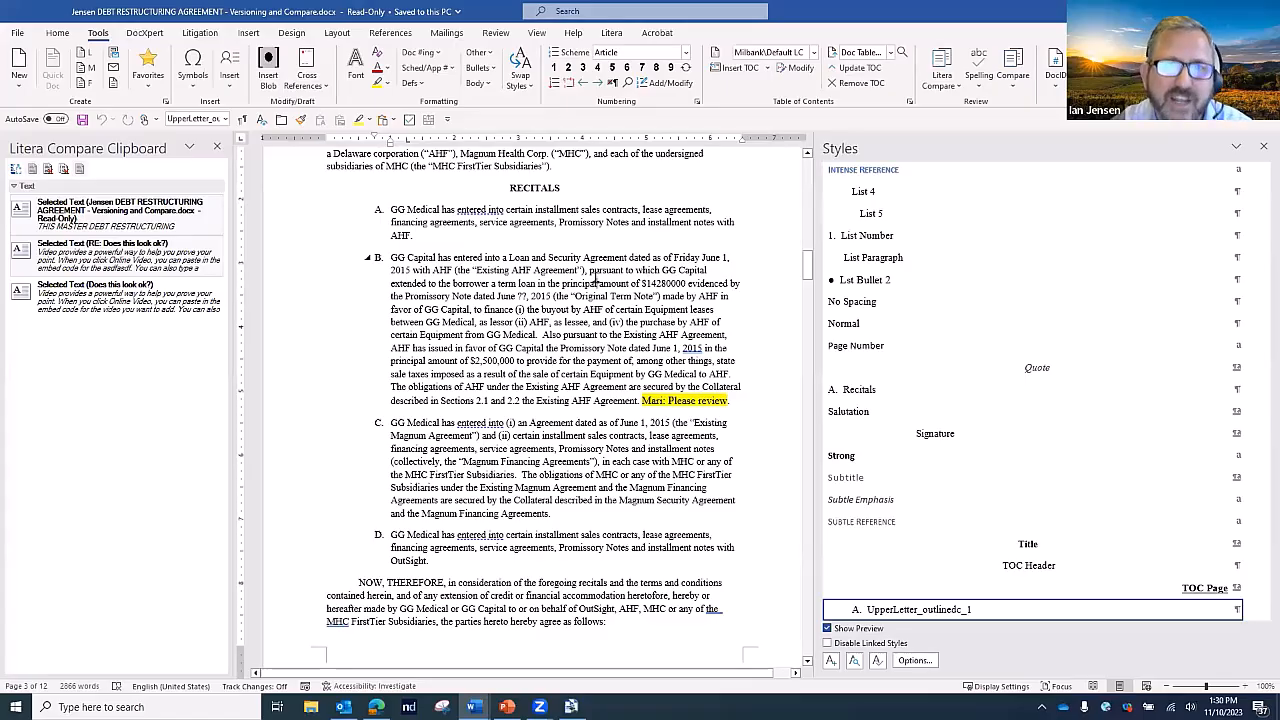
# Start Word's built-in two-version document comparison with the first DEBT RESTRUCTURING AGREEMENT file from the Desktop as the original
pyautogui.click(495, 33)
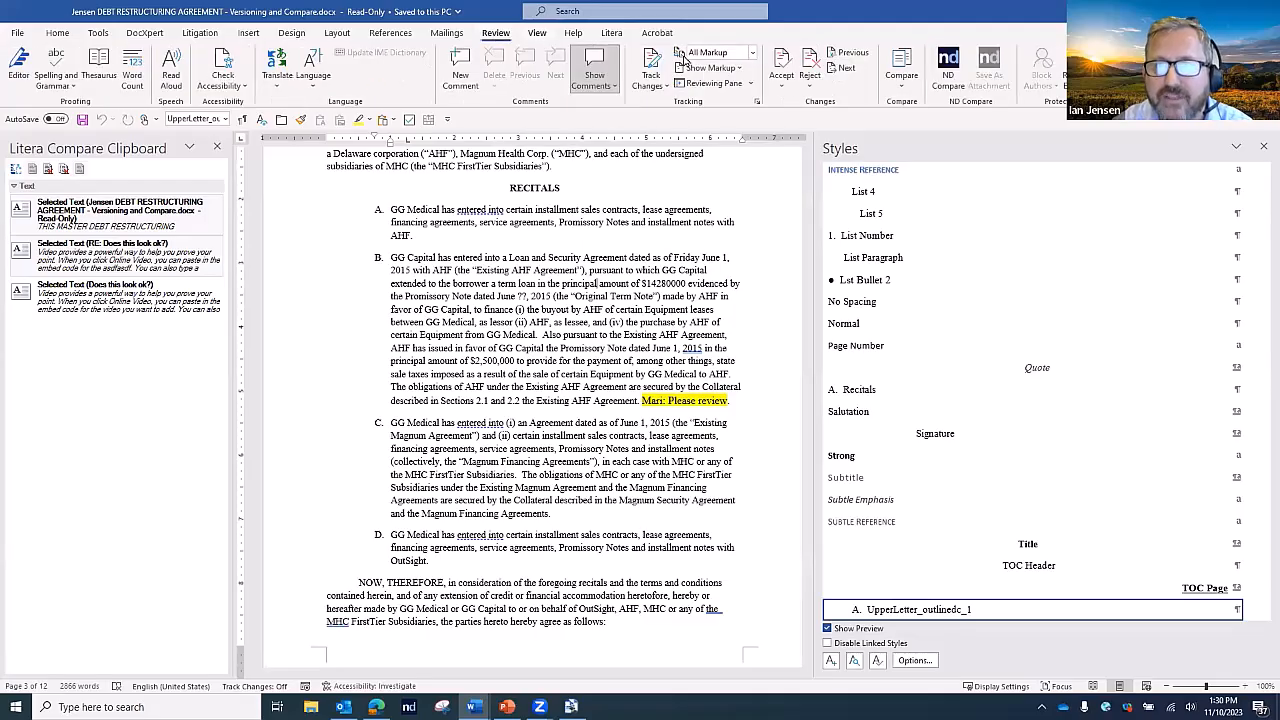
pyautogui.click(907, 91)
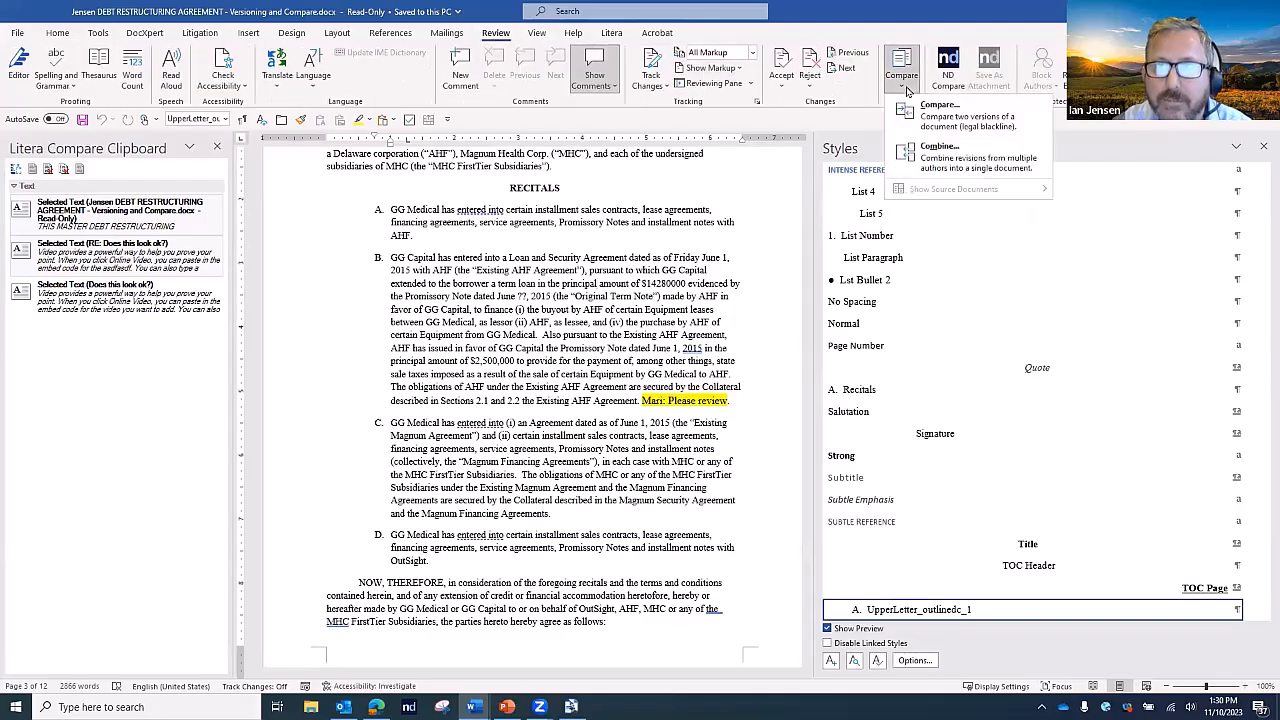
pyautogui.click(969, 124)
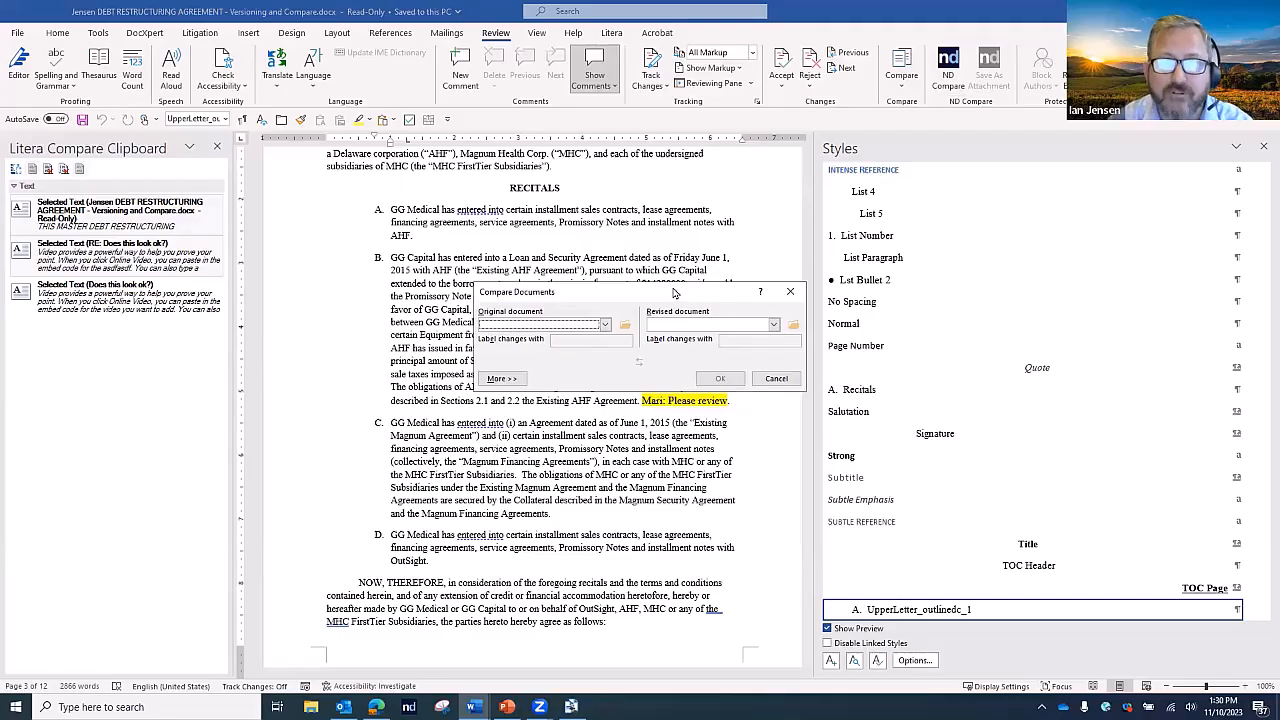
pyautogui.moveTo(674, 293); pyautogui.dragTo(660, 248)
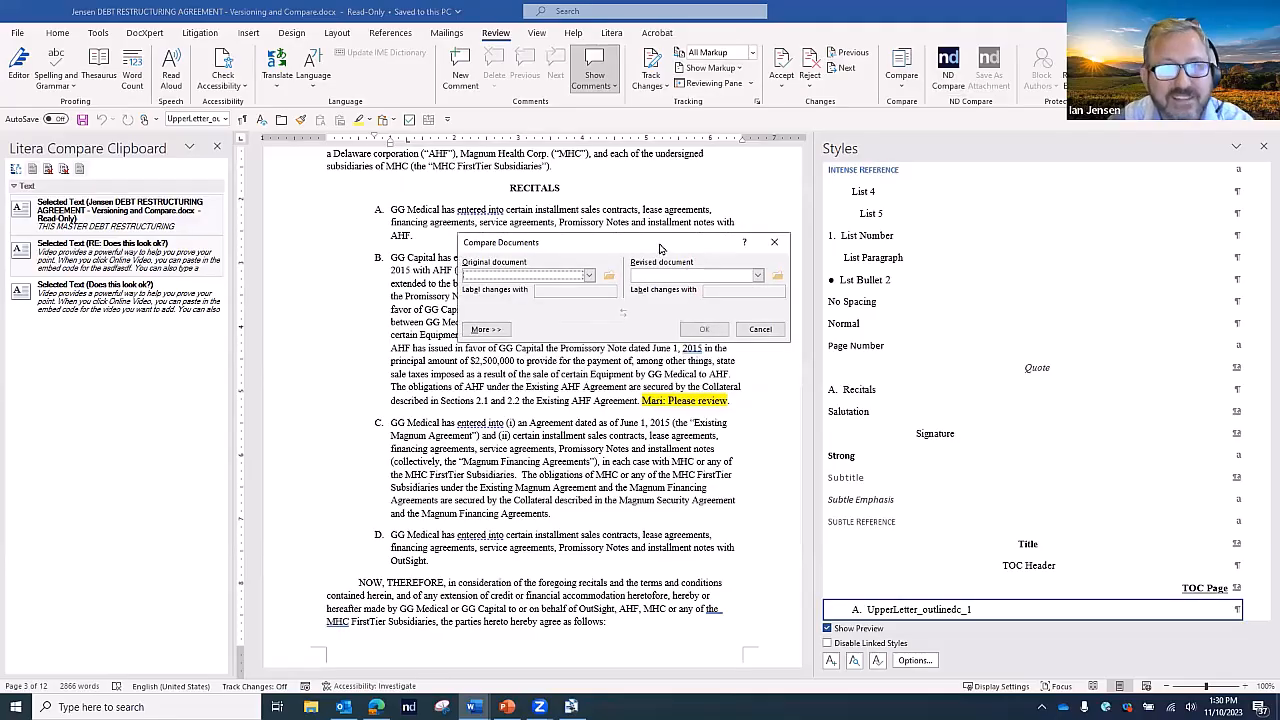
pyautogui.click(589, 276)
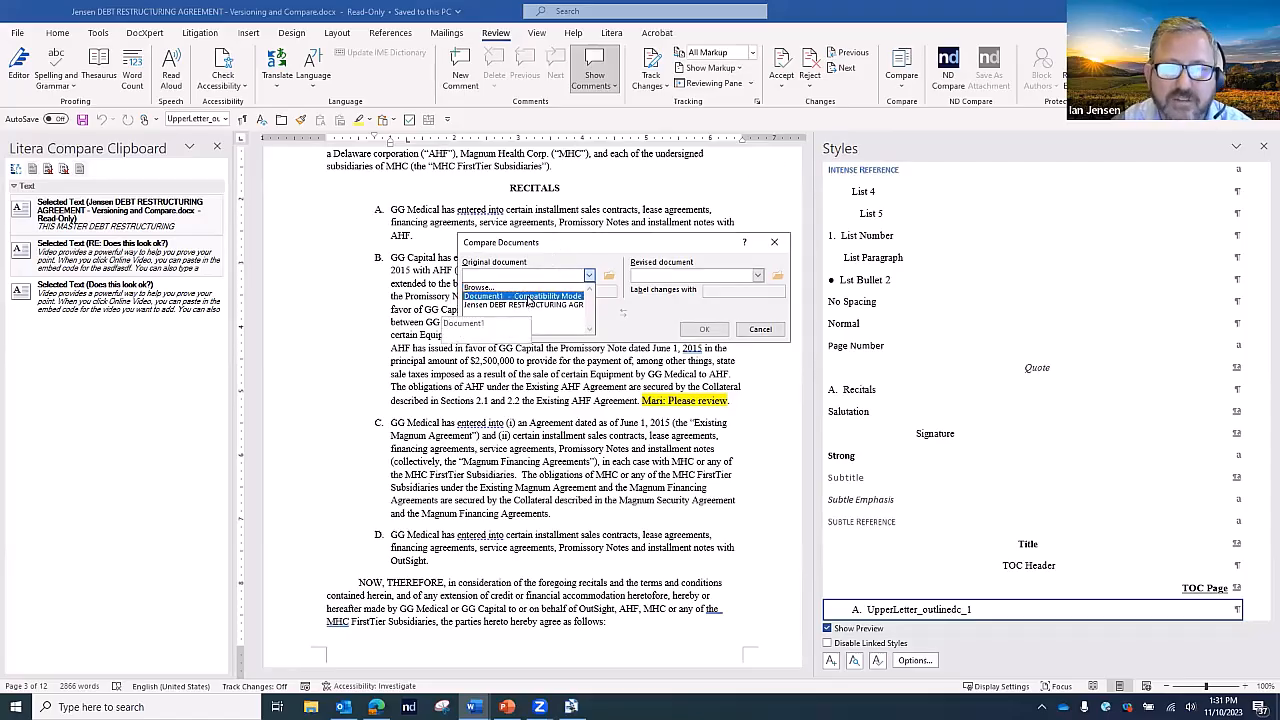
pyautogui.click(609, 275)
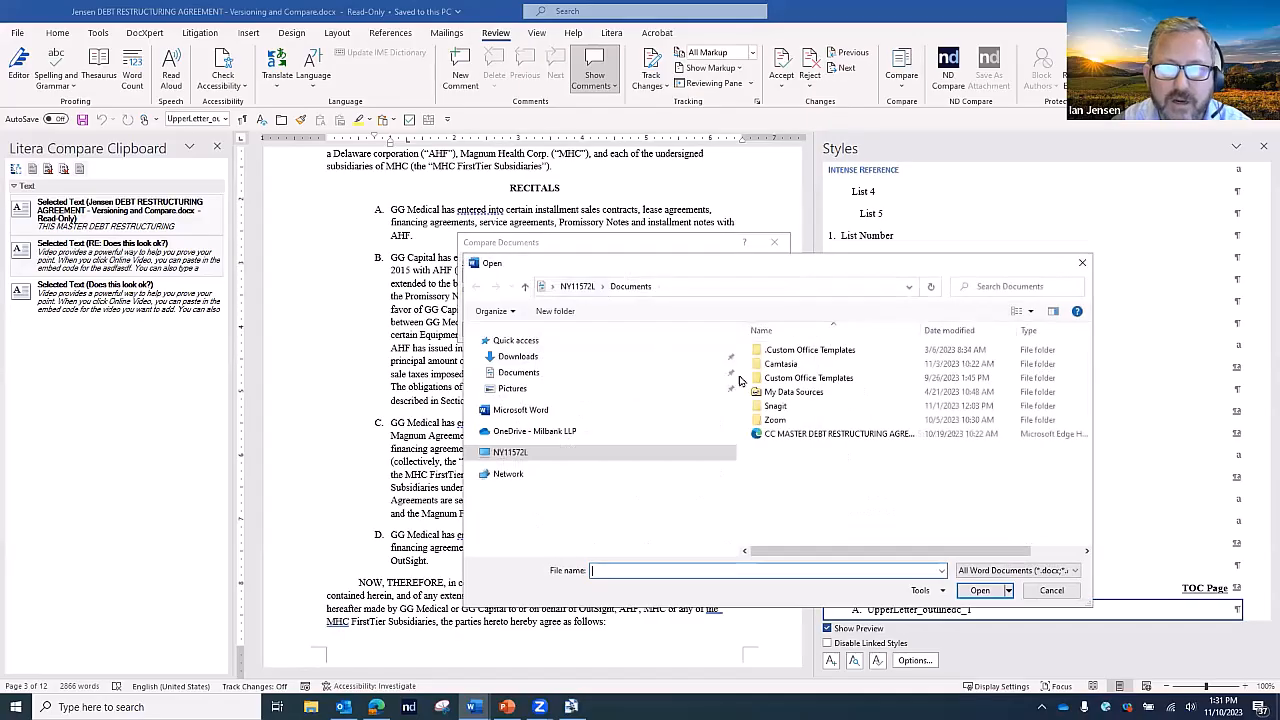
pyautogui.click(515, 396)
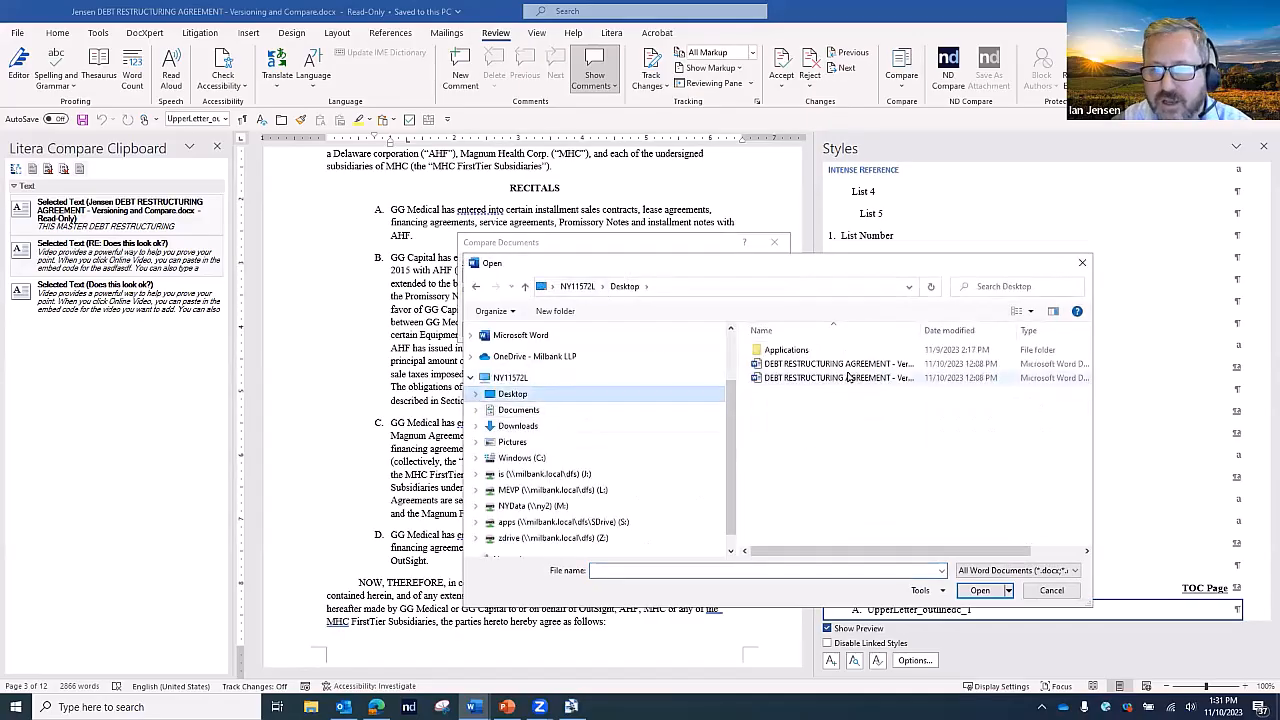
pyautogui.click(848, 366)
pyautogui.click(980, 590)
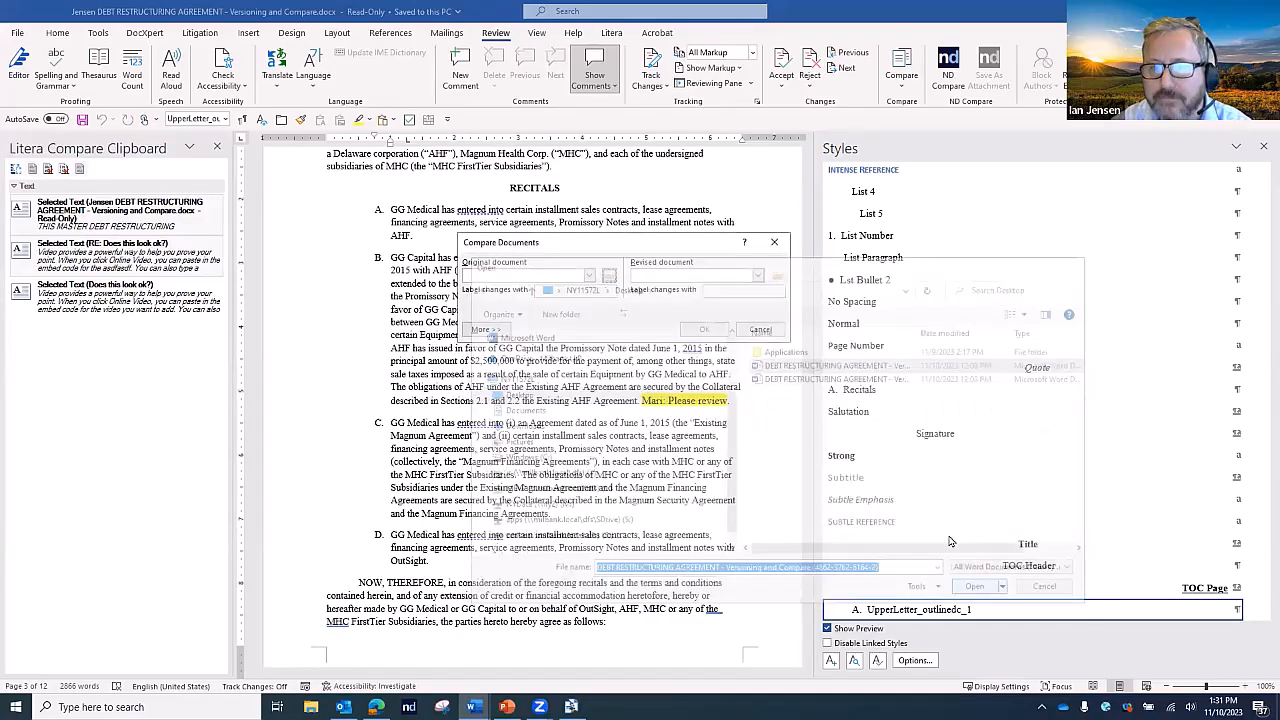
# Set the open read-only DEBT RESTRUCTURING AGREEMENT as the revised document, run the comparison and inspect the deleted "a Delaware corporation" line
pyautogui.click(758, 276)
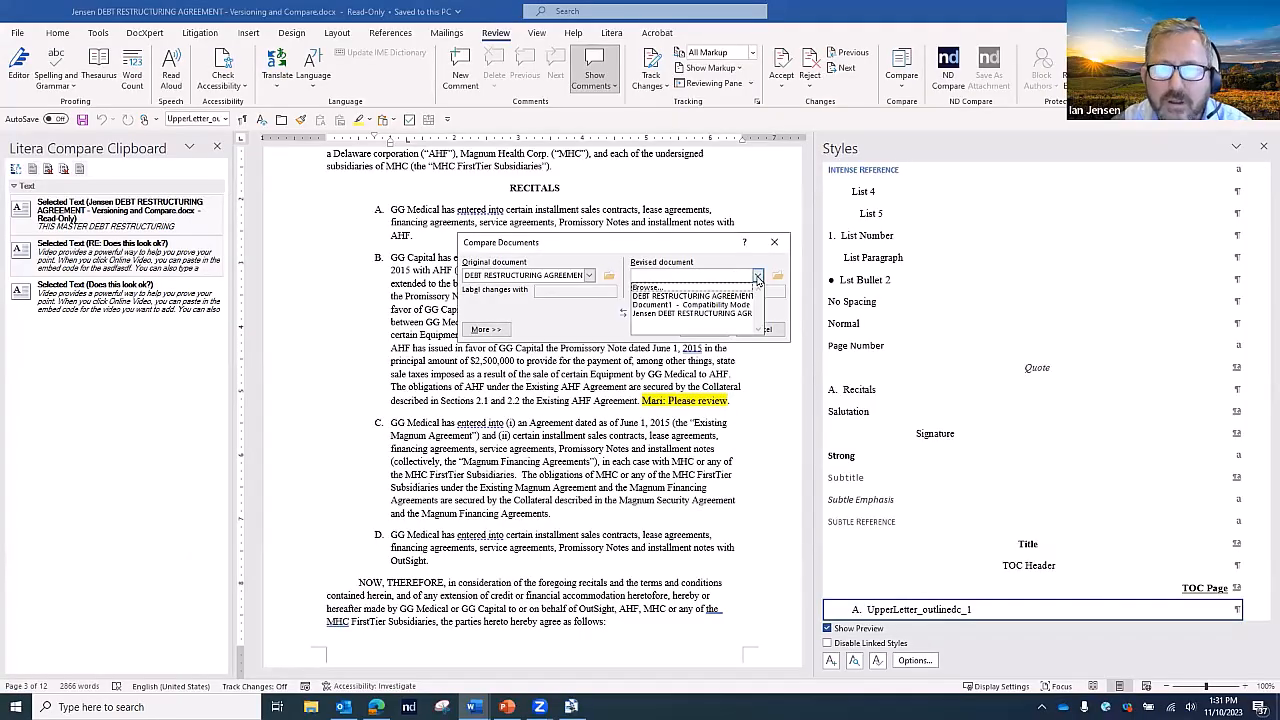
pyautogui.click(684, 314)
pyautogui.click(704, 330)
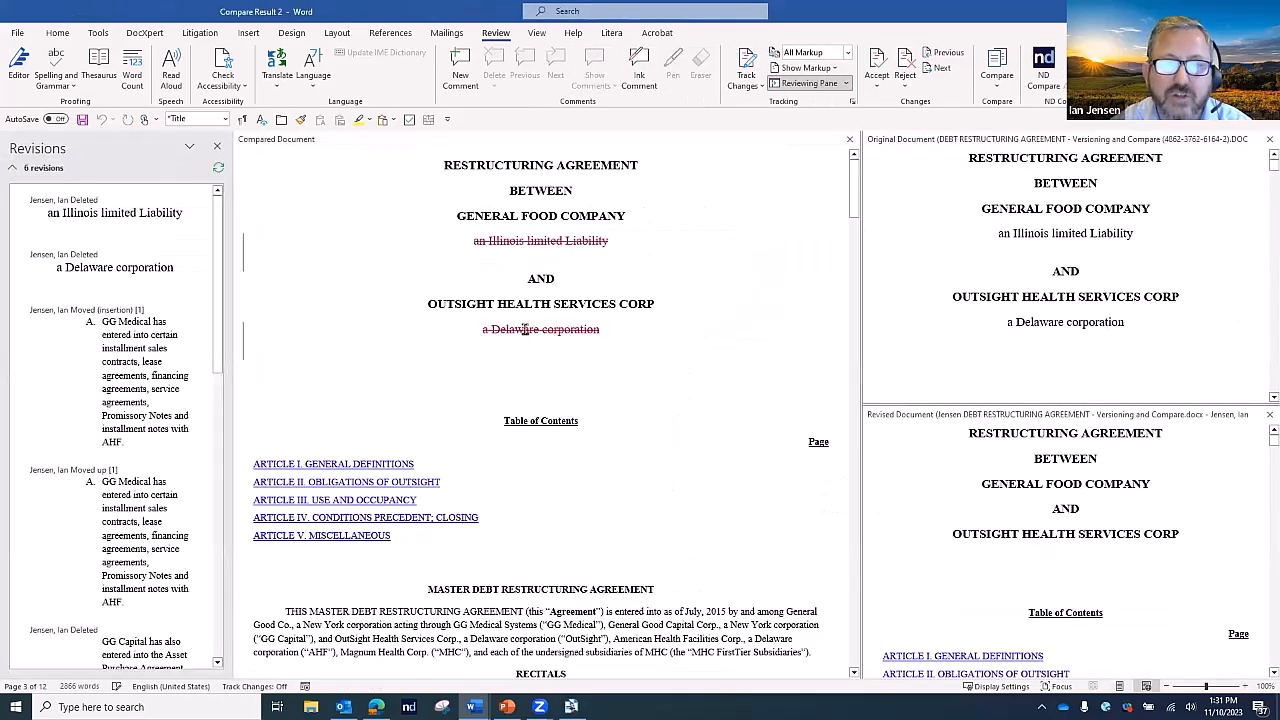
pyautogui.moveTo(524, 330)
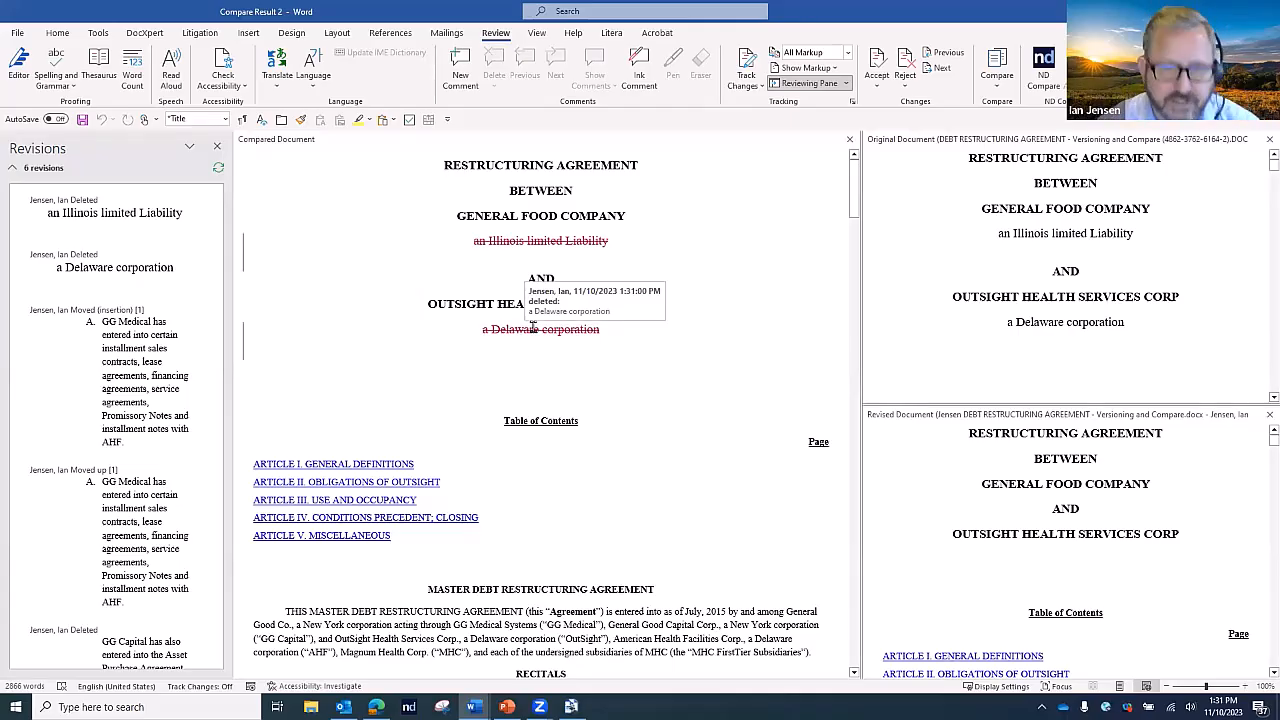
pyautogui.click(535, 328)
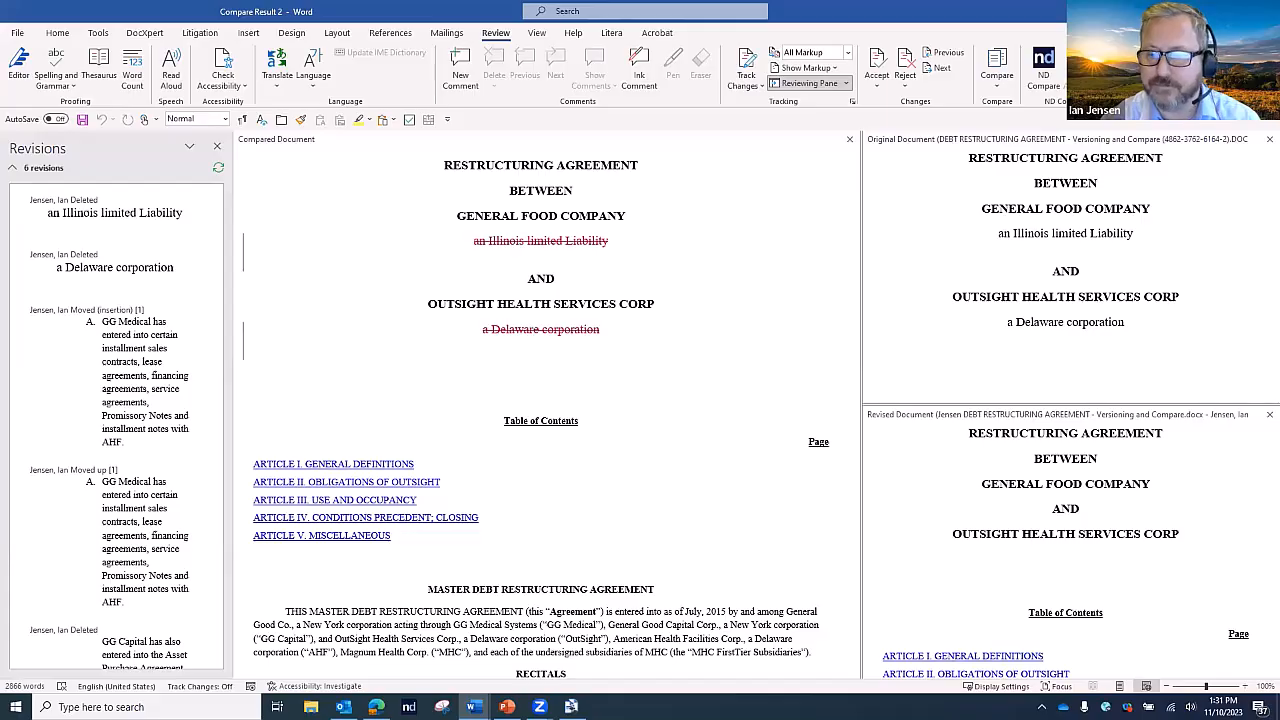
# Switch to the PowerPoint presentation and start the slide show from slide 3, "iPhone – Create and Edit Versions"
pyautogui.hotkey('alt', 'Tab')
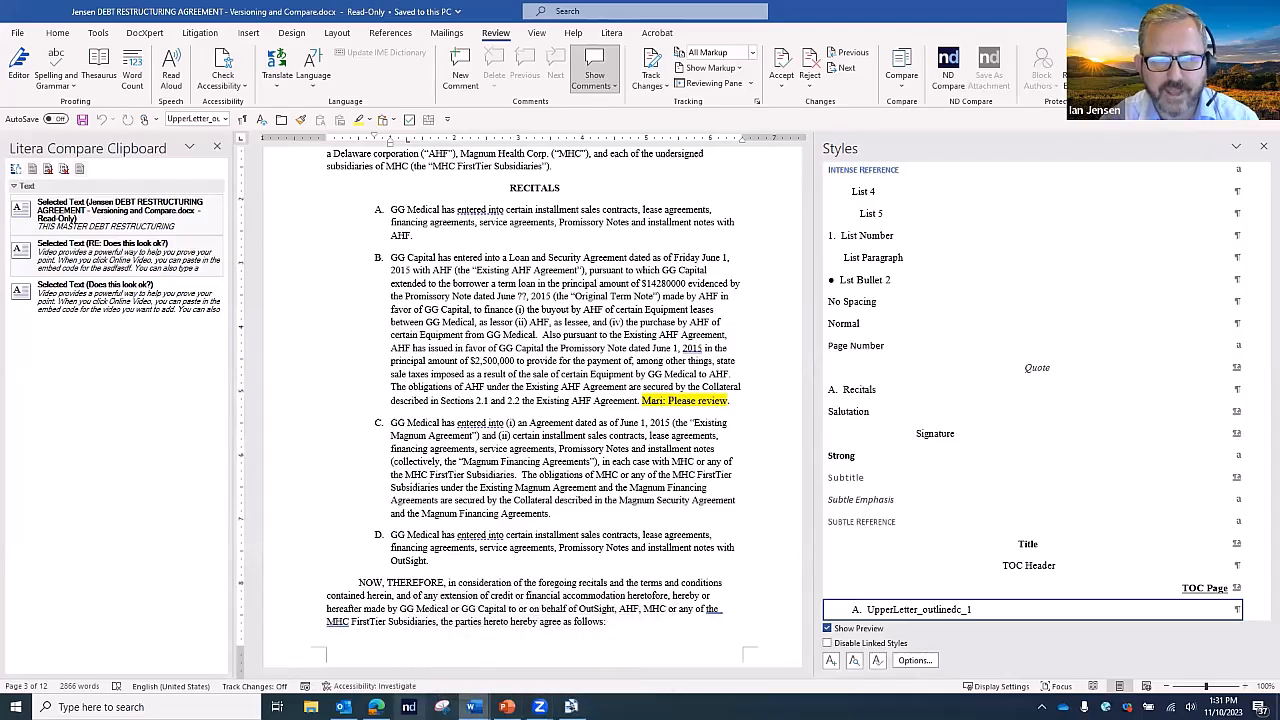
pyautogui.click(507, 707)
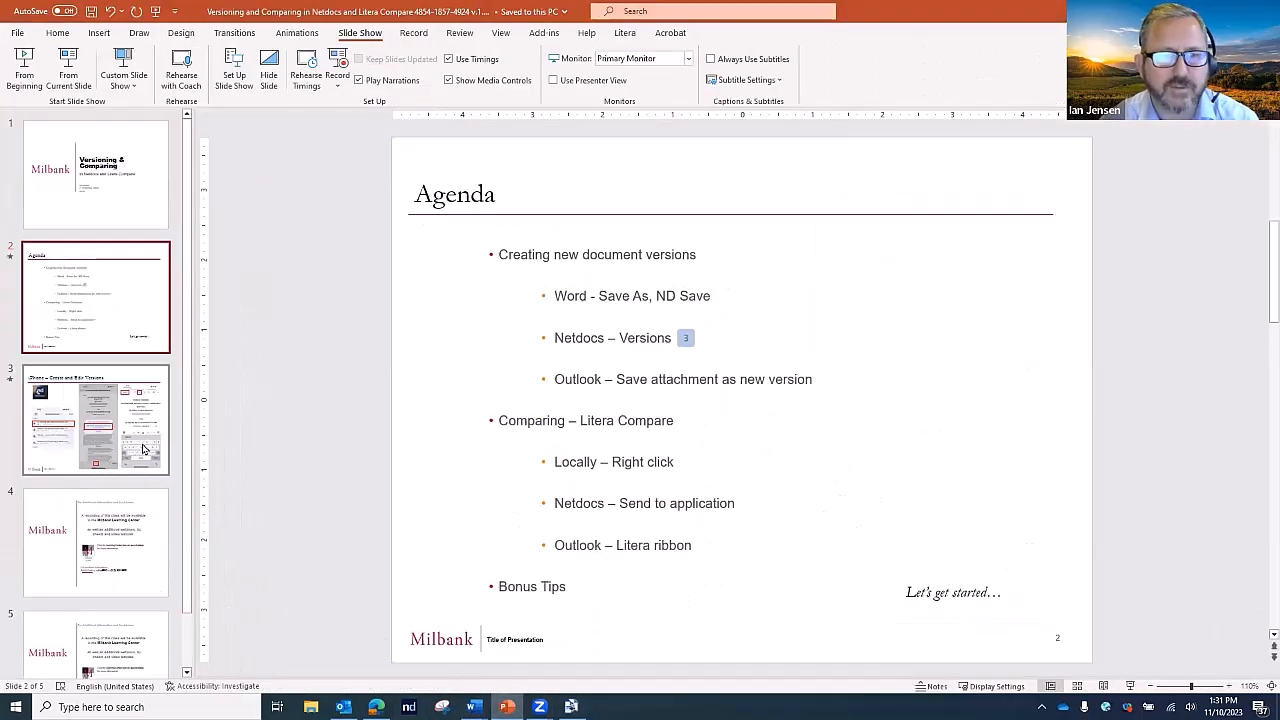
pyautogui.click(143, 450)
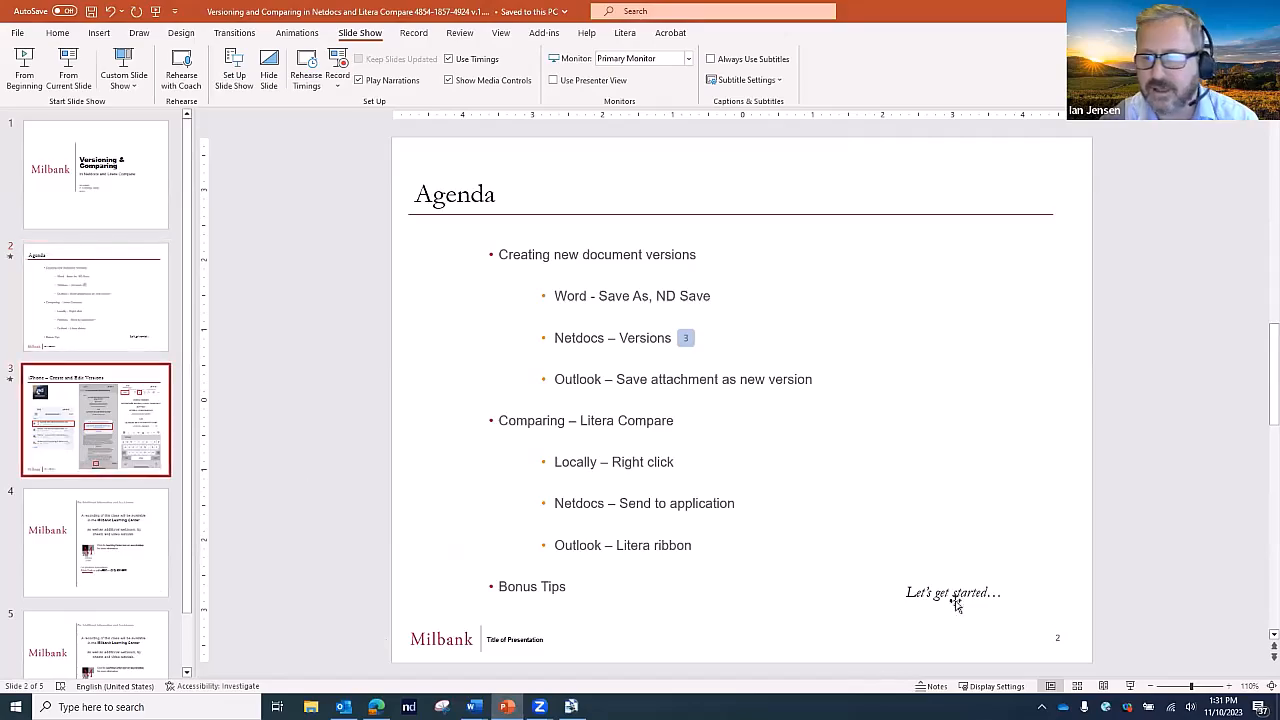
pyautogui.click(1130, 687)
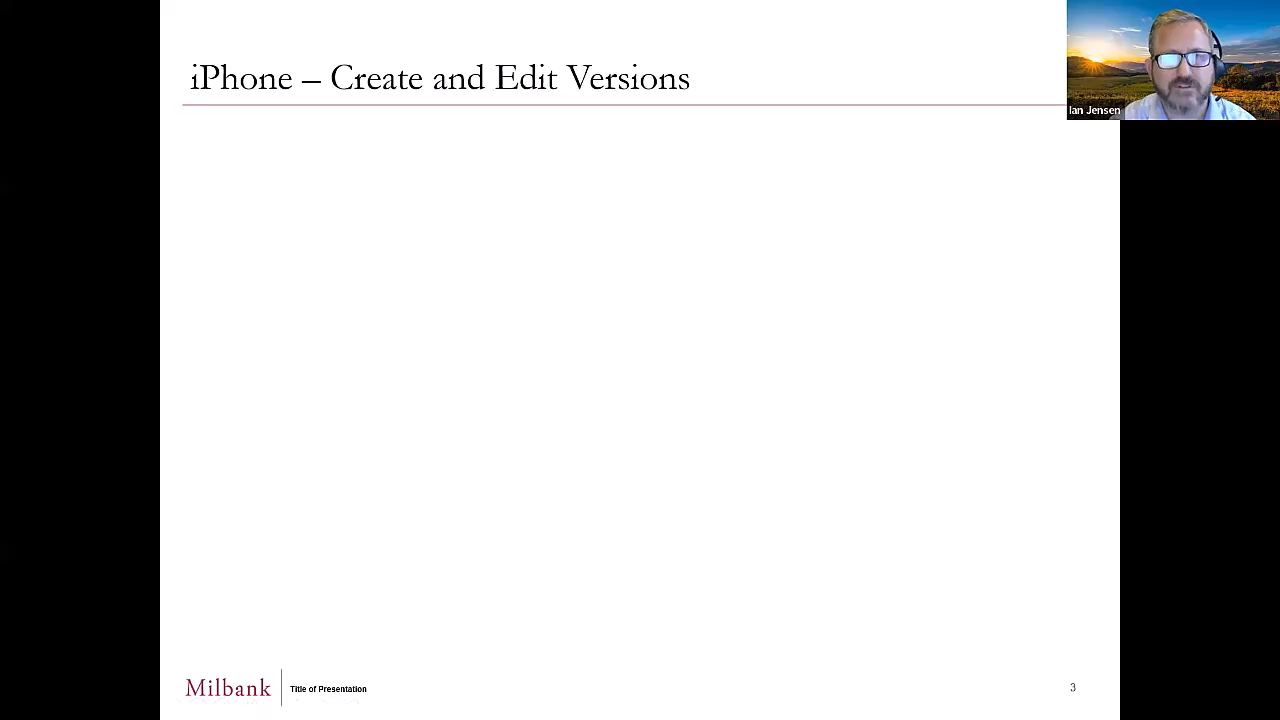
# Reveal the iPhone slide's animated screenshots and highlights one by one, and advance to the "For Additional Information and Assistance" slide
pyautogui.press('Right')
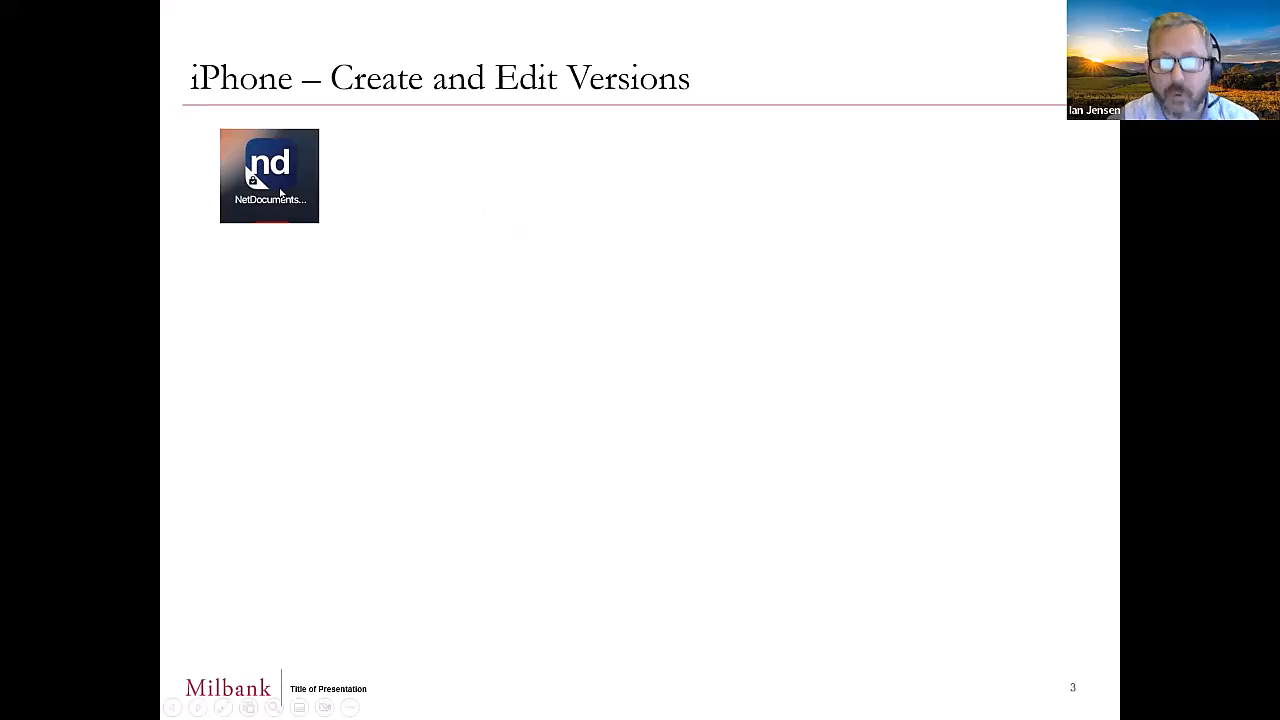
pyautogui.click(344, 278)
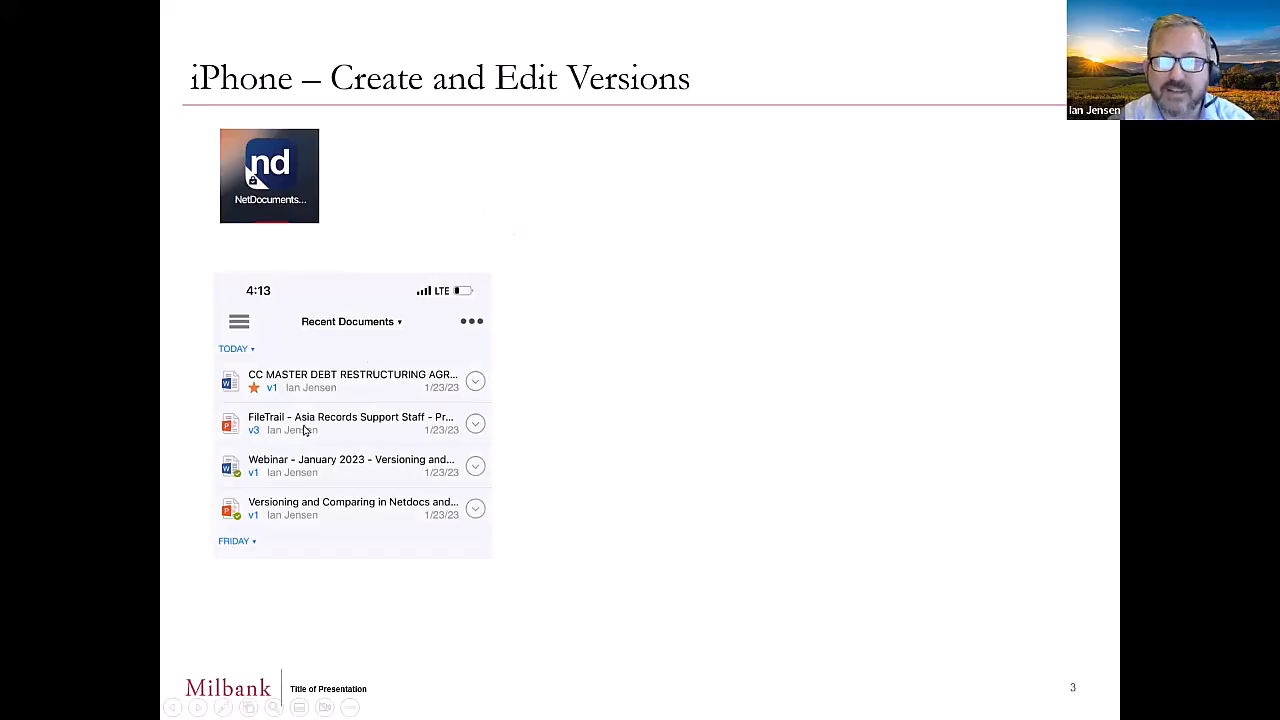
pyautogui.click(368, 369)
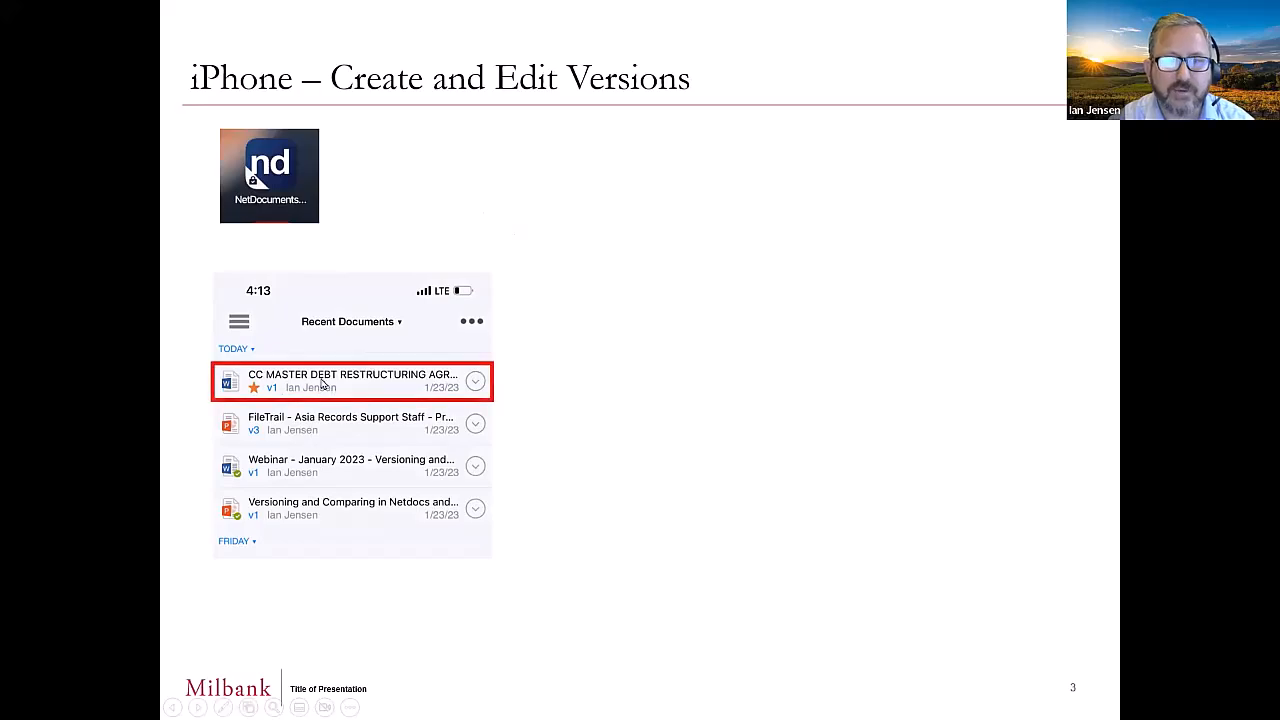
pyautogui.click(330, 382)
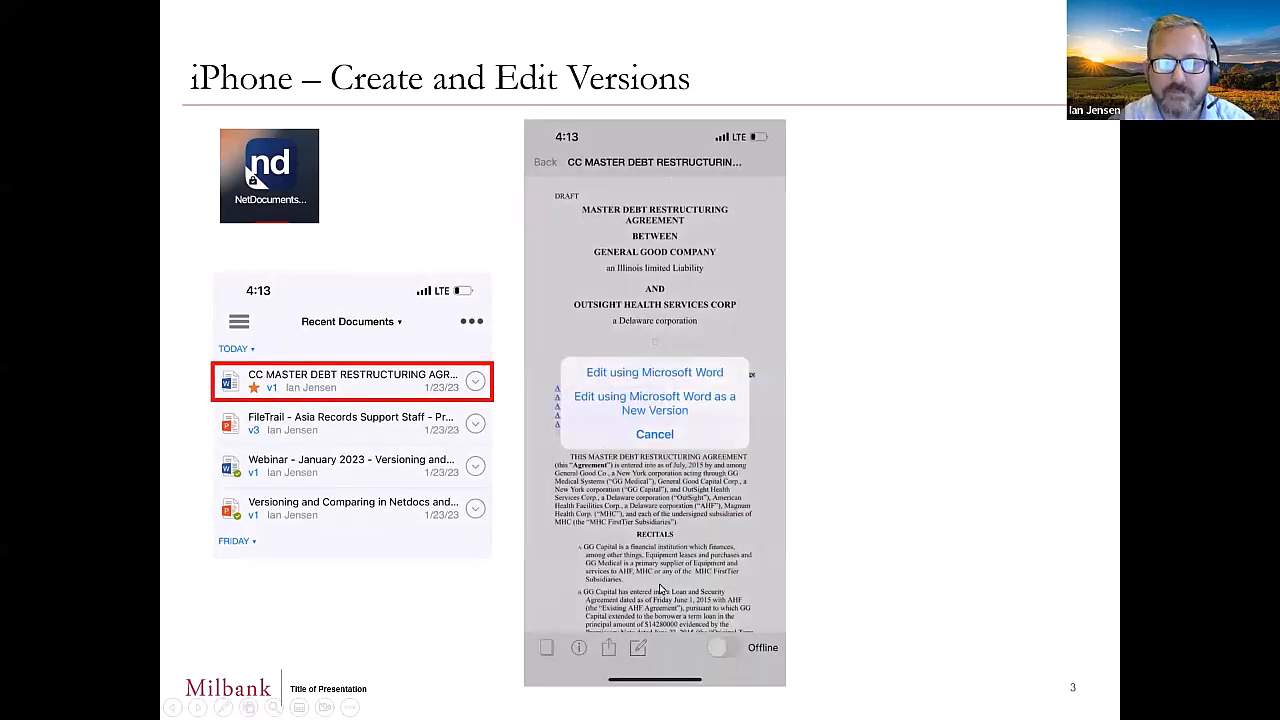
pyautogui.click(638, 650)
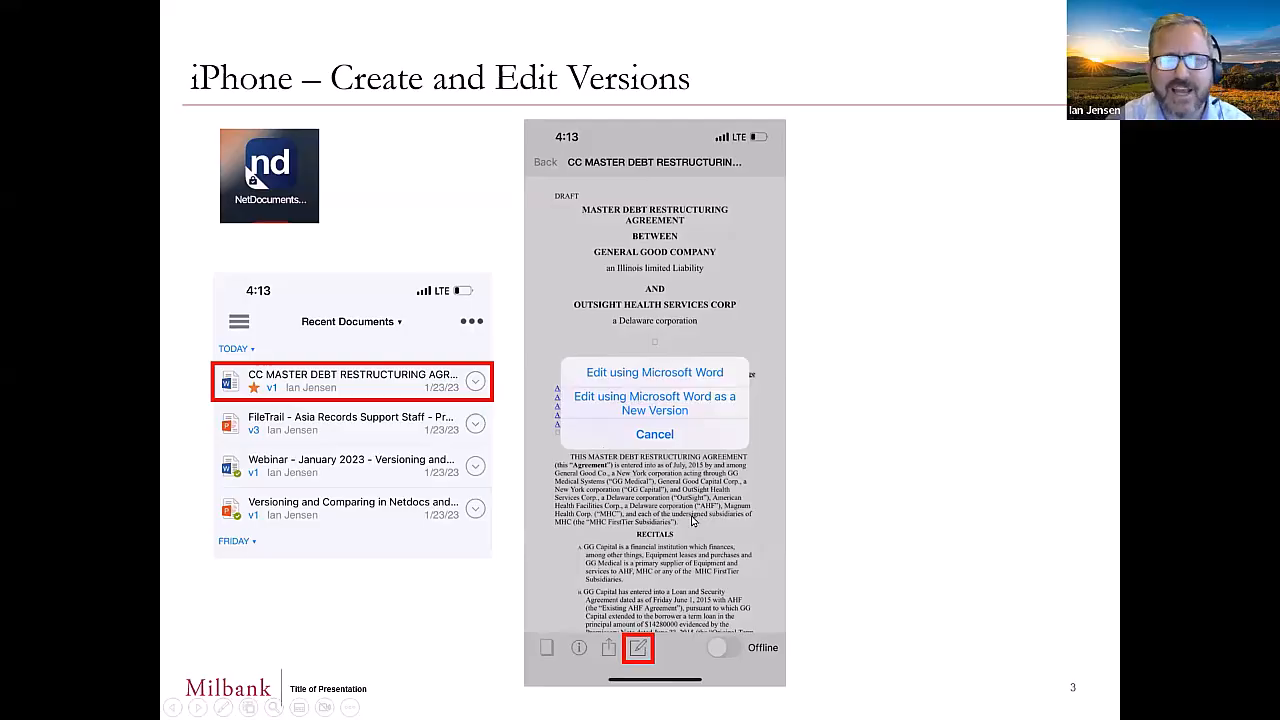
pyautogui.press('Right')
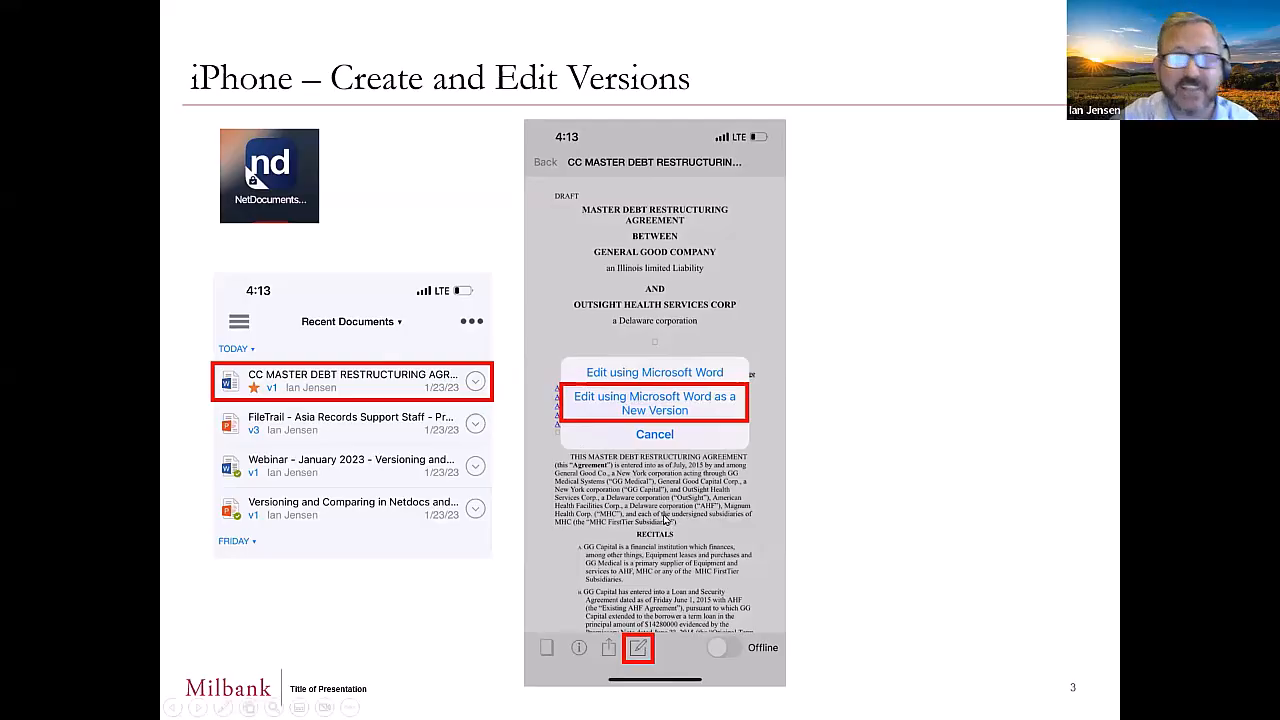
pyautogui.click(665, 519)
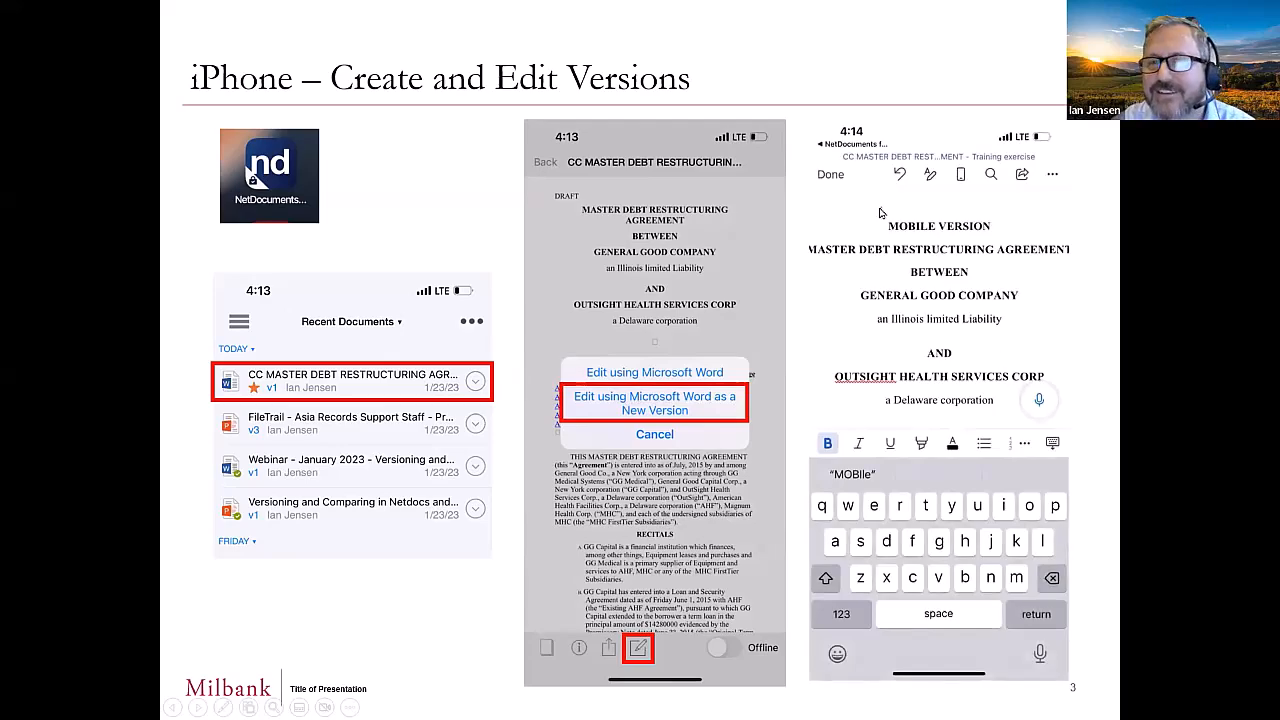
pyautogui.click(906, 272)
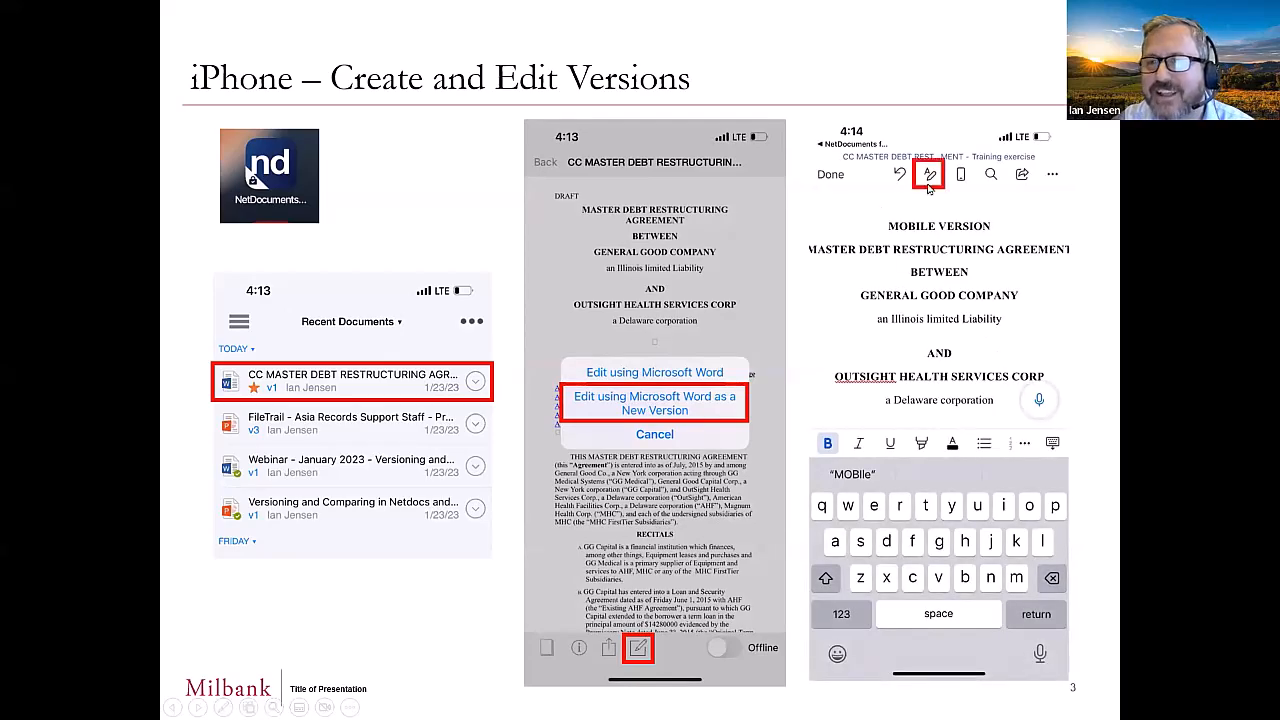
pyautogui.click(919, 306)
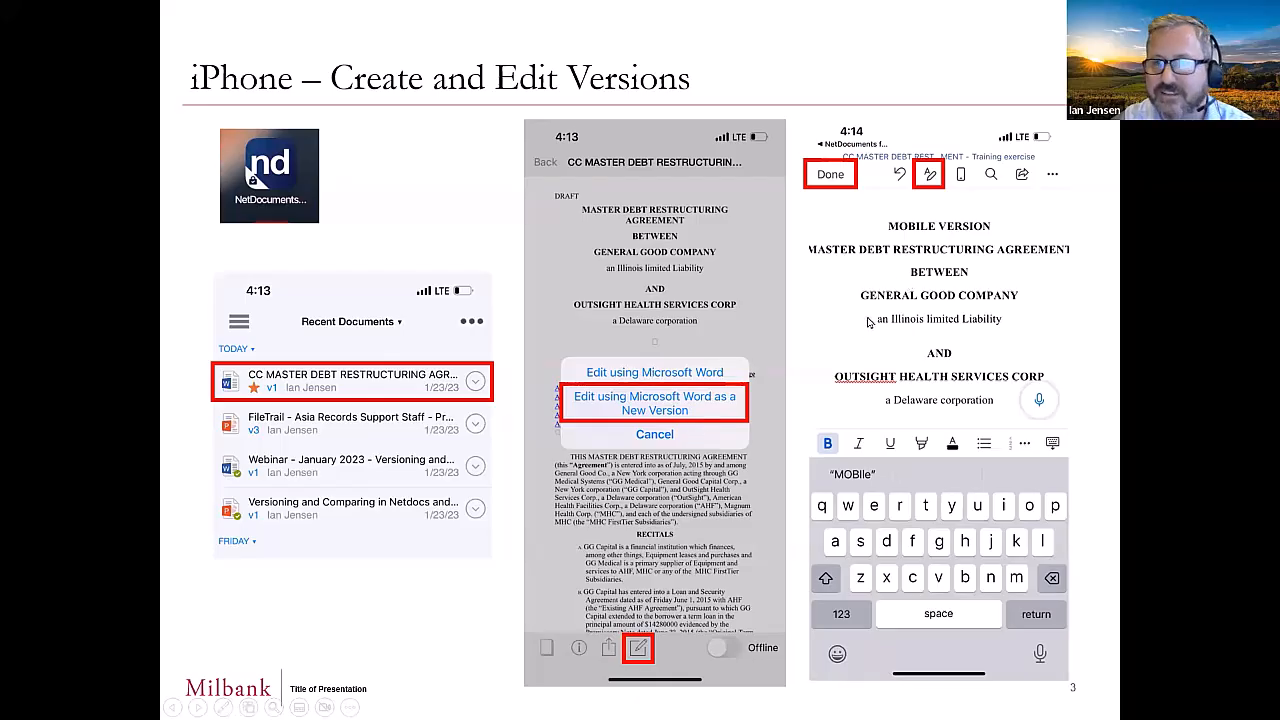
pyautogui.click(953, 495)
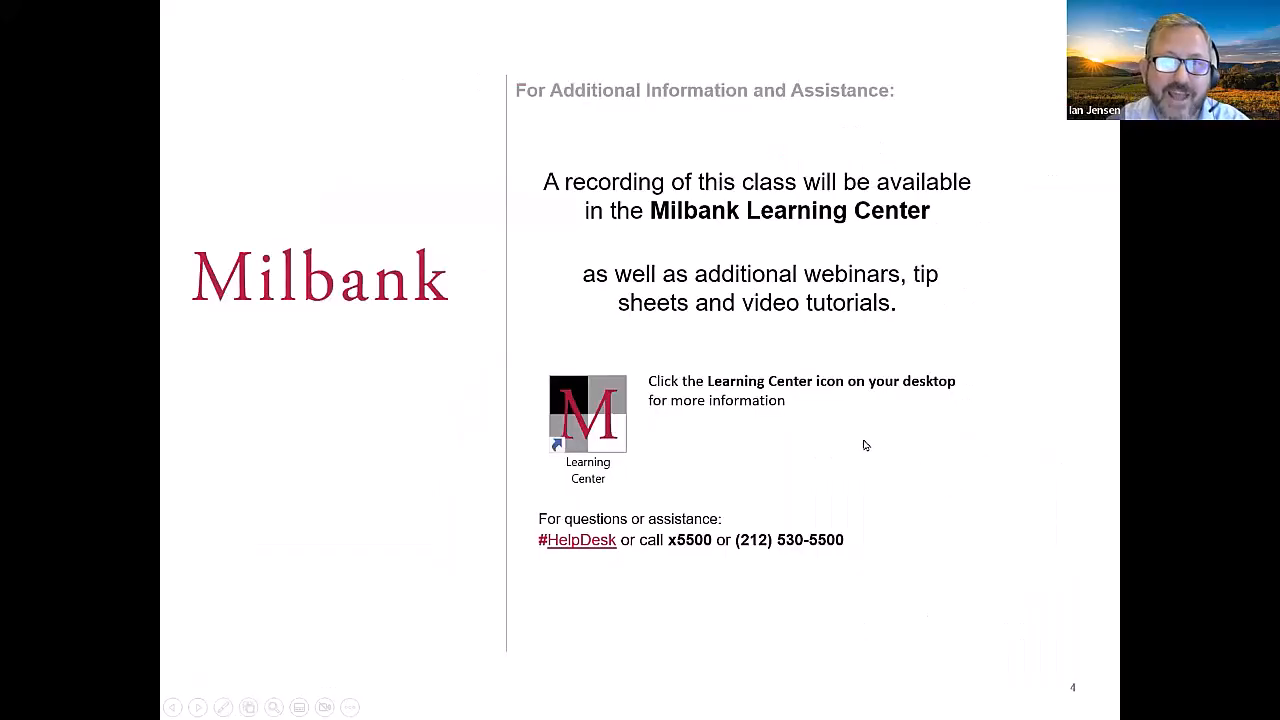
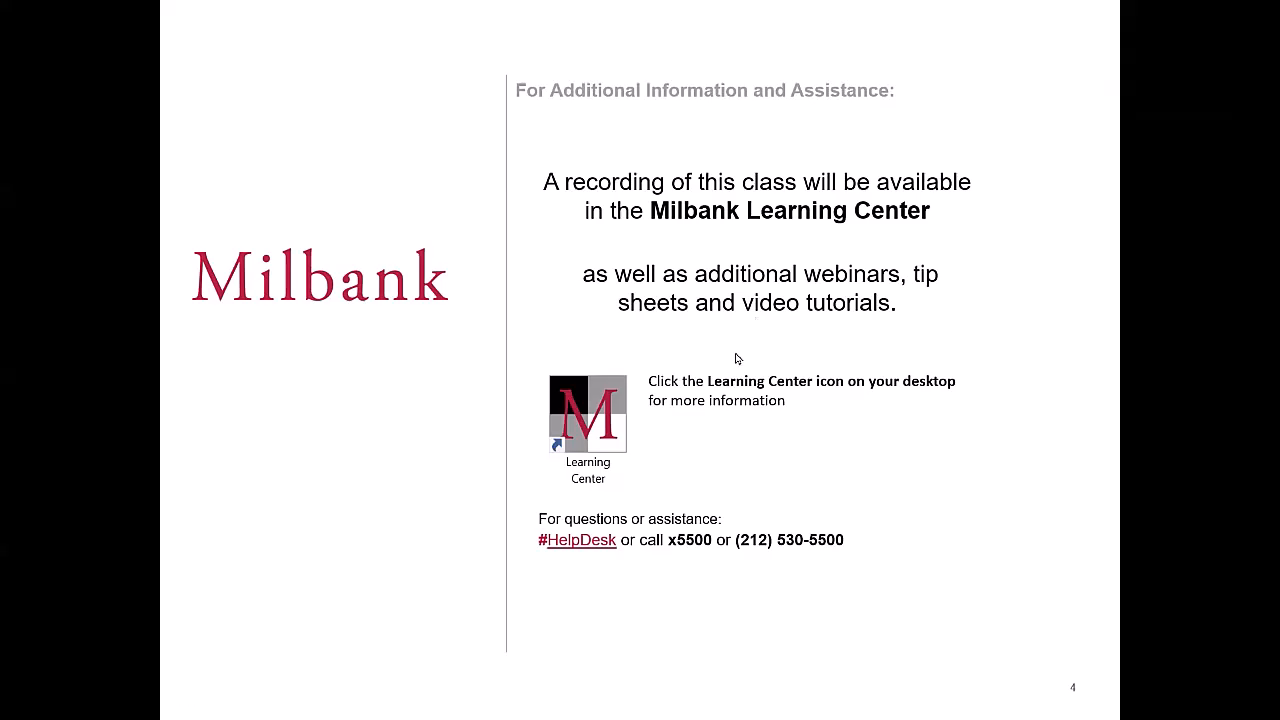
# End the slide show and return to the presentation's editing view
pyautogui.rightClick(736, 358)
pyautogui.press('Escape')
pyautogui.press('Escape')
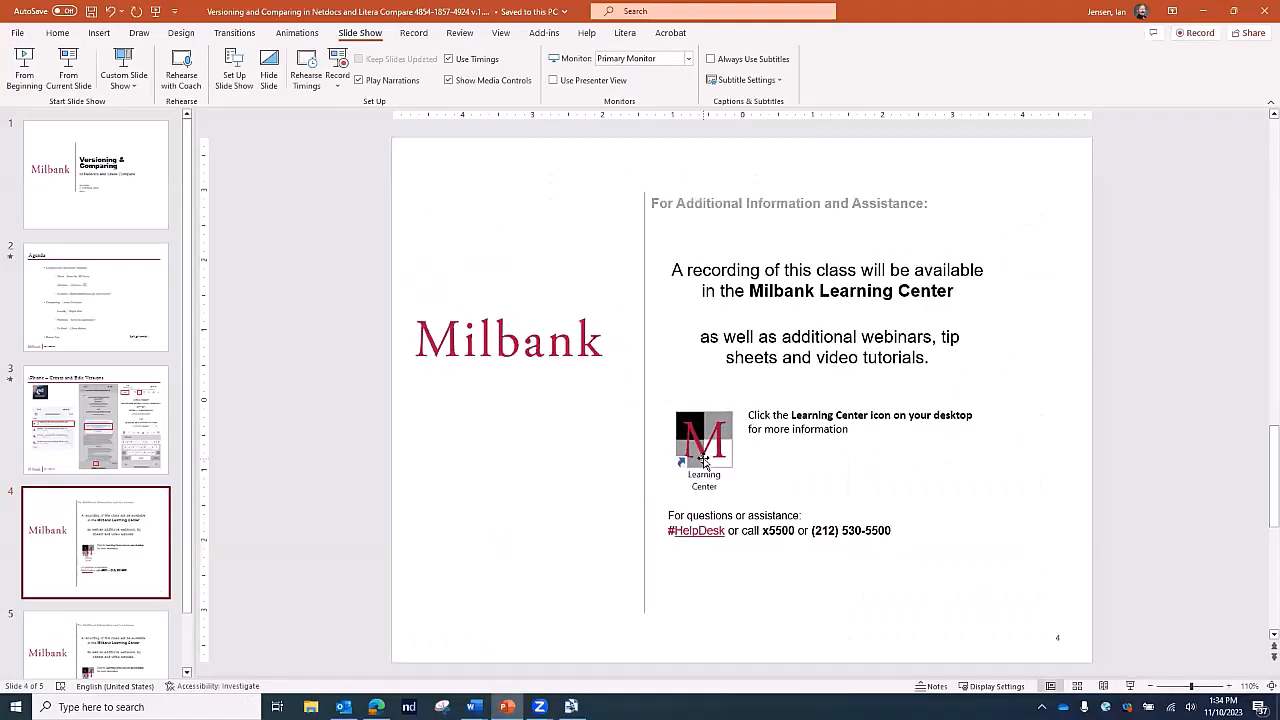
# Switch to NetDocuments in the browser, view the checked agreement's Move/Copy destinations under "Real Estate - Closing Binders", and cancel
pyautogui.moveTo(474, 707)
pyautogui.moveTo(376, 707)
pyautogui.click(400, 612)
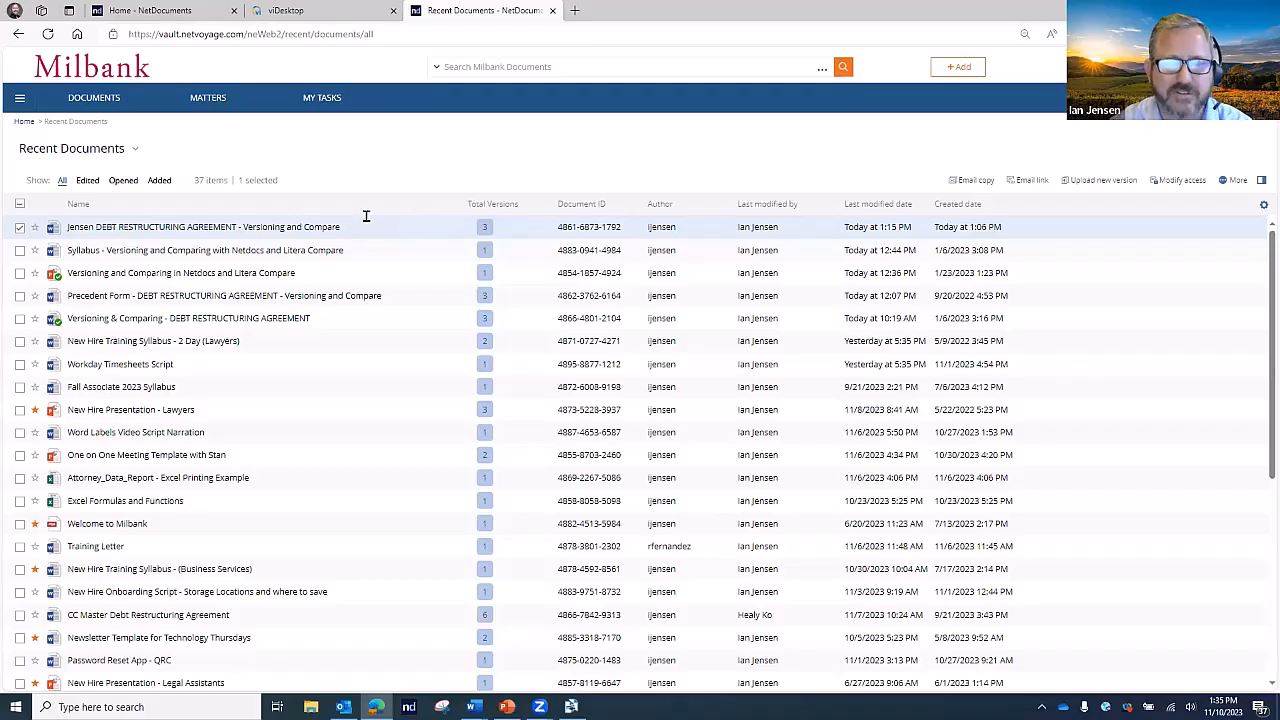
pyautogui.click(1233, 181)
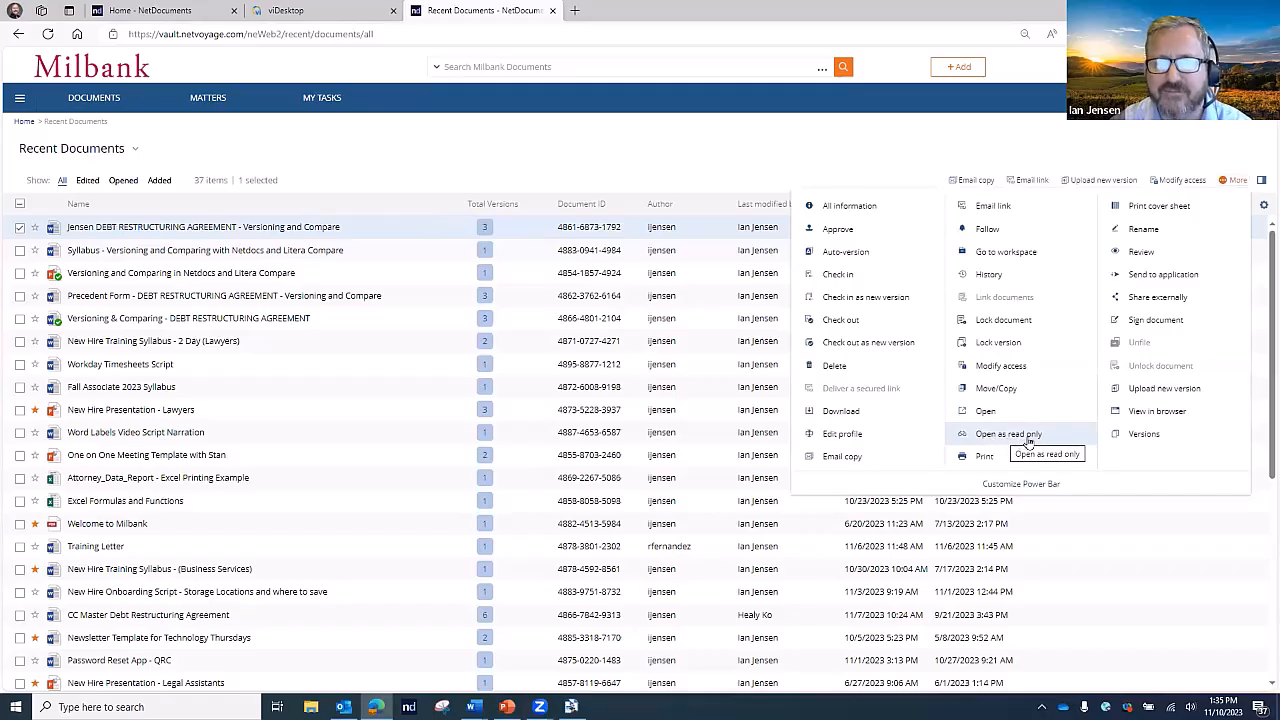
pyautogui.click(1008, 390)
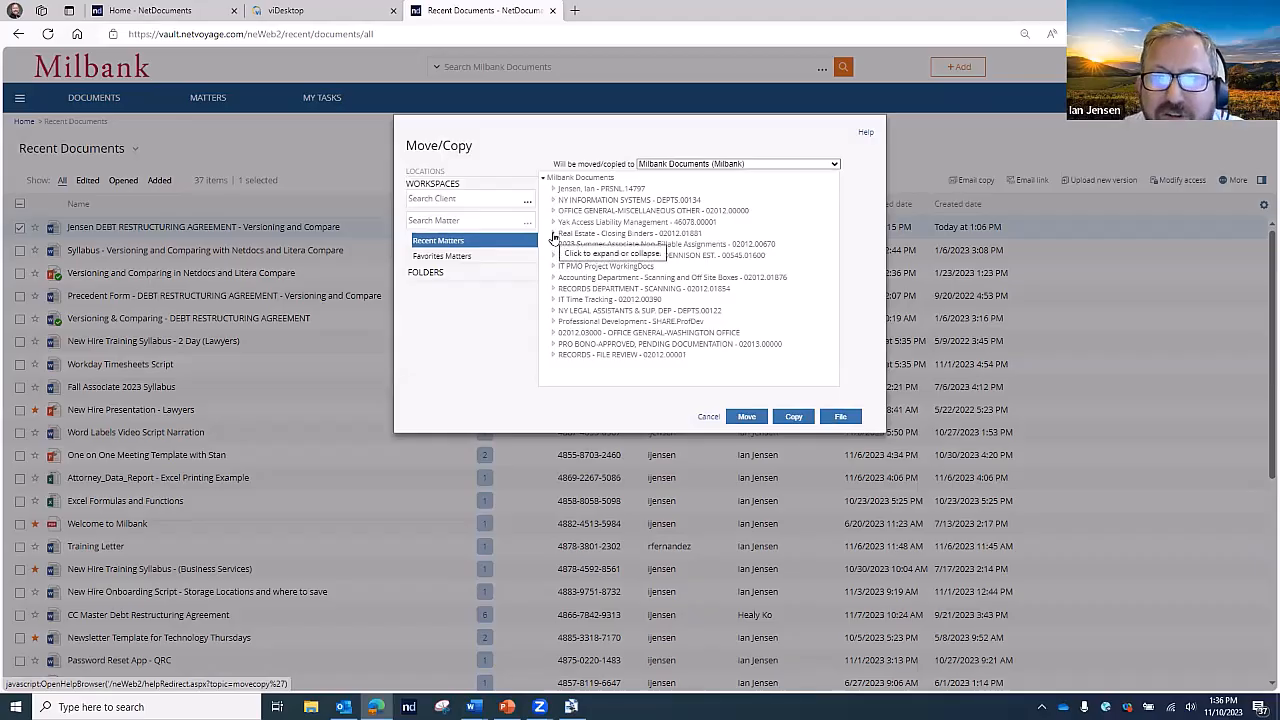
pyautogui.click(553, 234)
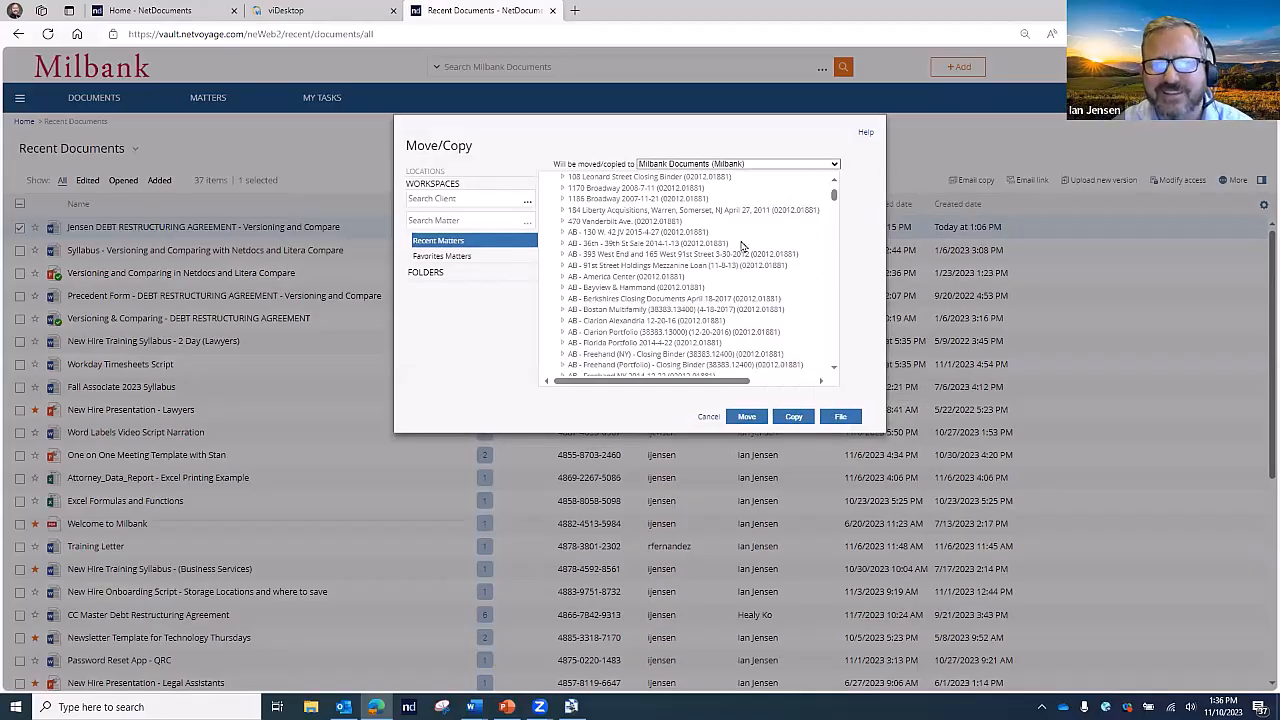
pyautogui.click(708, 418)
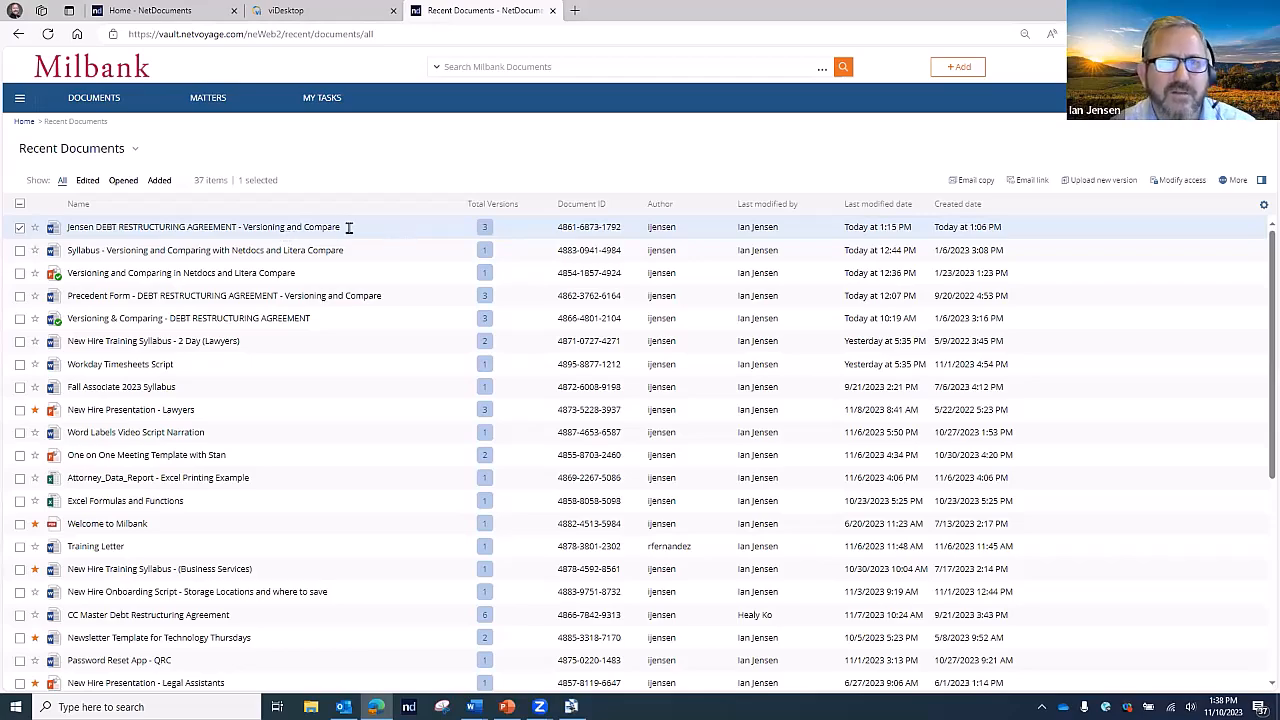
pyautogui.moveTo(348, 227); pyautogui.dragTo(64, 232)
pyautogui.click(443, 157)
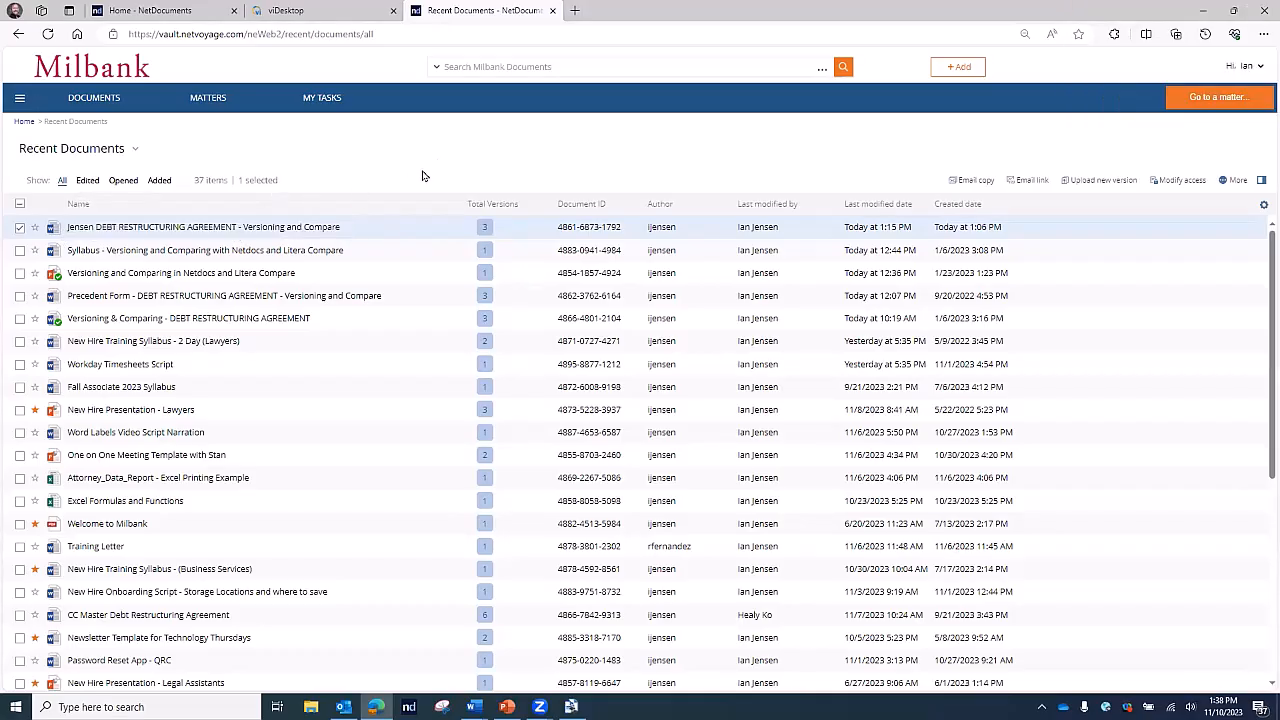